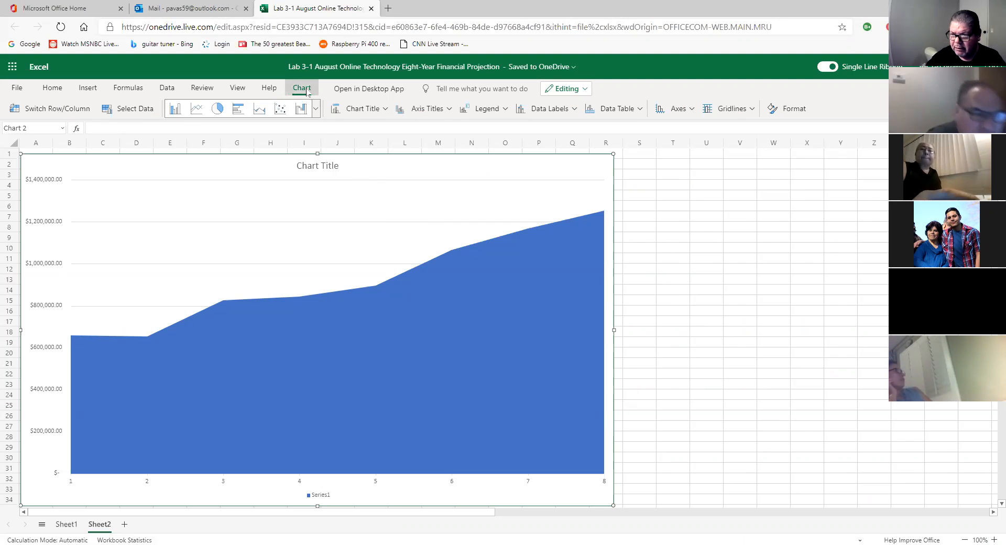
Change the area chart's title to "Projected Net Income".
click(384, 109)
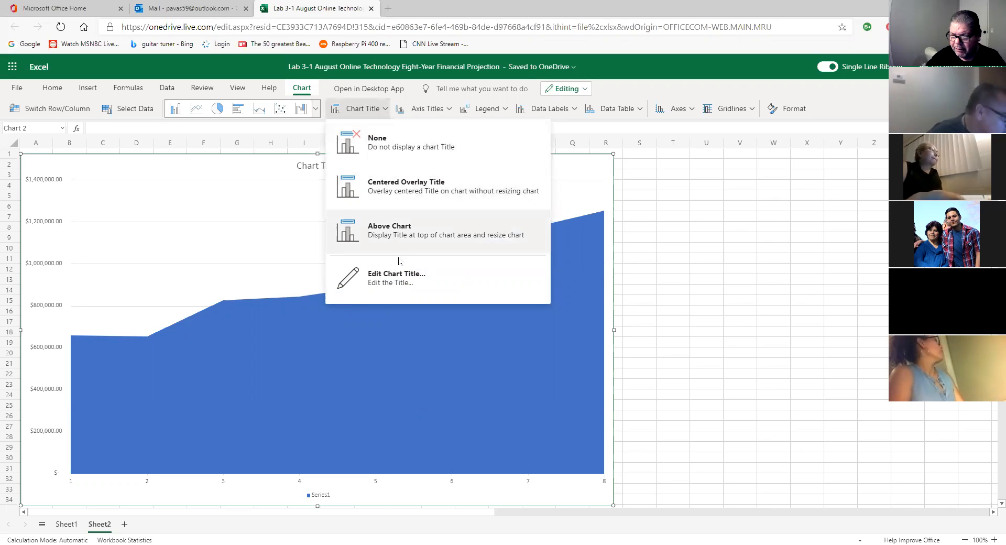
click(402, 277)
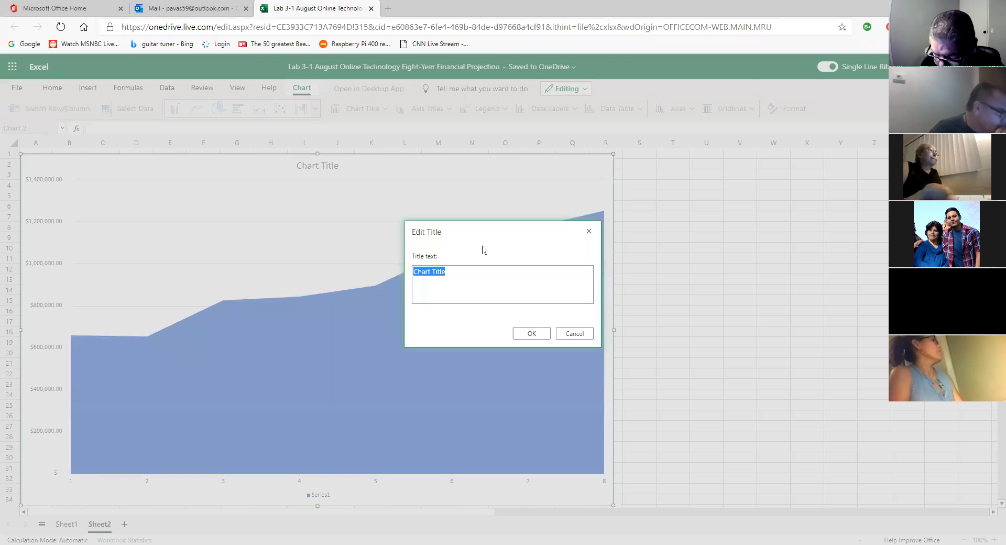
text(Projected Net Income)
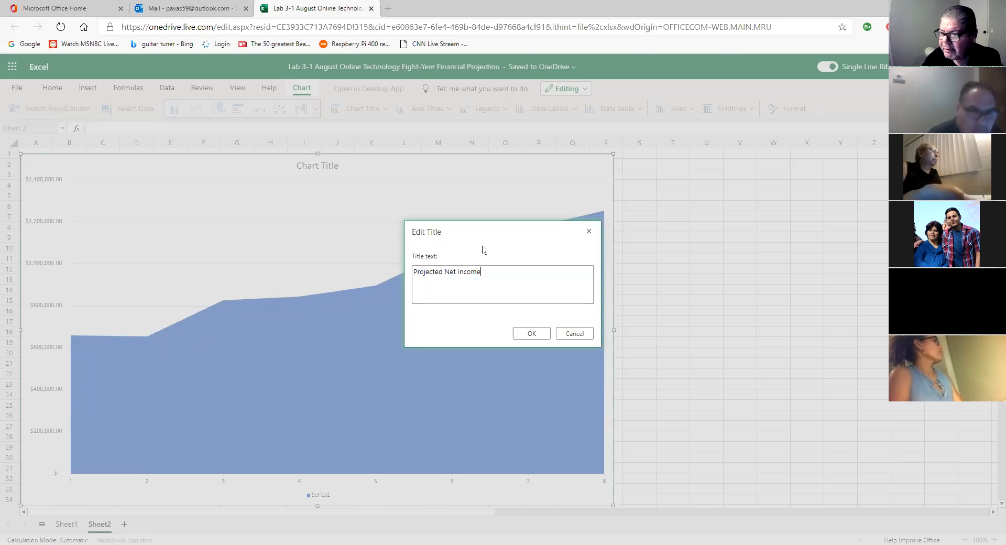
click(530, 335)
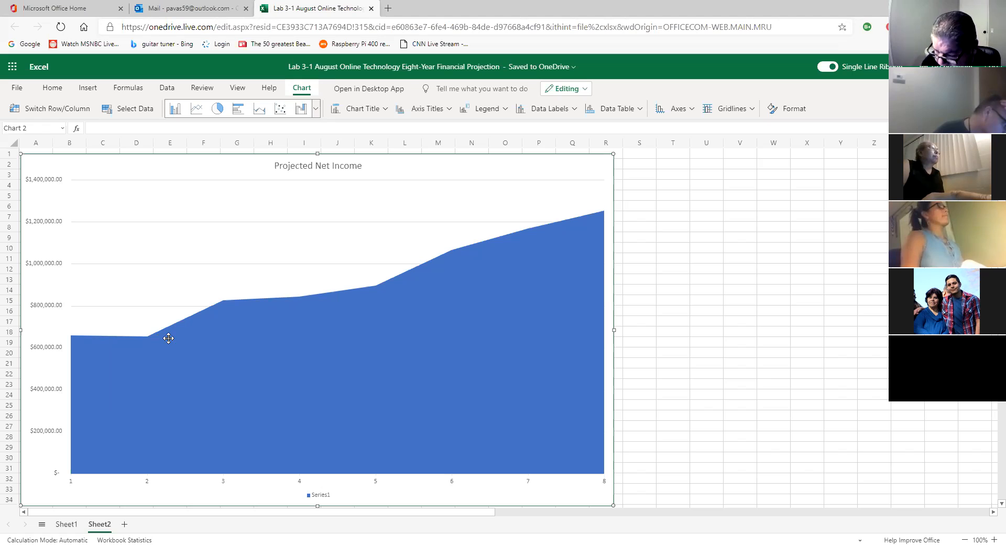
click(386, 109)
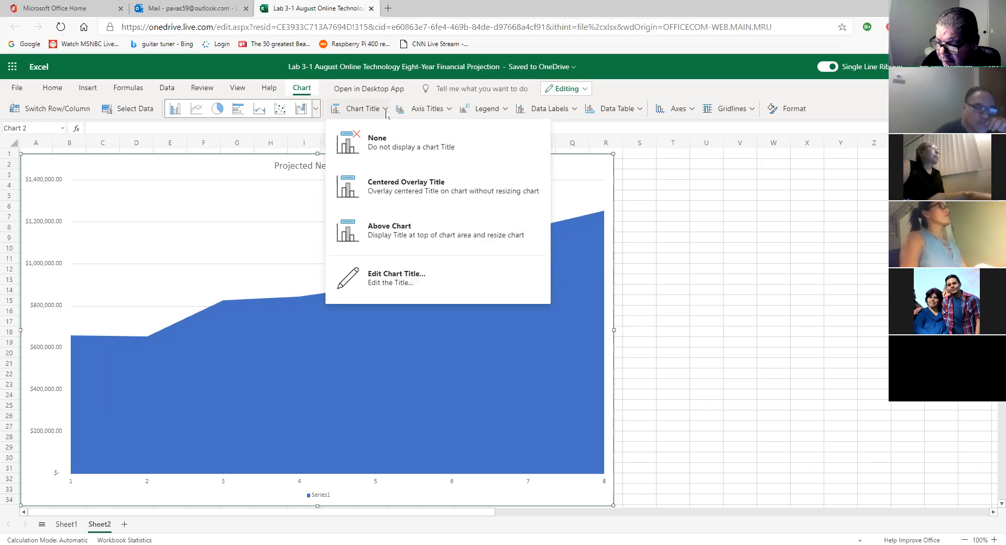
click(242, 244)
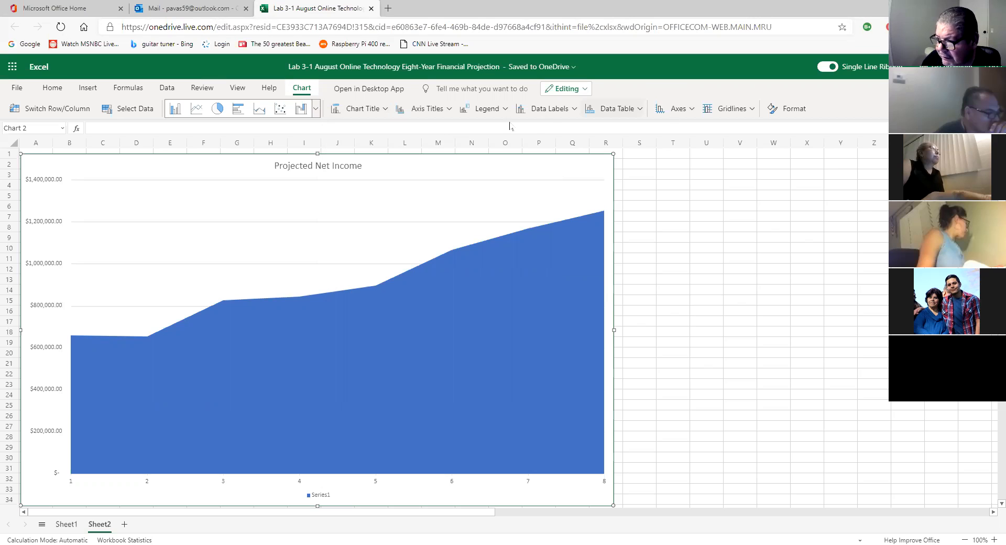
click(449, 109)
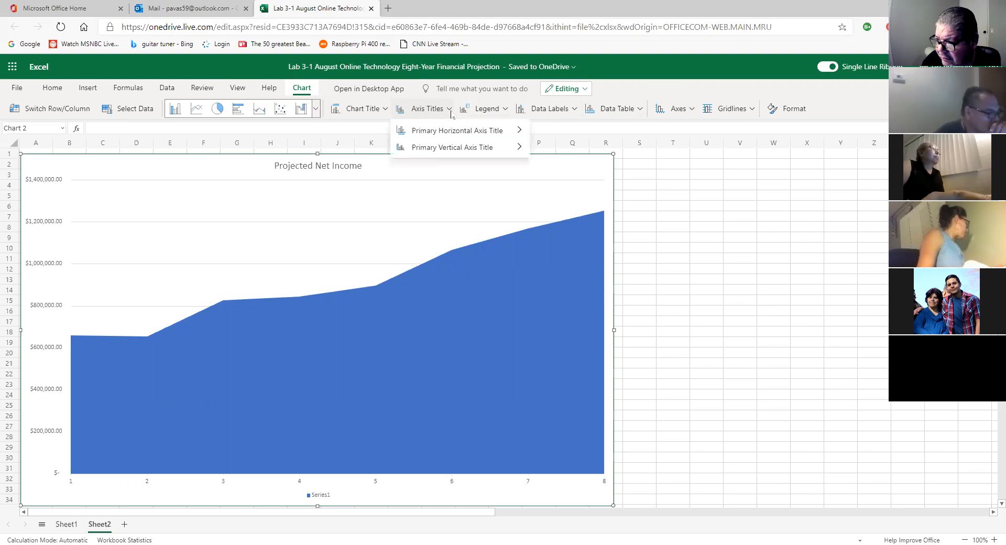
mouse_move(458, 134)
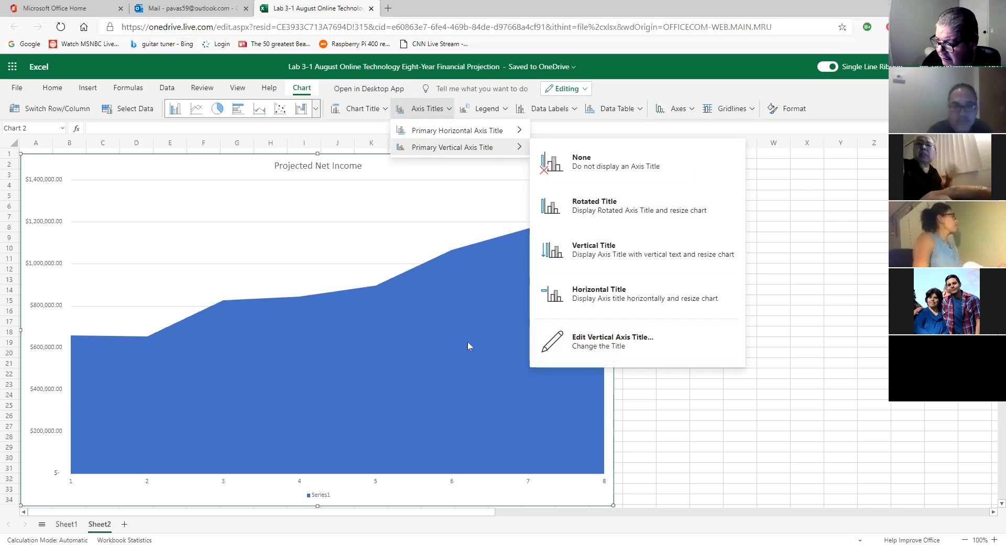
click(479, 315)
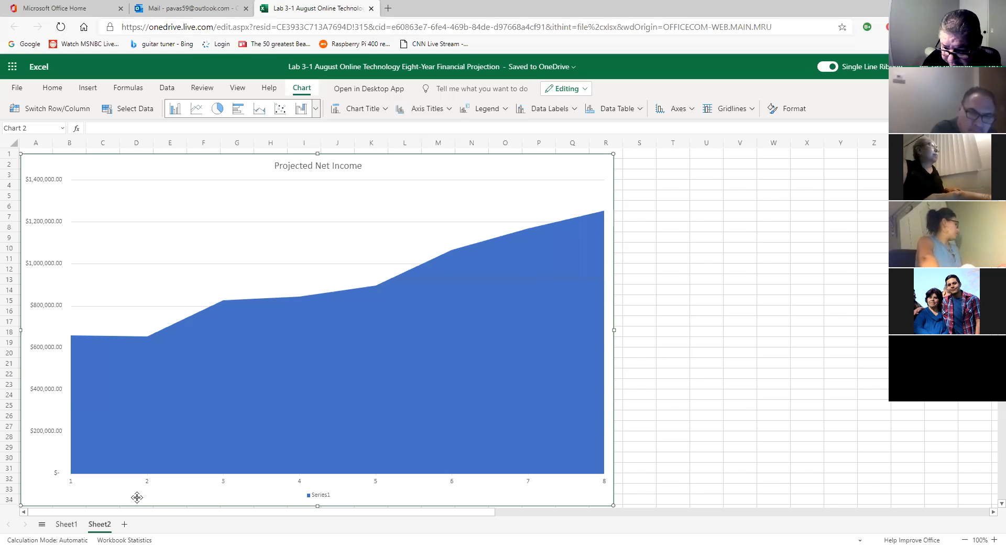
Rename Sheet1 as "Financial Projection".
click(65, 525)
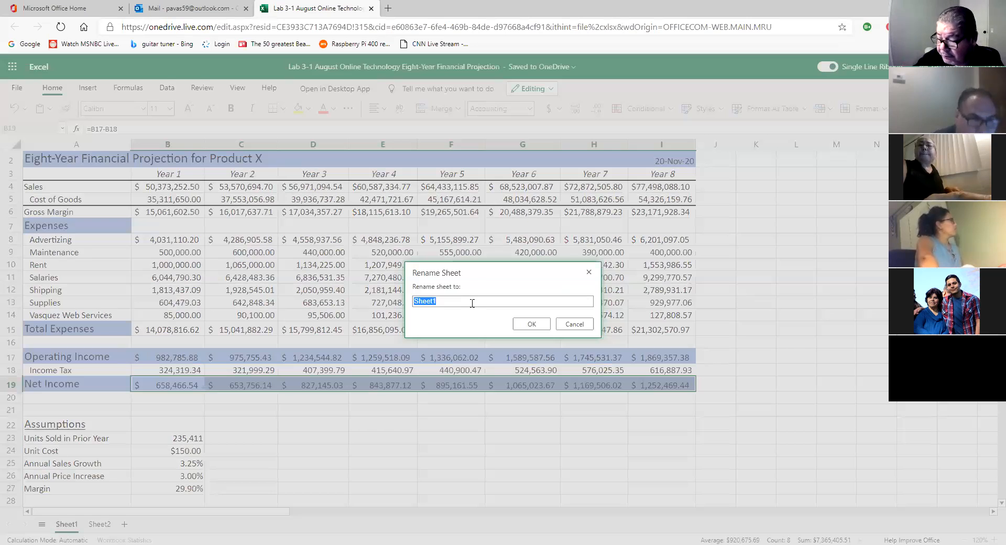
text(Financial)
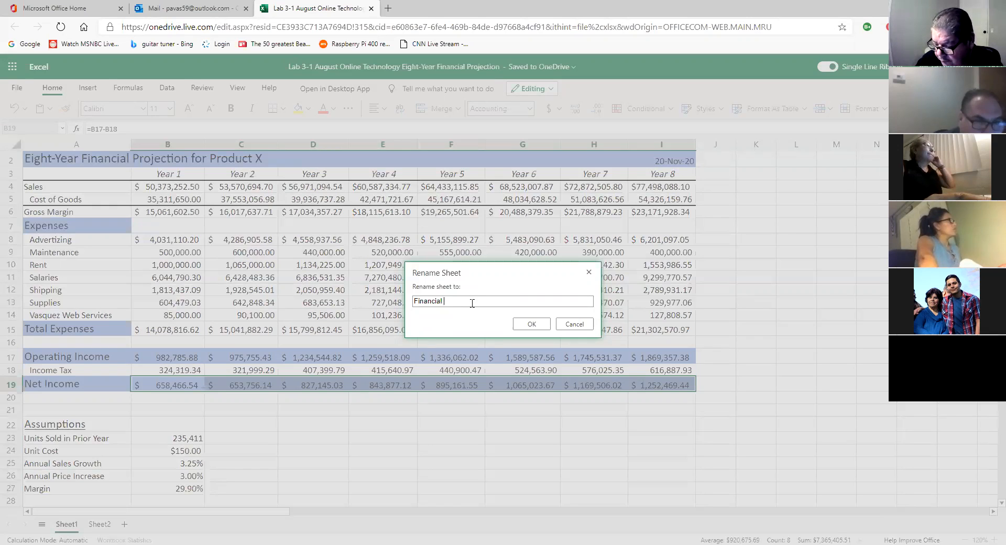
text(Projectom)
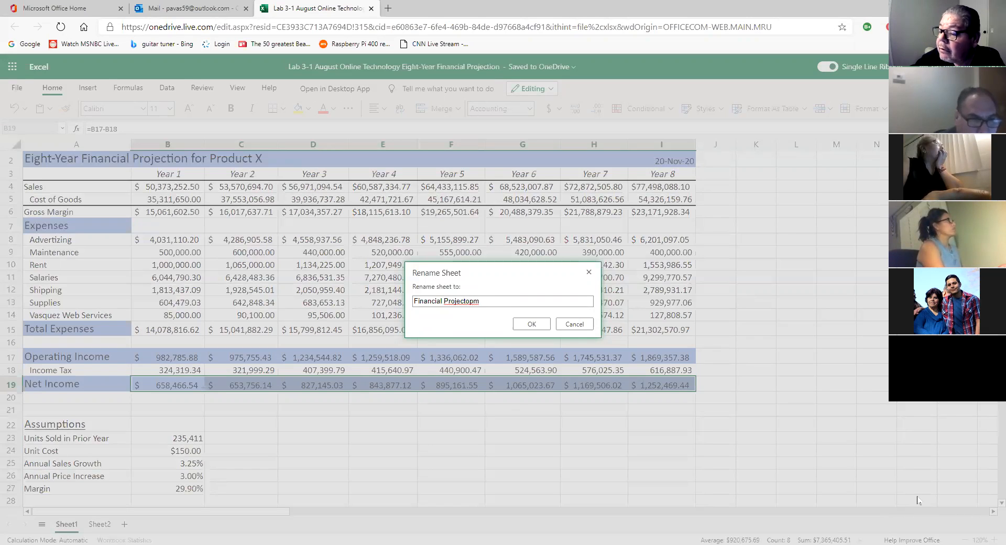
key(BackSpace)
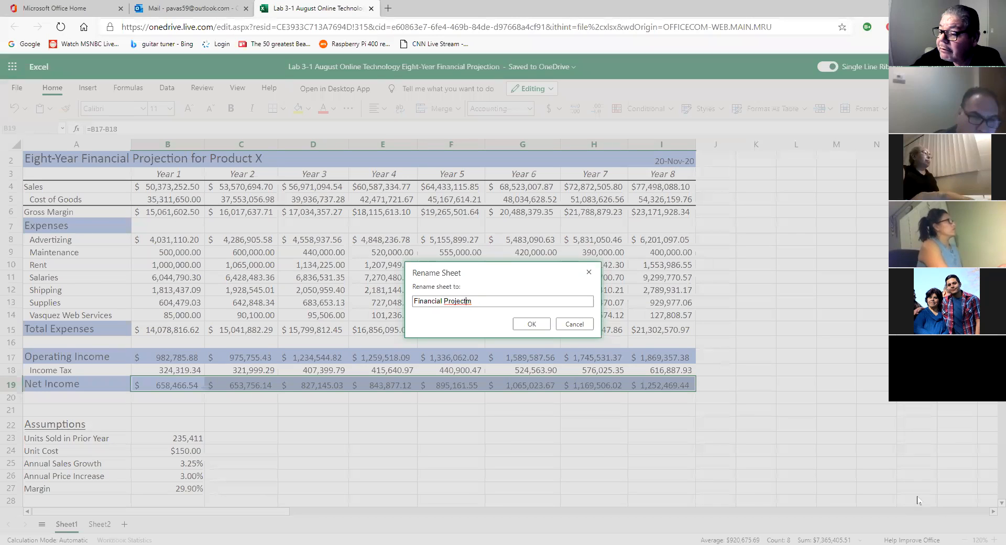
text(io)
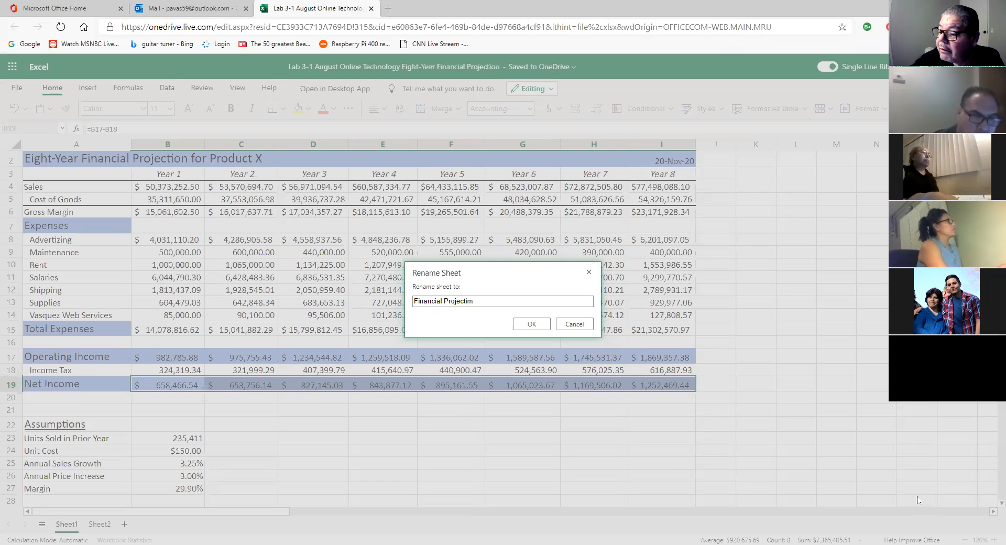
key(Delete)
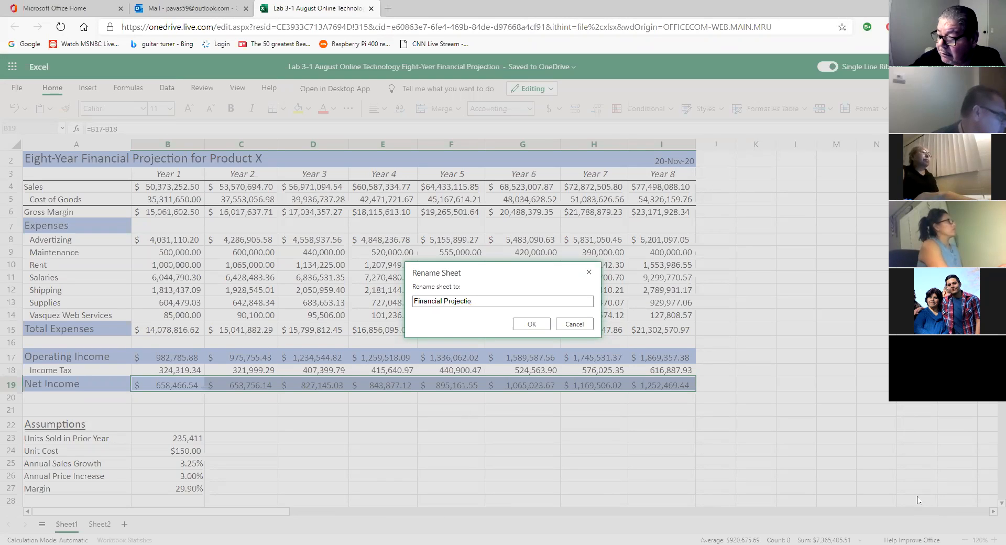
text(n)
click(532, 323)
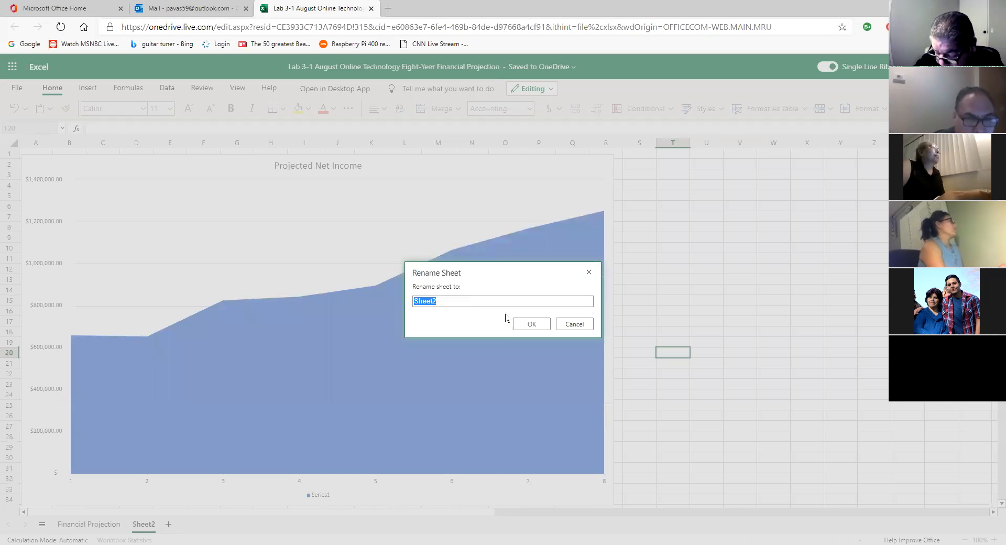
Rename Sheet2, which holds the area chart, as "Net Income Chart".
text(Net Income Cha)
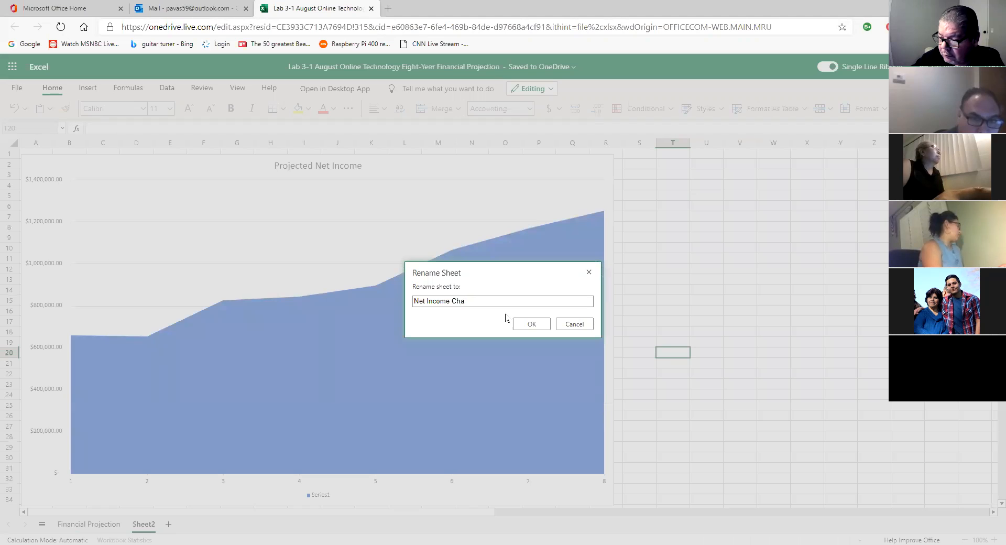
text(rt)
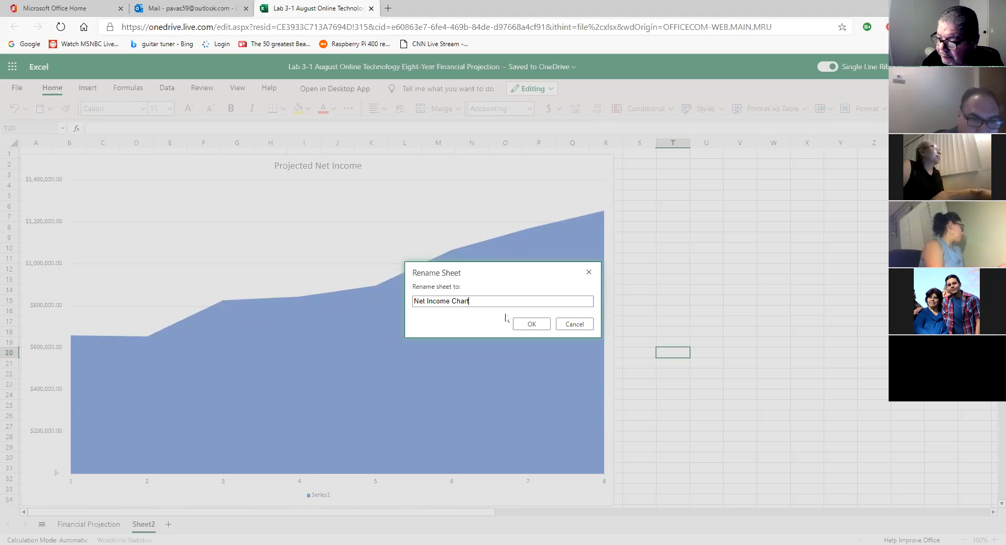
click(536, 329)
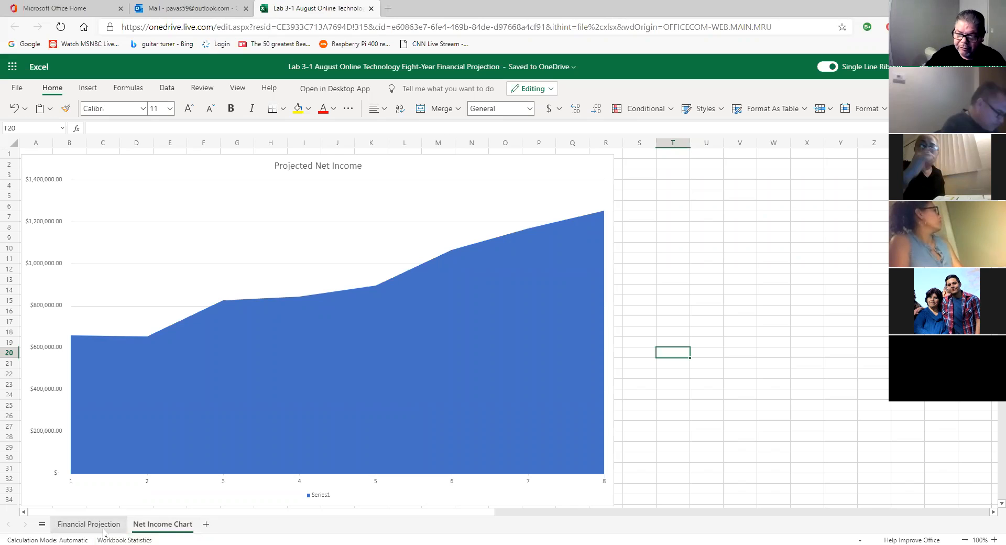
Set the tab color of the Net Income Chart sheet to the theme blue.
right_click(168, 528)
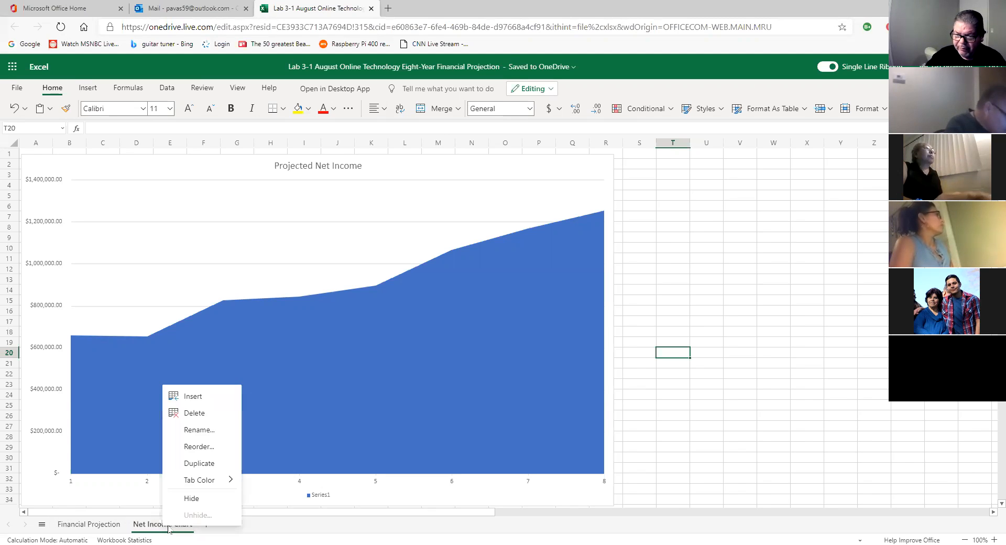
mouse_move(209, 478)
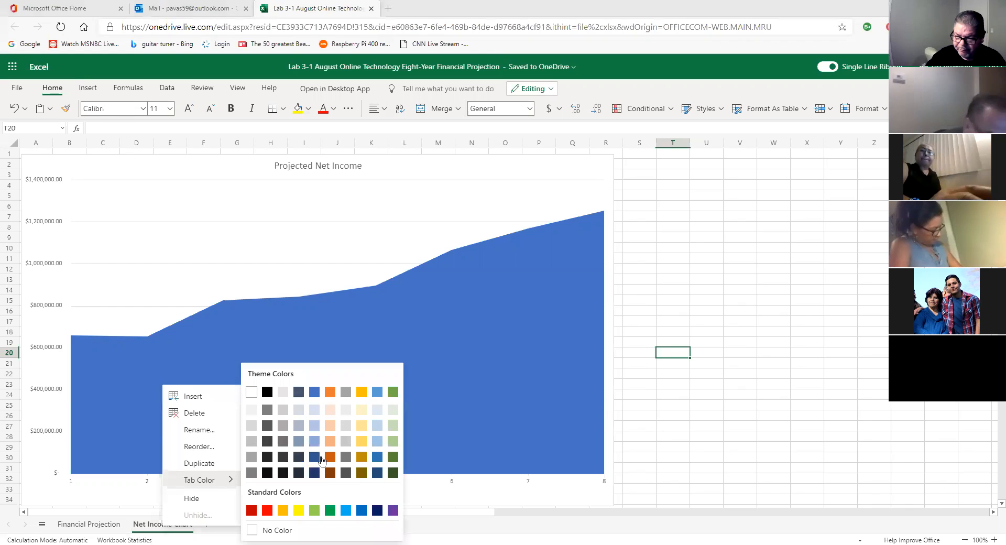
click(320, 395)
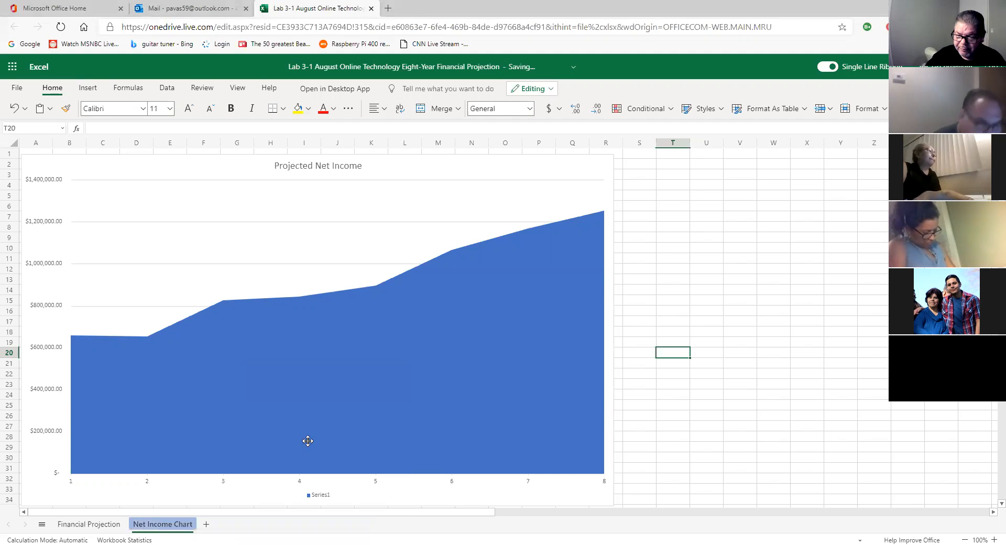
Set the tab color of the Financial Projection sheet to light blue.
click(103, 526)
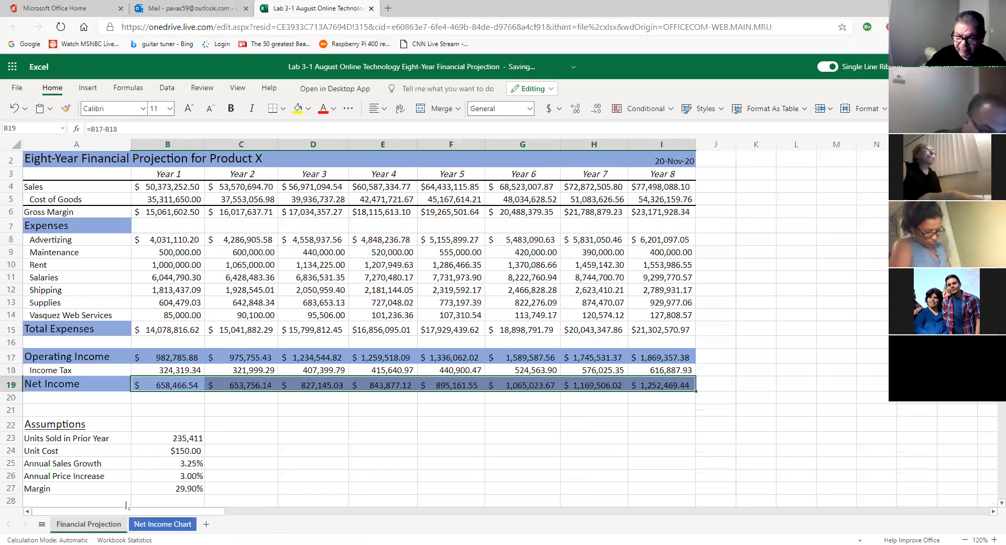
right_click(103, 524)
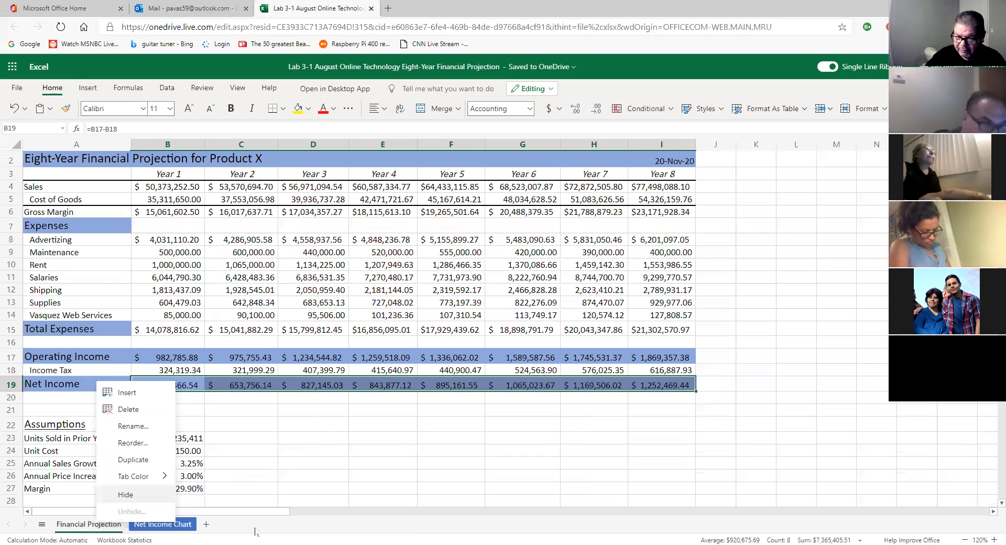
click(98, 529)
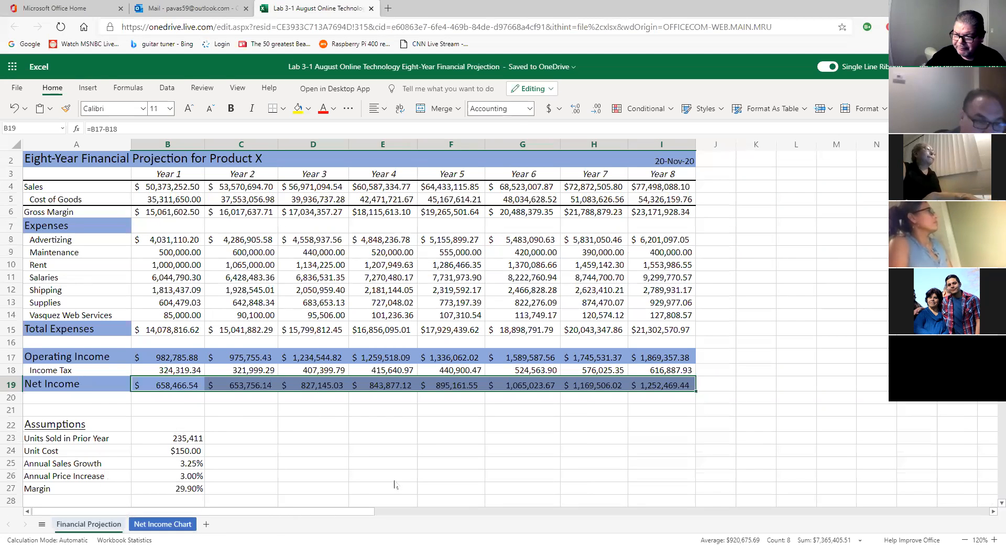
scroll(394, 461, up, 1)
scroll(337, 437, down, 2)
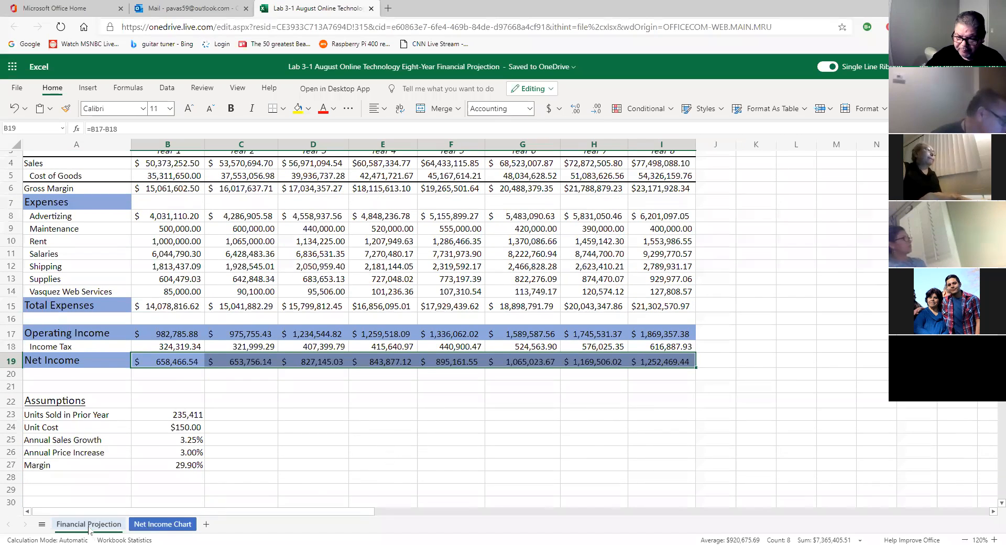
scroll(444, 463, up, 1)
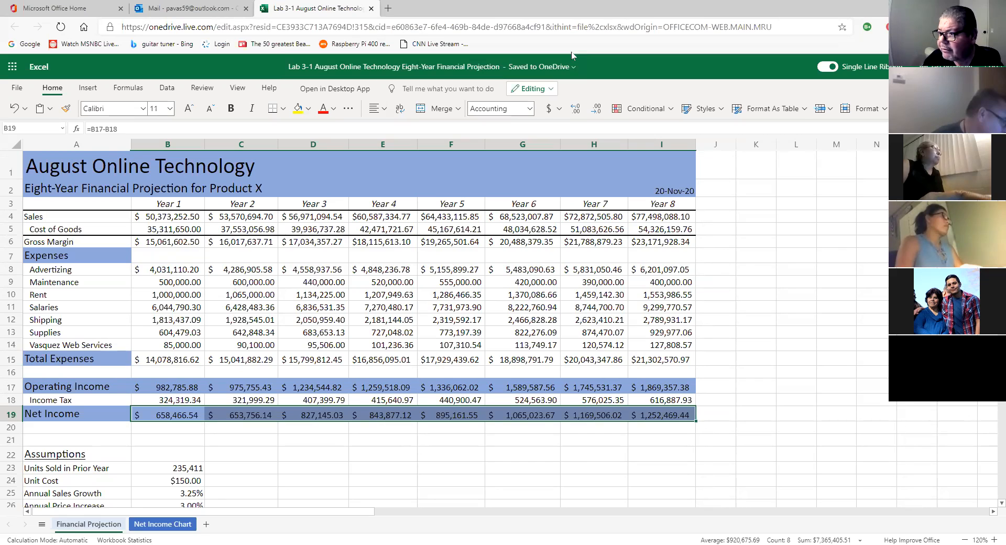
right_click(163, 522)
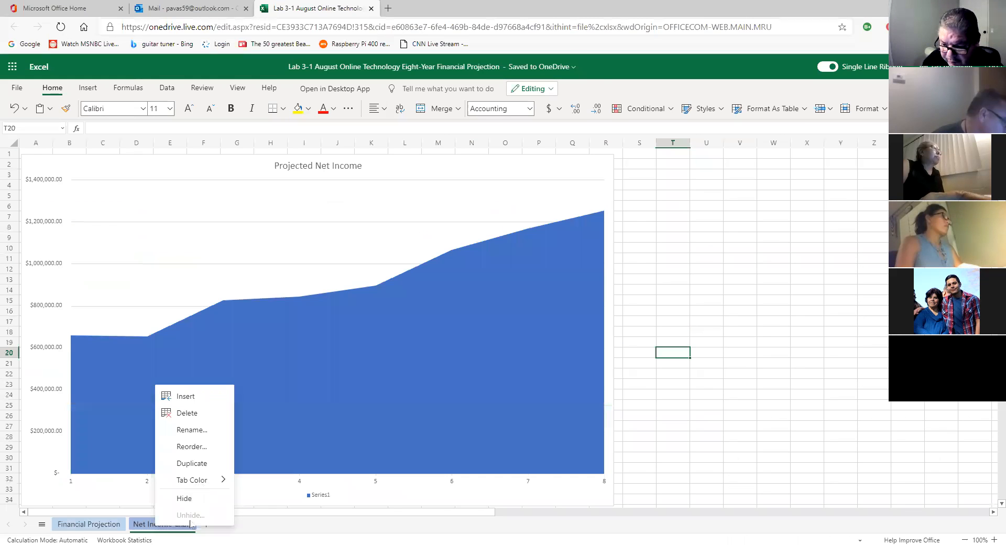
click(169, 528)
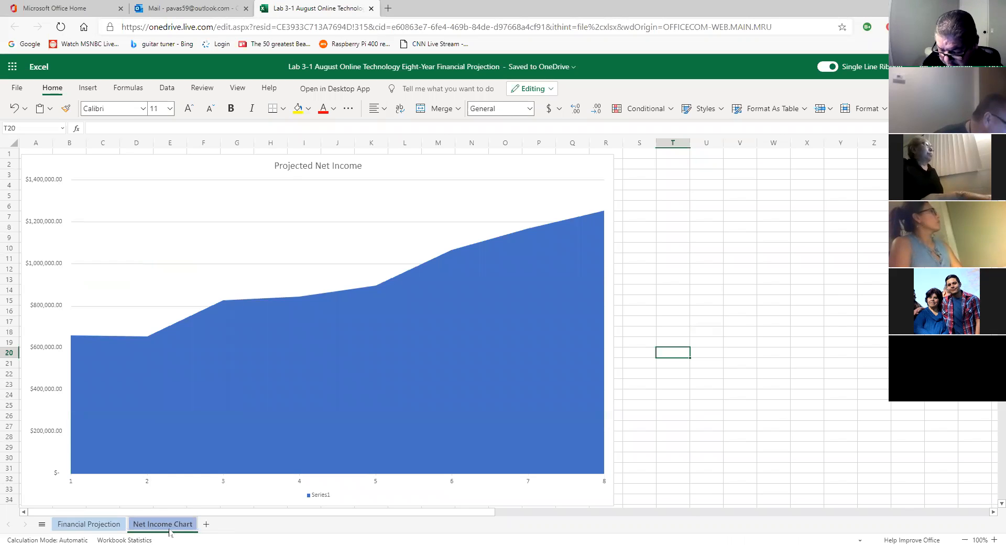
click(103, 526)
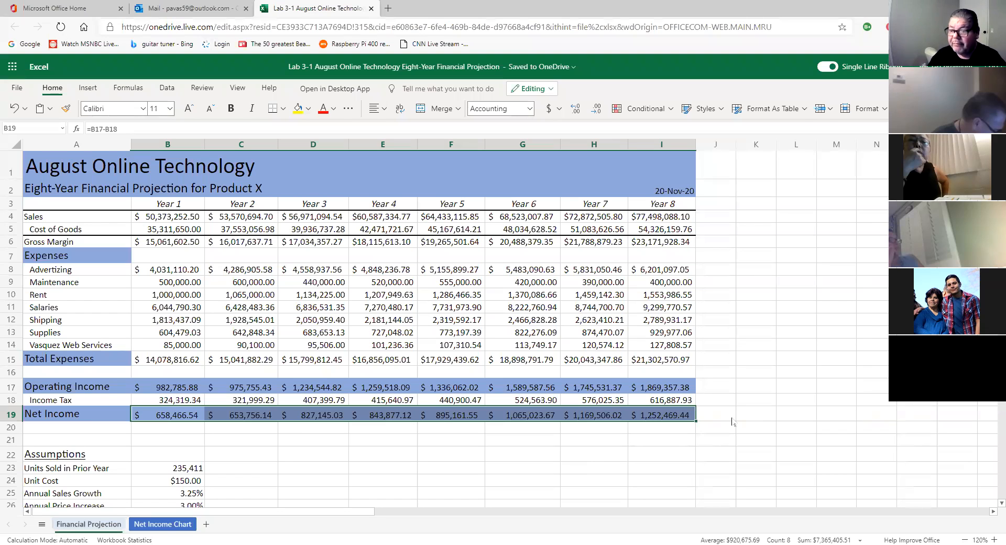
scroll(574, 379, down, 2)
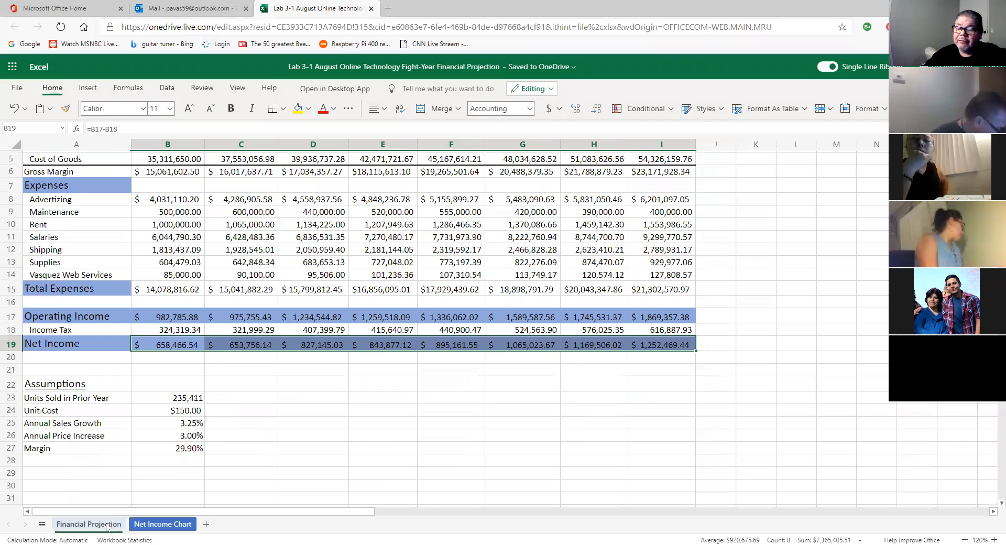
scroll(178, 527, up, 2)
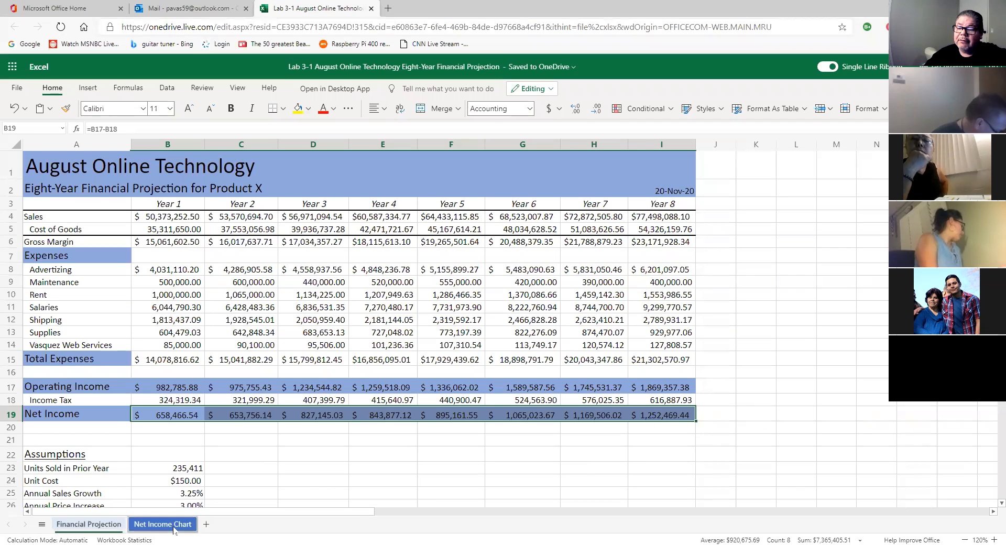
Preview the Net Income Chart sheet for printing on Letter paper in landscape, fitting all columns on one page, and cancel the print.
click(178, 526)
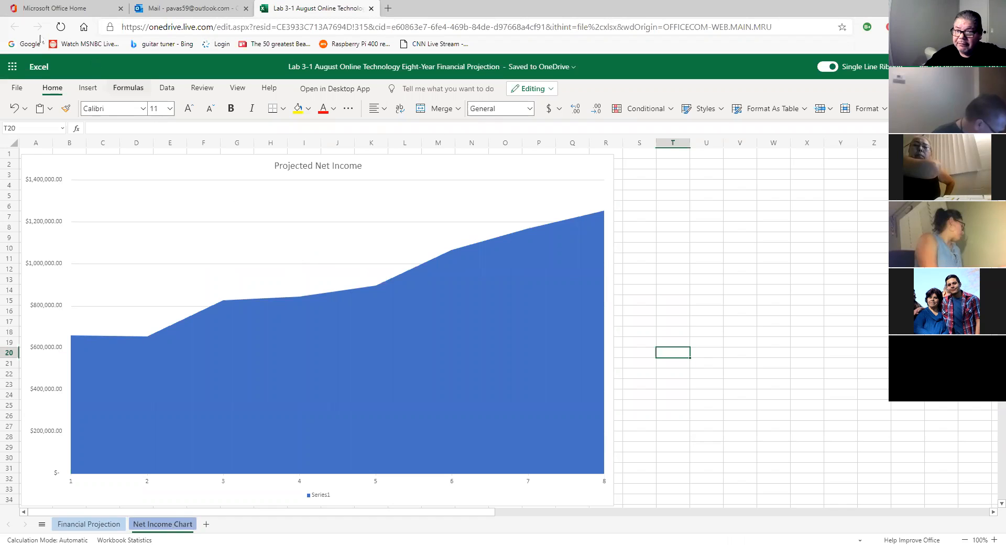
click(20, 93)
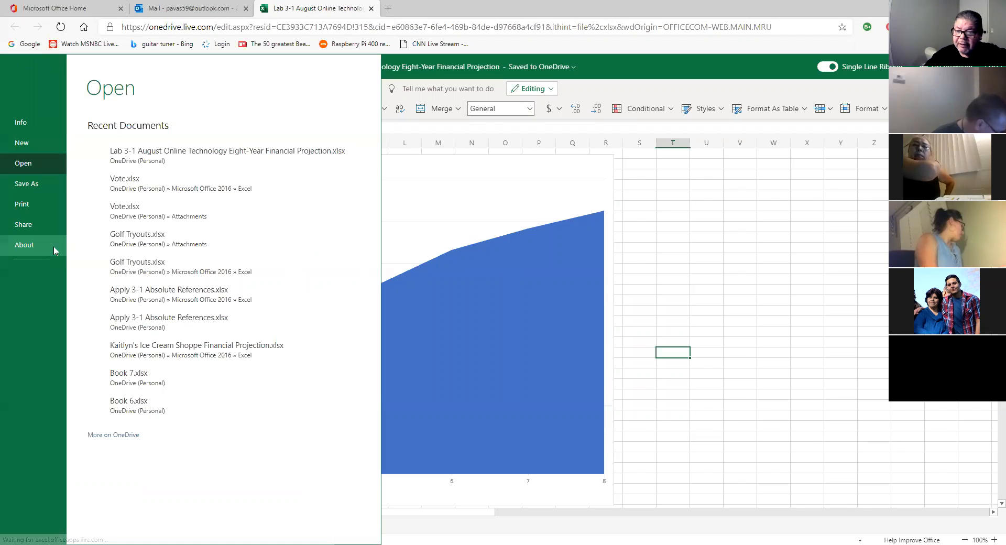
click(22, 204)
click(157, 128)
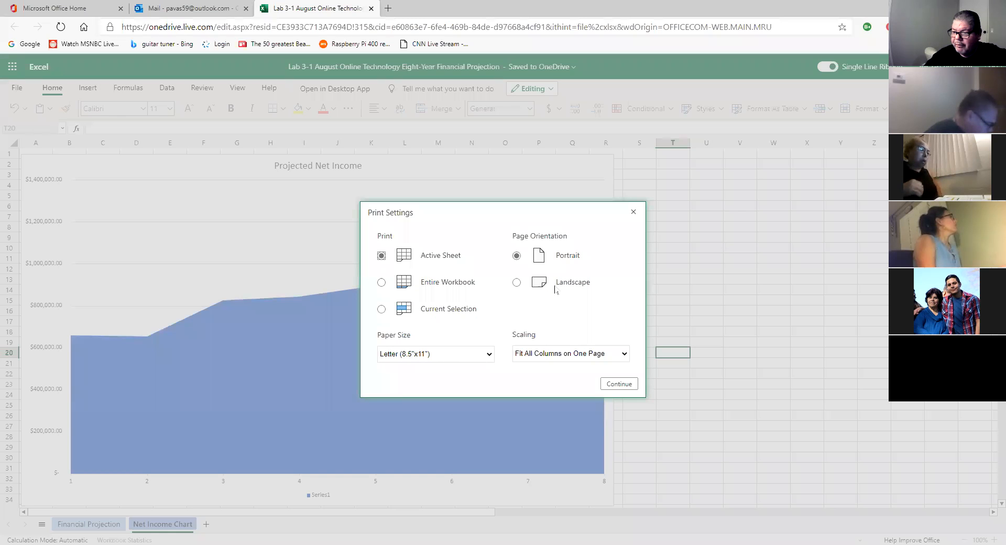
click(619, 383)
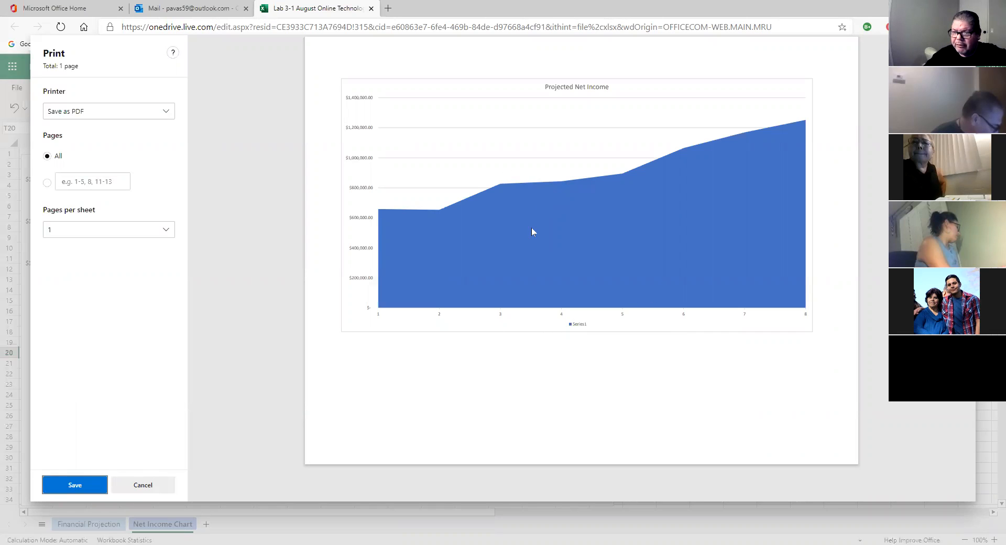
click(141, 485)
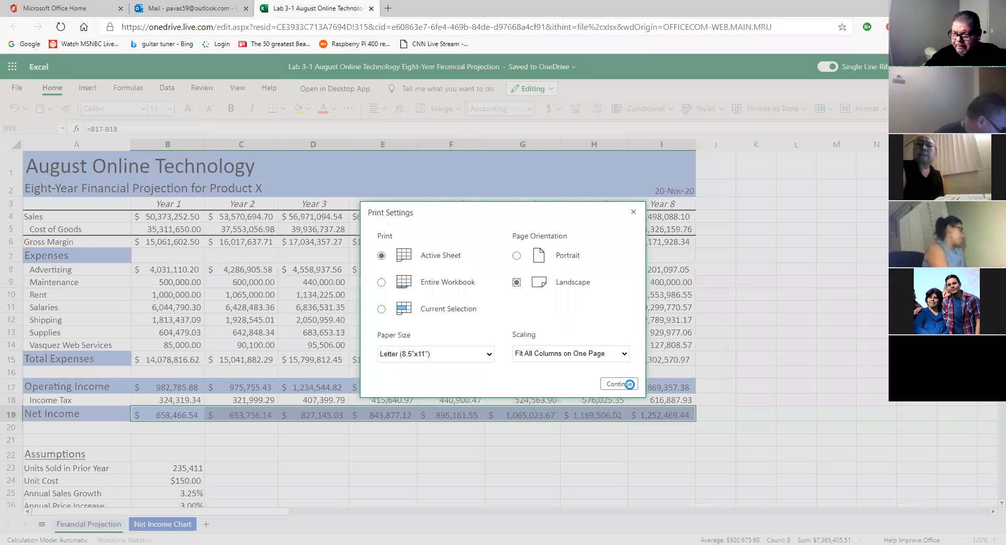
Preview the Financial Projection sheet in landscape with all columns fitted on one page, and close the print preview without printing.
click(630, 384)
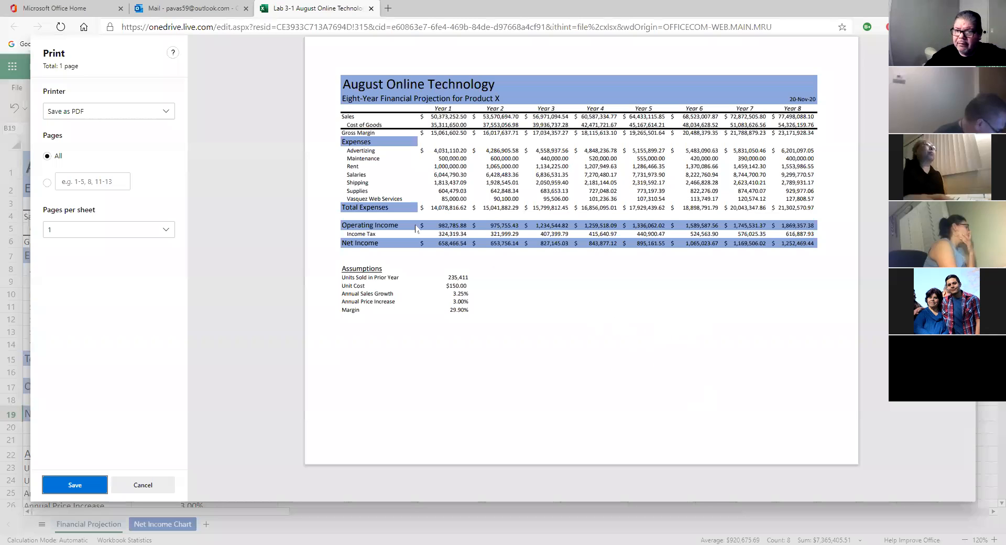
click(145, 492)
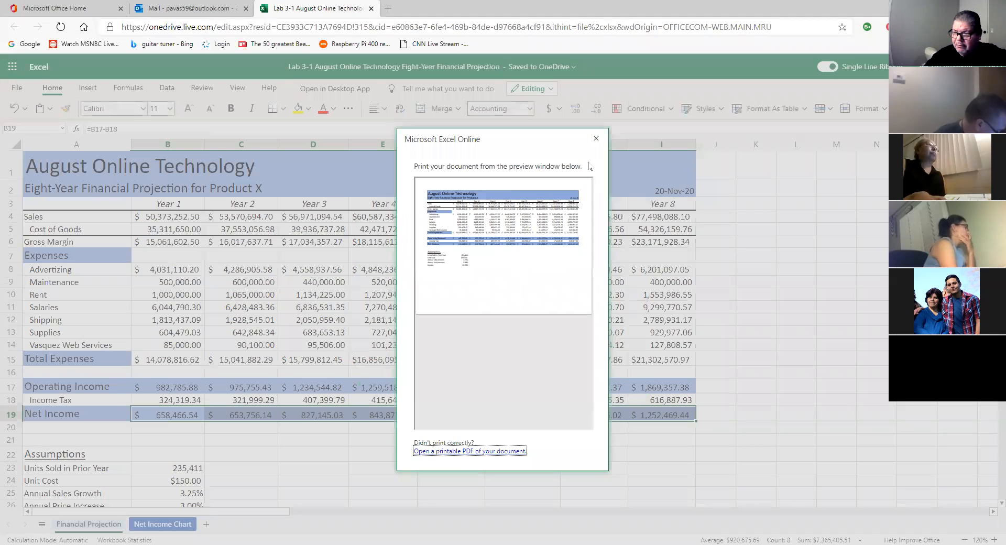
click(596, 139)
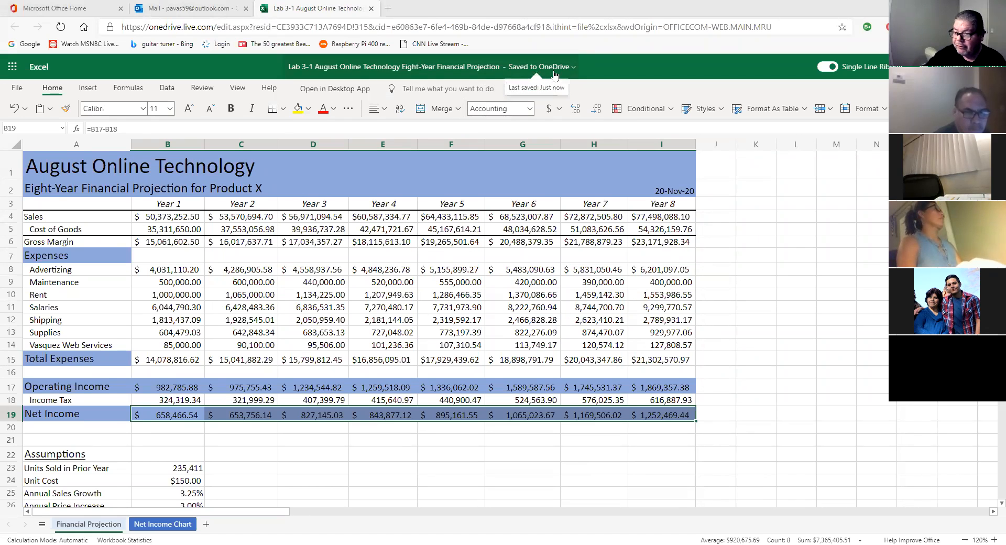
Close the projection workbook and the mailbox, and look over the files stored in OneDrive.
click(371, 8)
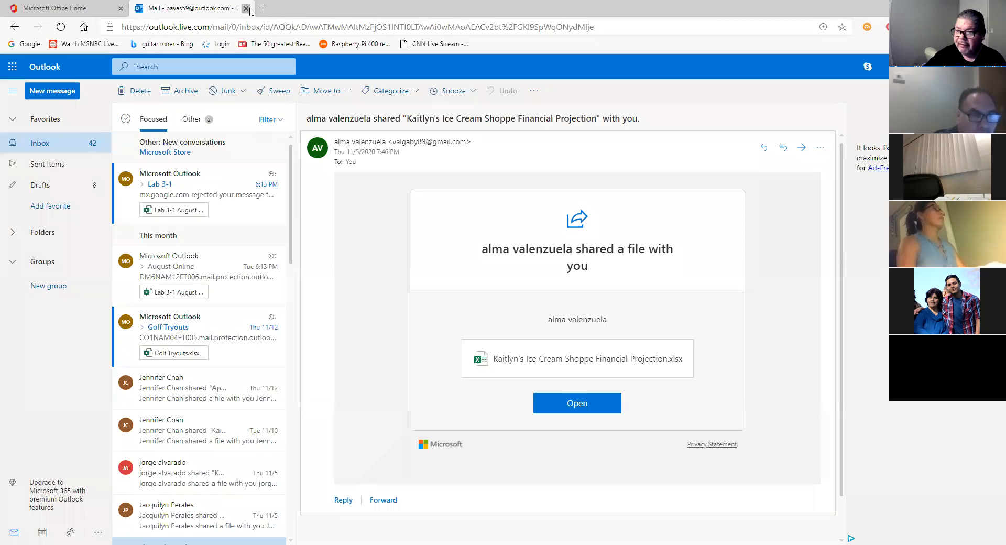
click(246, 8)
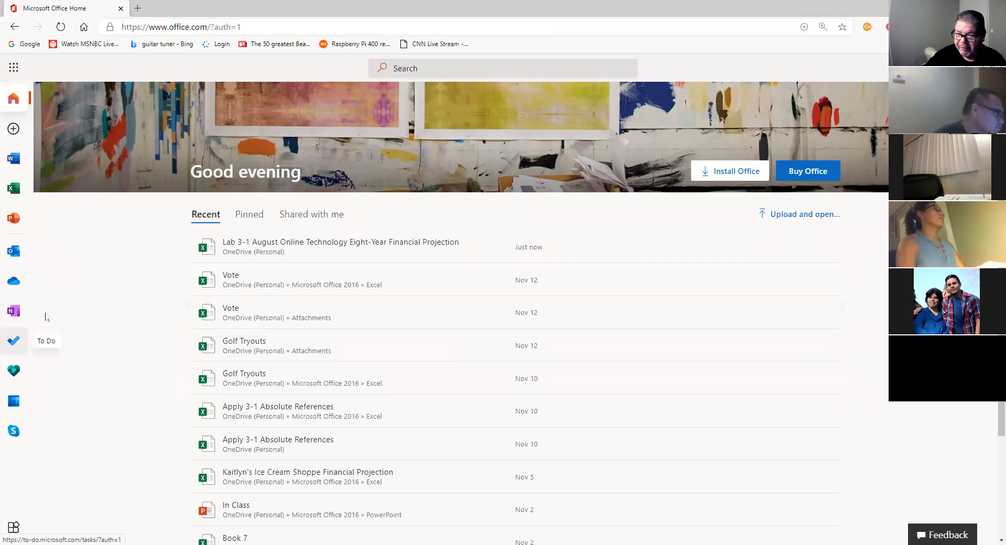
click(14, 289)
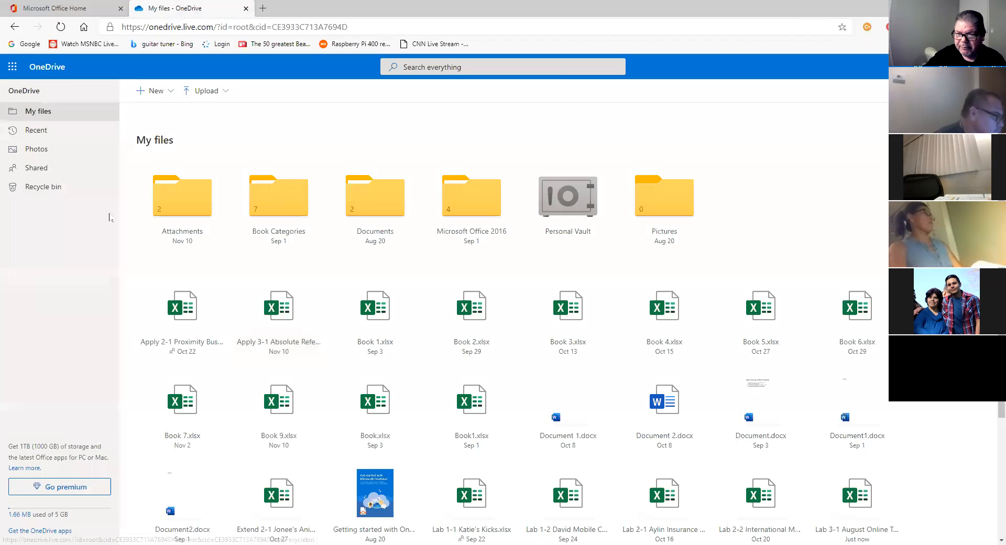
click(245, 8)
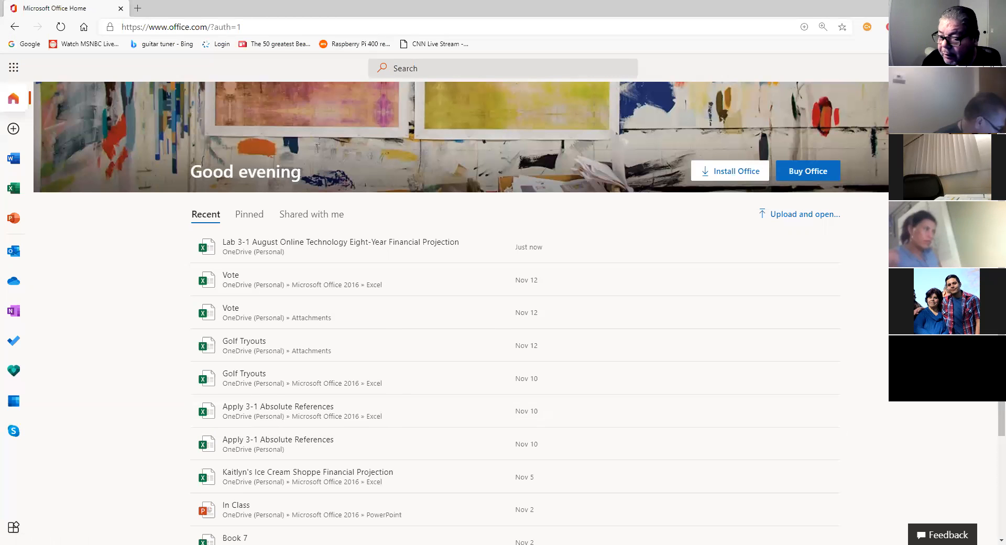
key(super+e)
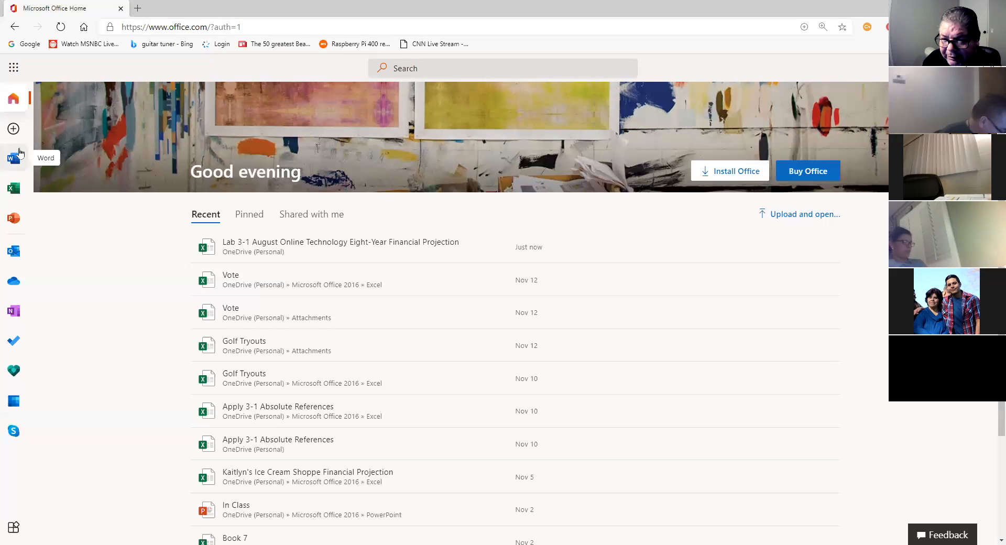
click(17, 163)
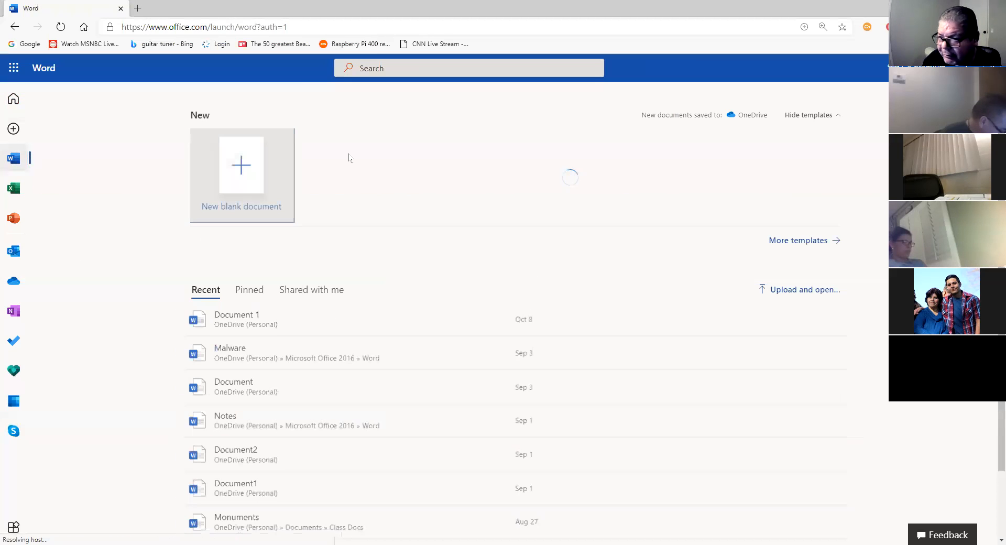
Switch to Outlook mail and look through the messages in the Sent Items folder.
click(15, 259)
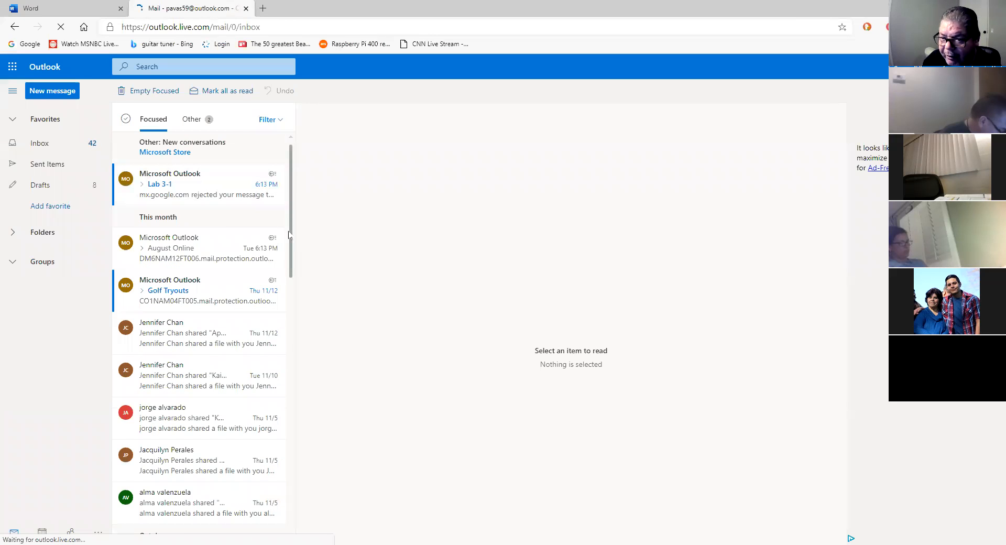
click(44, 167)
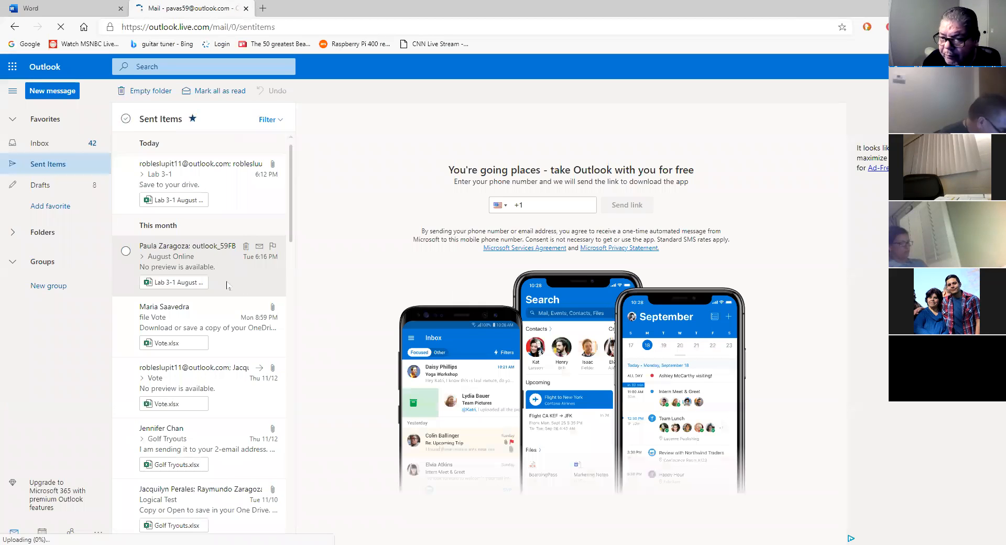
scroll(239, 340, down, 7)
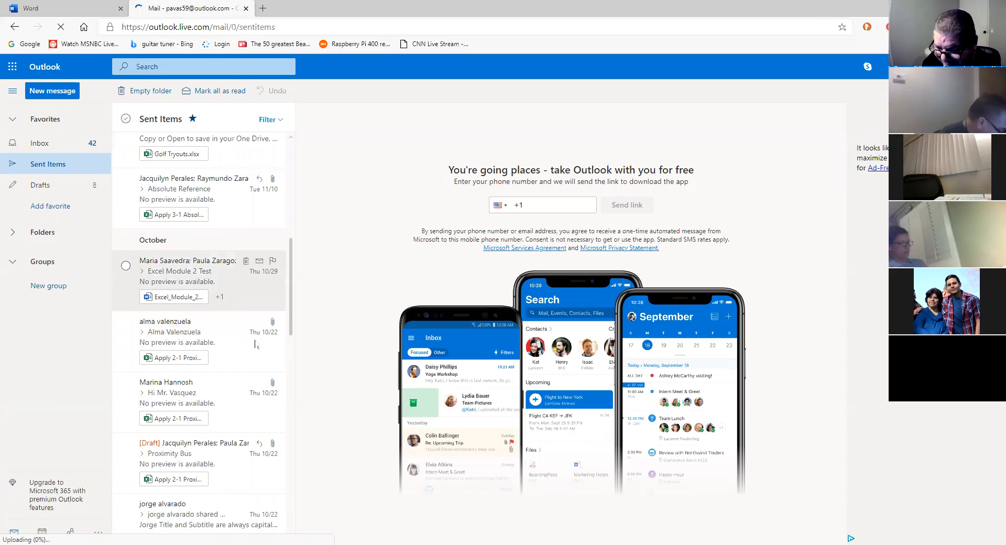
scroll(251, 345, down, 5)
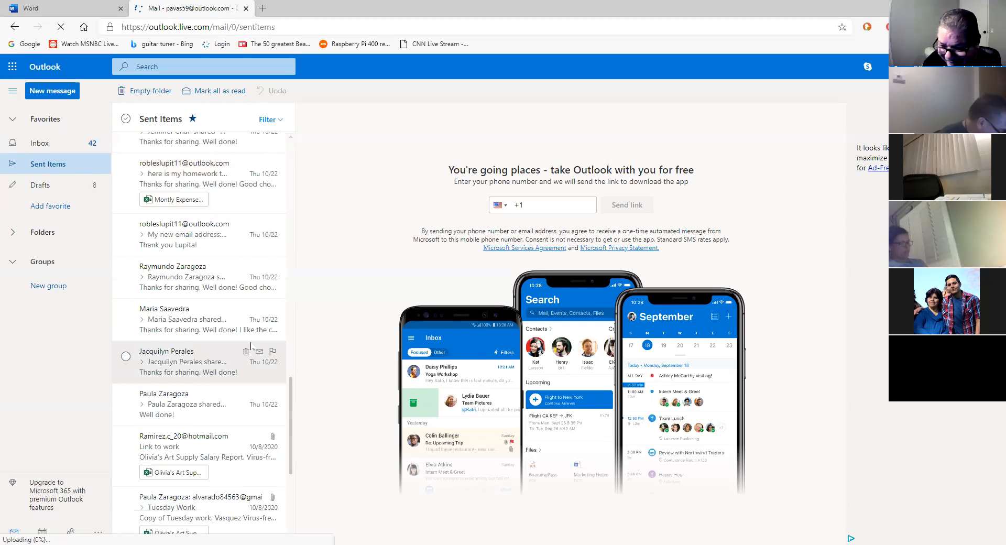
scroll(250, 346, up, 7)
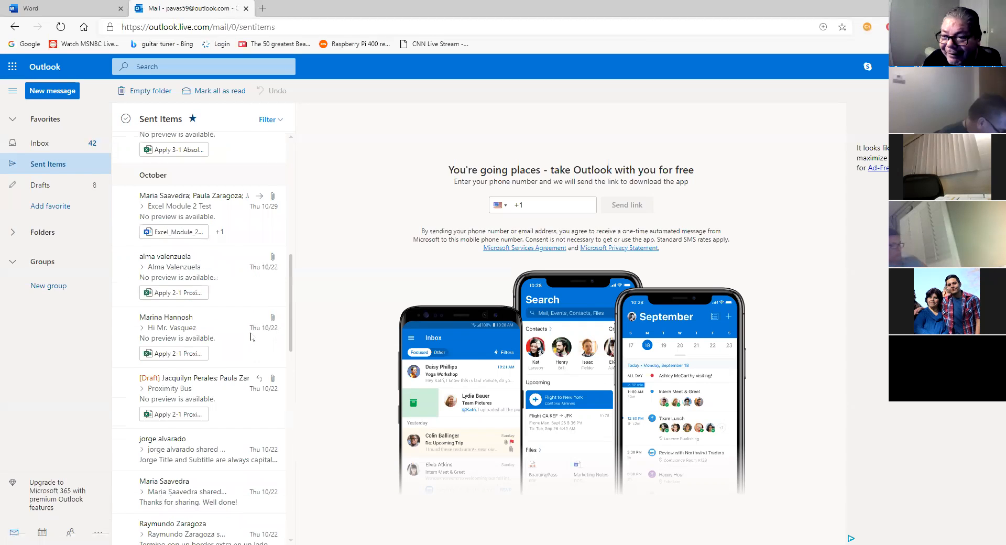
scroll(251, 335, up, 5)
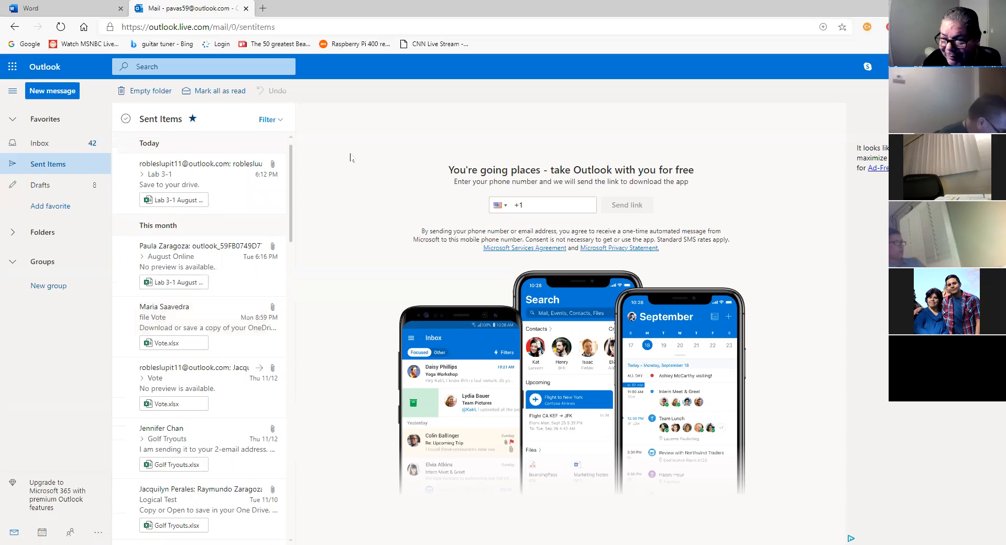
Start a new e-mail message and add the first classmate from the suggested contacts as recipient.
click(65, 98)
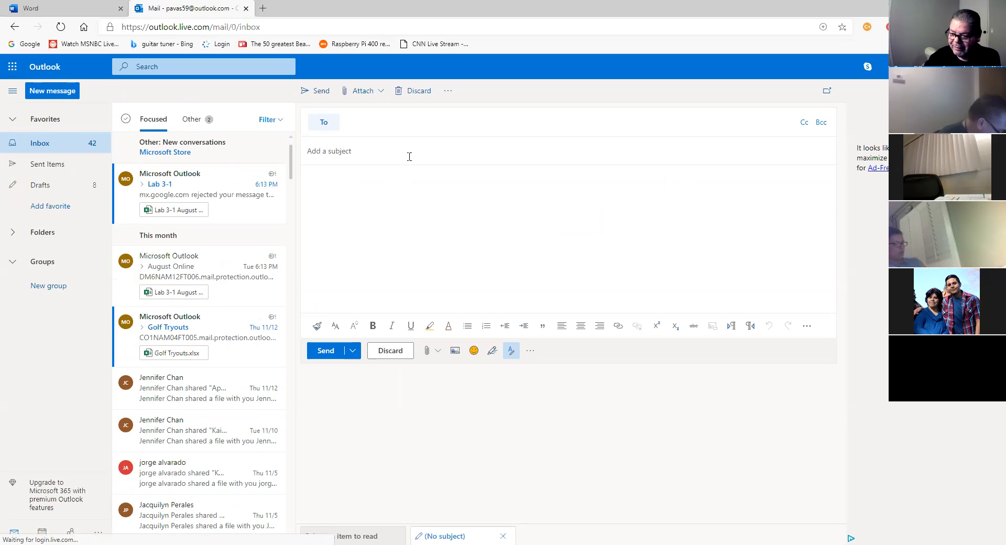
text(j)
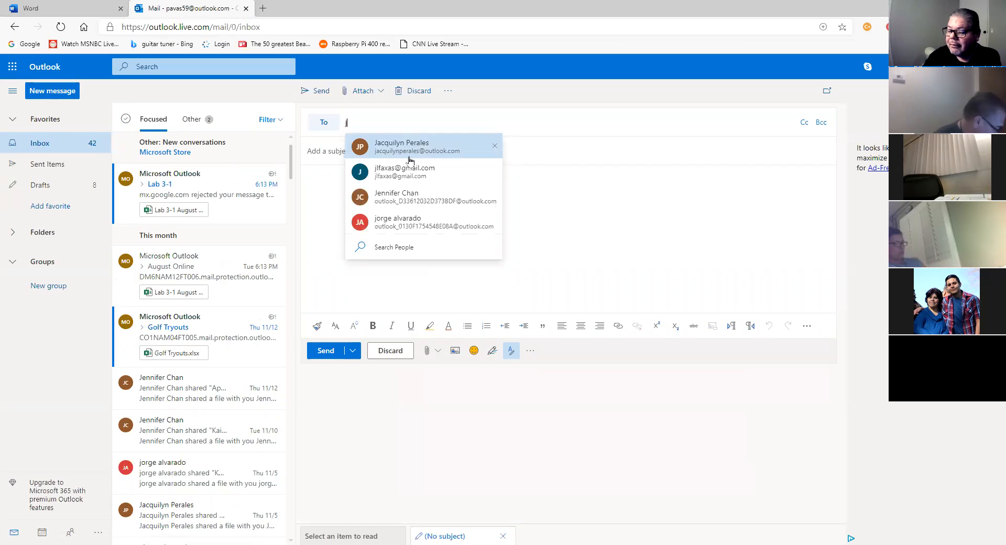
click(447, 225)
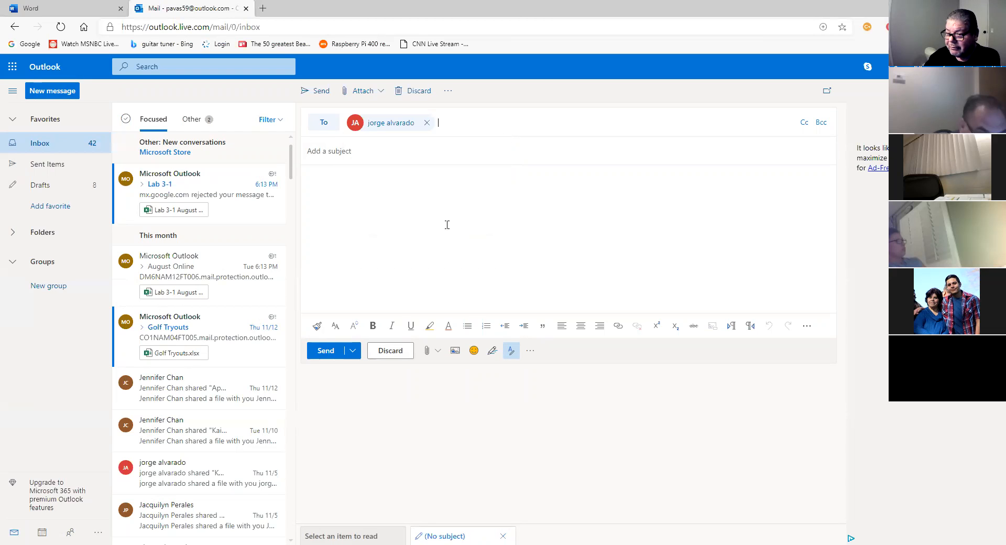
Add the next student's Outlook and Gmail addresses as further recipients of the new message.
click(464, 120)
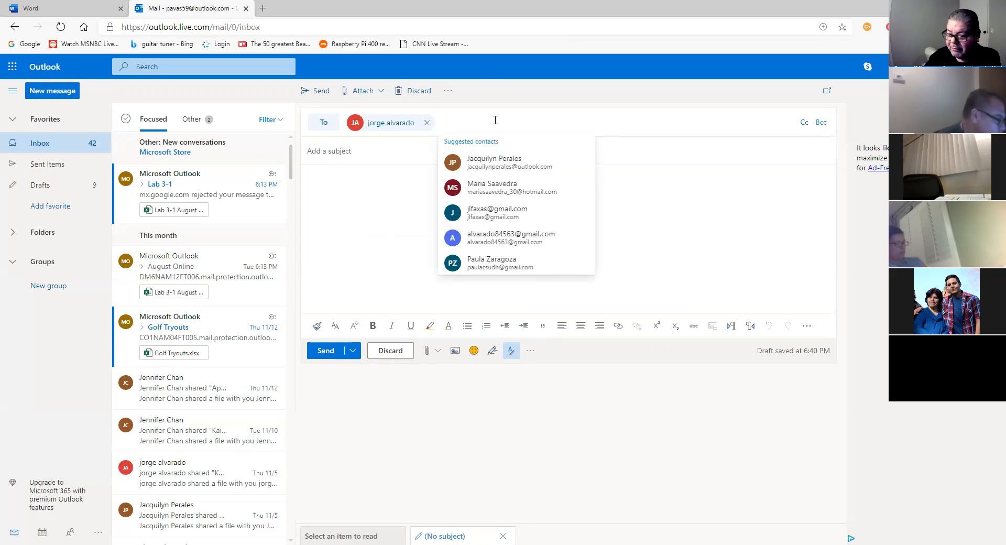
text(re)
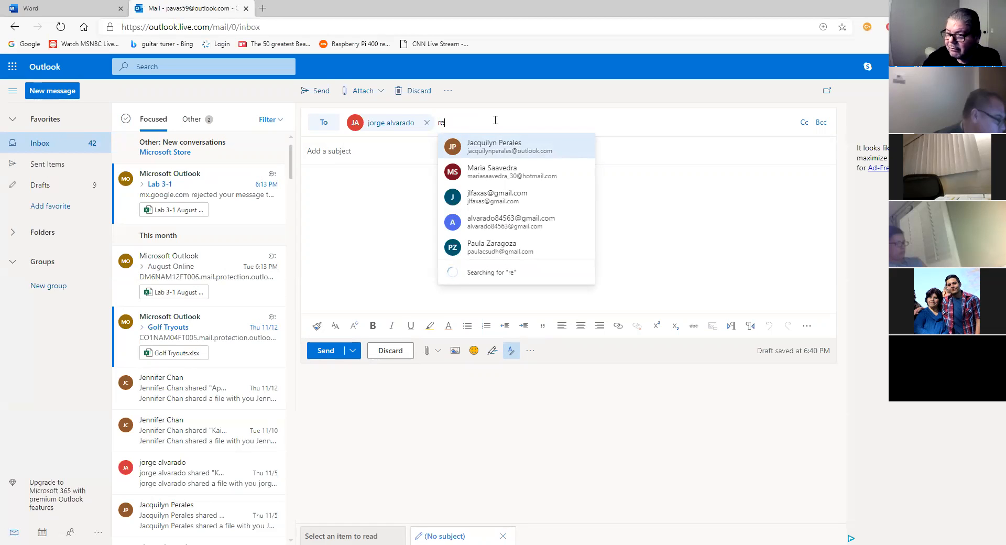
key(BackSpace)
text(ob)
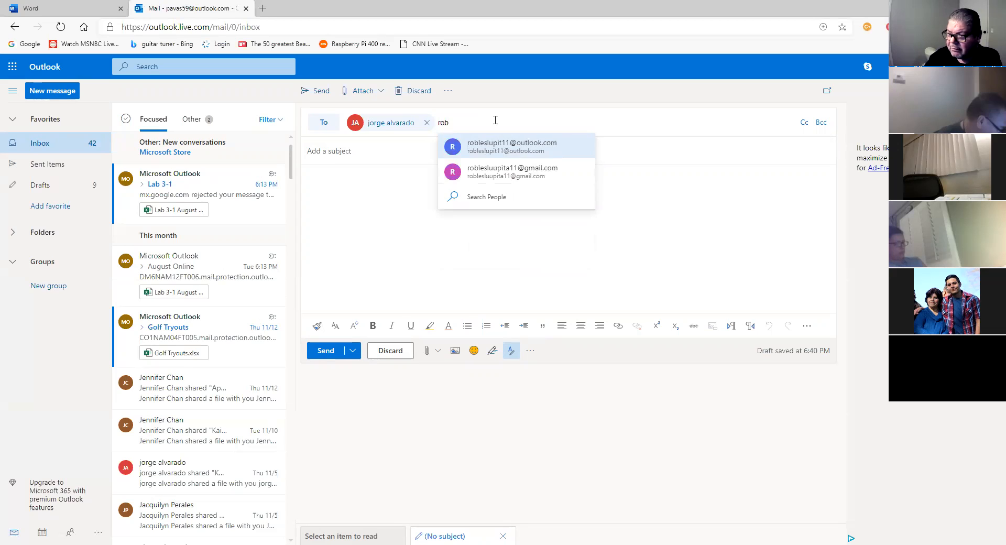
key(Return)
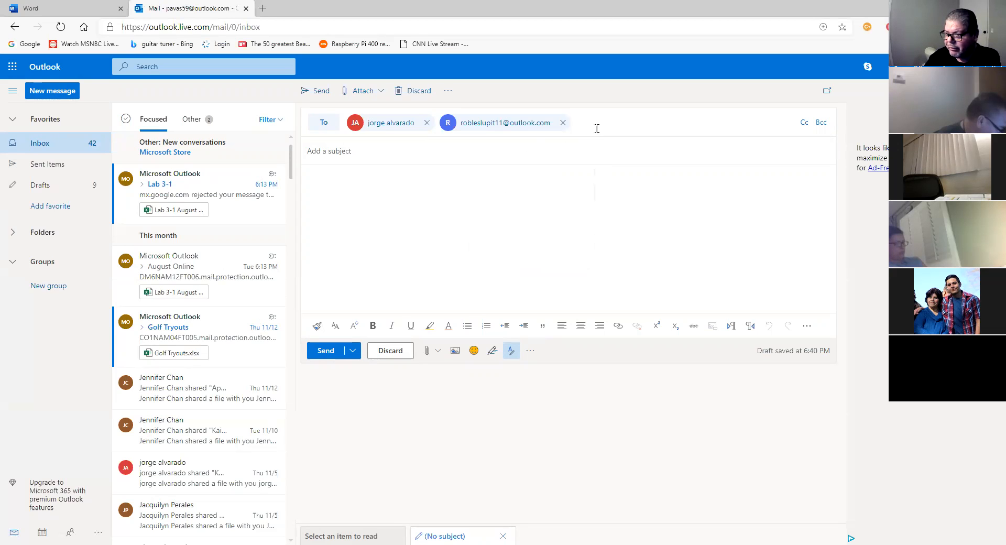
click(599, 127)
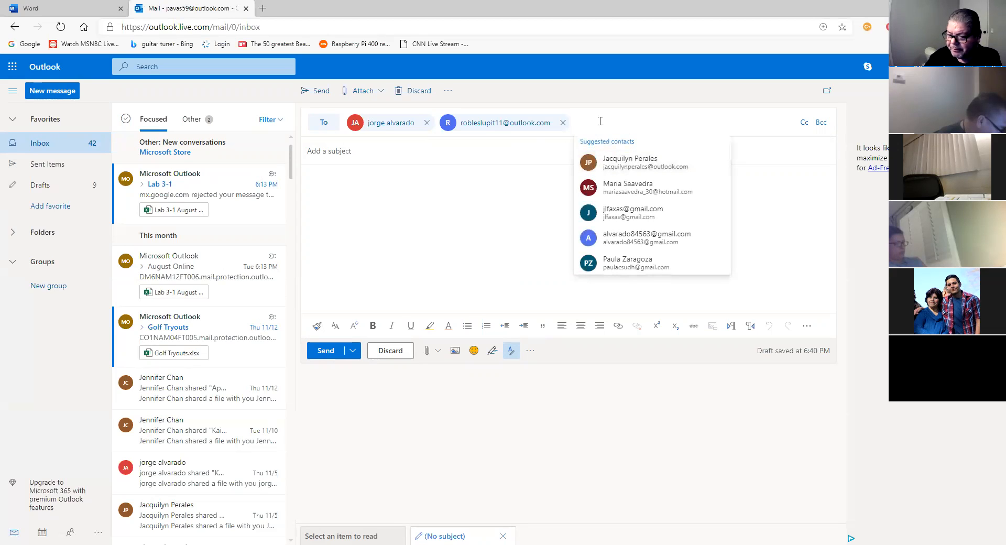
text(robl)
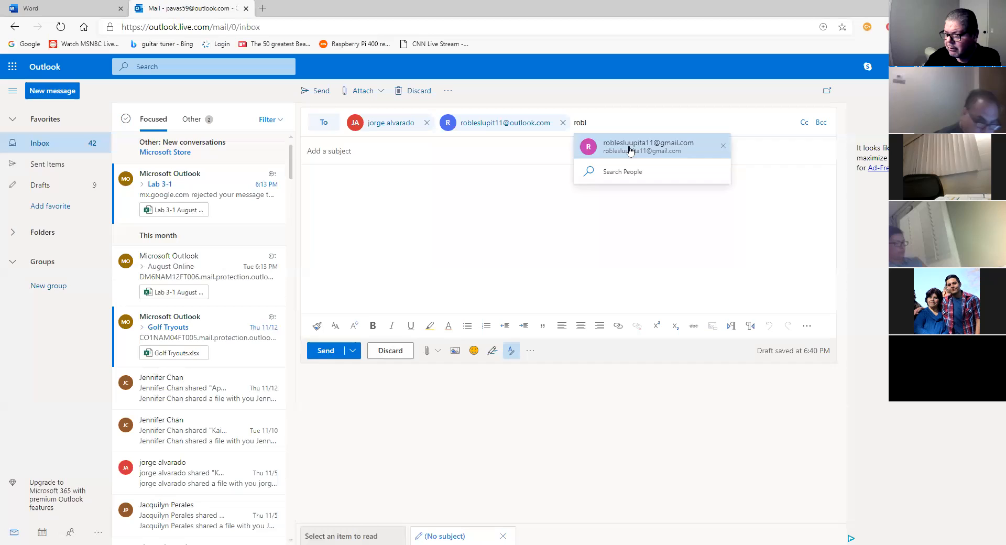
click(640, 150)
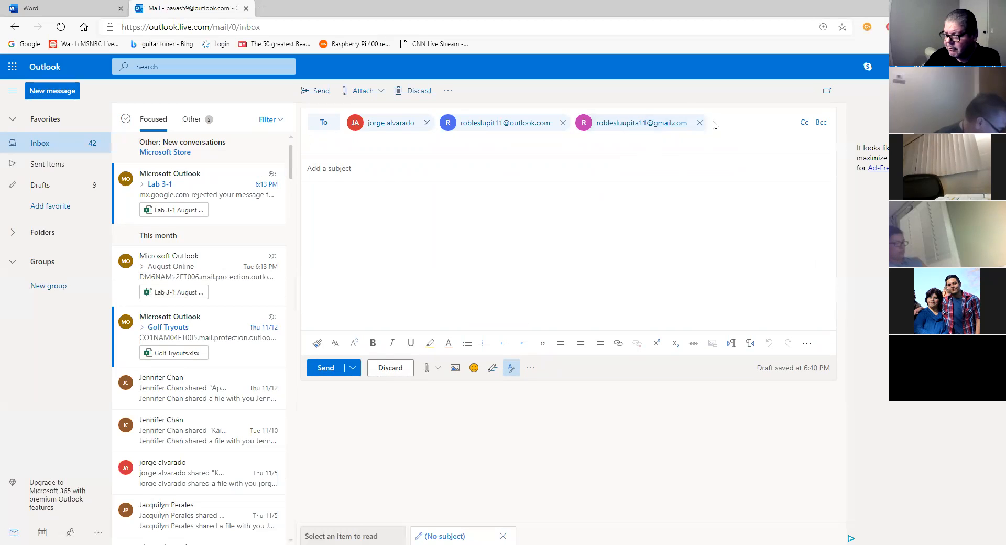
Add two more classmates from the suggested contacts, one Hotmail and one Gmail address, to the message's recipients.
text(ma)
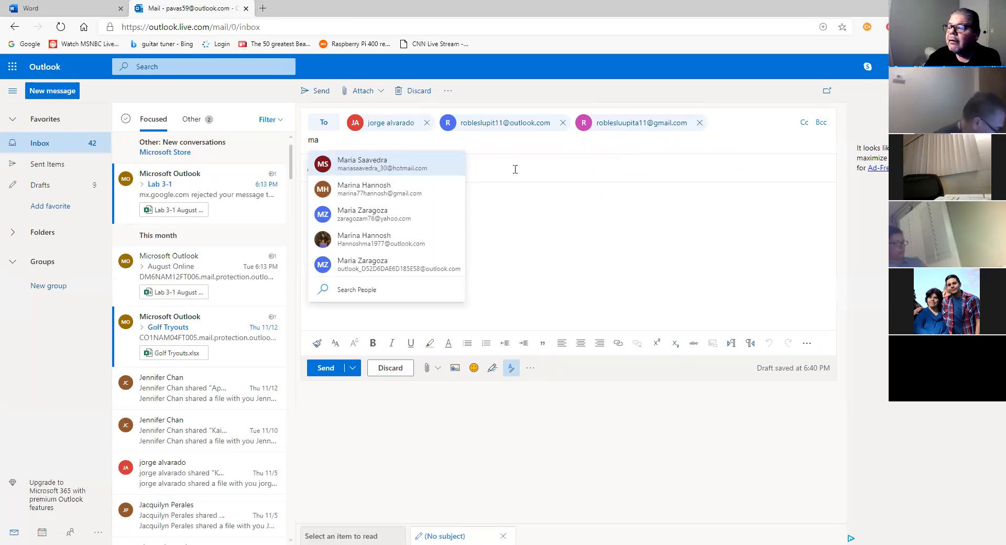
click(394, 166)
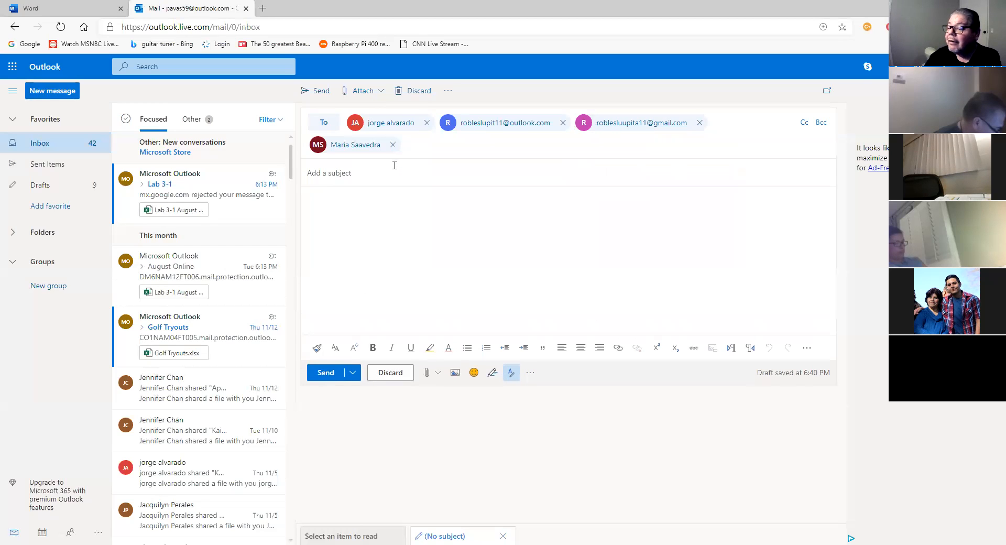
click(427, 143)
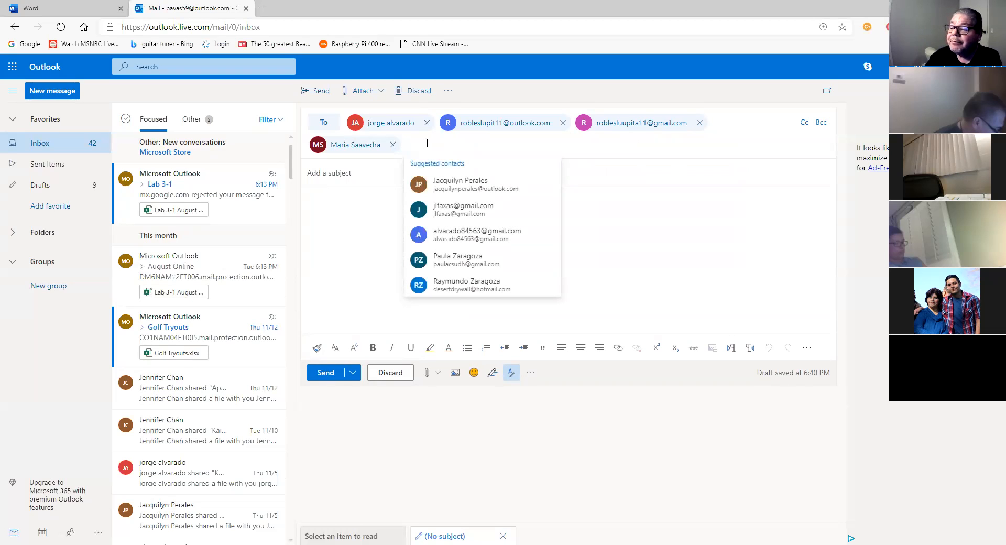
text(mari)
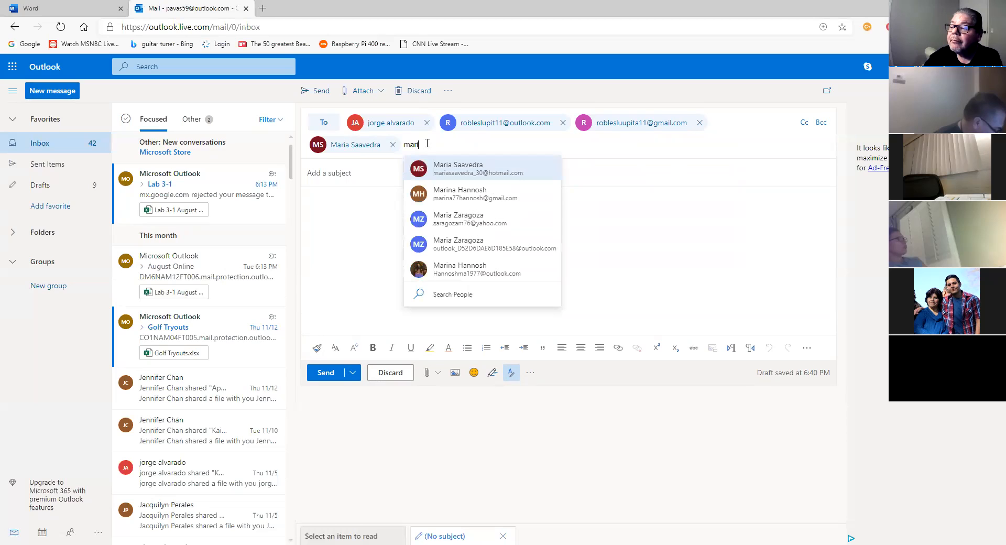
click(457, 194)
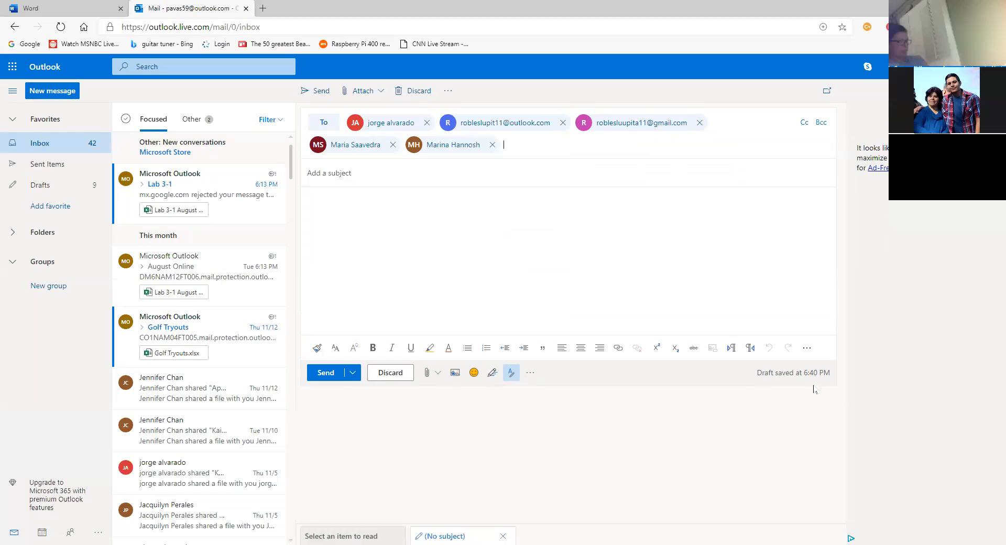
Add the next classmate's Hotmail address from the suggested contacts to the message's recipients.
click(529, 143)
text(ray)
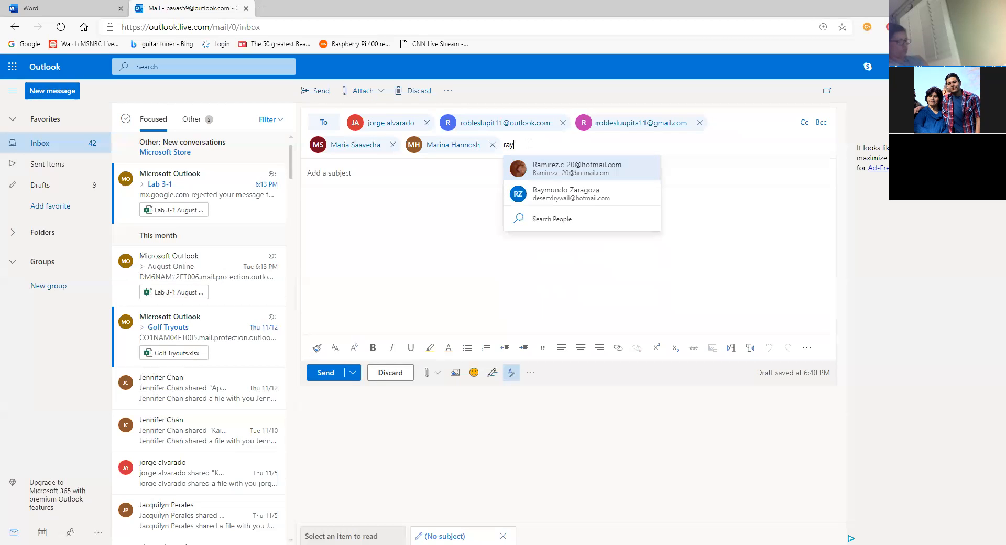
click(559, 175)
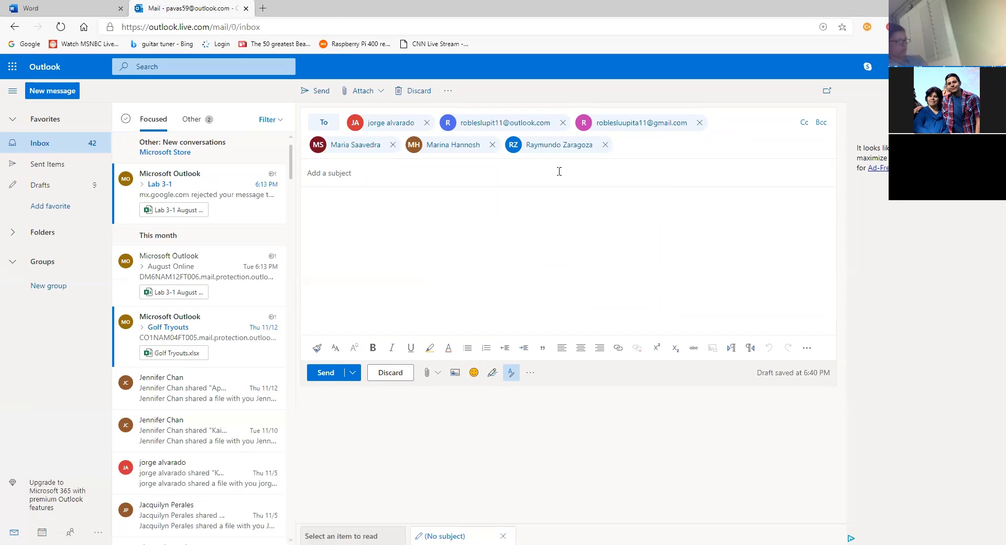
text(gabir)
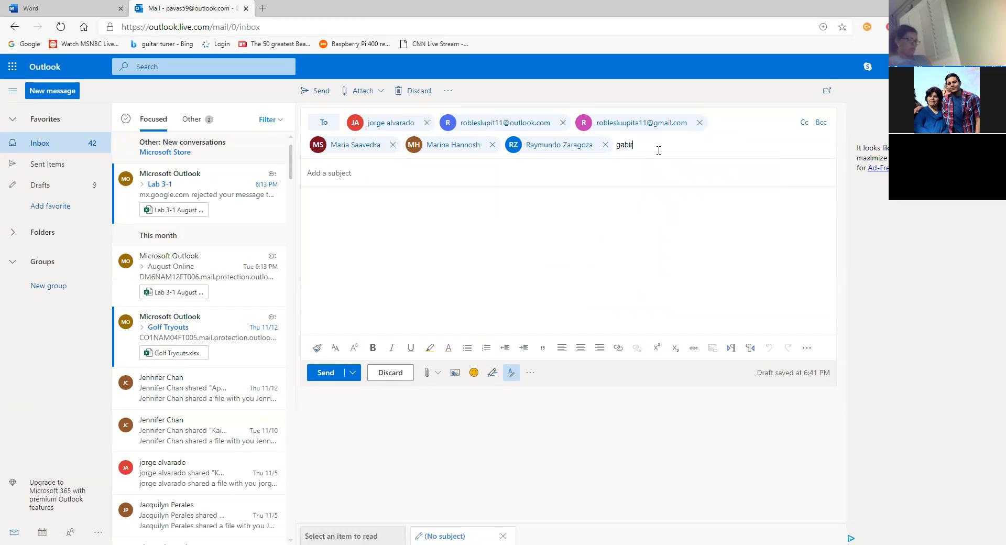
click(641, 145)
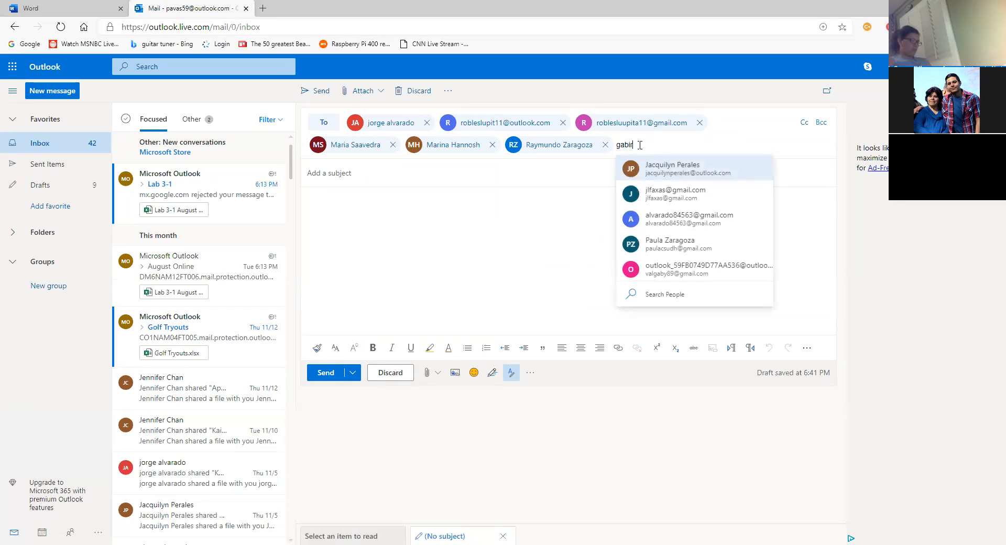
click(678, 262)
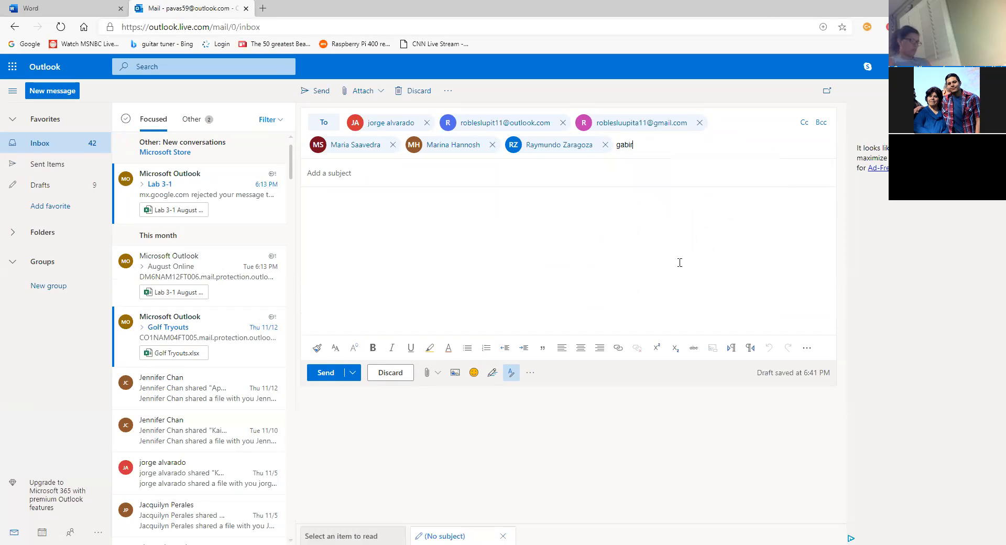
click(642, 148)
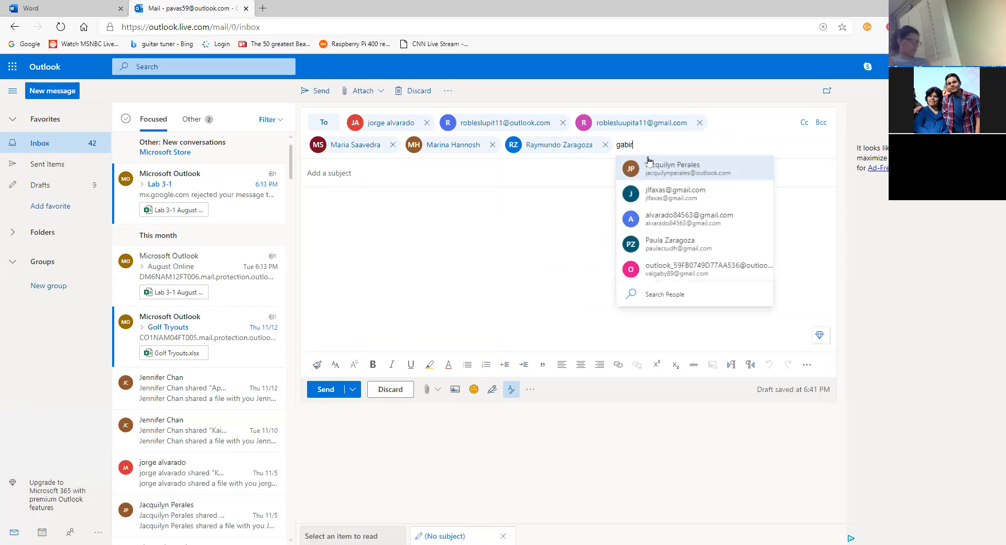
key(BackSpace)
key(BackSpace)
key(BackSpace)
key(BackSpace)
click(698, 262)
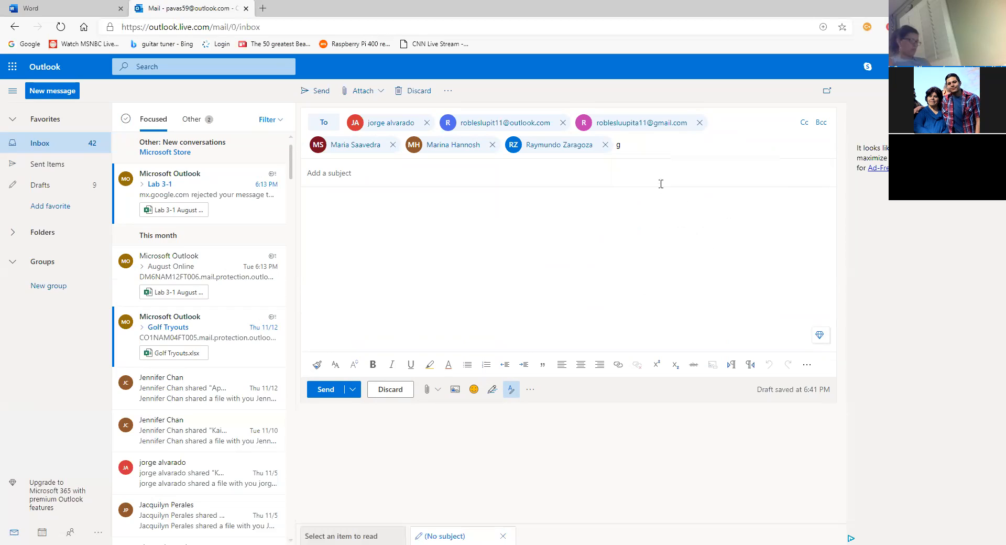
click(655, 139)
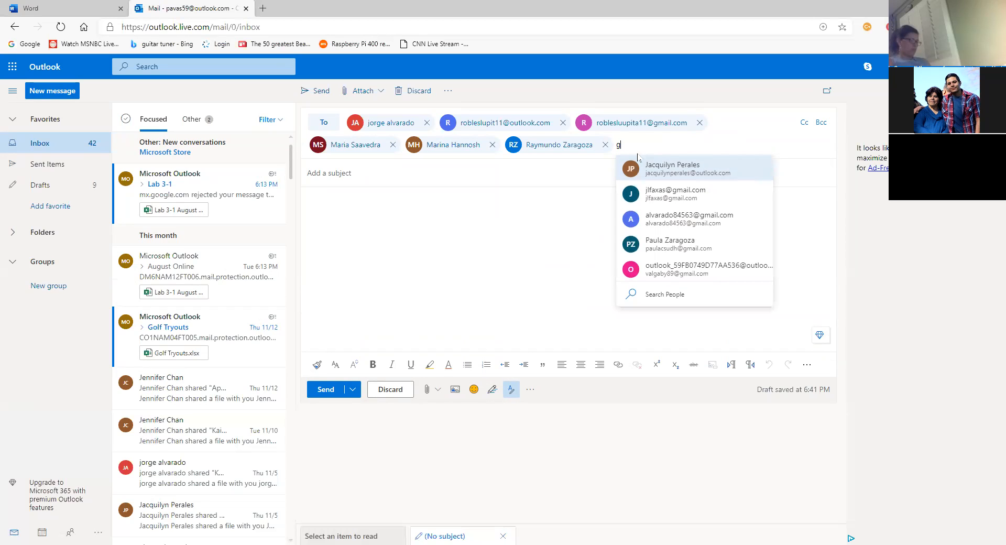
key(BackSpace)
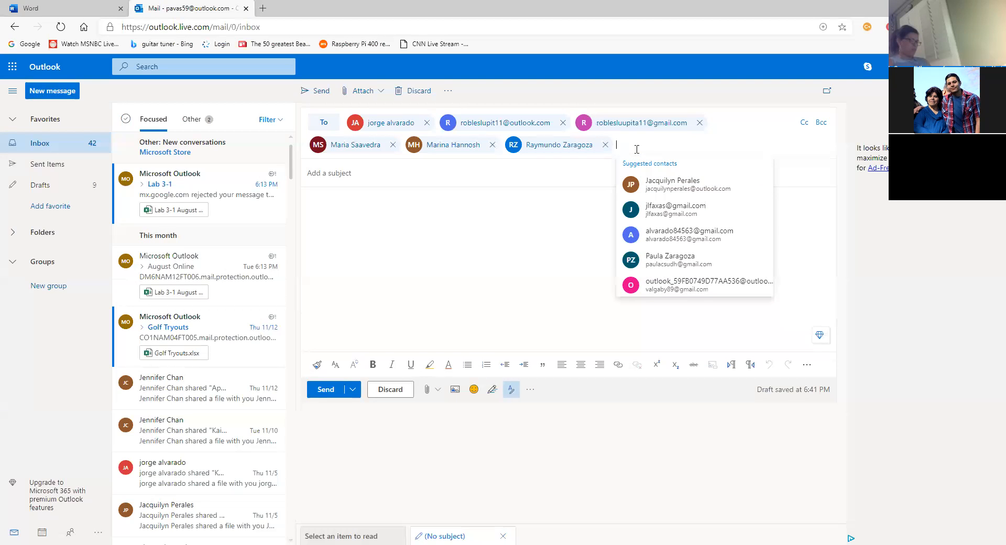
text(g)
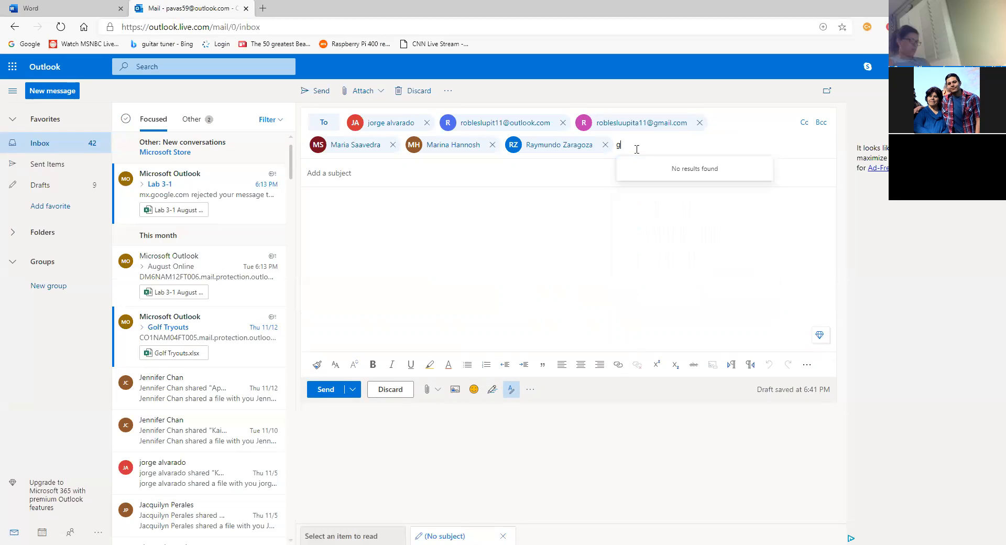
key(BackSpace)
Add two further classmates from the suggested contacts, one Gmail and one Outlook address, to the message's recipients.
text(val)
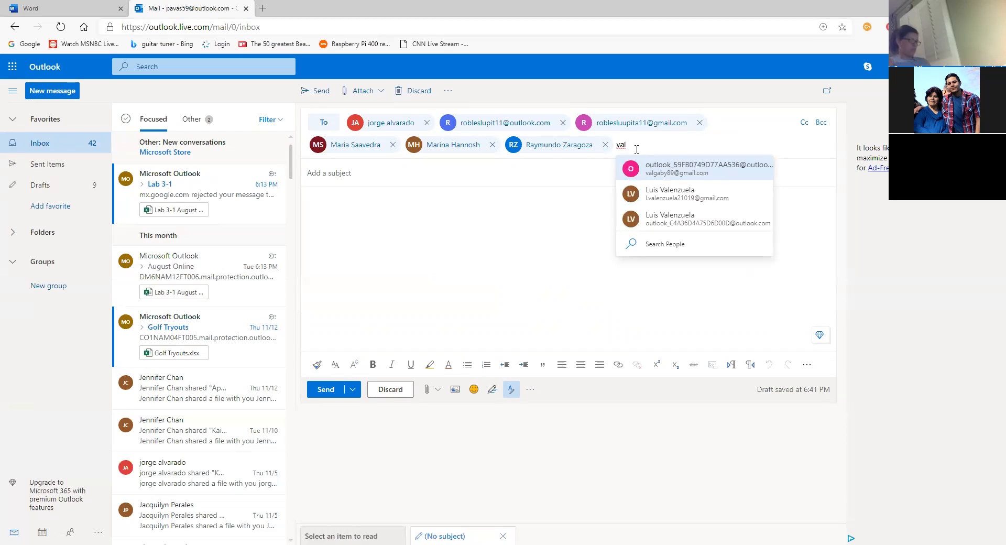
click(666, 166)
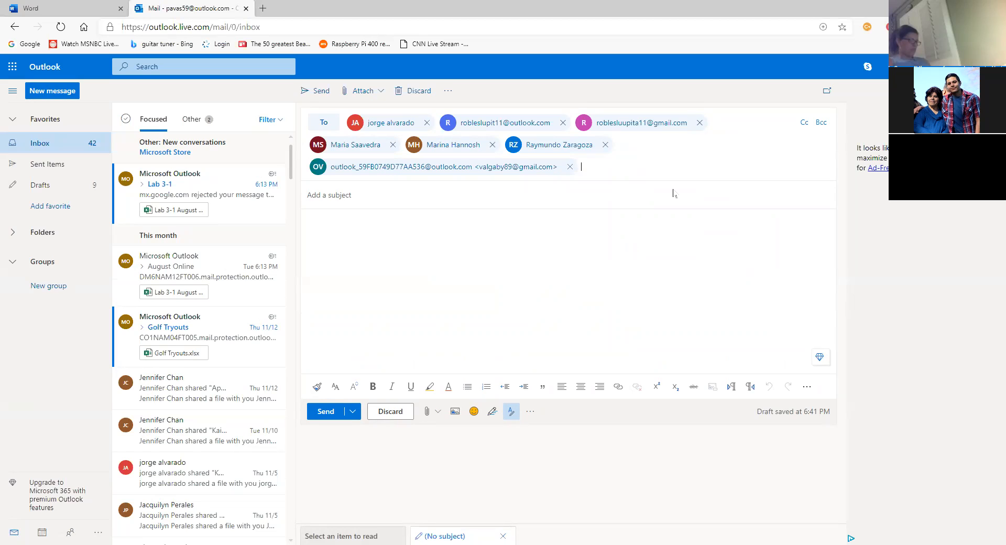
click(639, 167)
text(bar)
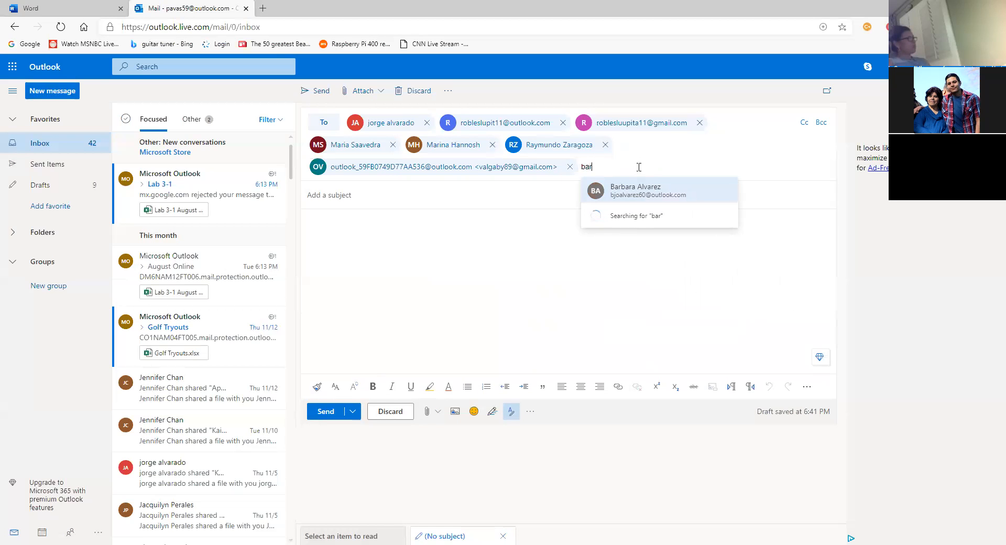
click(643, 190)
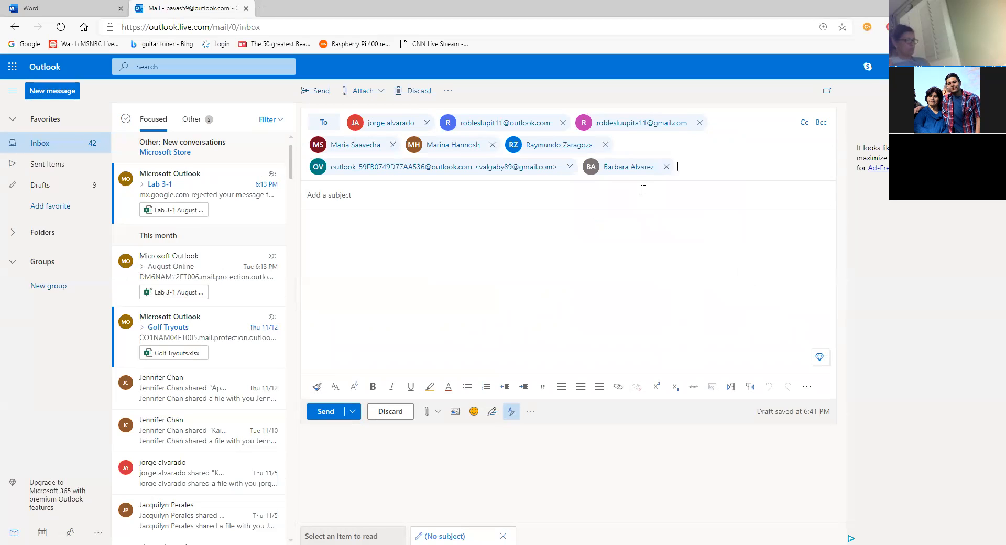
Add the classmate who shared the "Apply 3-1 Absolute Cell References" file as a recipient, using the suggested Outlook address.
mouse_move(831, 366)
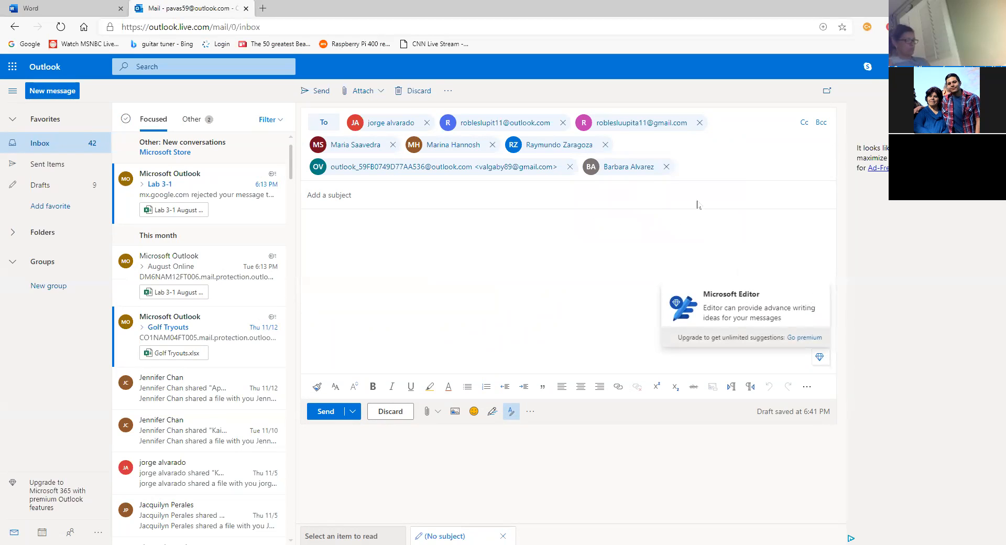
click(710, 163)
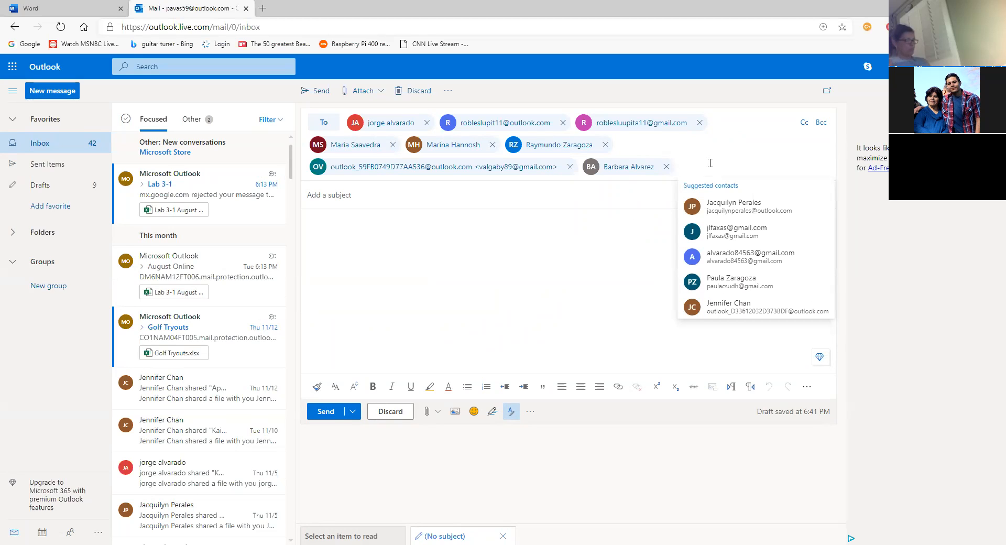
text(jen)
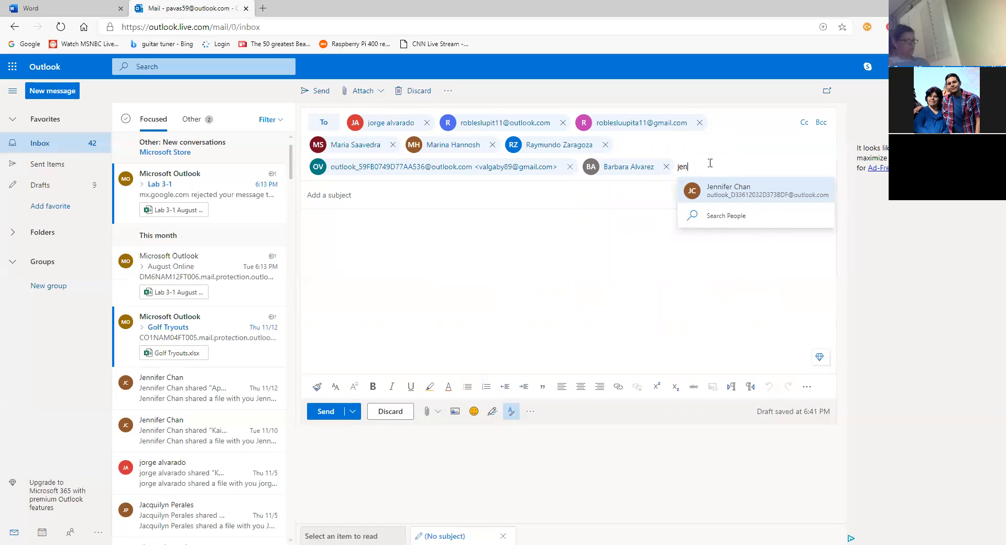
text(ny)
key(BackSpace)
key(BackSpace)
key(BackSpace)
key(BackSpace)
key(BackSpace)
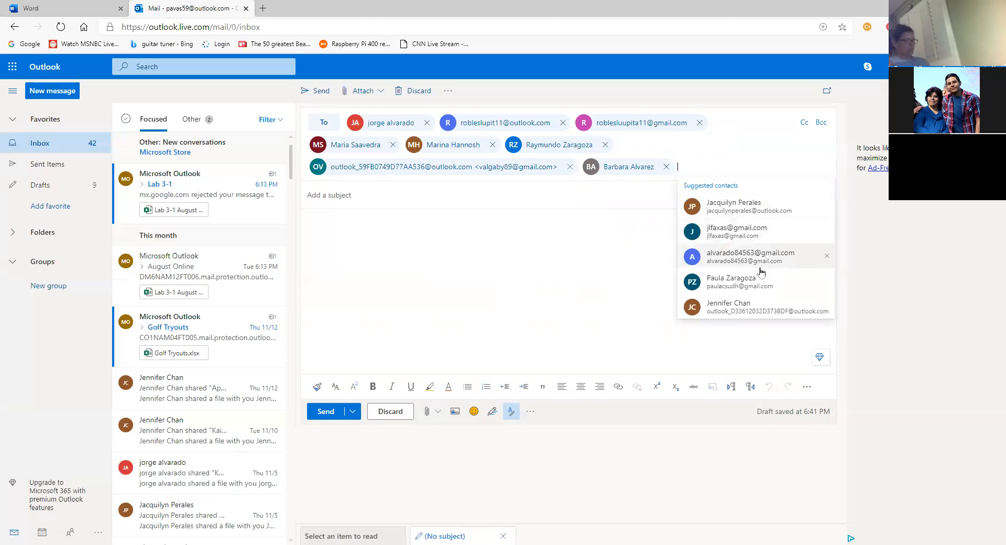
click(744, 306)
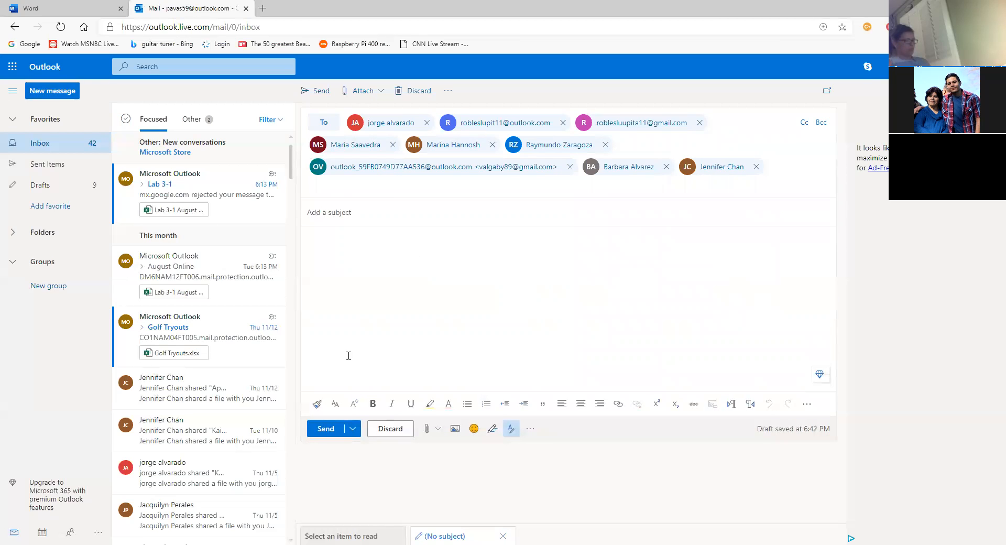
Open the inbox message sharing "Apply 3-1 Absolute Cell References" to check its sender's e-mail address, and return to the draft.
scroll(226, 343, down, 5)
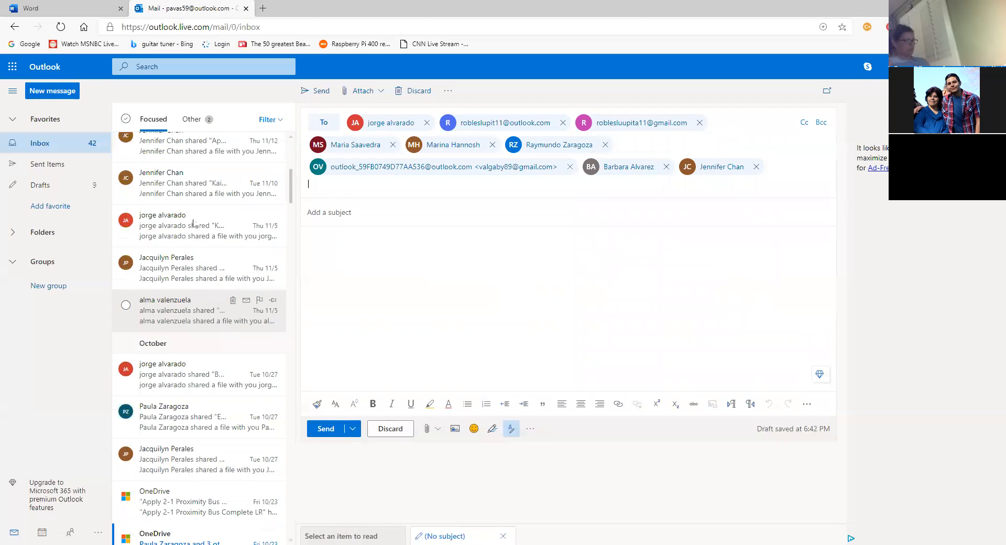
scroll(202, 262, up, 3)
click(196, 266)
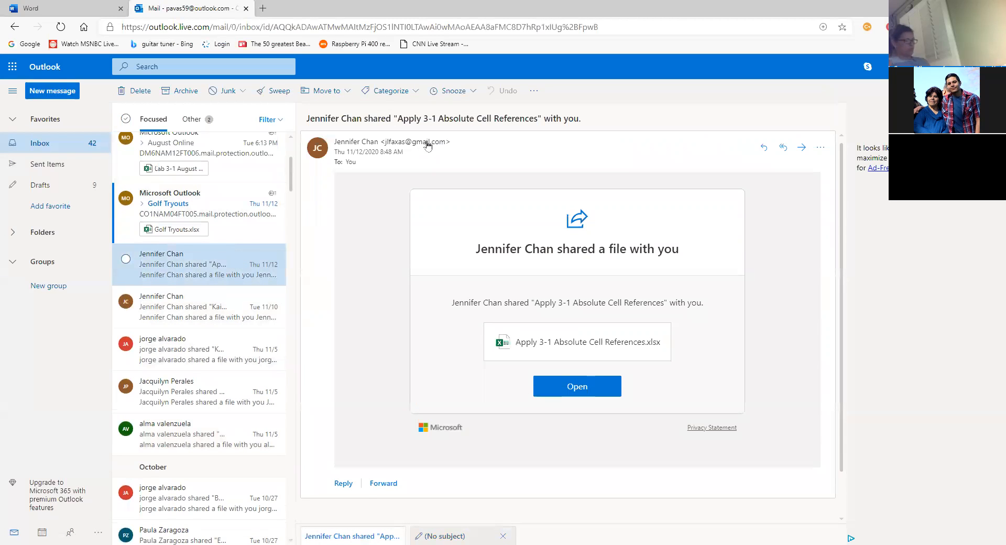
click(428, 145)
click(433, 533)
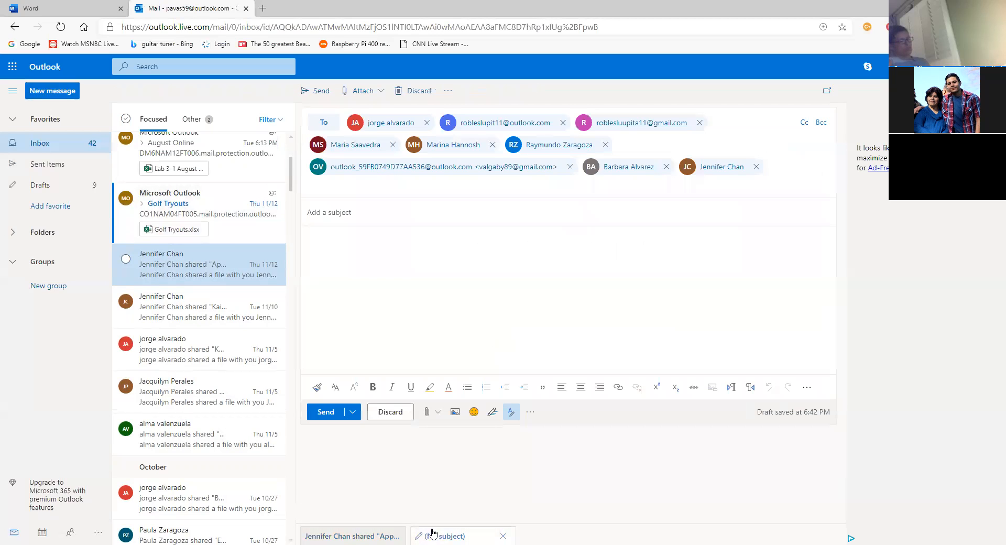
Add the same classmate's Gmail address and another classmate's Outlook address from the suggested contacts to the recipients.
click(782, 169)
click(371, 189)
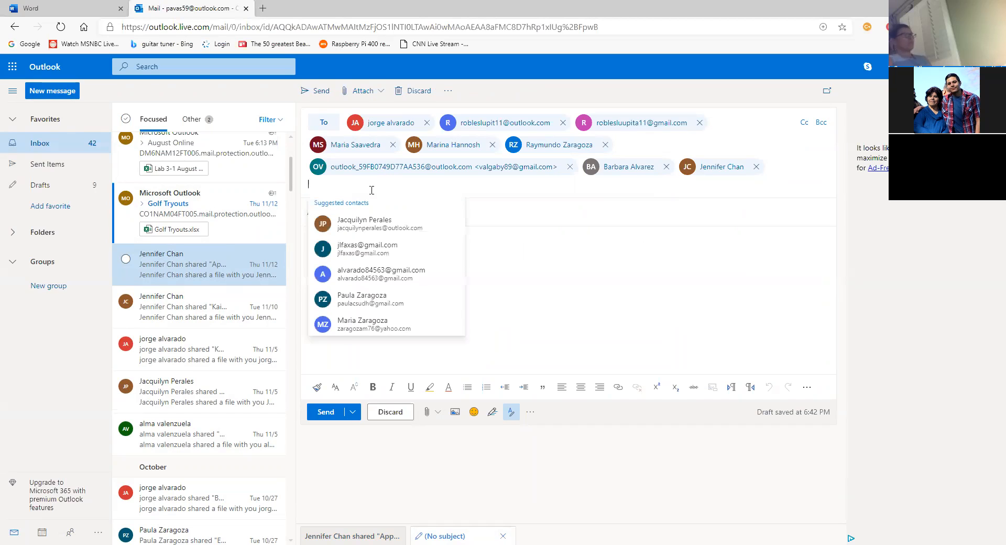
text(j)
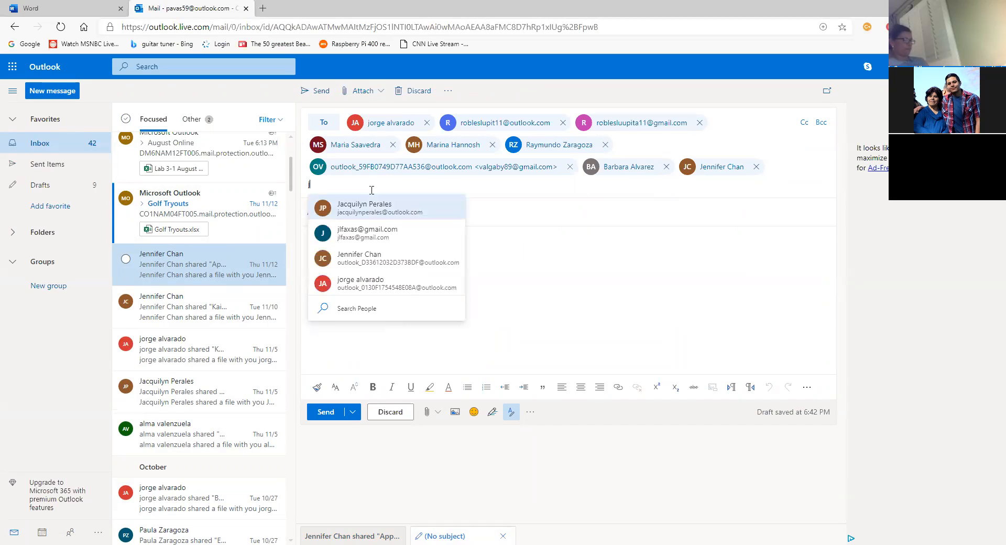
click(372, 234)
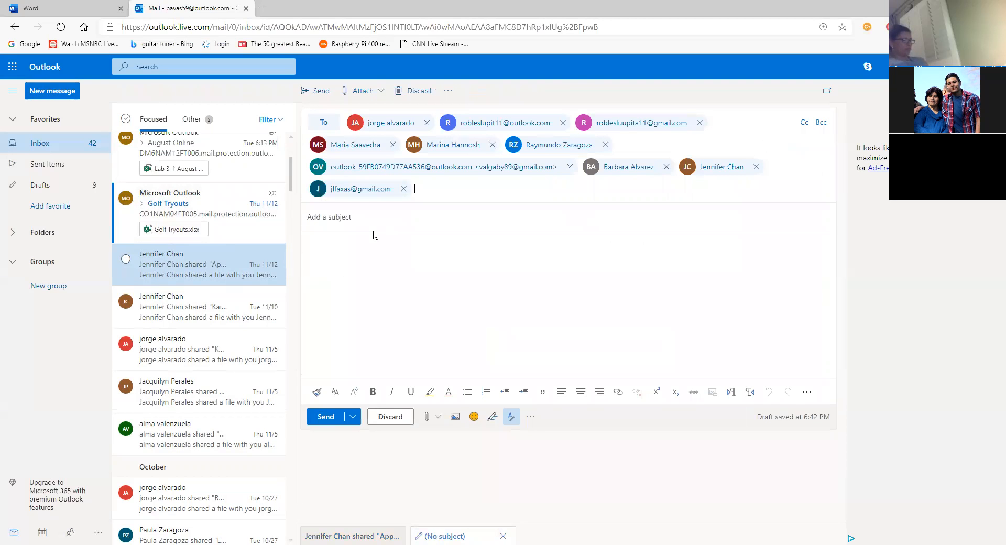
click(377, 216)
click(474, 195)
text(J)
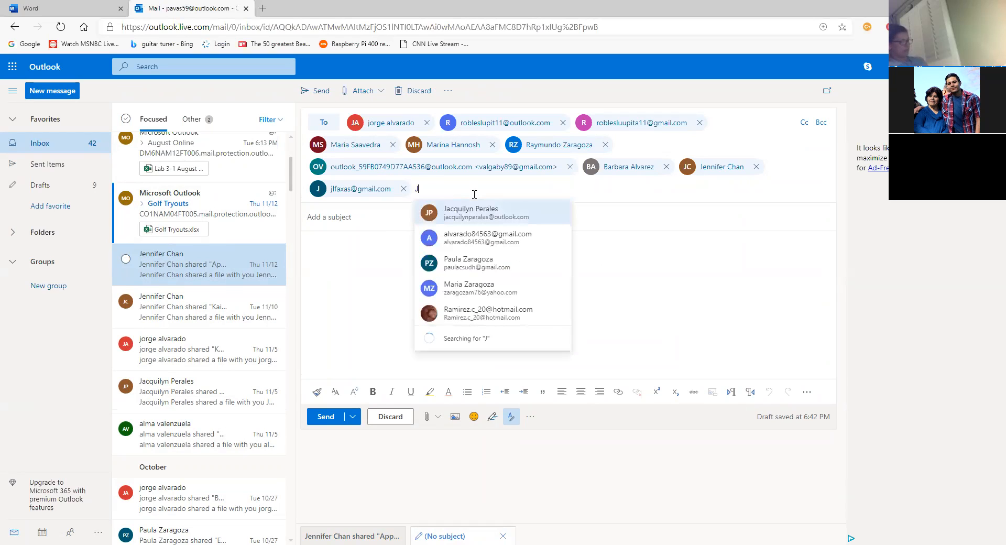
click(474, 209)
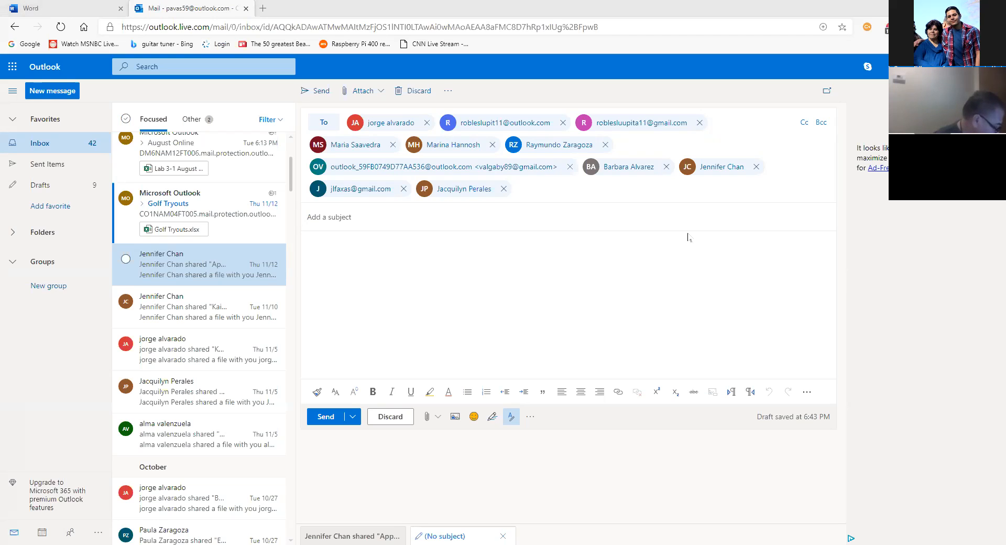
Enter "Lab 3-2 PHM" as the text of the message body.
click(473, 241)
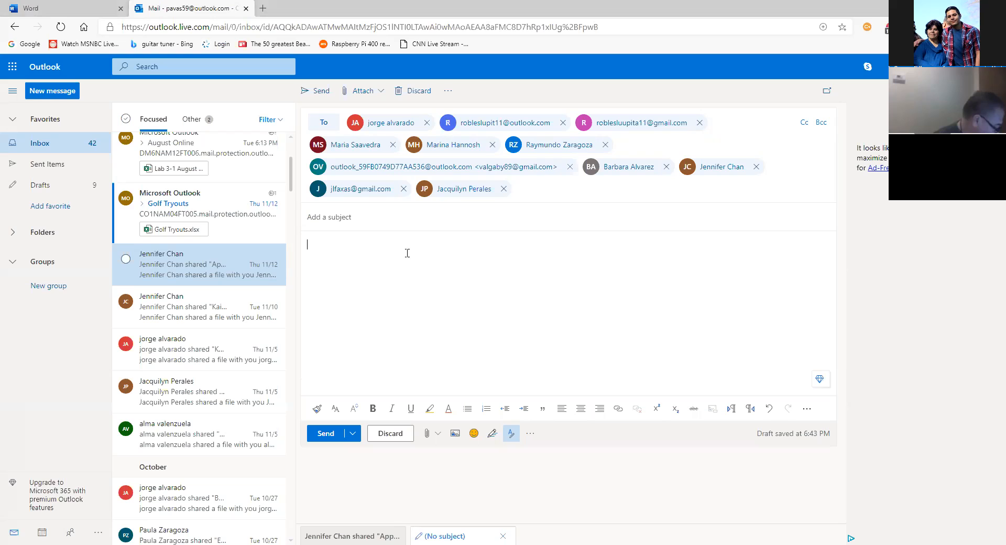
text(Lab)
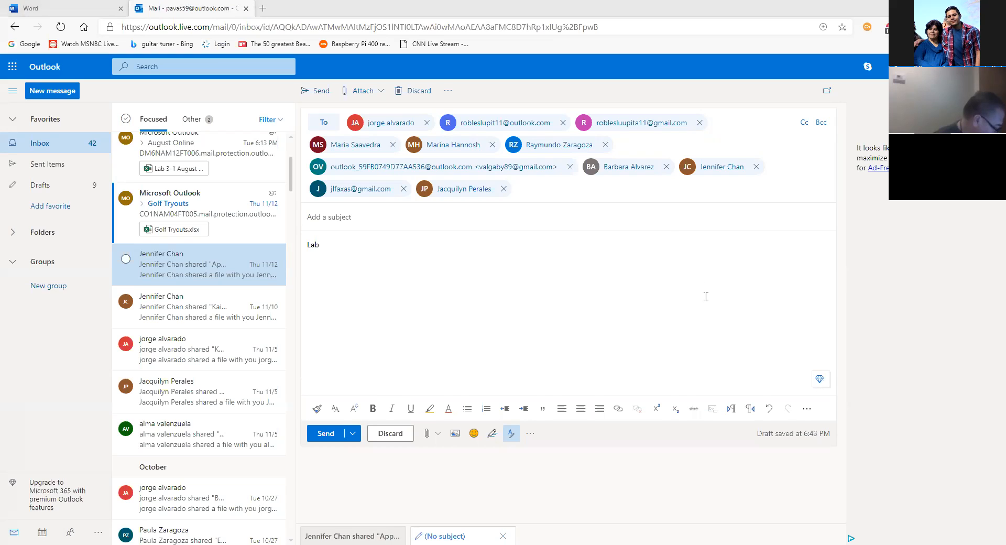
text(3-2)
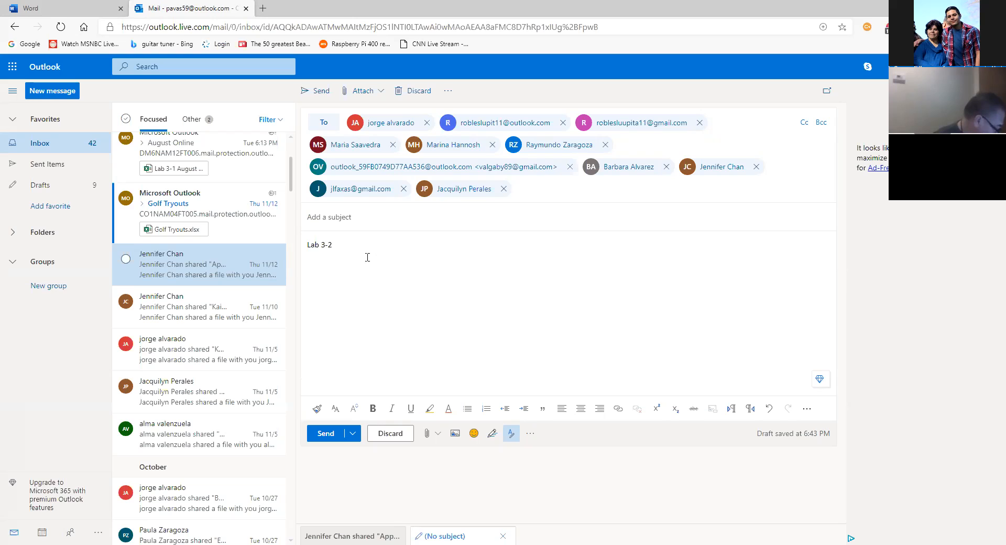
text( PHM)
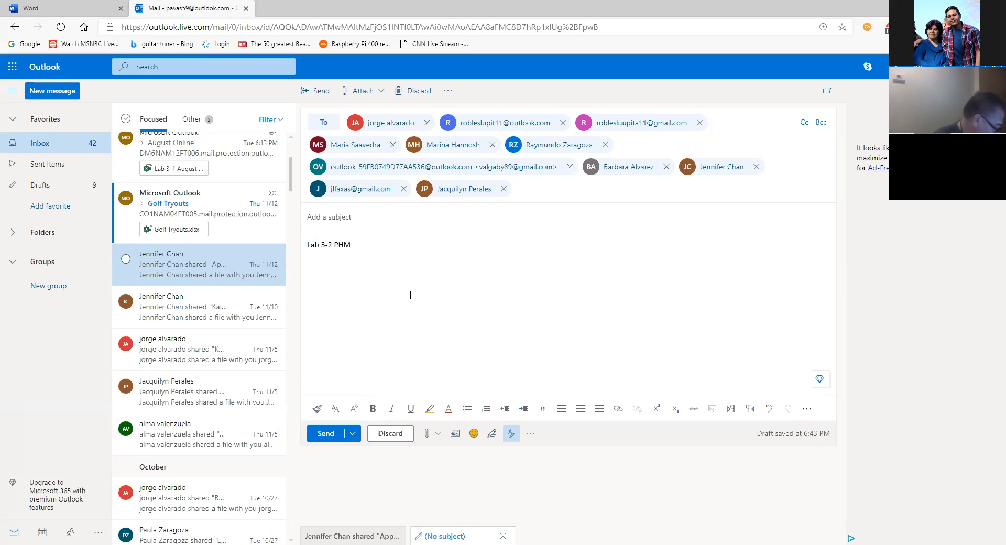
Attach "Lab 3-2 PHM Reliable Catering Weekly Payroll Report.xlsx" from the computer's Documents > Adult Class > Excel > Excel Module 03 folder to the draft.
click(427, 436)
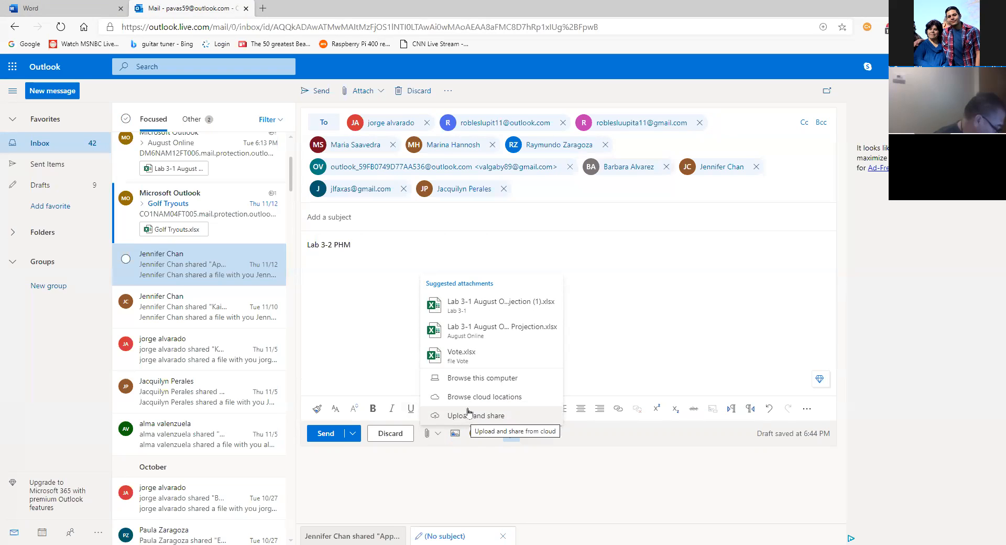
click(474, 378)
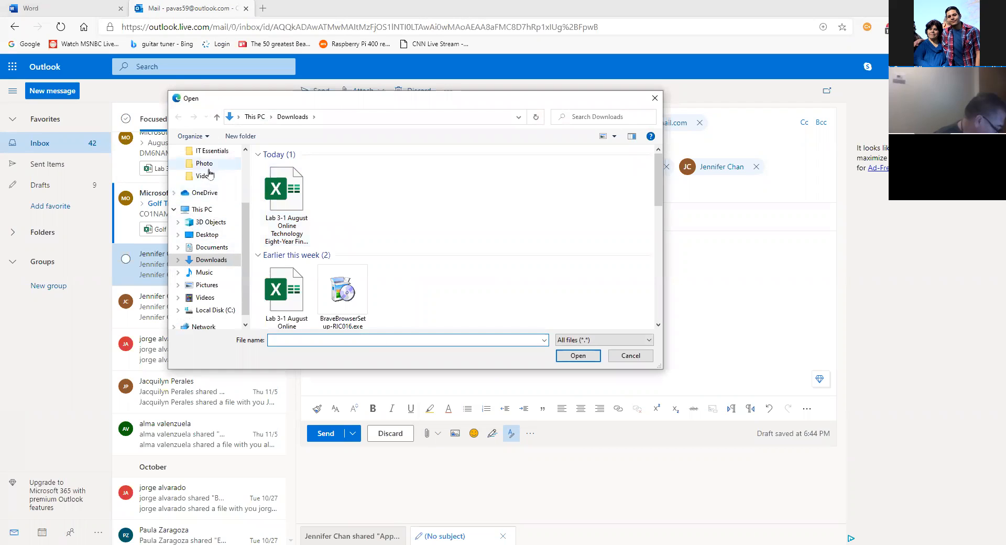
click(212, 248)
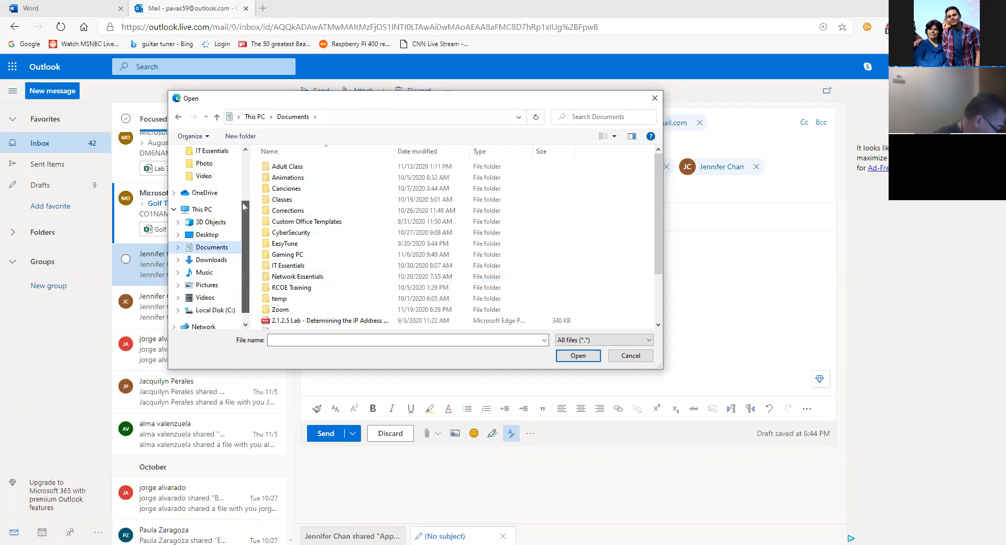
scroll(242, 202, up, 2)
click(210, 203)
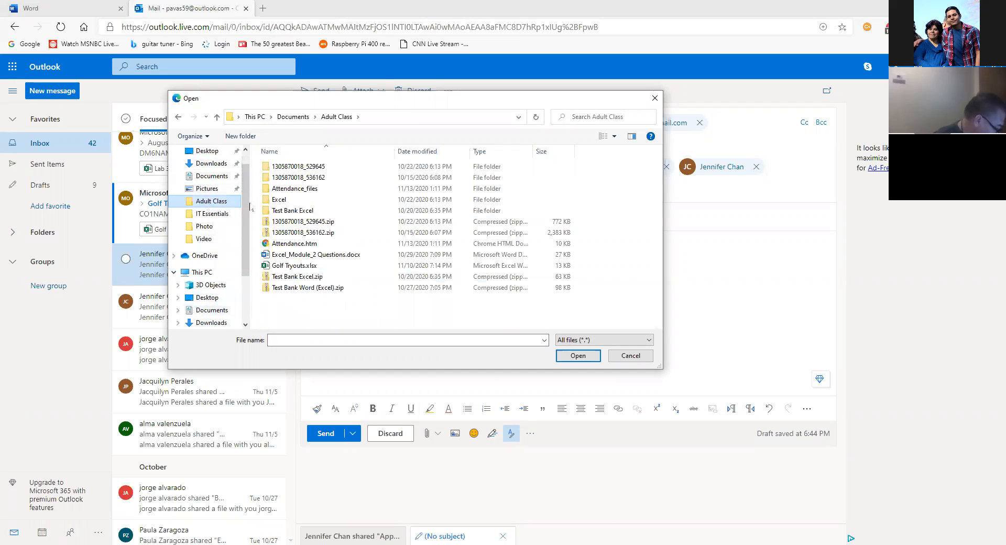
double_click(279, 201)
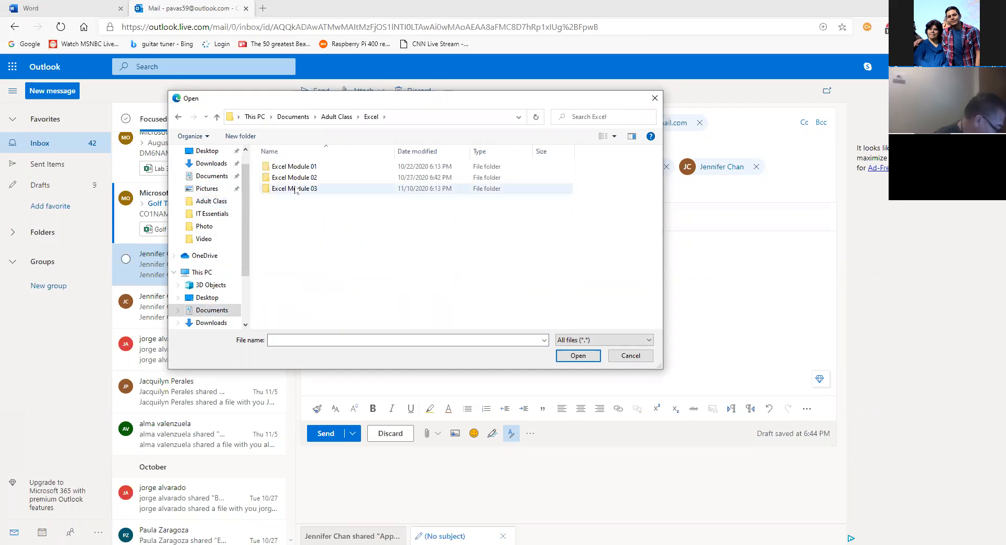
double_click(296, 188)
click(317, 200)
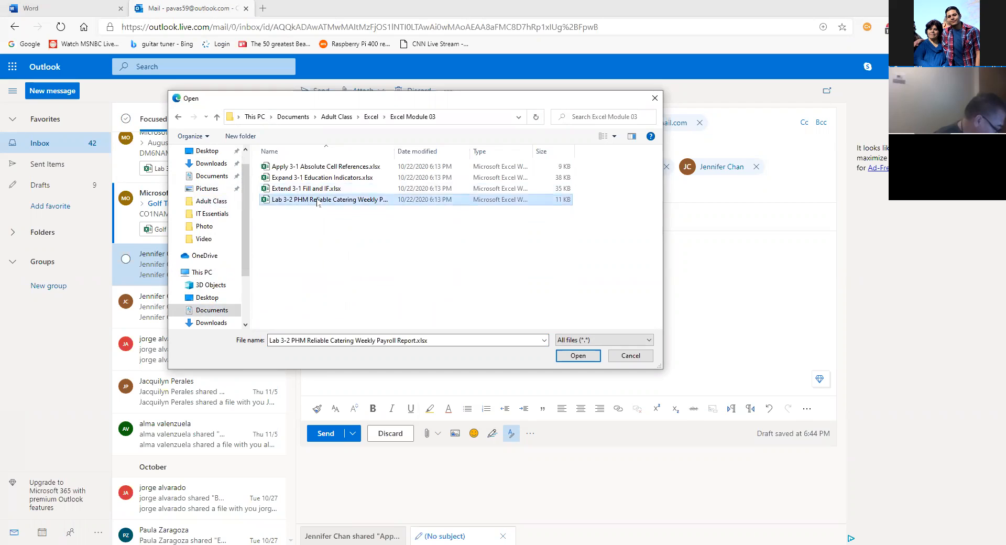
double_click(317, 201)
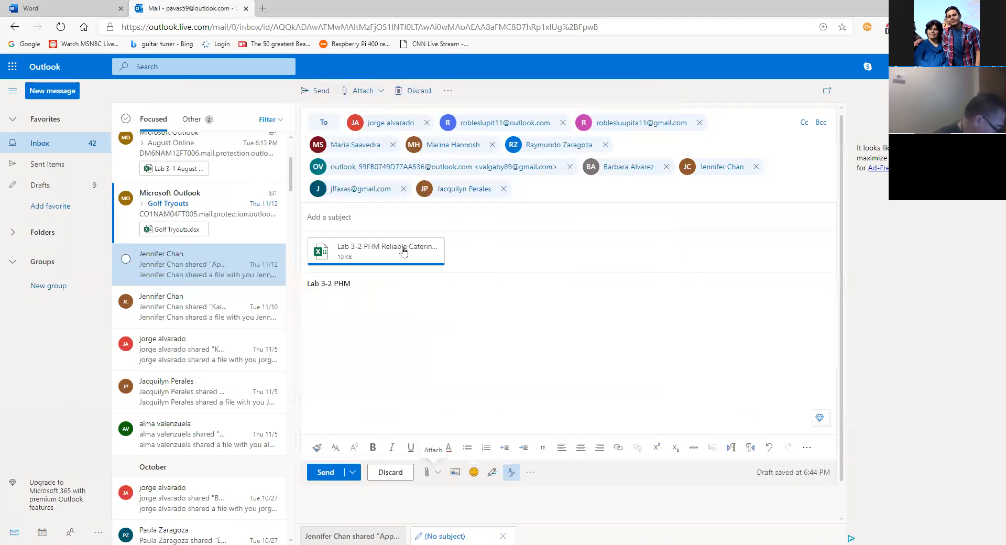
click(440, 262)
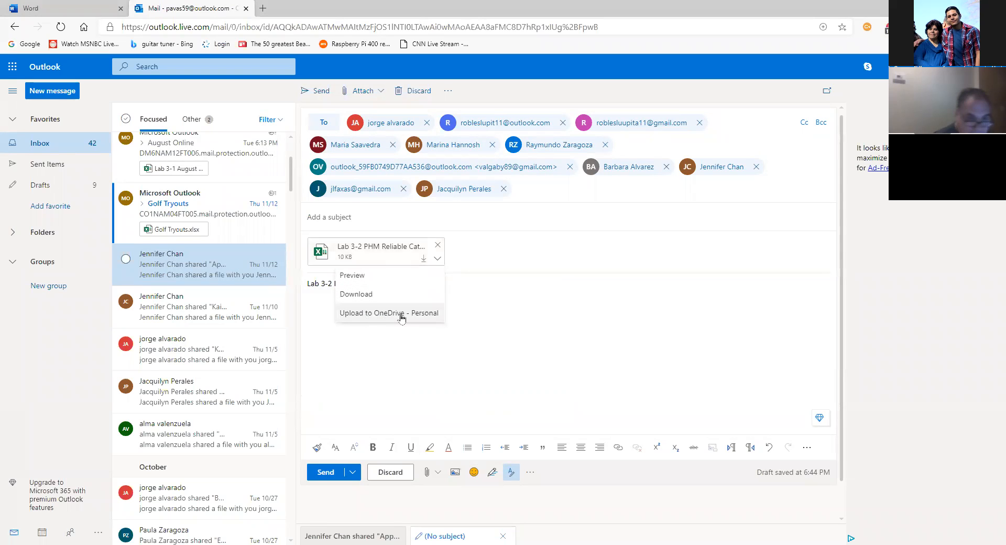
click(504, 318)
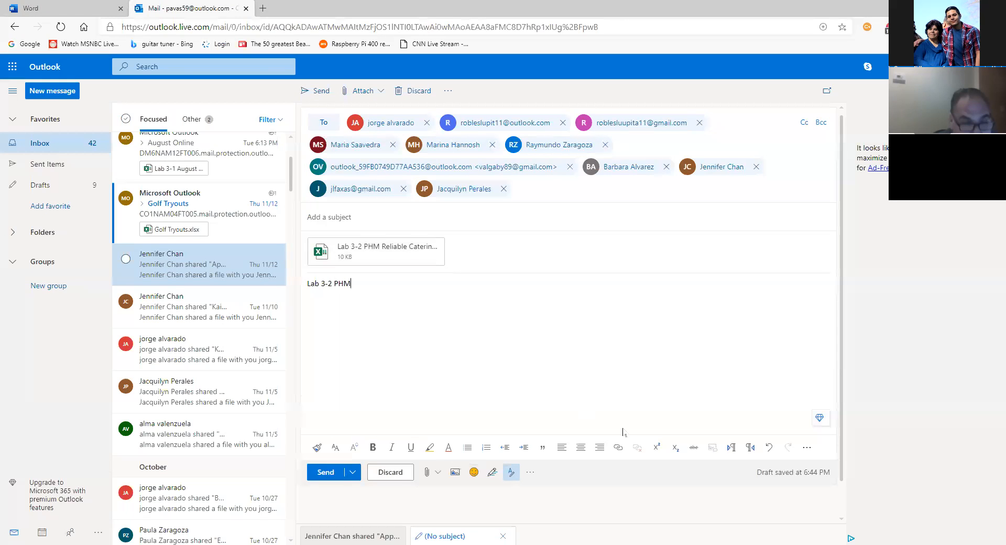
Copy the body text "Lab 3-2 PHM" into the message's empty subject, and send the message.
click(318, 473)
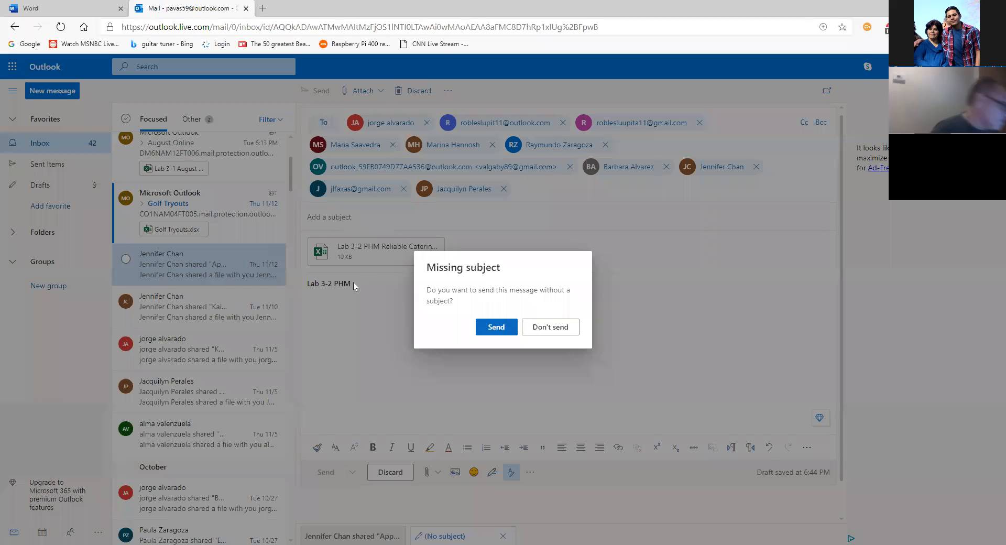
drag(304, 287, 297, 288)
key(ctrl+c)
click(350, 218)
key(ctrl+v)
click(417, 306)
click(327, 398)
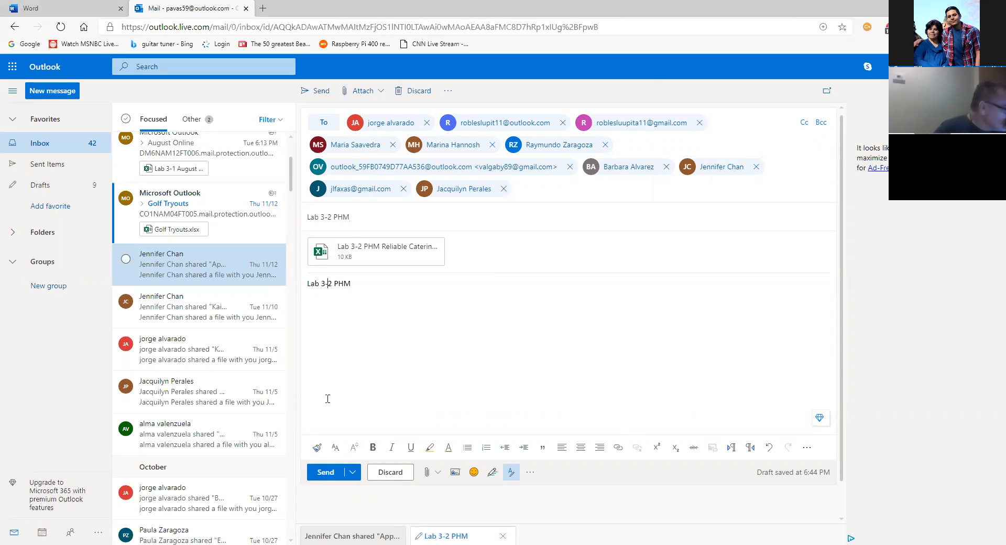
click(326, 475)
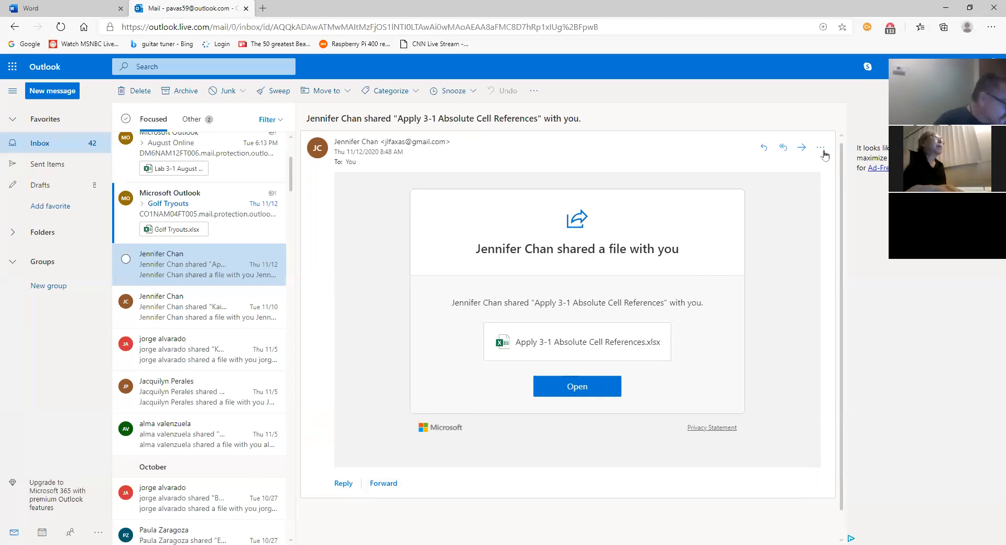
Open the Lab 3-2 PHM message in the sent items and look at the saving options for its attachment.
click(54, 164)
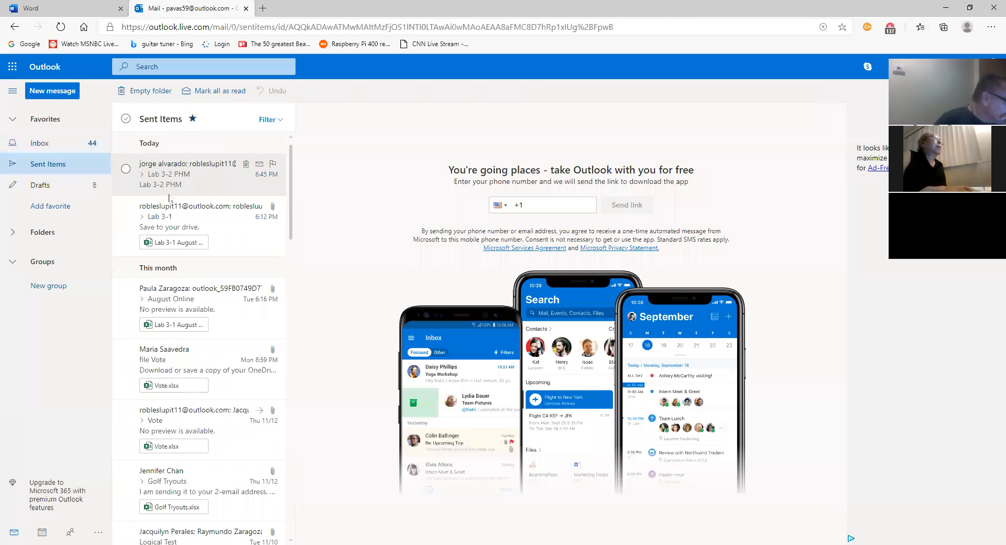
click(184, 179)
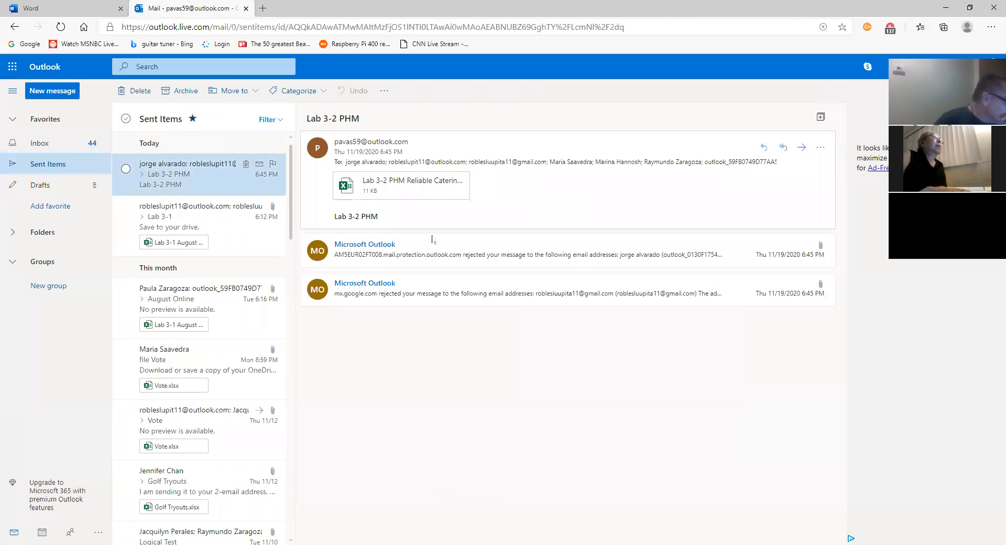
click(463, 193)
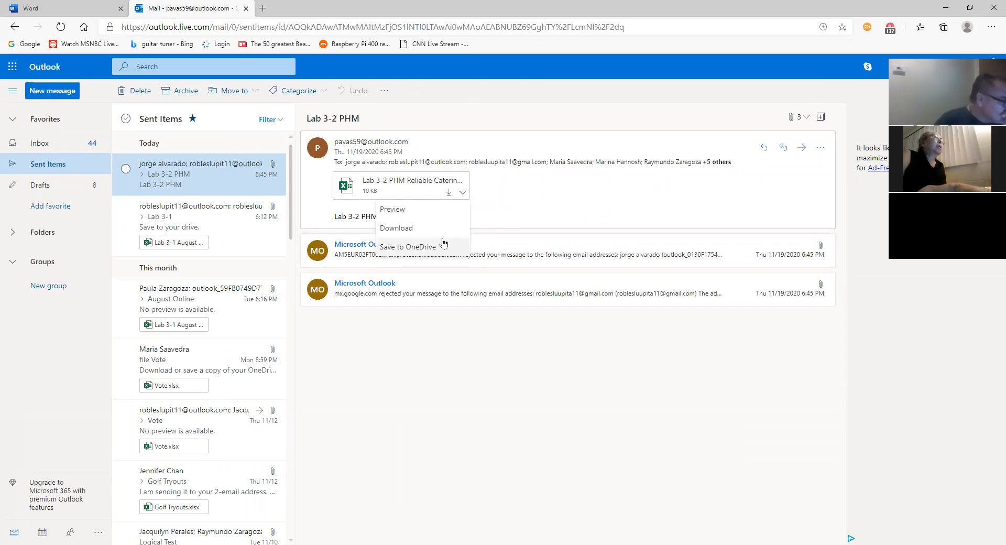
click(562, 188)
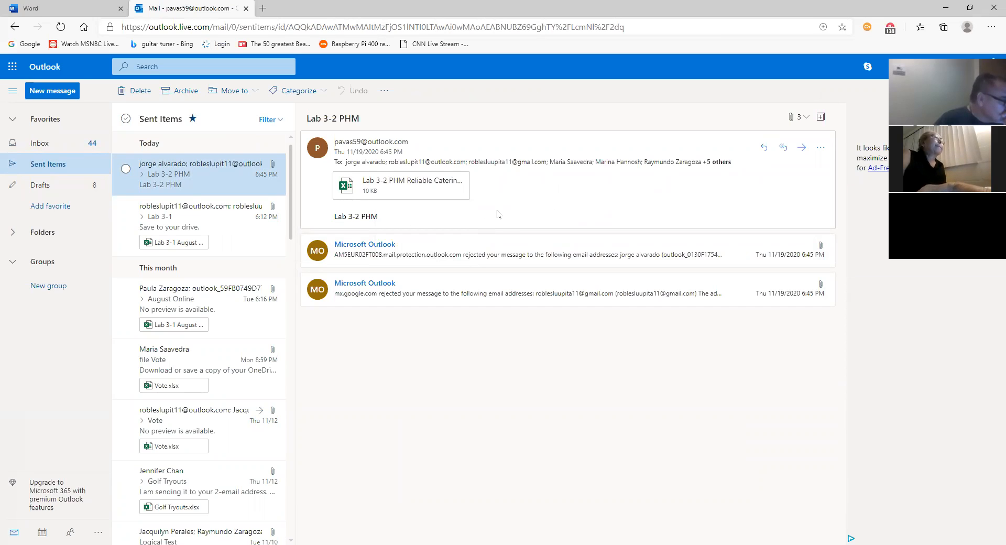
Close the mail page, switch to OneDrive, and open the Excel folder inside Microsoft Office 2016.
click(245, 9)
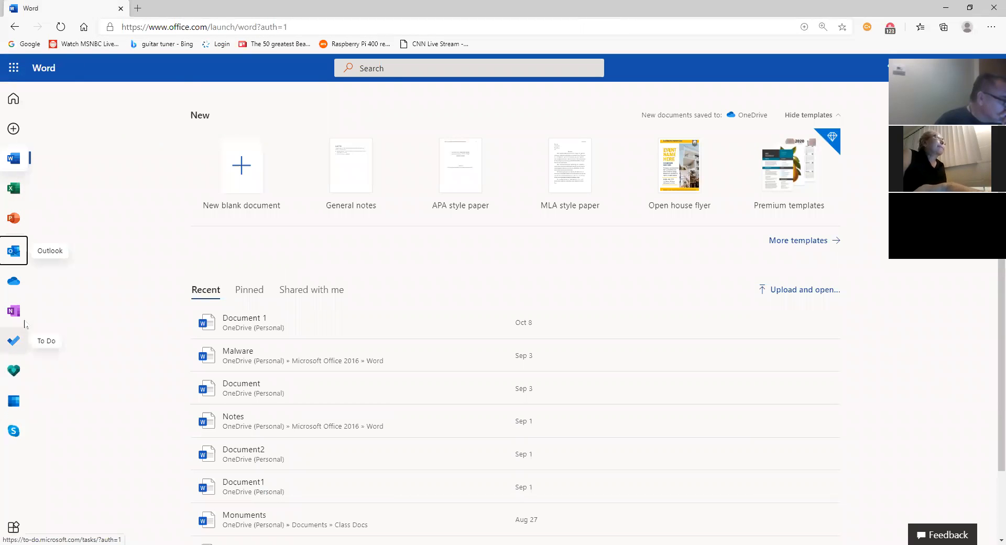
click(20, 280)
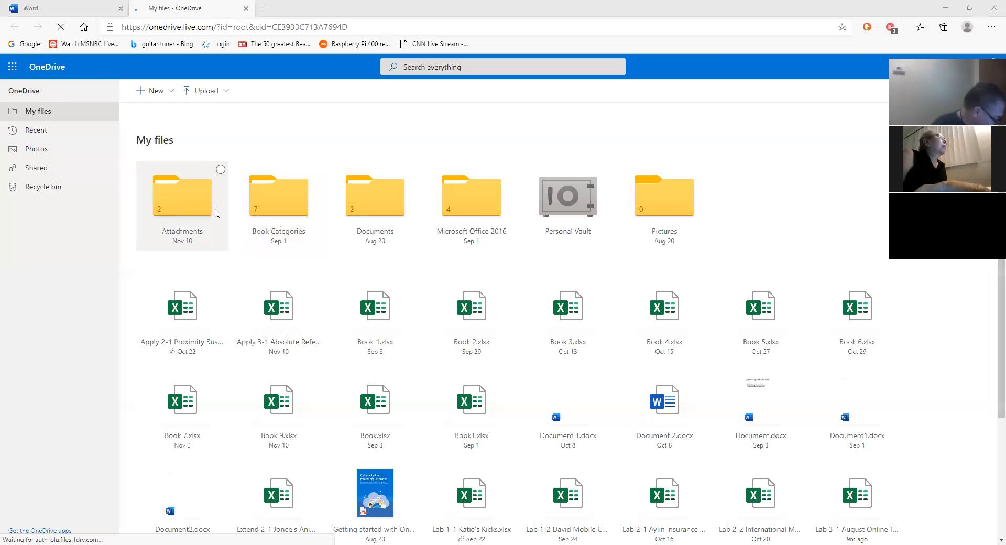
click(208, 93)
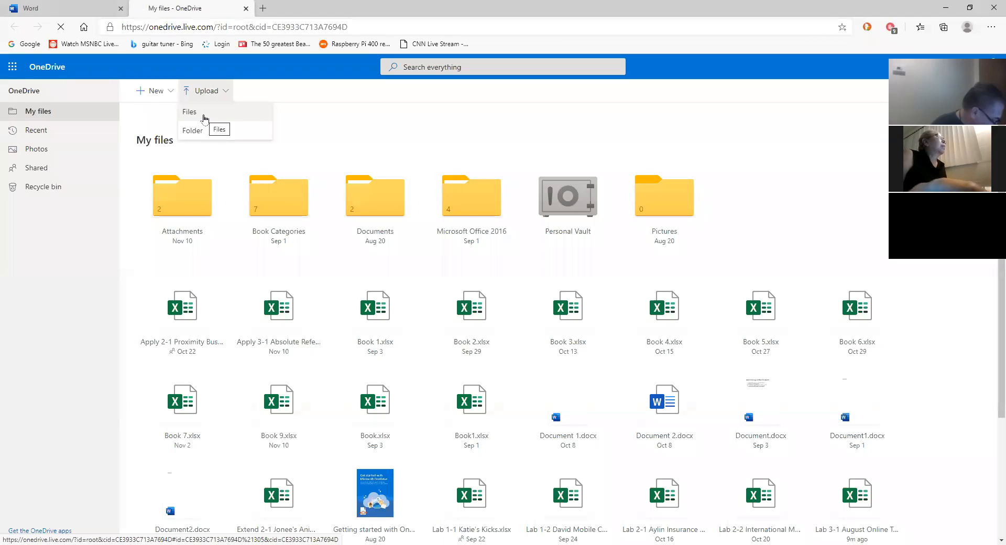
click(426, 131)
click(464, 195)
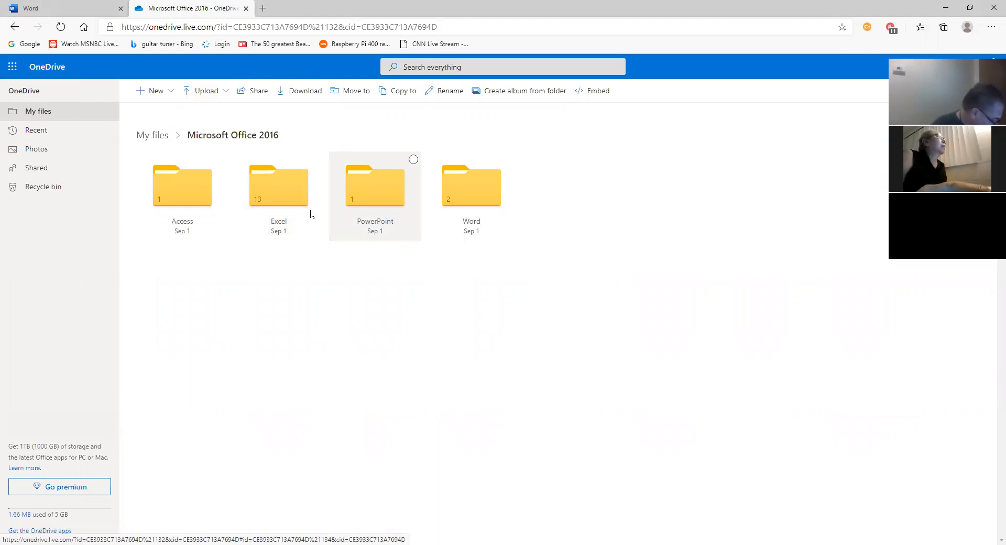
click(291, 204)
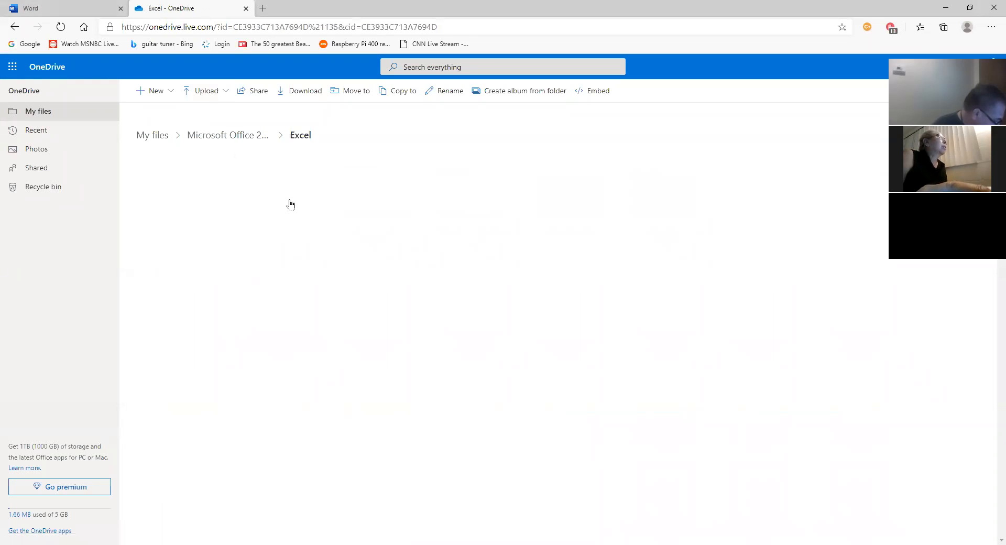
Upload "Lab 3-2 PHM Reliable Catering Weekly Payroll Report.xlsx" from the computer into the OneDrive Excel folder.
click(213, 93)
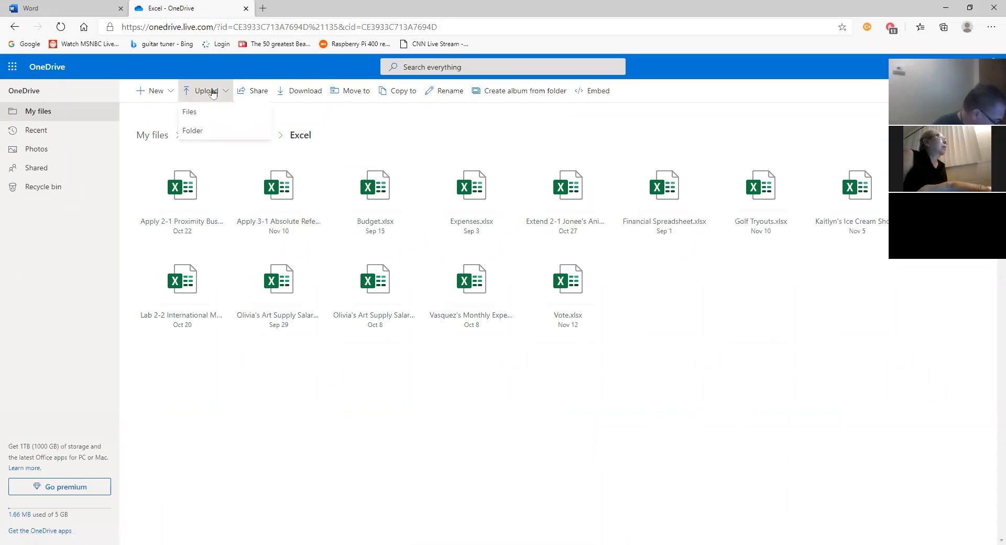
click(204, 110)
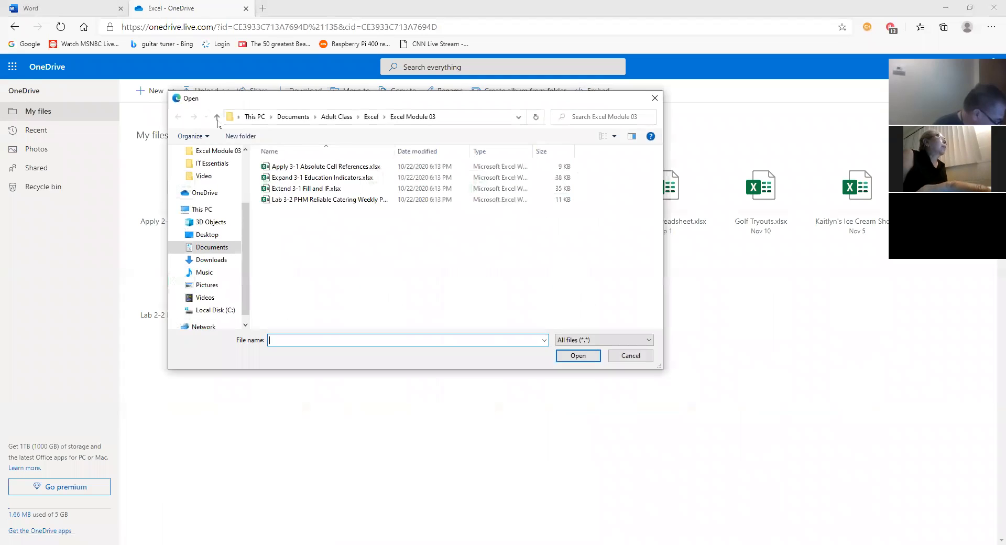
double_click(300, 200)
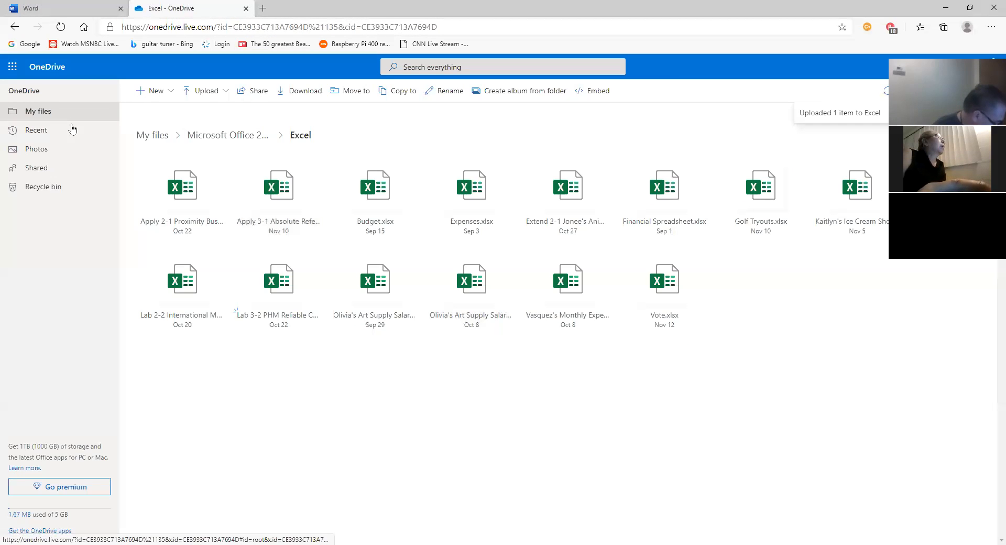
Open the uploaded Lab 3-2 PHM payroll workbook in Excel for the web and enlarge its view to 140%.
click(285, 295)
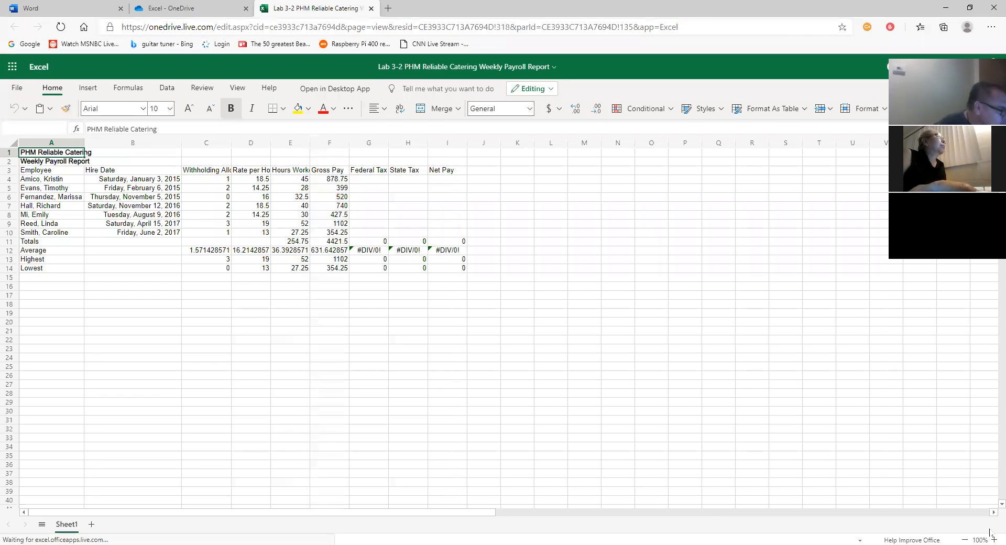
click(979, 540)
click(994, 540)
click(994, 539)
click(994, 540)
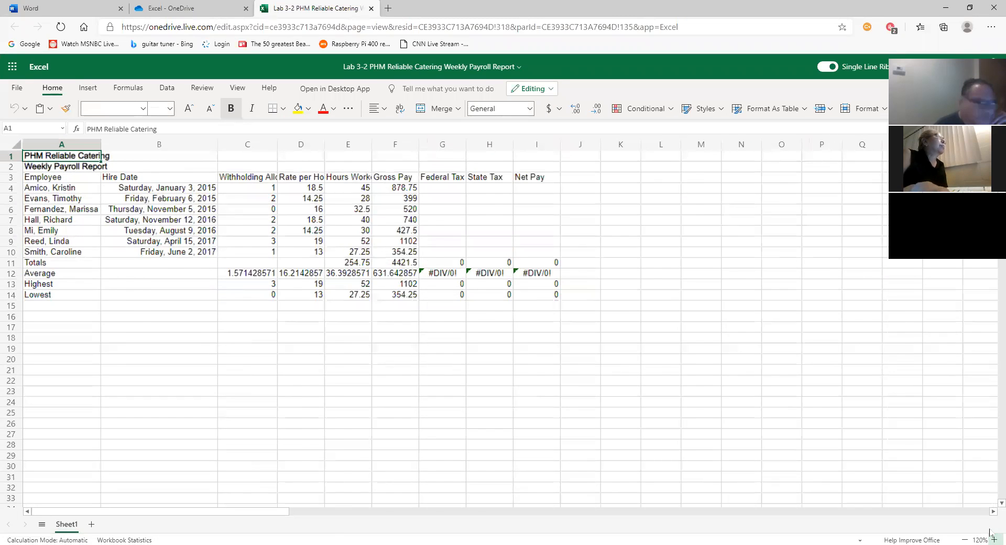
click(994, 540)
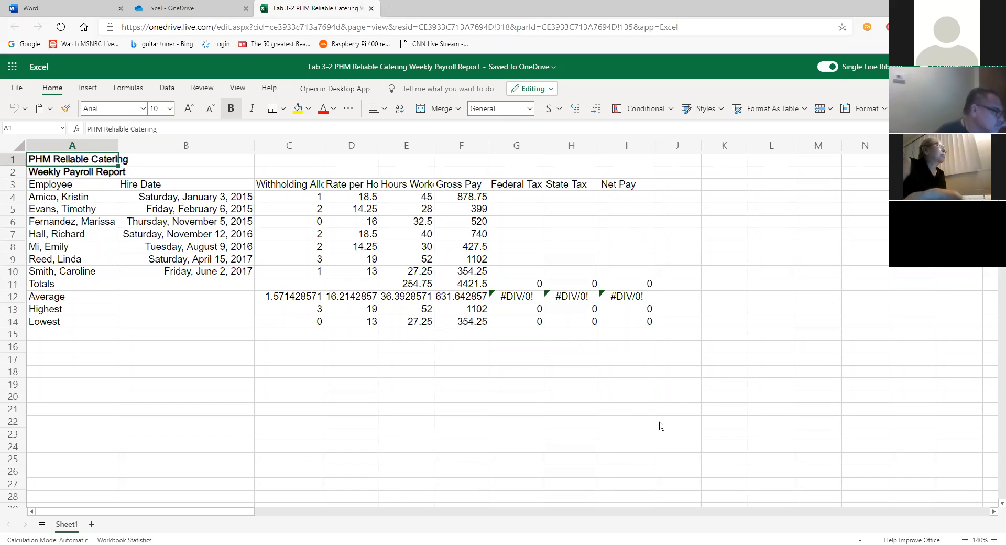
Switch back to Outlook and read the Lab 3-2 PHM delivery failure notices in the inbox to identify the rejected addresses.
click(202, 4)
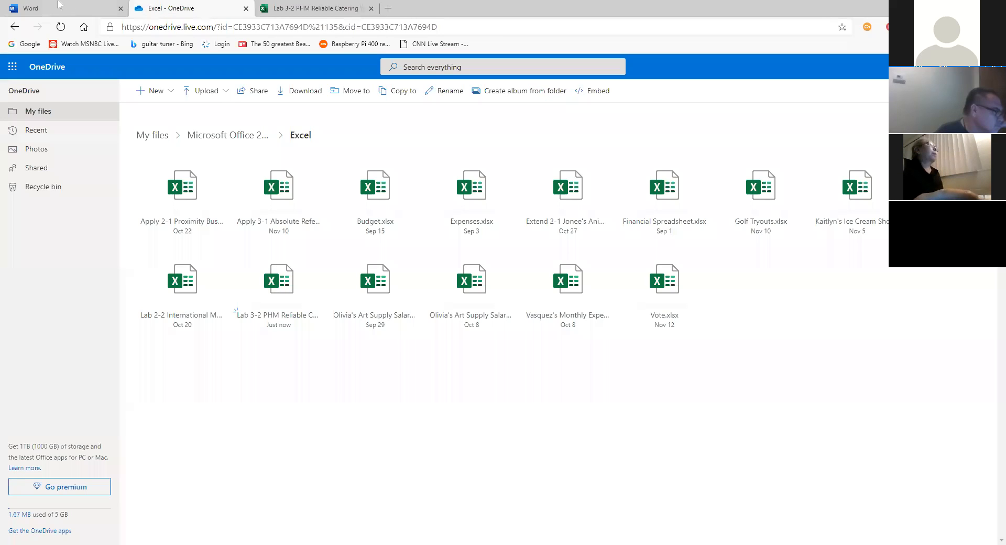
click(87, 6)
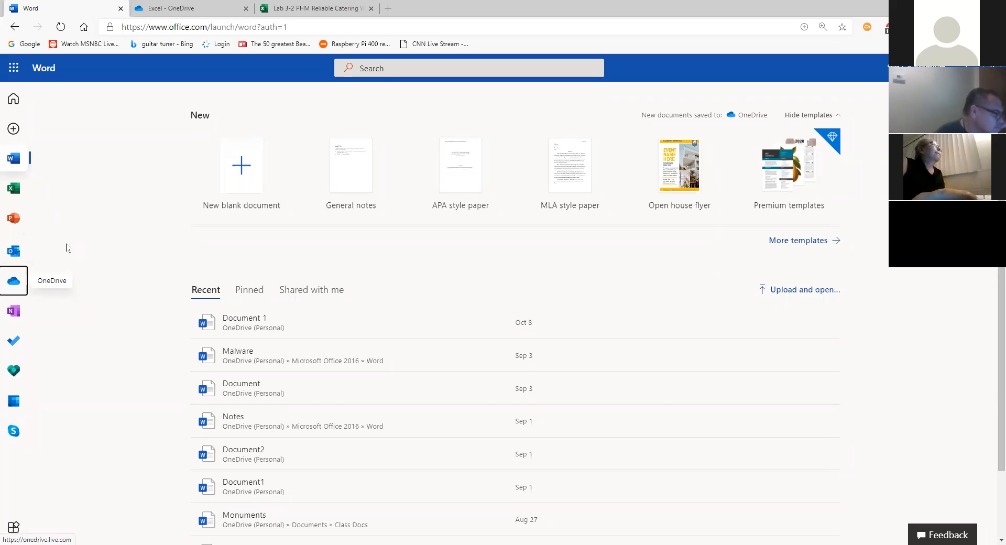
click(13, 251)
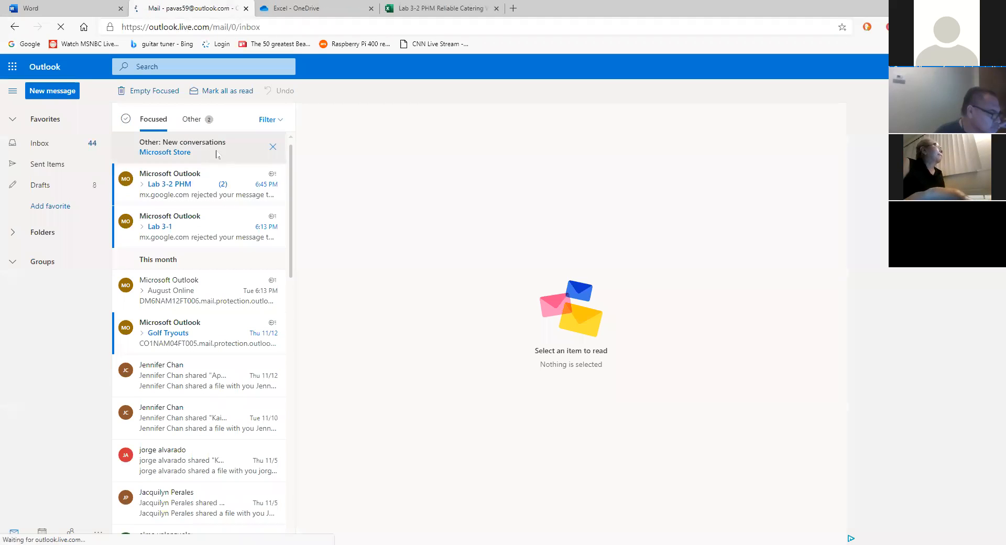
click(182, 188)
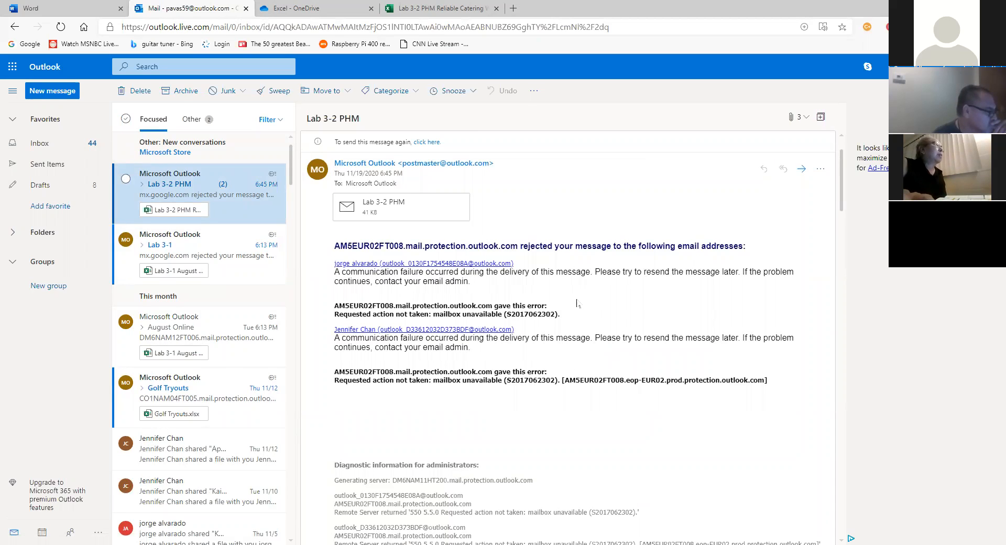
scroll(616, 300, down, 3)
scroll(614, 293, up, 4)
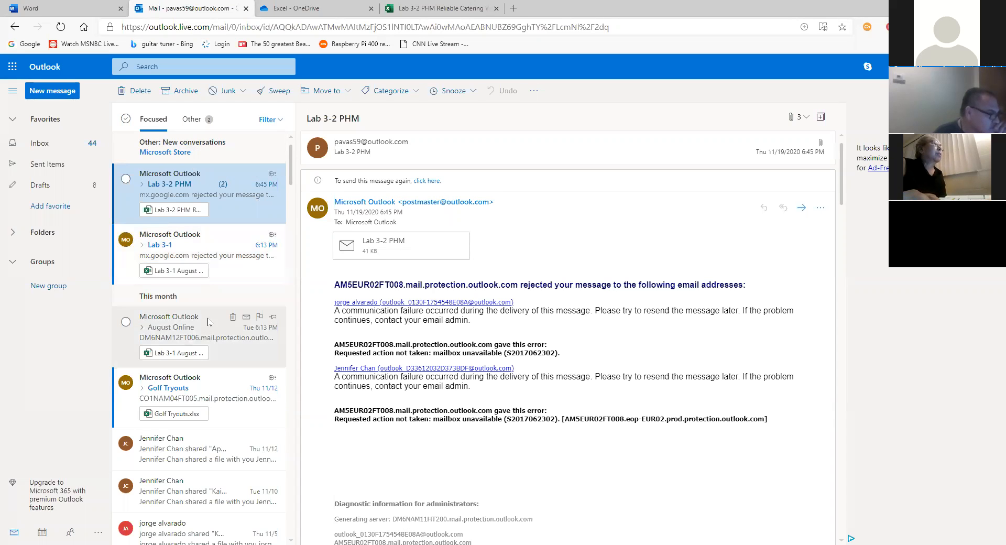
scroll(683, 274, down, 15)
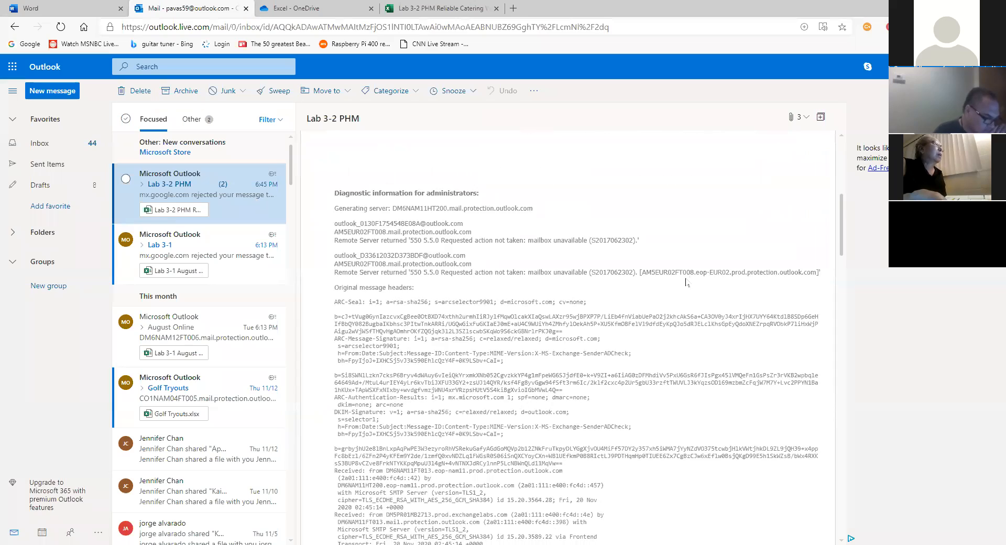
scroll(685, 269, down, 1)
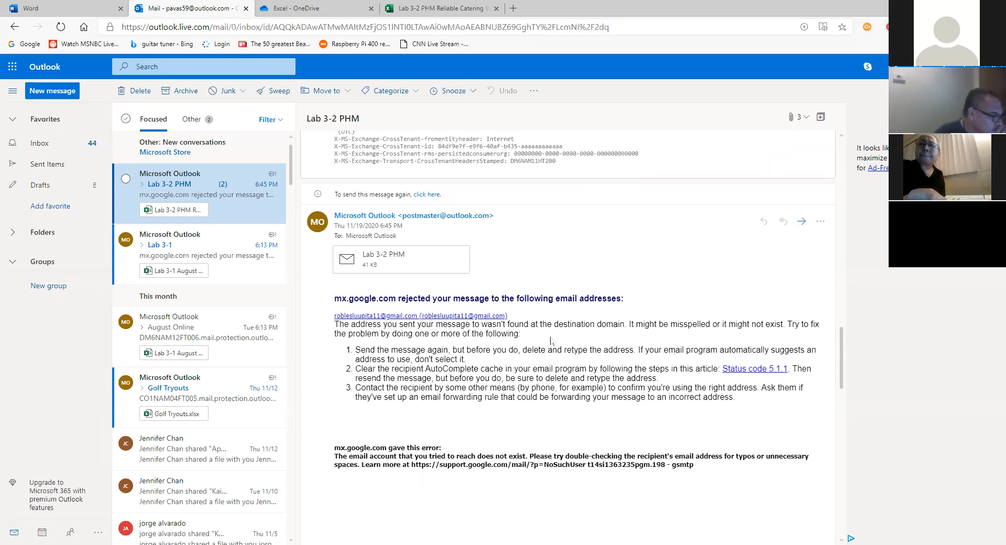
scroll(603, 333, down, 15)
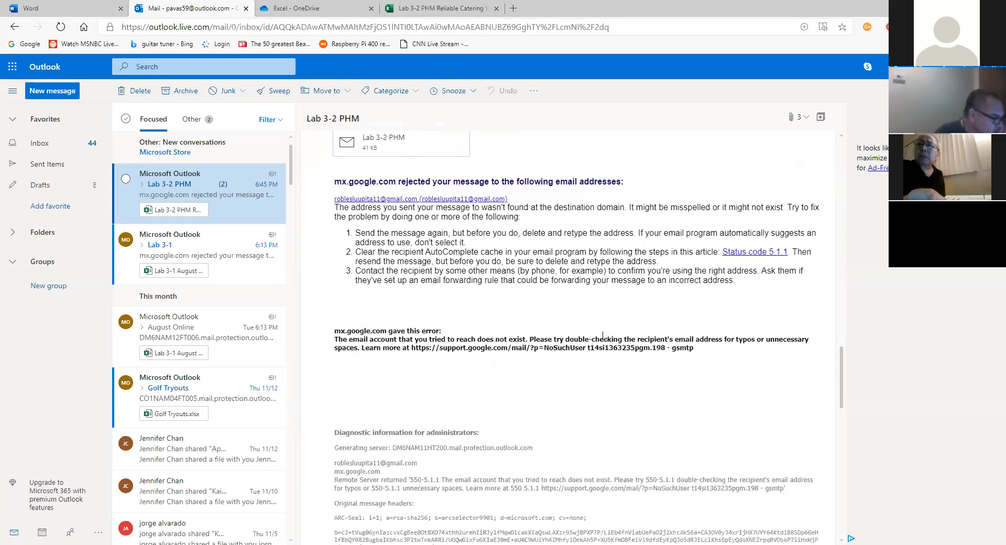
Examine both Lab 3-2 PHM delivery failure notices in full for the rejected recipient addresses and the reasons given.
scroll(604, 315, up, 15)
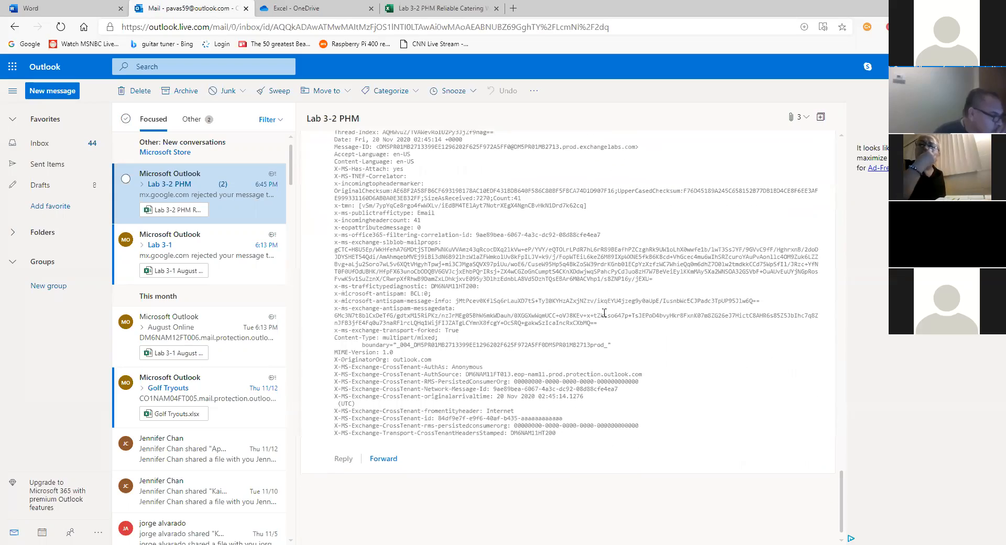
scroll(607, 308, up, 15)
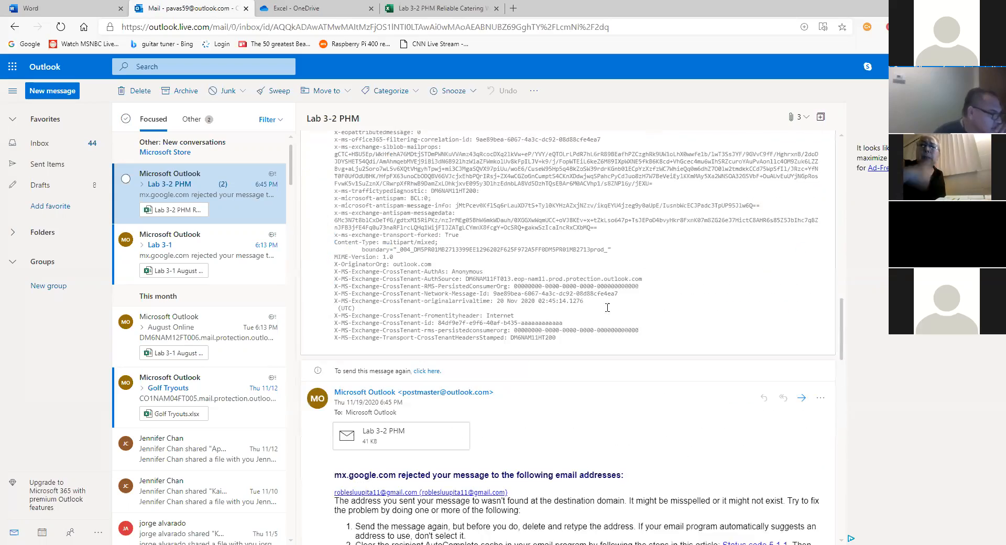
scroll(607, 308, up, 5)
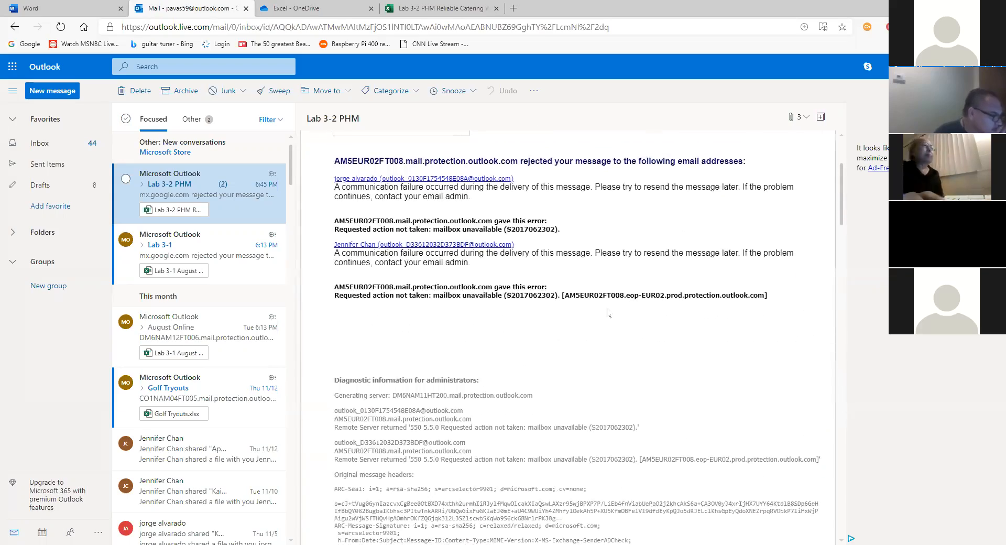
scroll(607, 312, down, 8)
scroll(608, 312, down, 15)
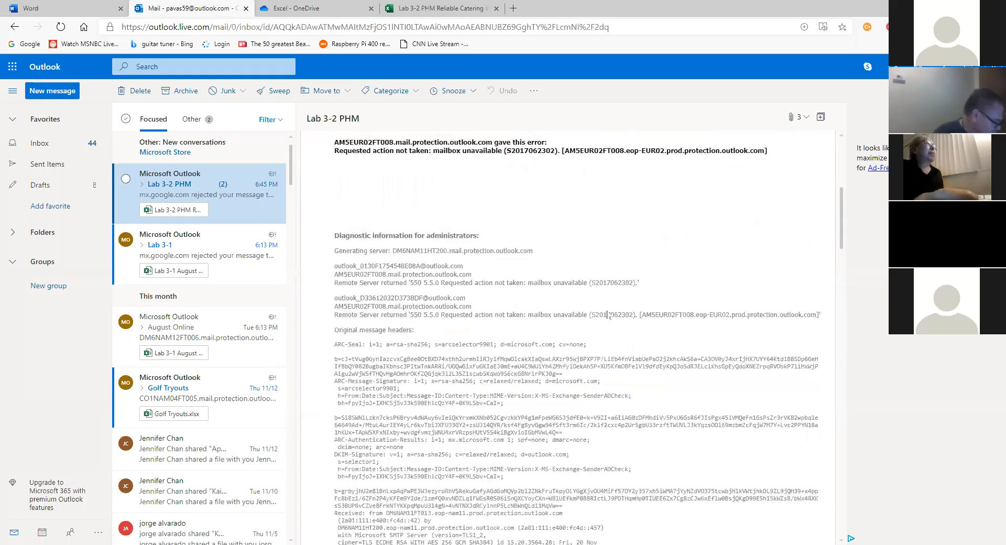
scroll(608, 307, up, 15)
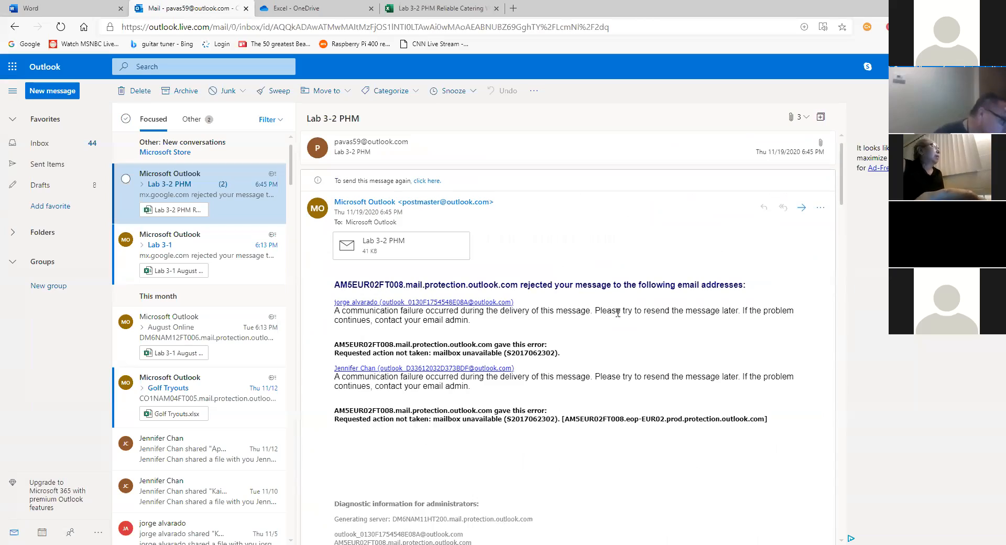
scroll(618, 313, down, 20)
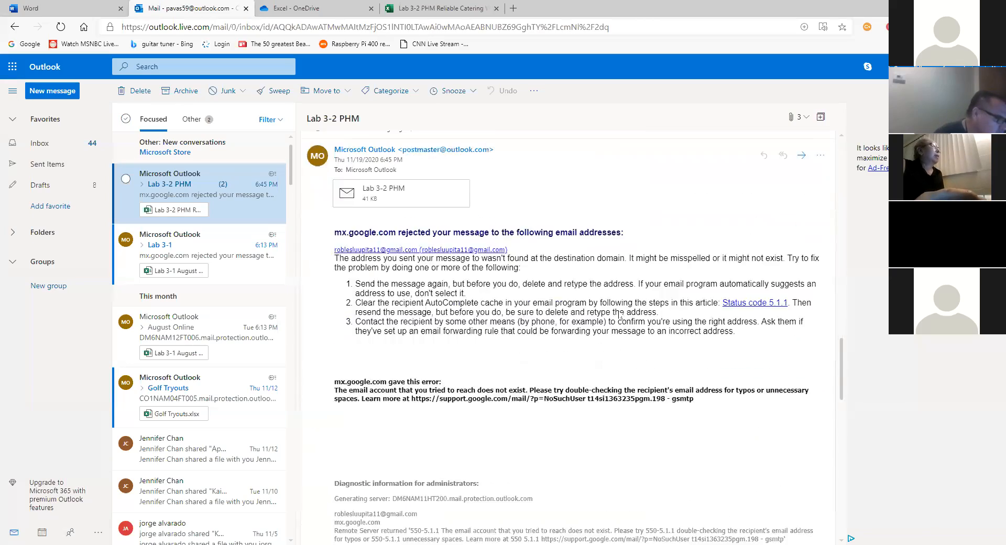
scroll(620, 315, down, 3)
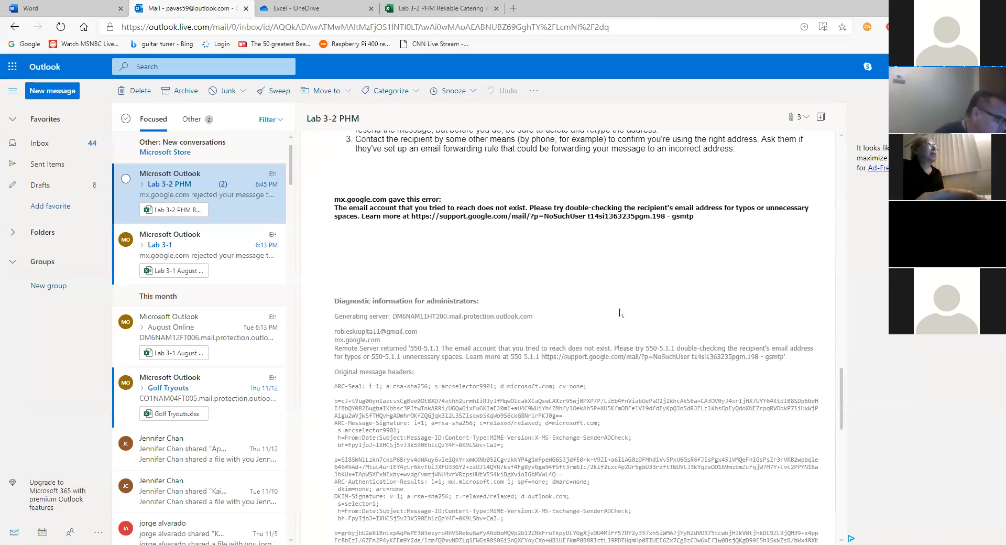
scroll(620, 313, down, 15)
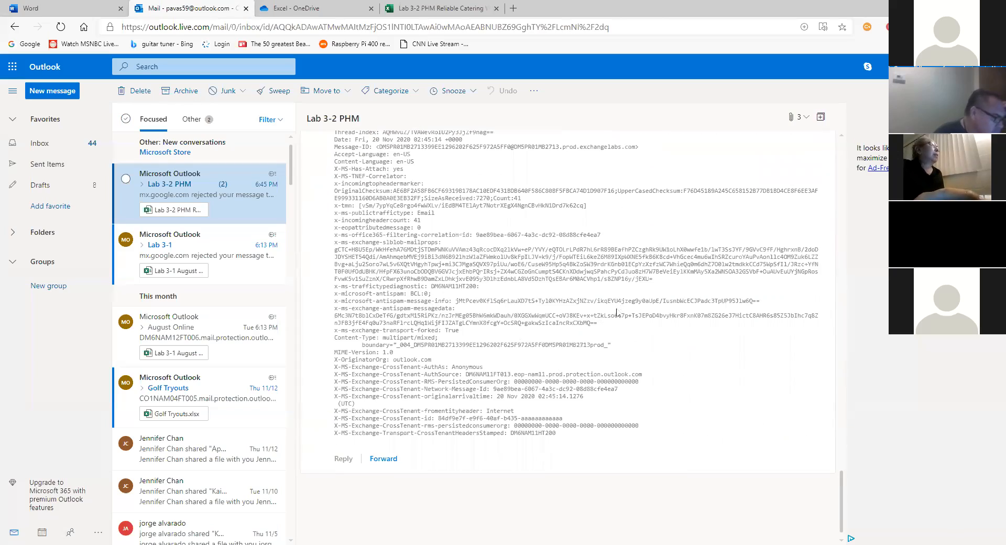
scroll(617, 313, down, 4)
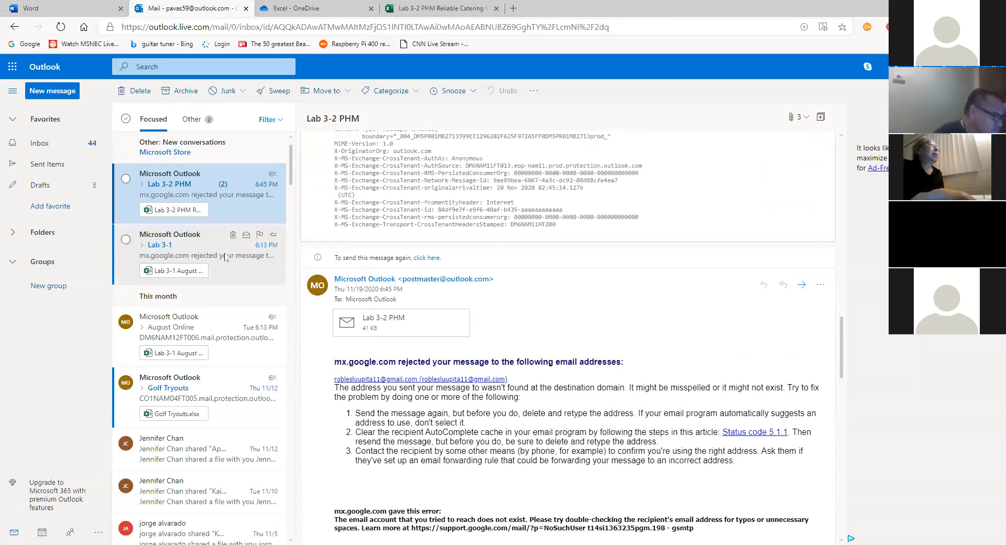
Read the Lab 3-1 delivery failure notice and check the Other inbox for further messages.
click(205, 250)
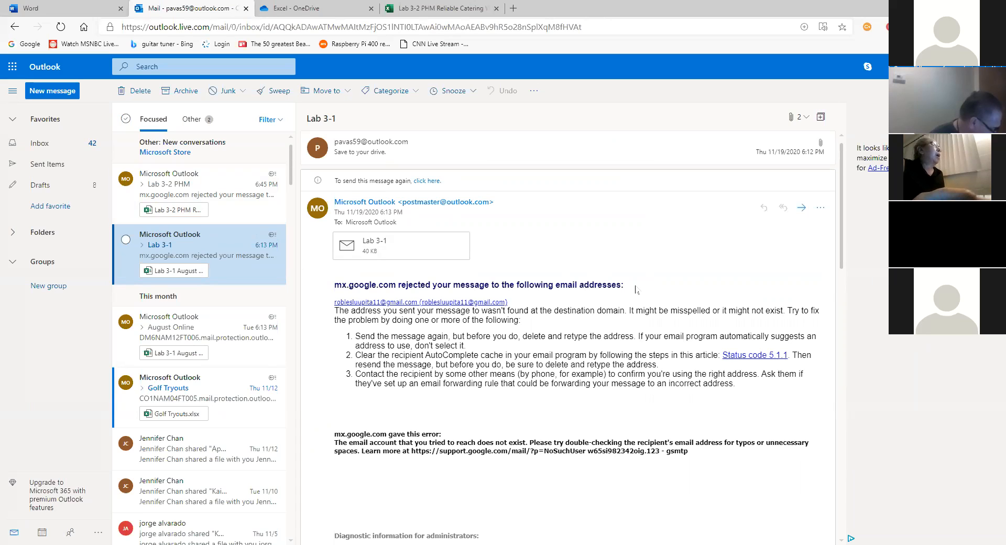
scroll(220, 318, down, 1)
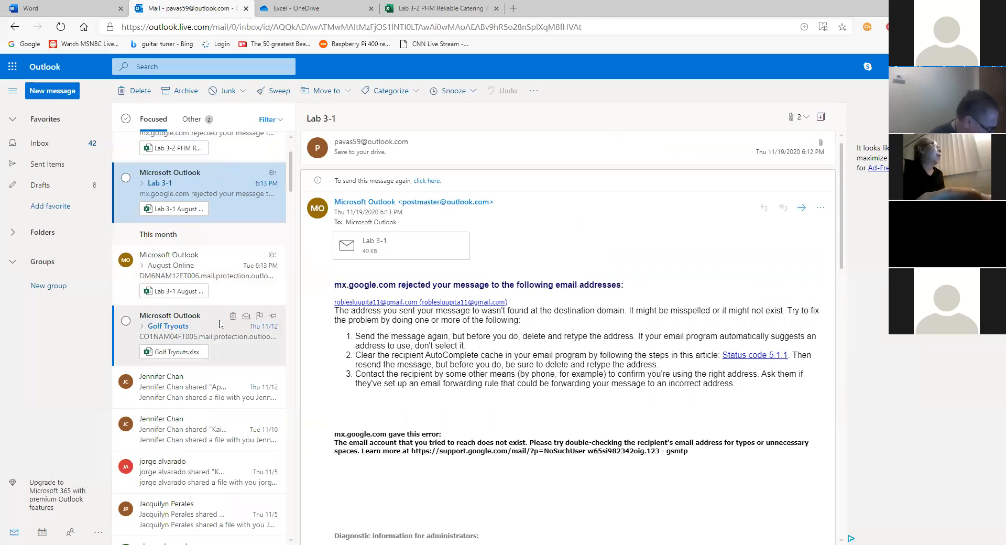
scroll(235, 286, up, 1)
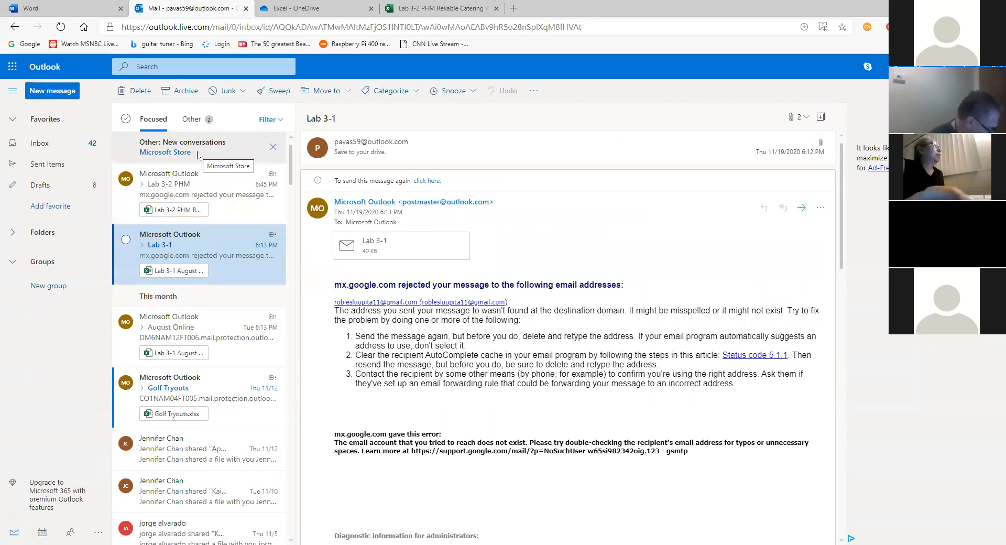
click(196, 122)
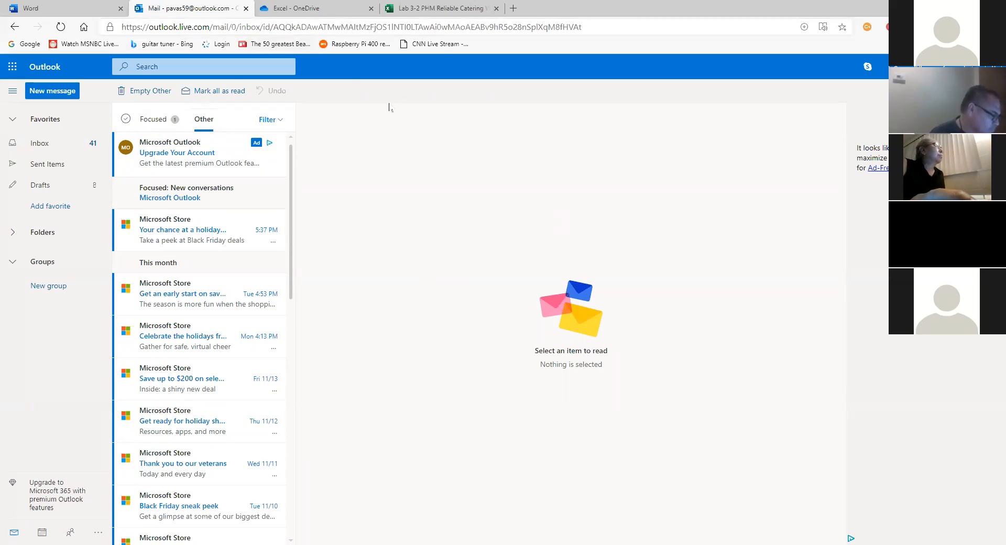
click(297, 9)
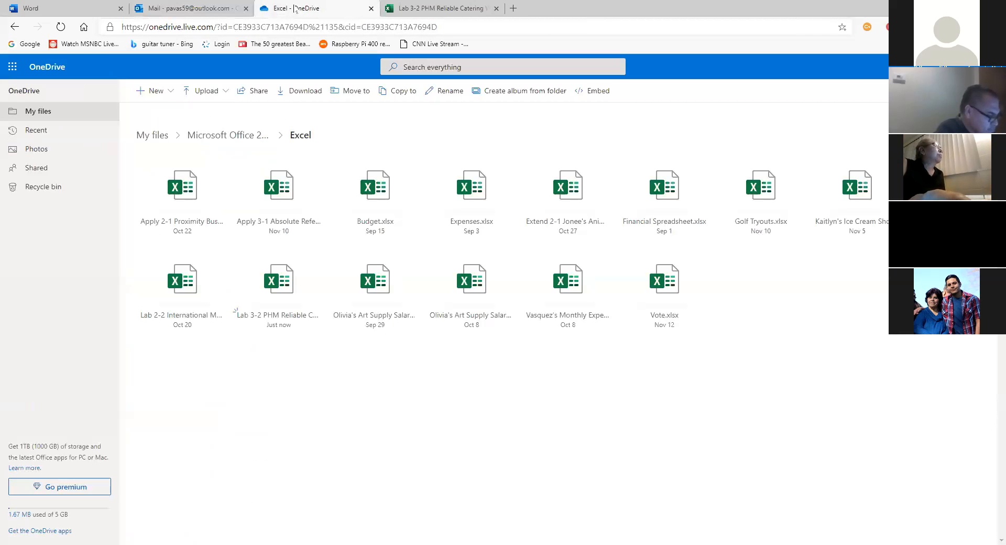
click(195, 8)
click(284, 6)
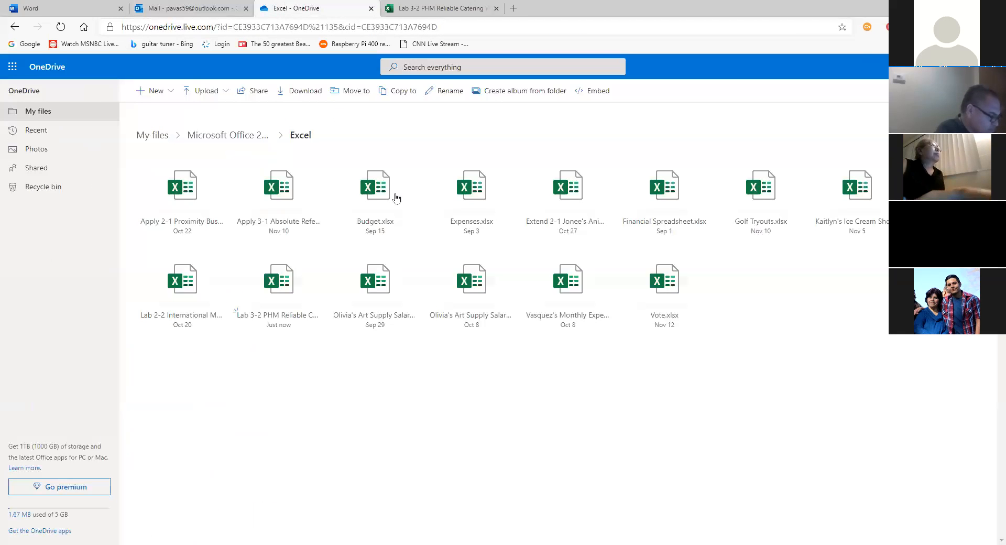
click(83, 5)
click(194, 8)
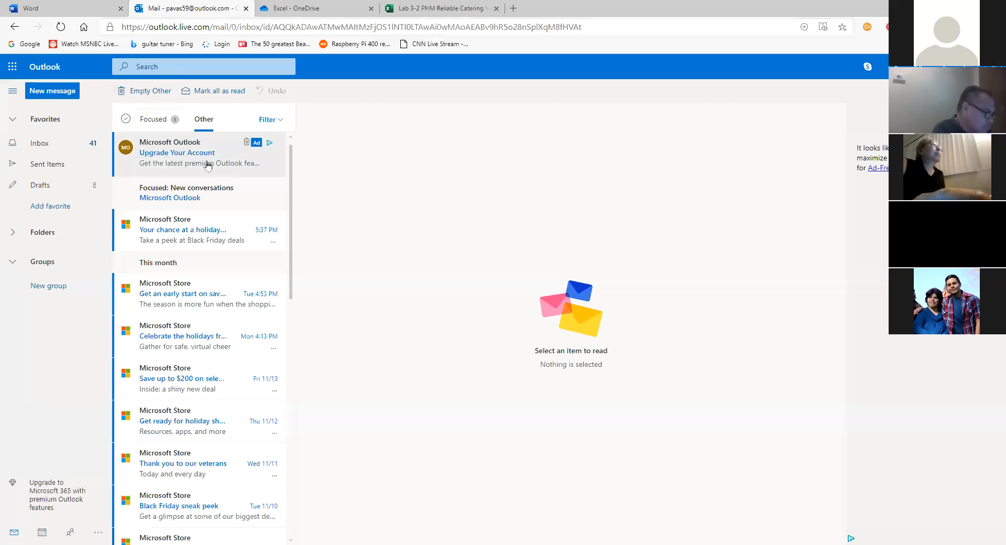
Start a new e-mail message and add two class members as recipients from the suggested contacts.
click(40, 148)
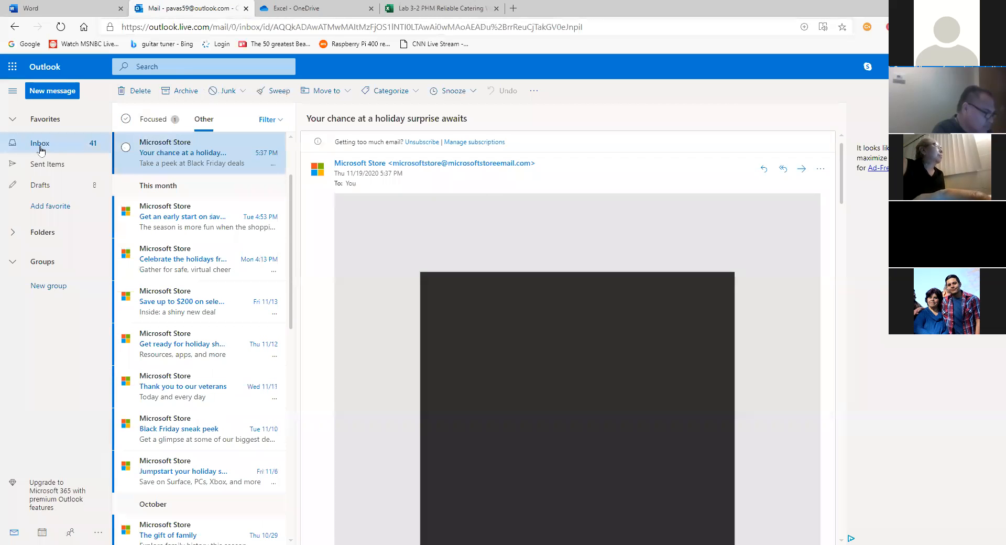
click(52, 90)
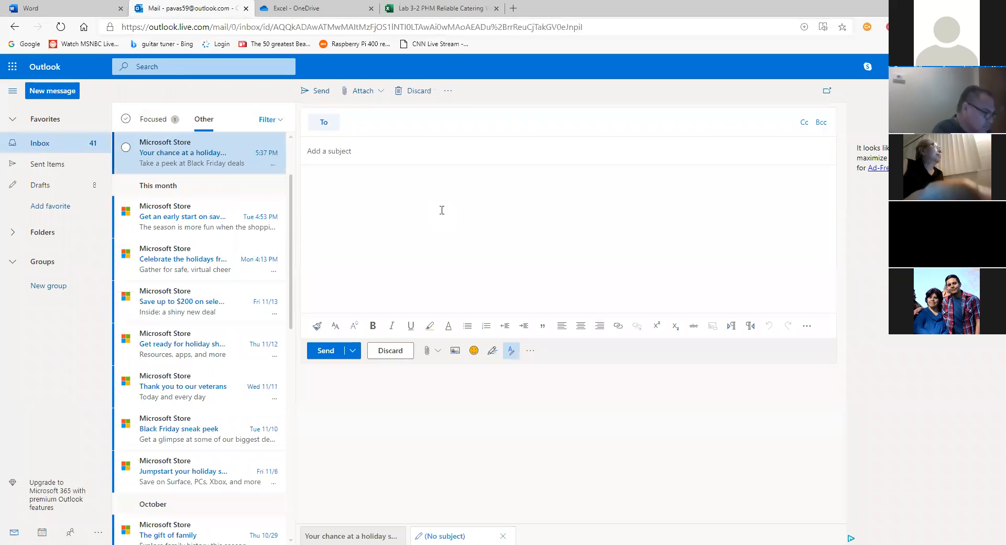
click(393, 122)
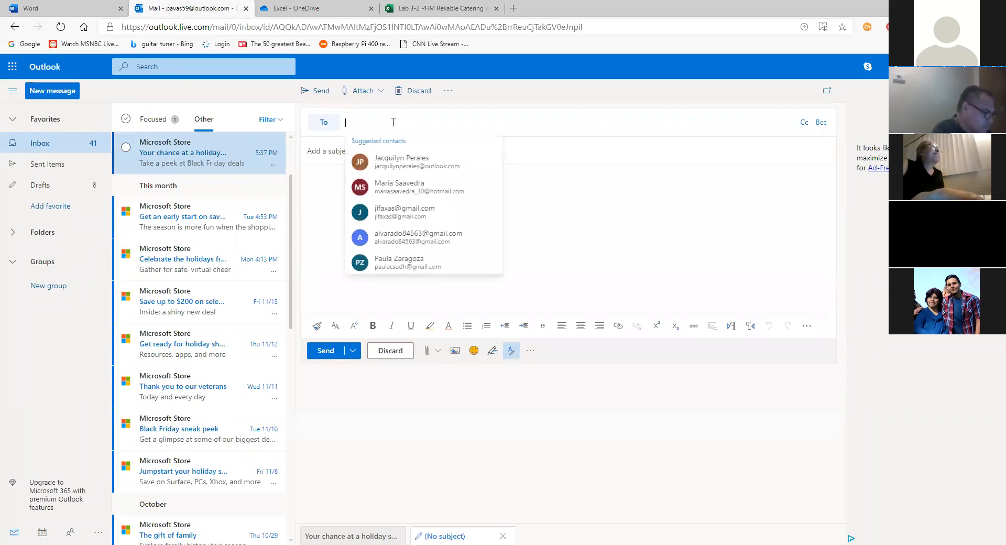
click(415, 165)
click(490, 119)
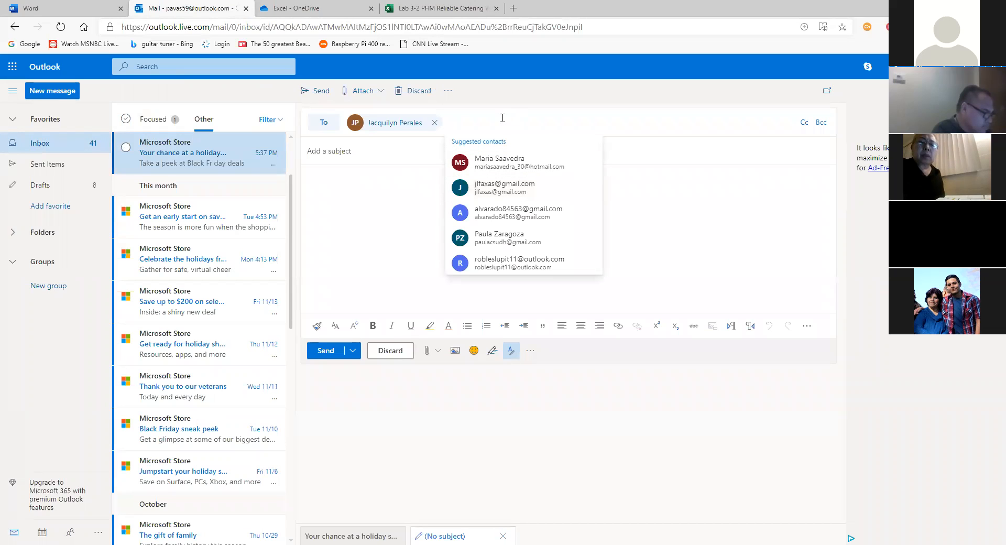
text(Bar)
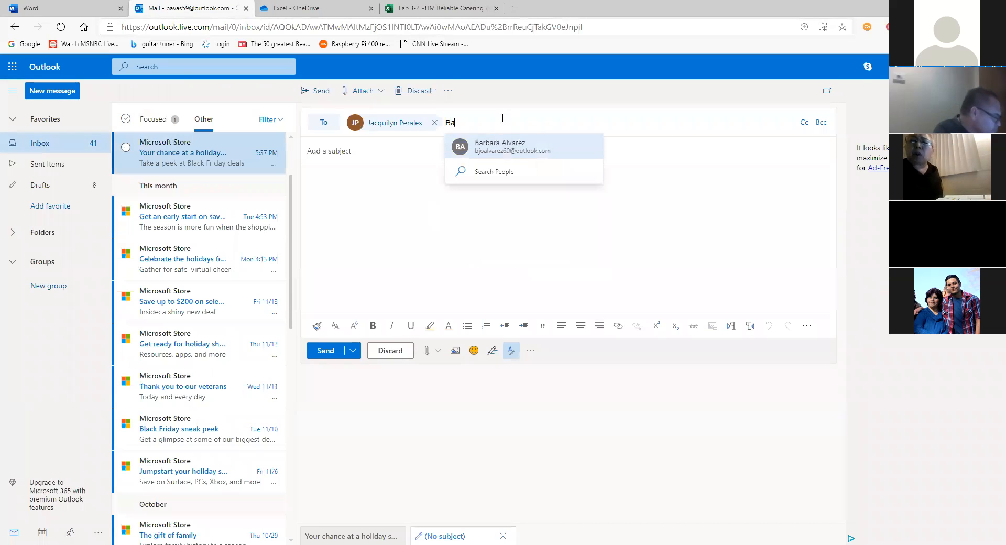
click(506, 148)
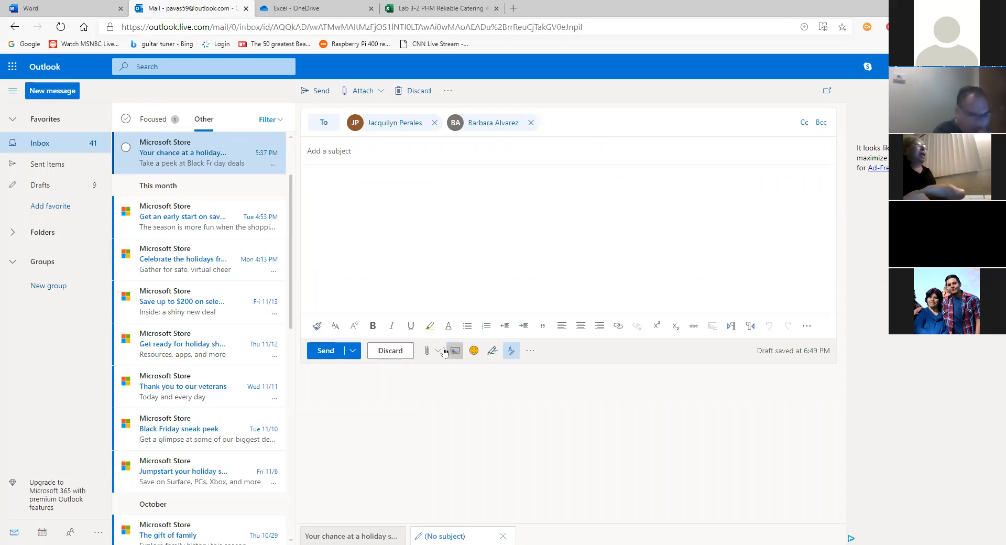
Attach the Lab 3-2 PHM payroll report workbook and add a third class member's Yahoo address as a recipient.
click(427, 350)
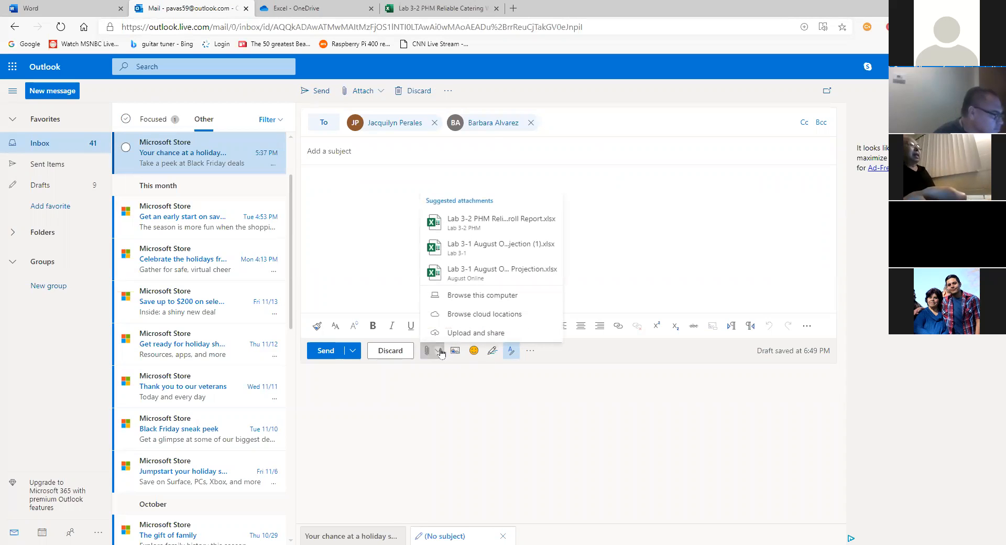
click(487, 224)
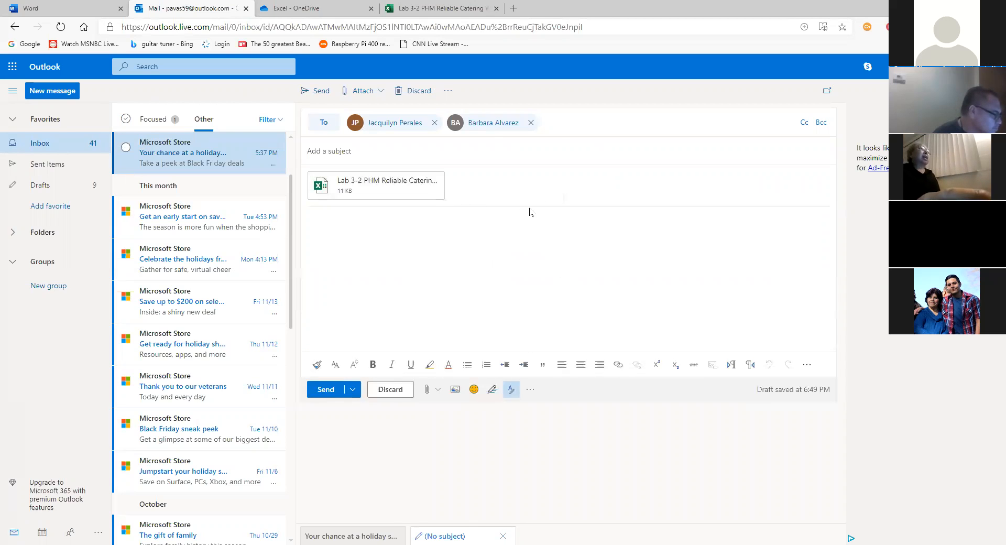
click(579, 126)
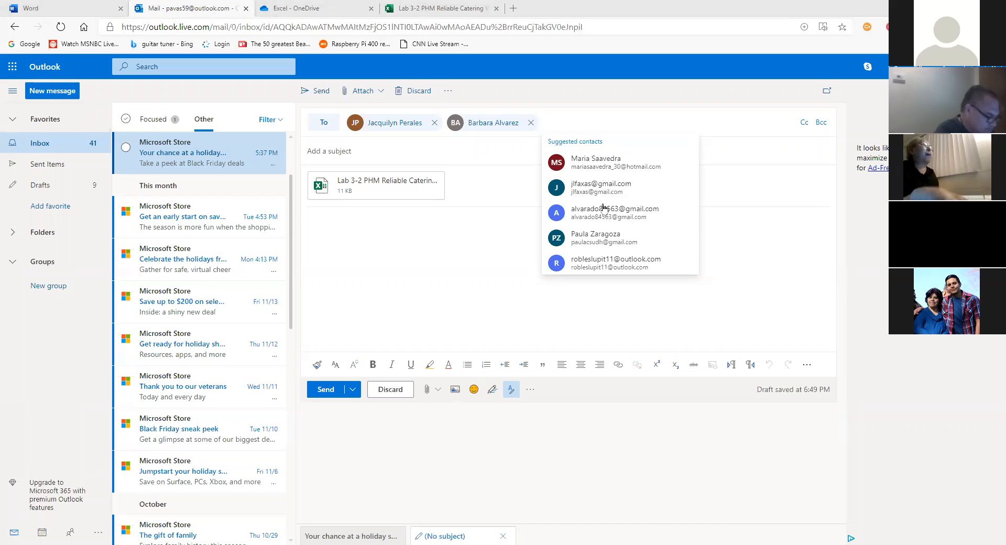
click(590, 122)
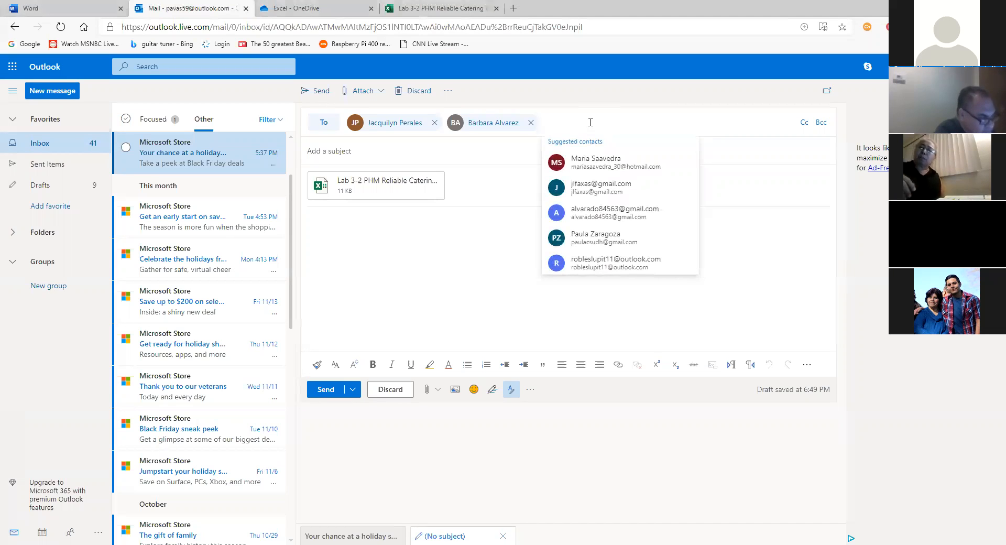
text(maria)
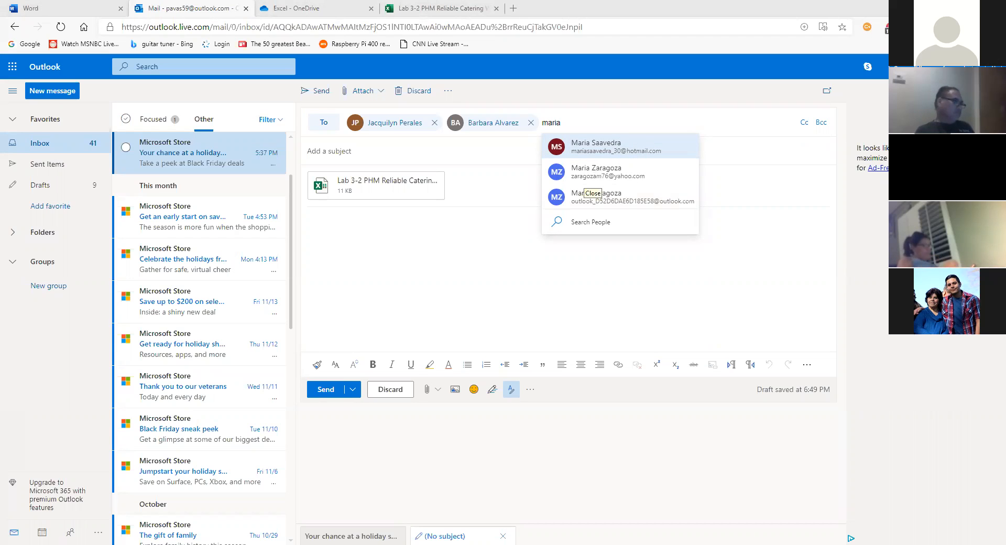
click(616, 180)
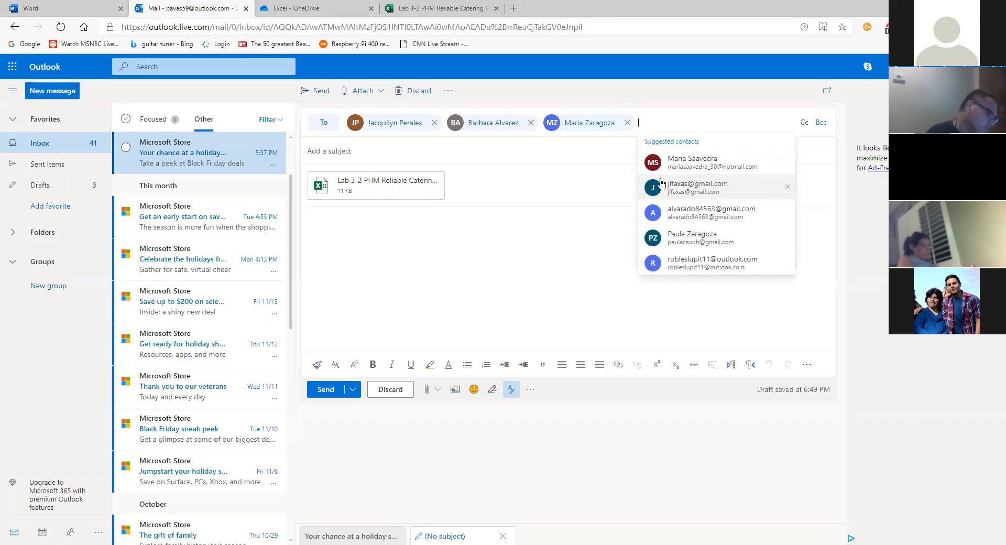
text(luoe)
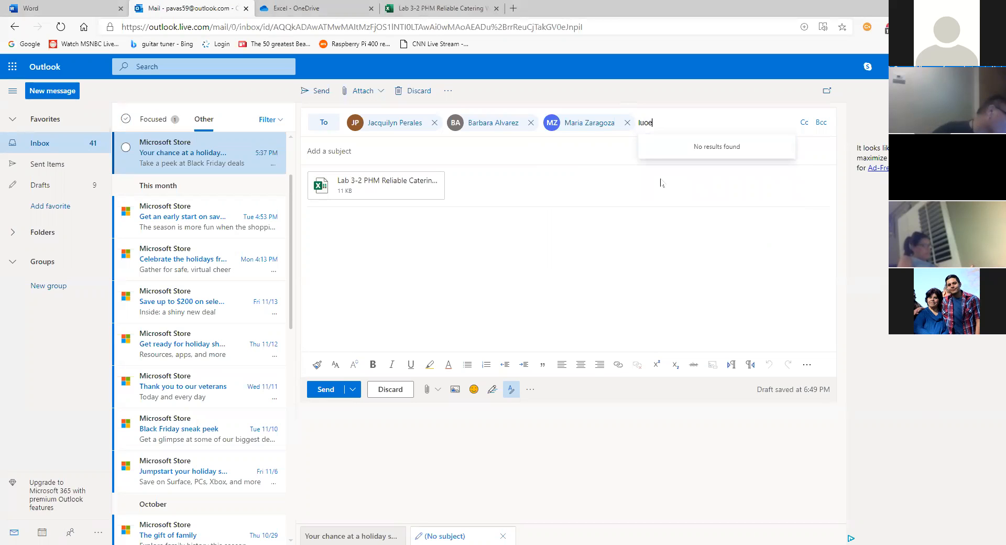
key(BackSpace)
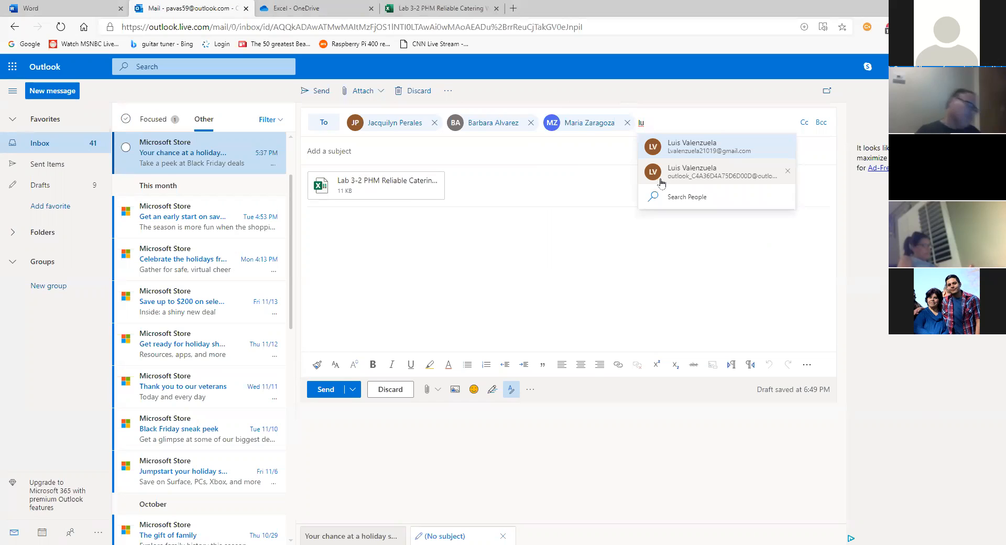
text(pe)
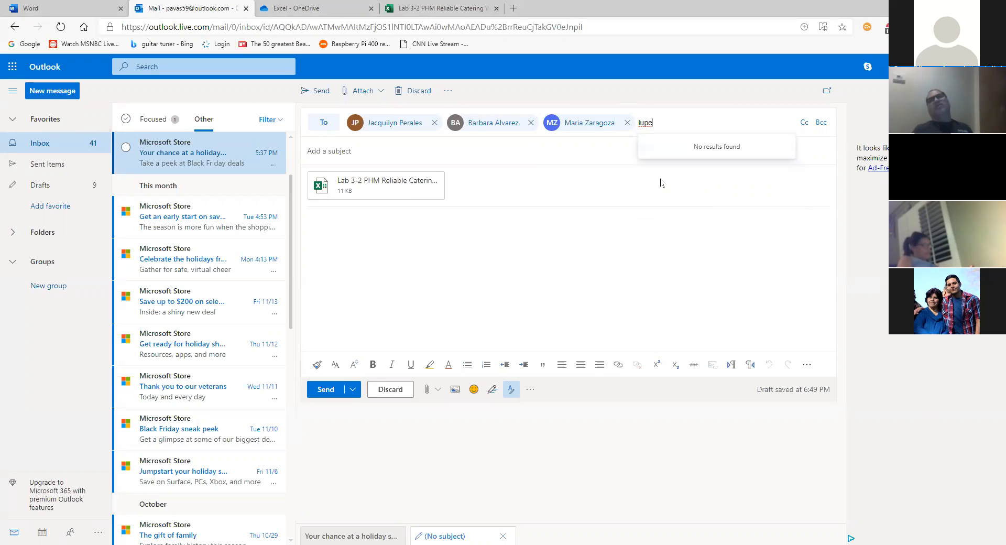
text(ro)
text(blo)
text(es)
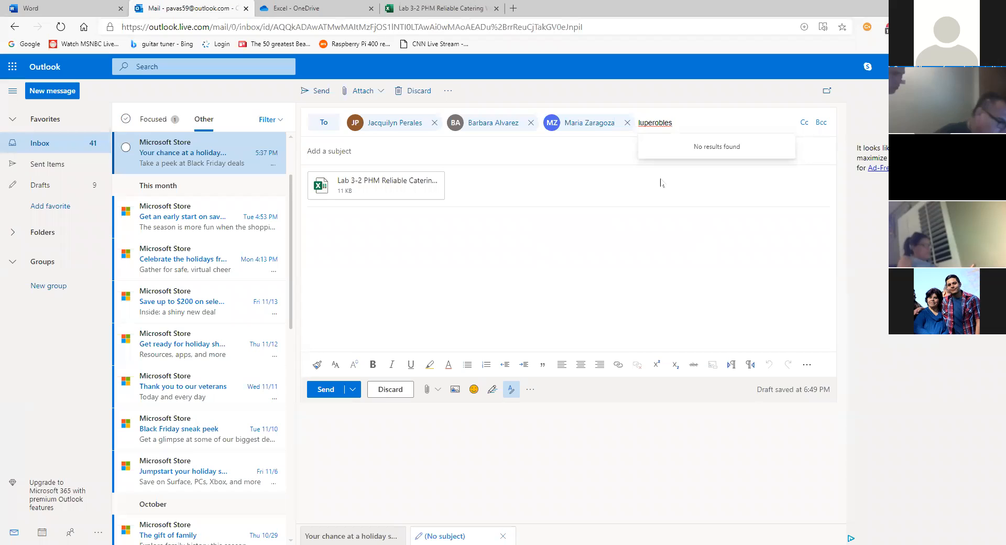
key(BackSpace)
key(BackSpace)
key(BackSpace)
key(BackSpace)
key(BackSpace)
key(BackSpace)
key(BackSpace)
key(BackSpace)
key(BackSpace)
key(BackSpace)
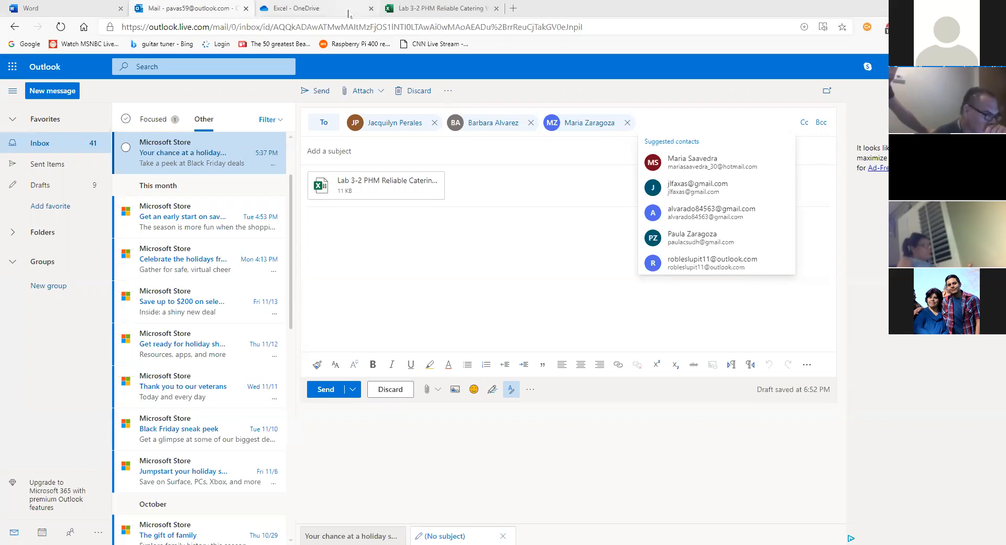
Switch to the Lab 3-2 PHM payroll workbook in Excel and select empty cell C16 below the table.
click(419, 8)
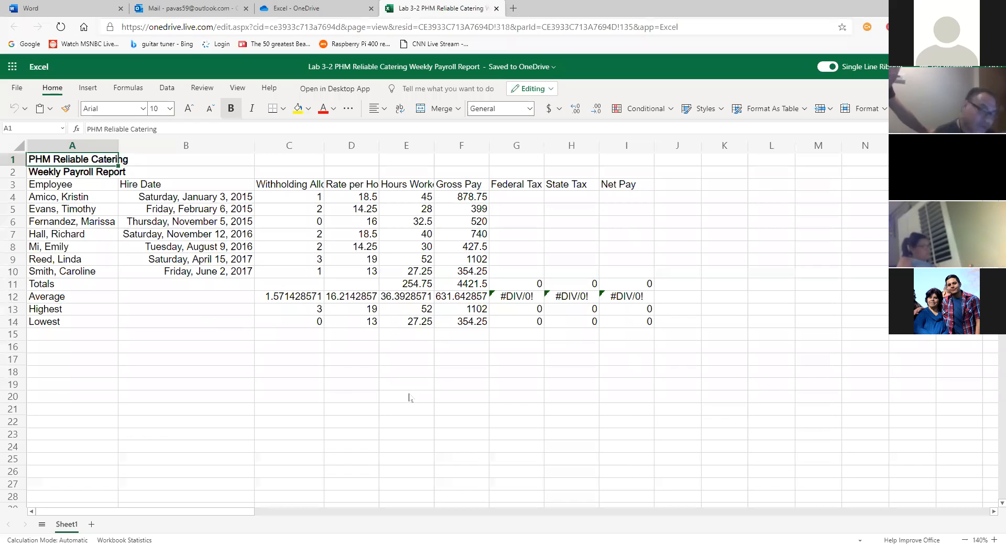
click(289, 347)
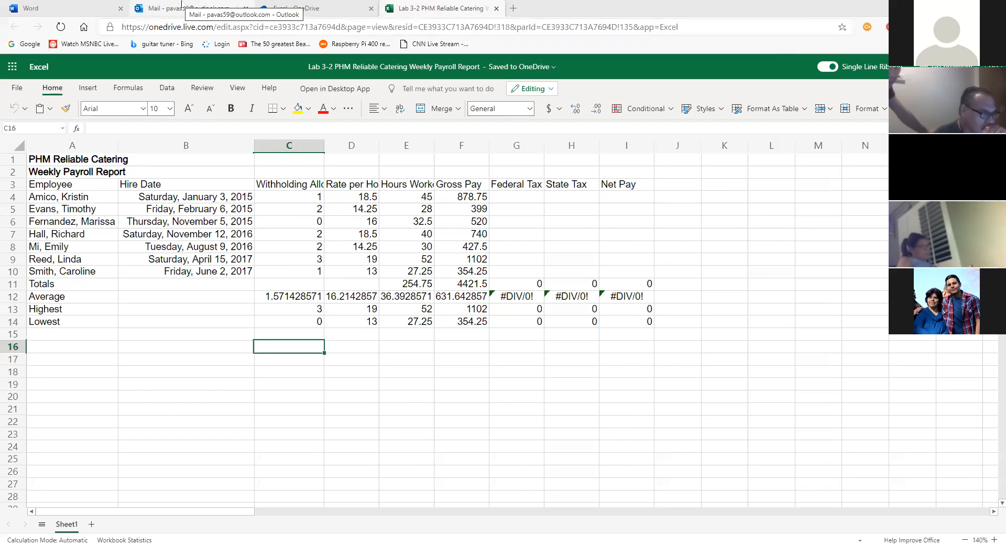
Switch to the Outlook draft, enter "Lab 3-2 PHM" as both the subject and the message body, and send it.
click(181, 6)
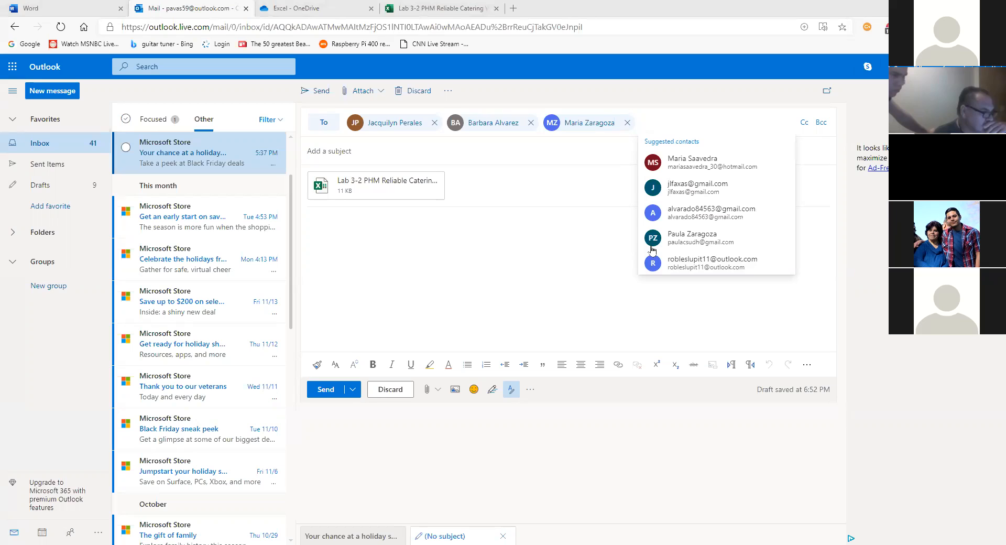
click(600, 284)
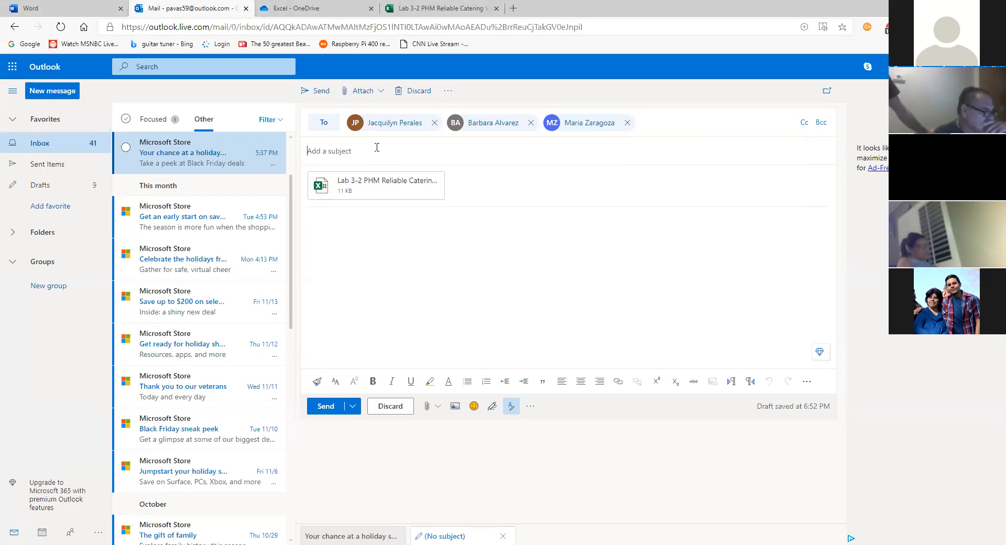
text(Lab 3-2 PHM)
click(362, 233)
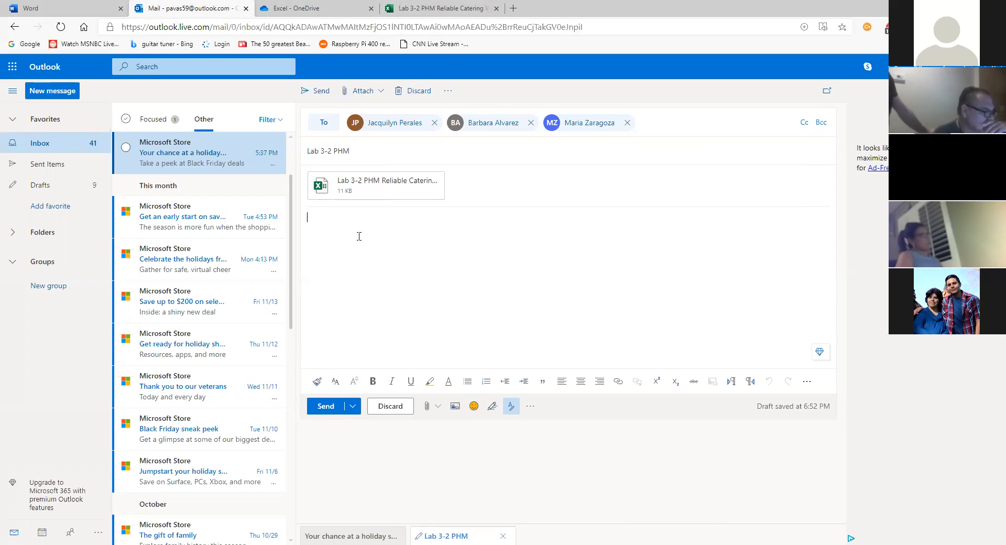
text(Lab 3-2 PHM)
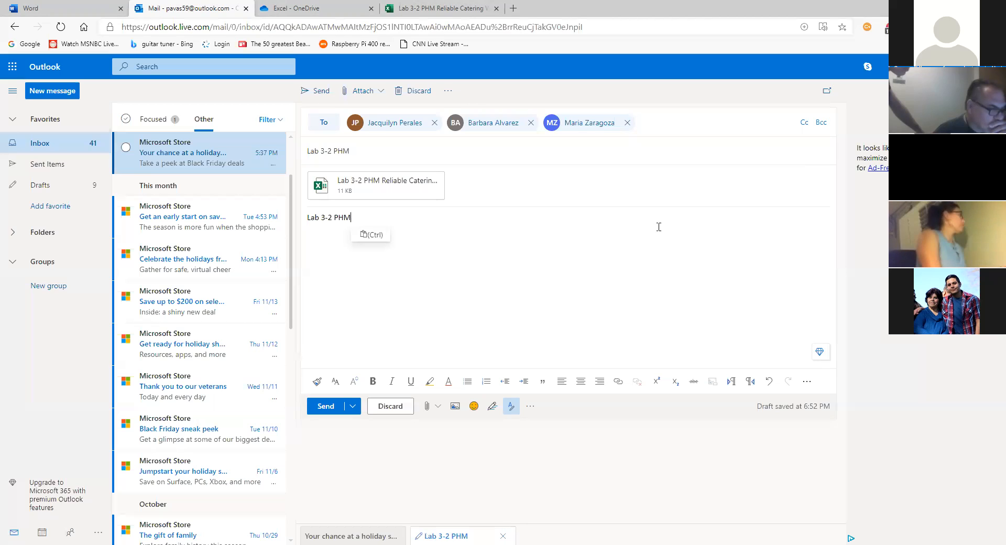
click(315, 92)
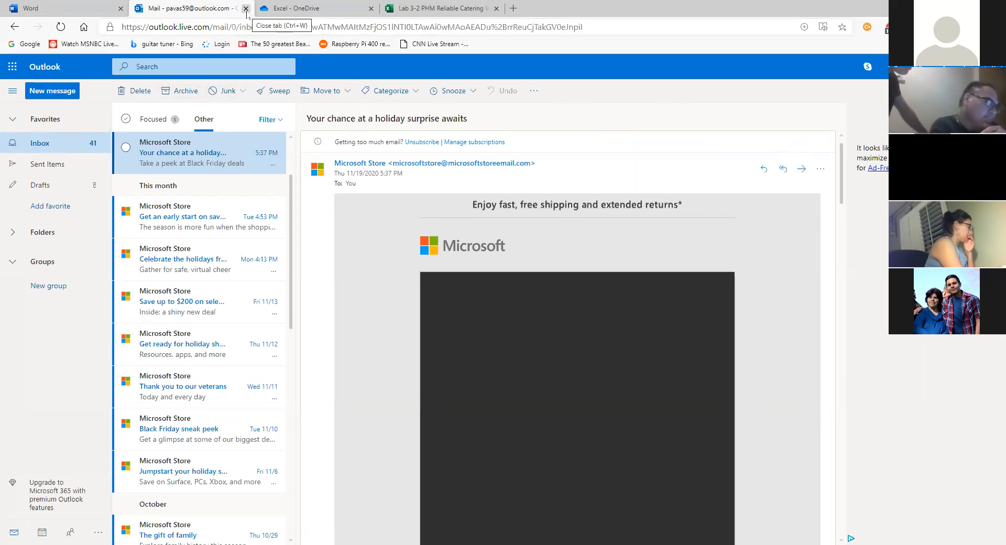
Close the OneDrive Excel folder page and select empty cell G18 in the Lab 3-2 PHM payroll workbook.
click(363, 15)
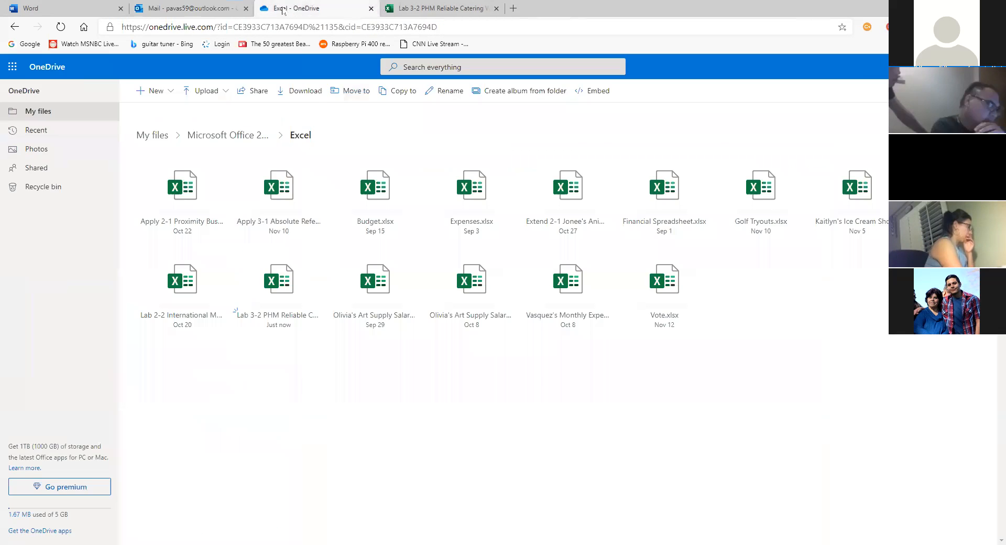
click(371, 8)
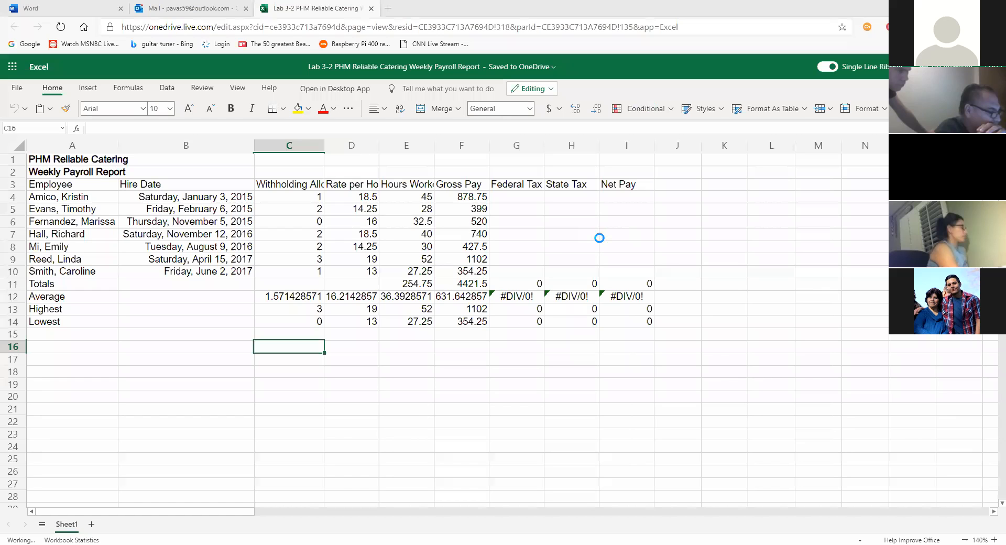
click(505, 372)
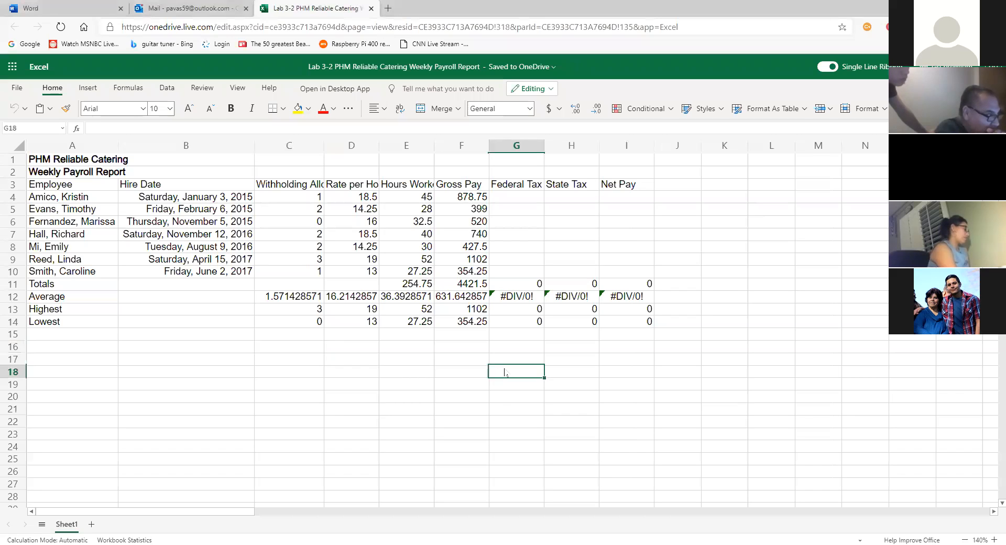
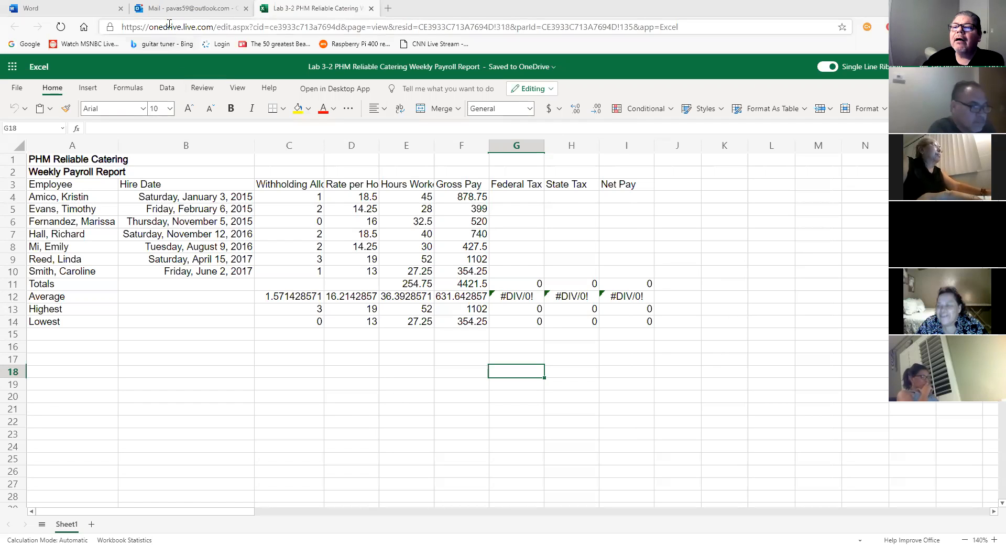
Close the open mail page and reopen Outlook from the Microsoft 365 apps on the Word start page.
click(183, 9)
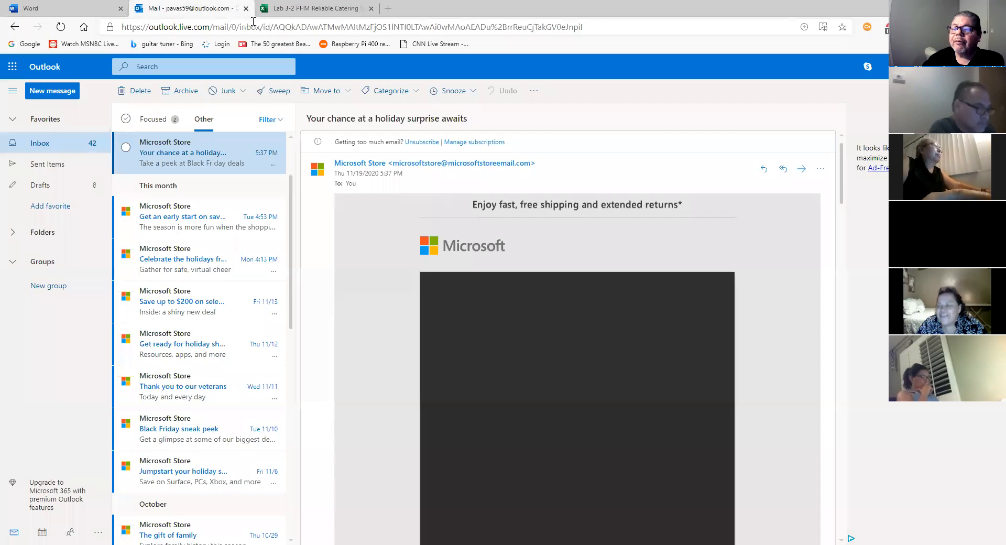
click(246, 9)
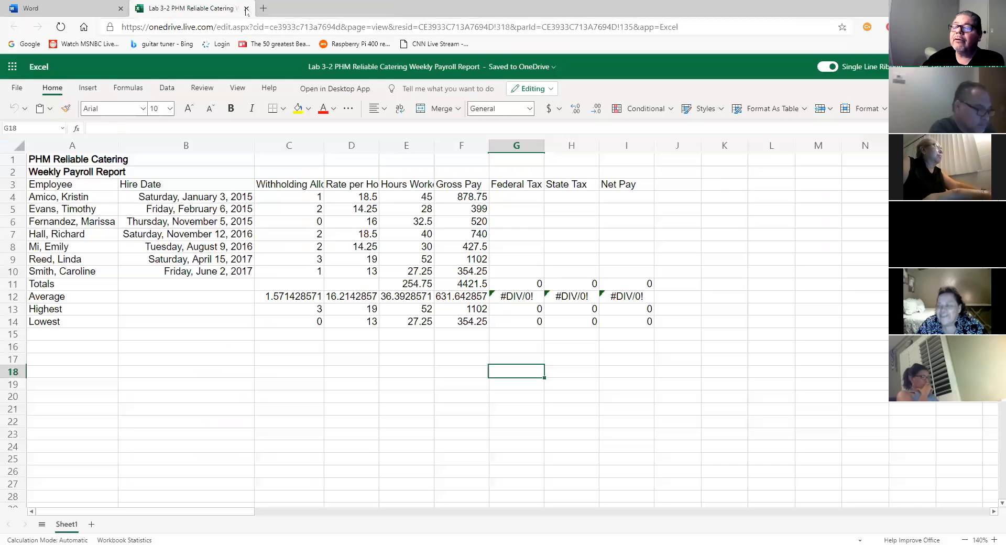
click(83, 5)
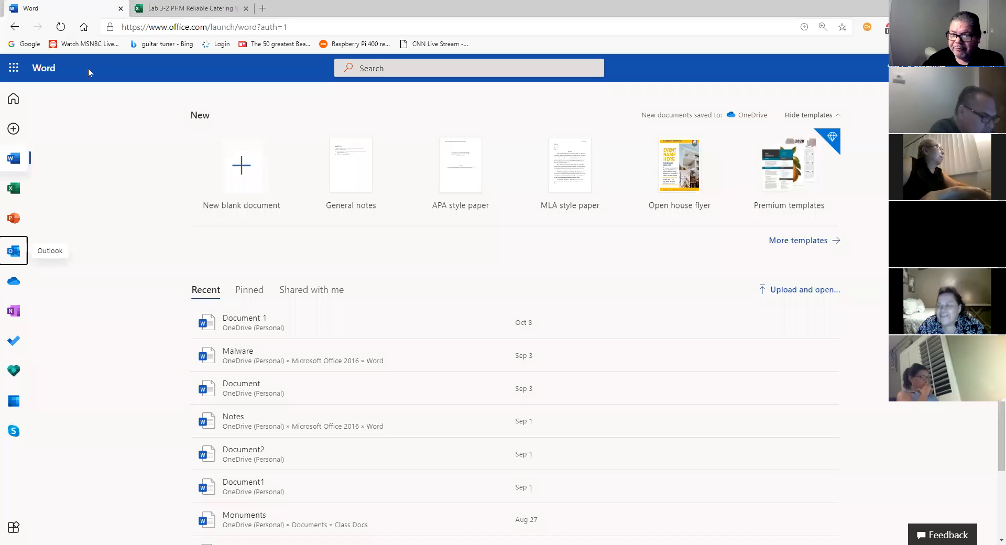
click(12, 77)
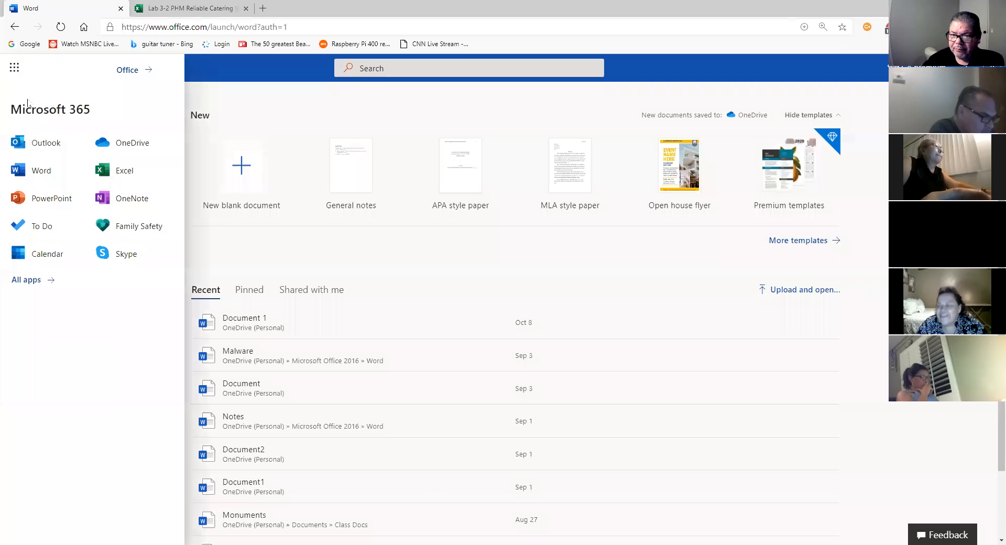
click(37, 147)
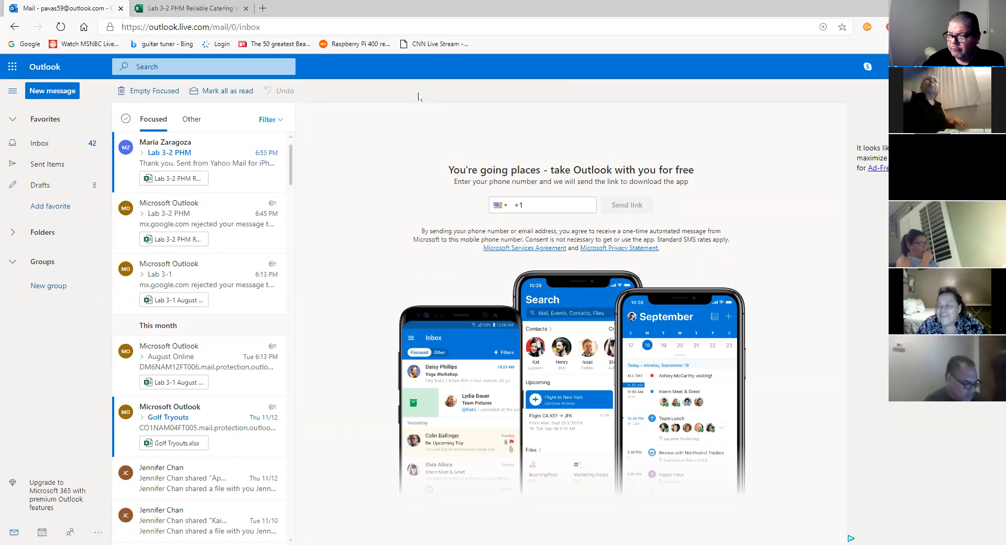
click(155, 6)
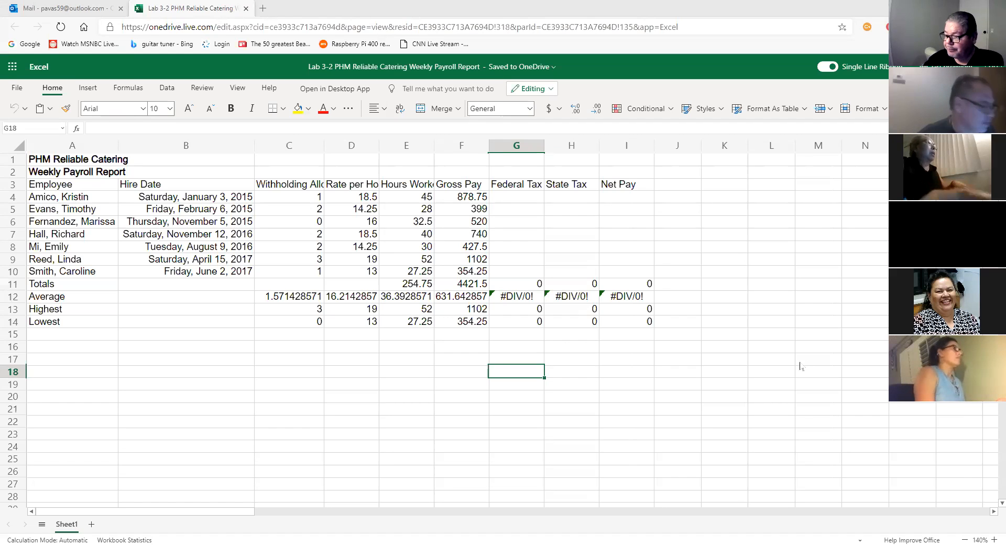
click(713, 235)
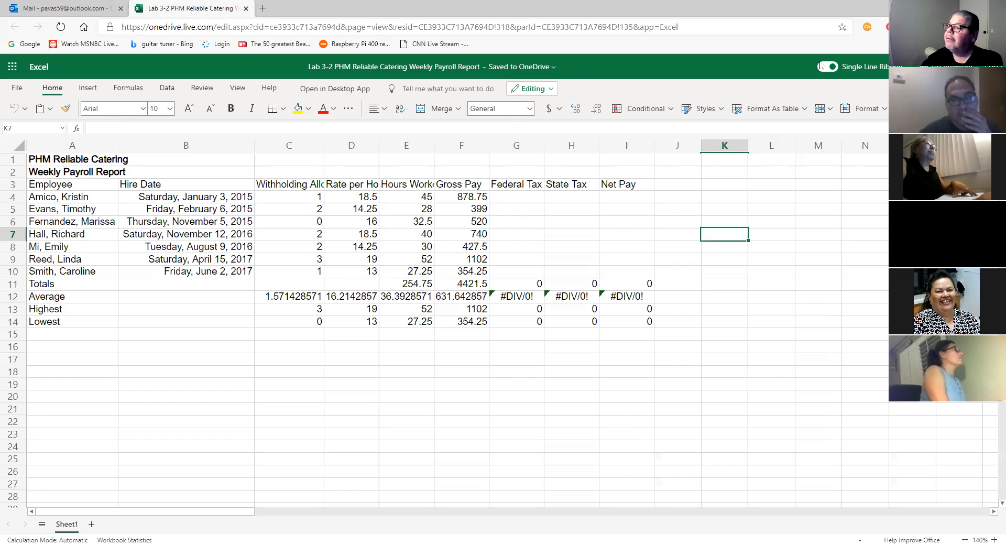
click(789, 200)
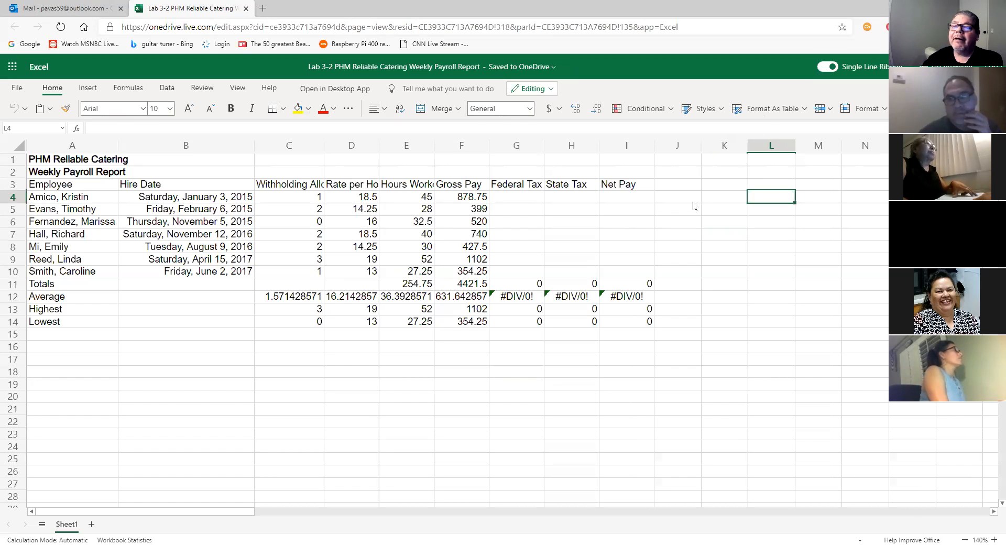
Switch to Outlook and read the Lab 3-2 PHM reply and the Lab 3-2 and Lab 3-1 delivery failure notices.
click(67, 7)
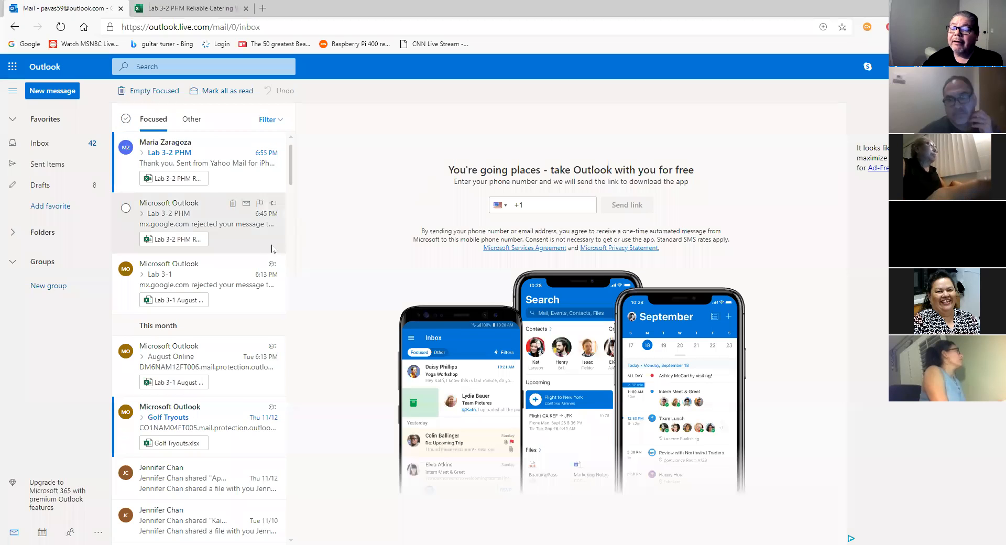
click(226, 156)
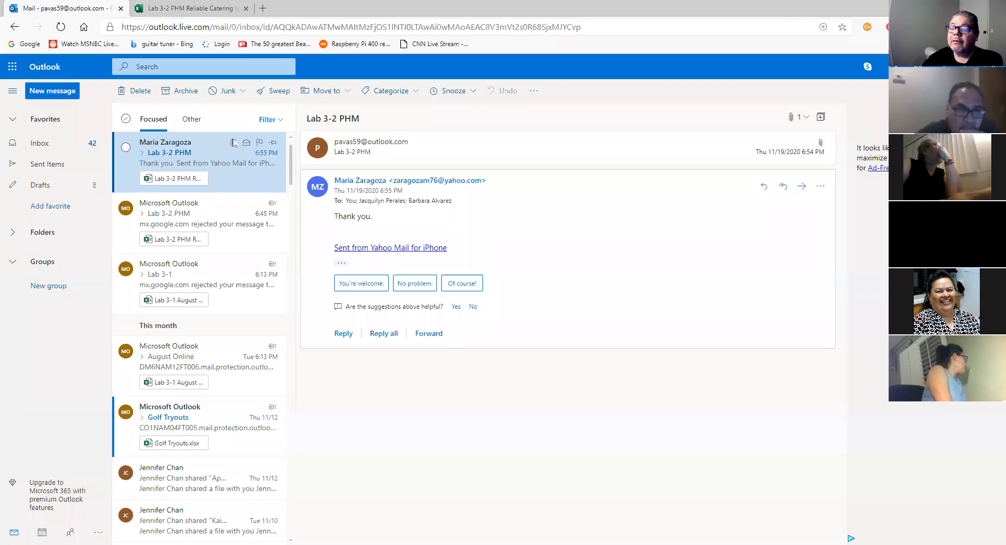
click(181, 215)
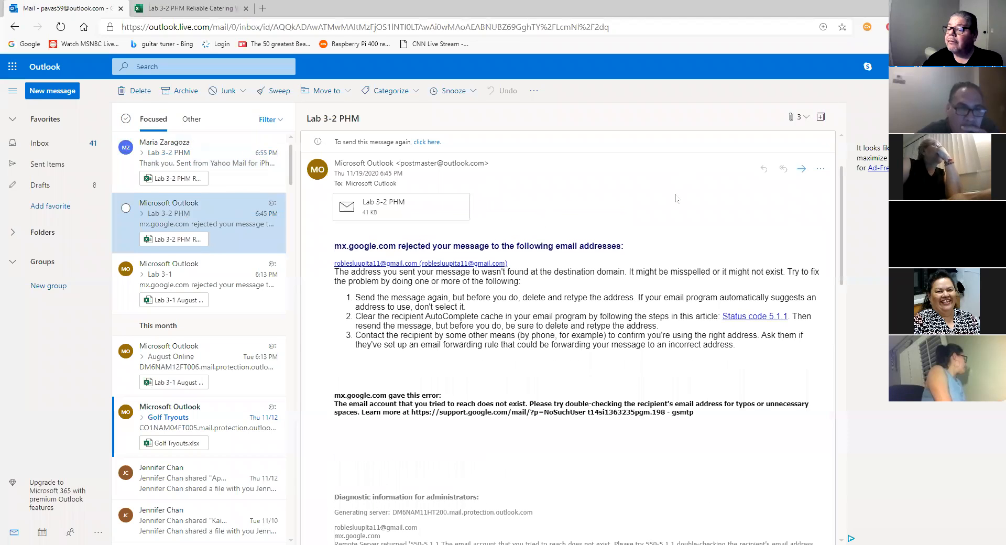
click(185, 275)
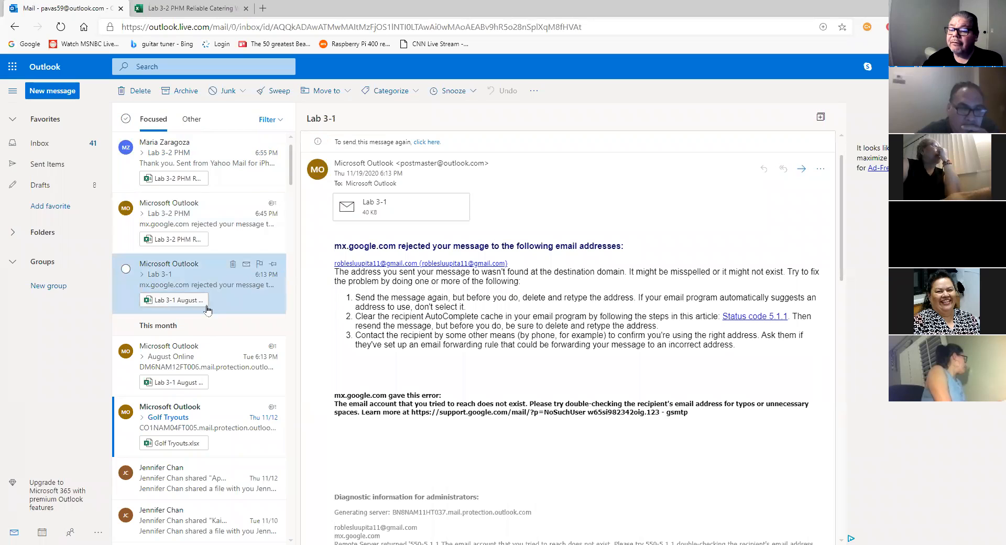
click(240, 170)
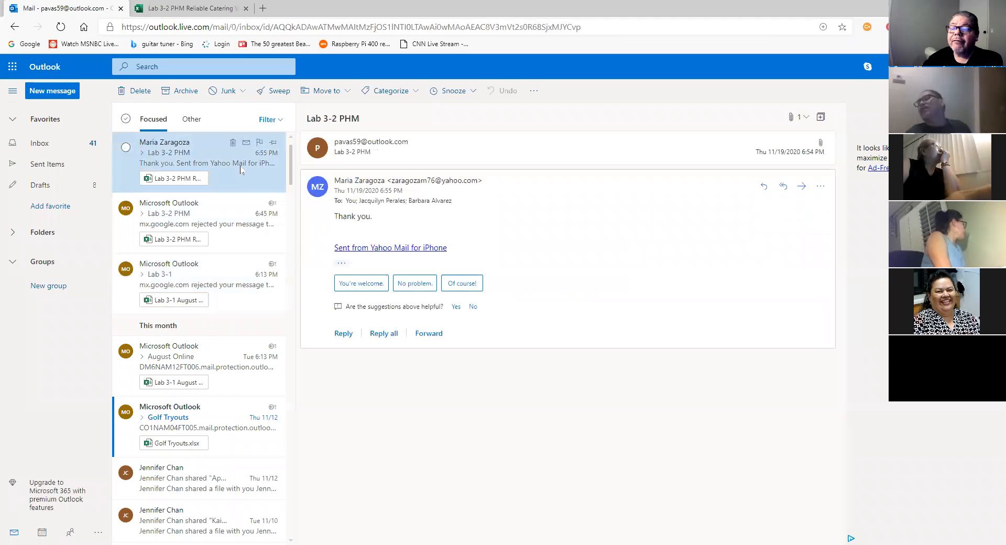
Open the most recent Lab 3-2 PHM message in Sent Items and start forwarding it.
click(53, 168)
click(210, 178)
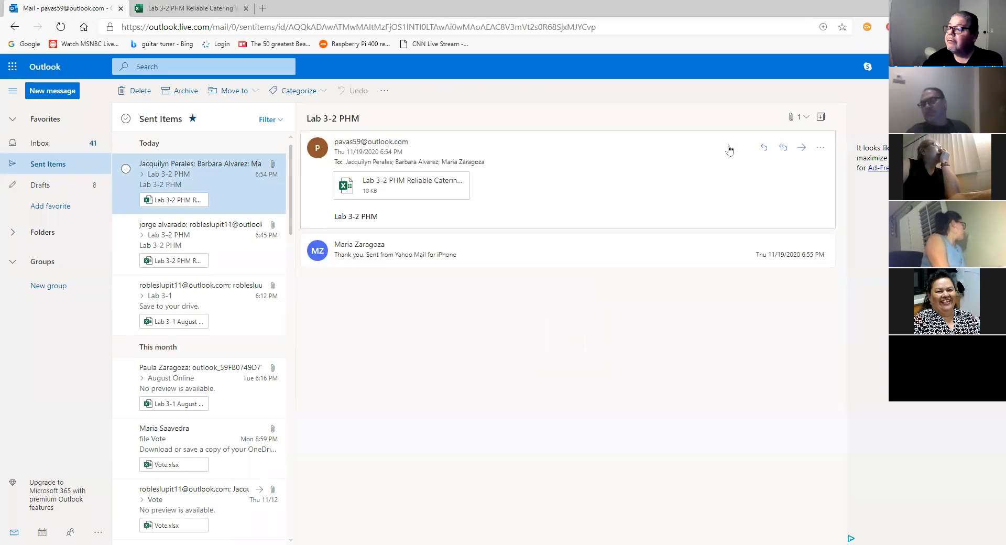
click(801, 149)
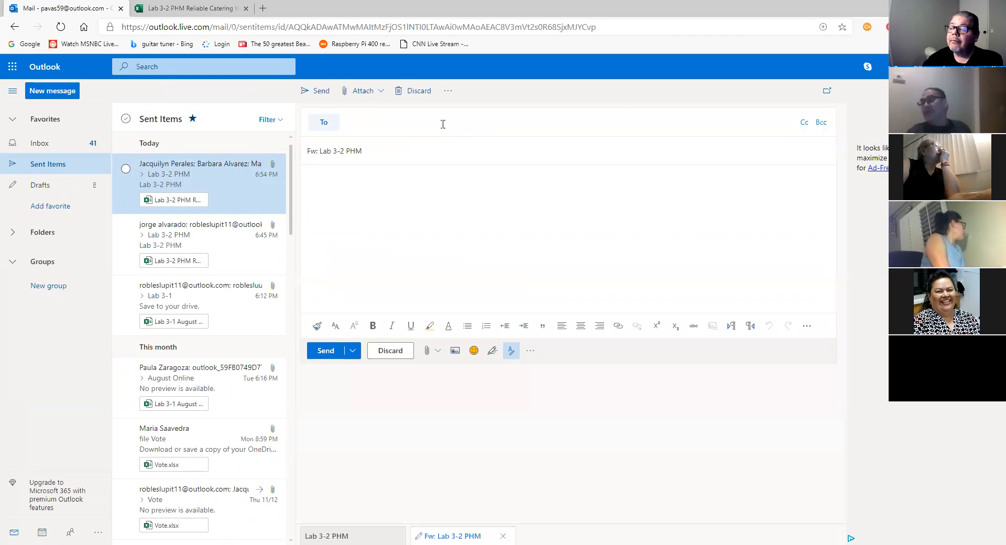
Add a class member's Outlook and Gmail addresses as recipients of the forwarded Lab 3-2 PHM message and send it.
click(443, 124)
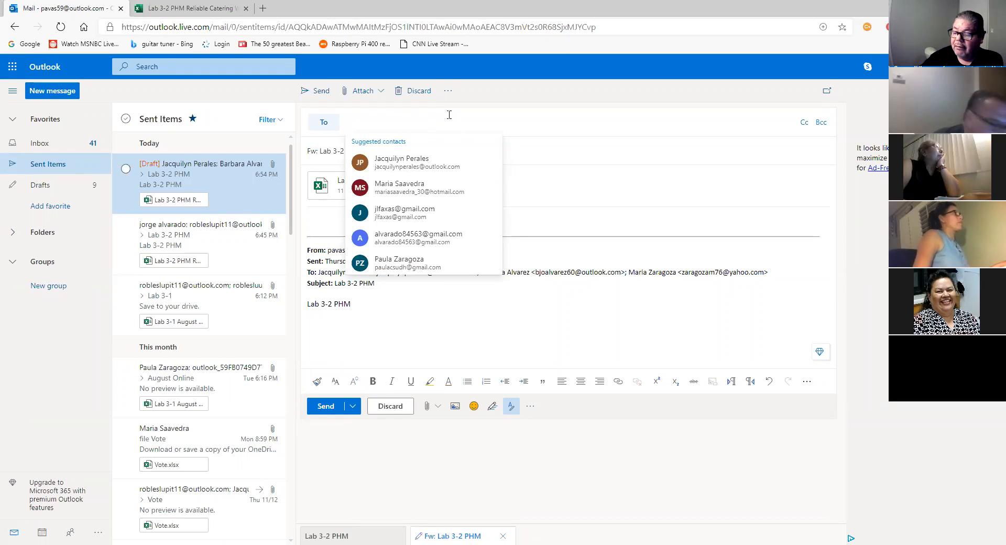
text(jo)
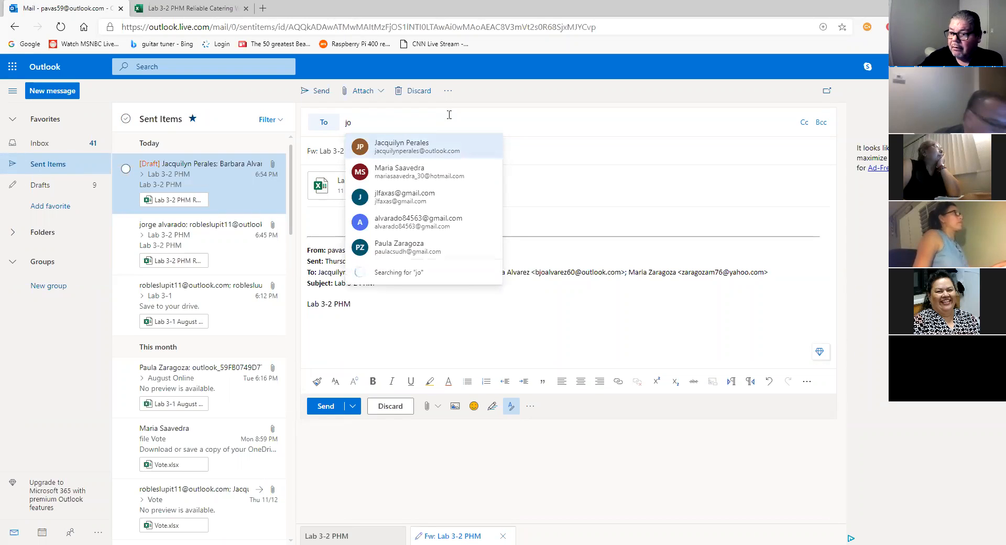
text(r)
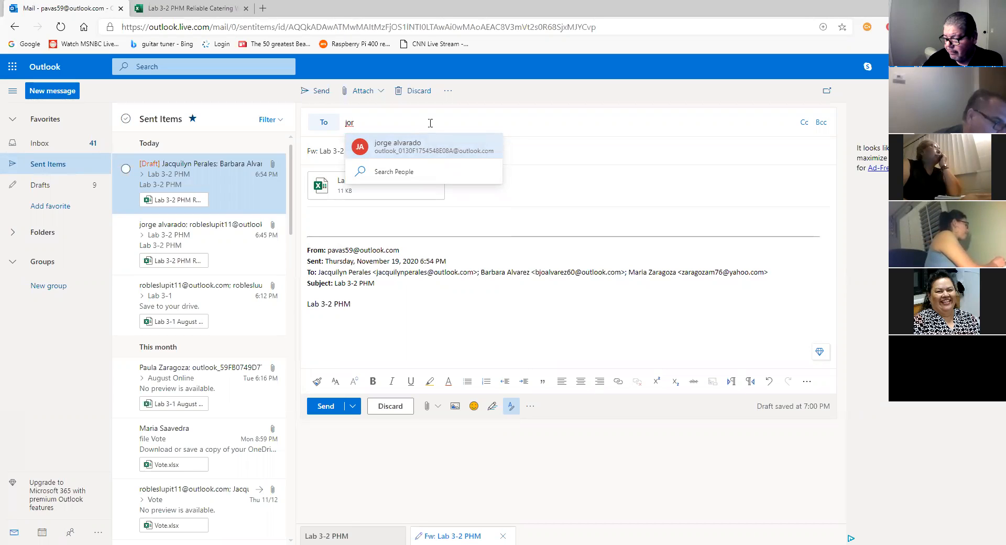
click(428, 151)
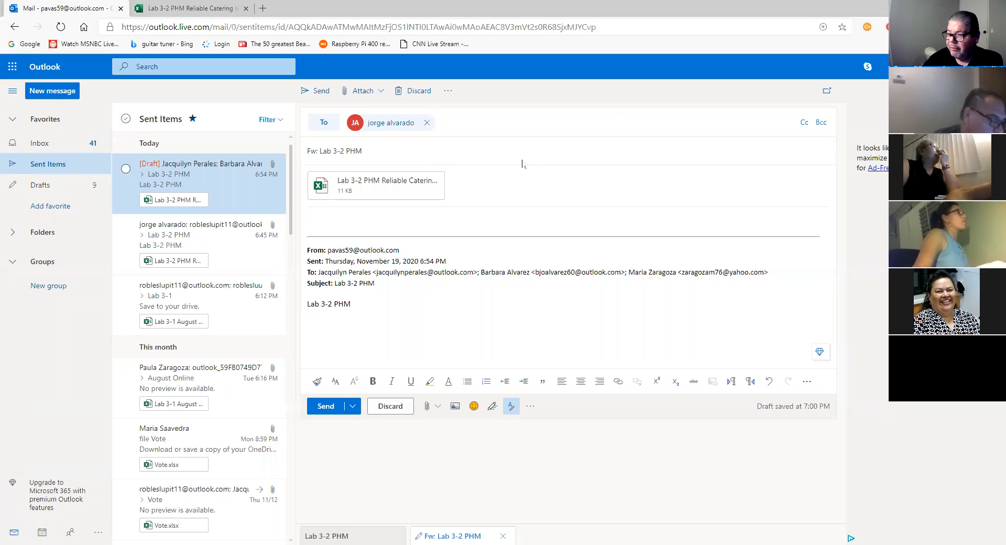
click(482, 127)
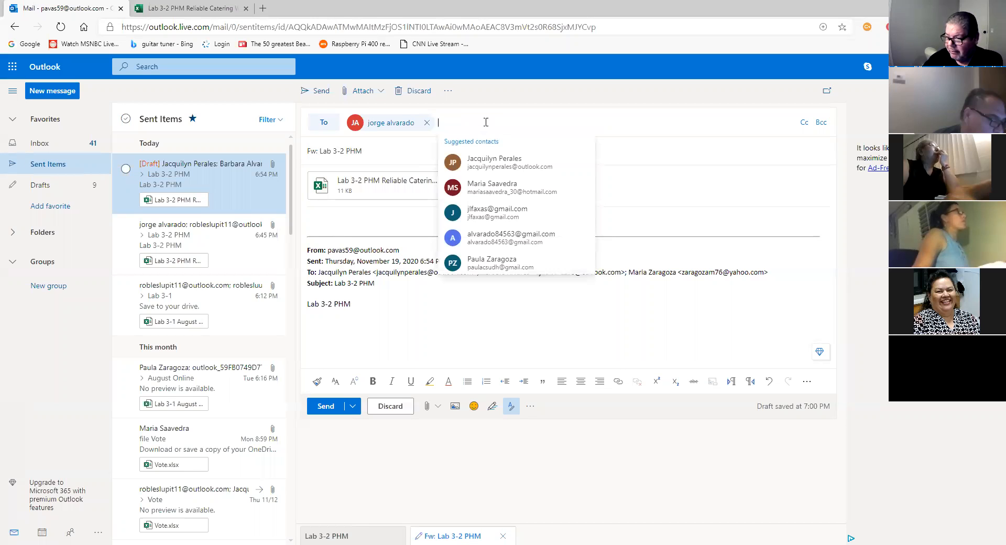
click(549, 234)
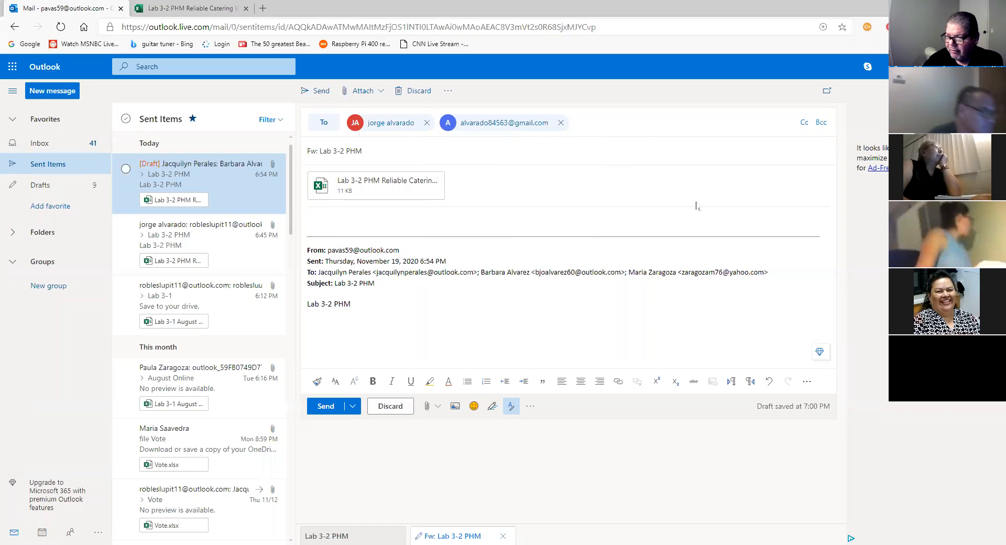
click(331, 98)
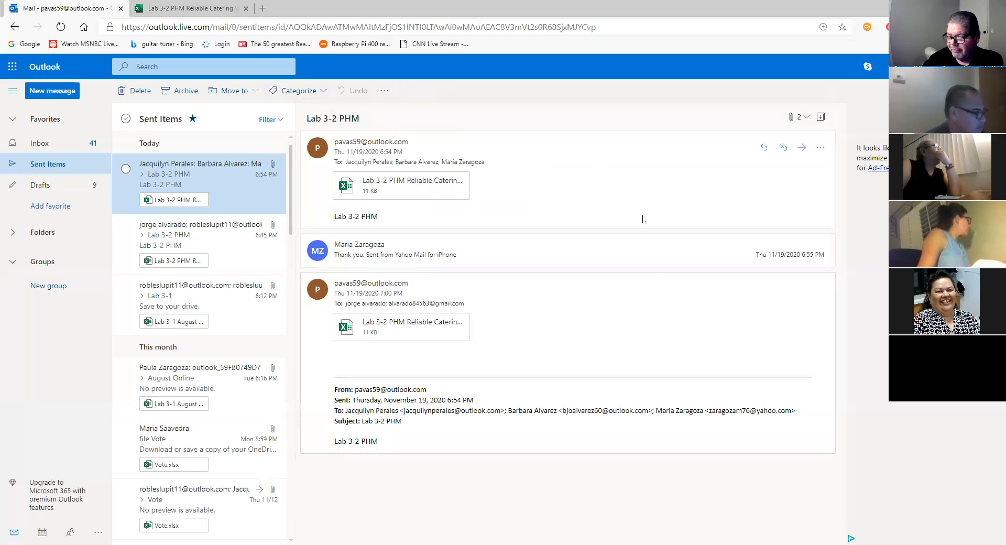
Switch to the Lab 3-2 PHM payroll workbook in Excel and delete the Average, Highest and Lowest rows, 12 to 14.
click(221, 6)
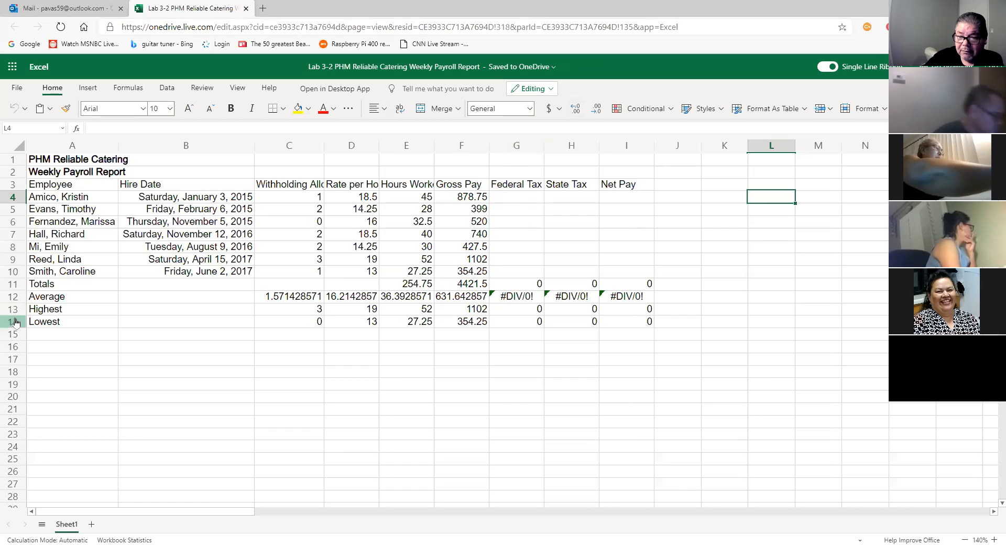
drag(14, 303, 13, 321)
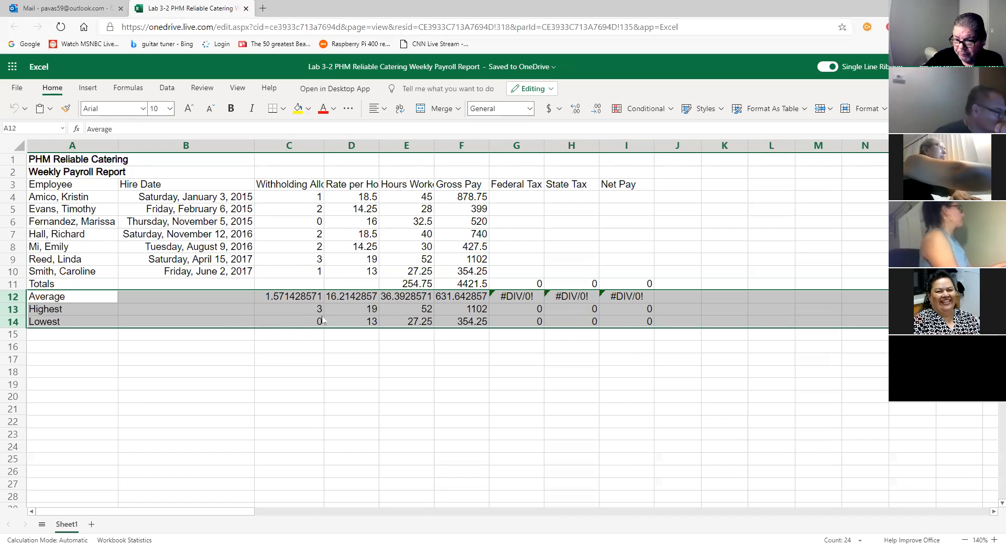
right_click(14, 309)
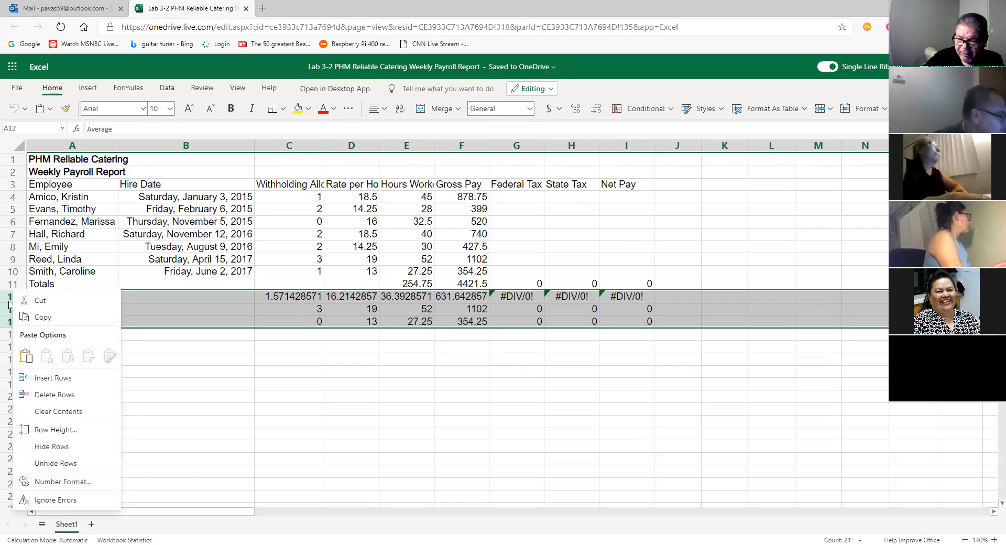
click(69, 396)
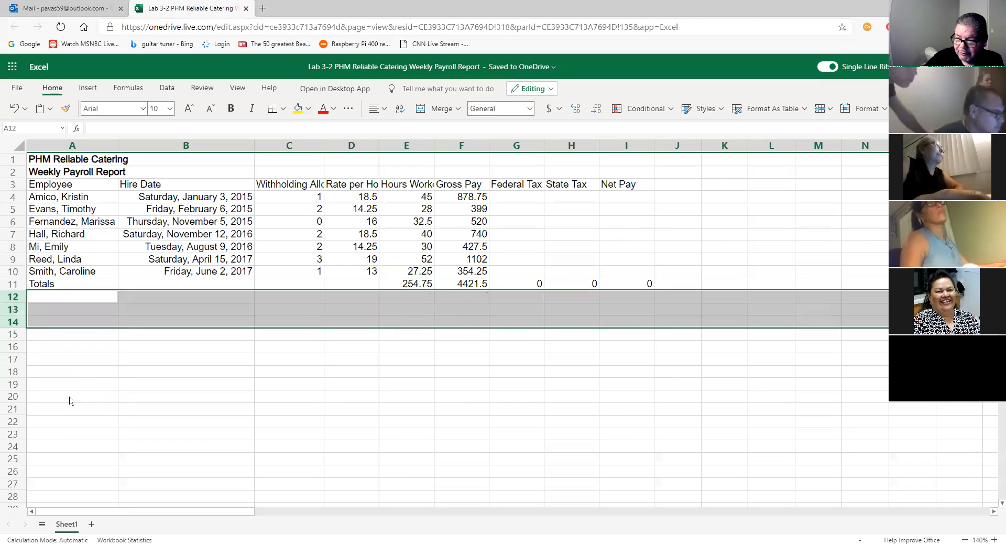
right_click(15, 299)
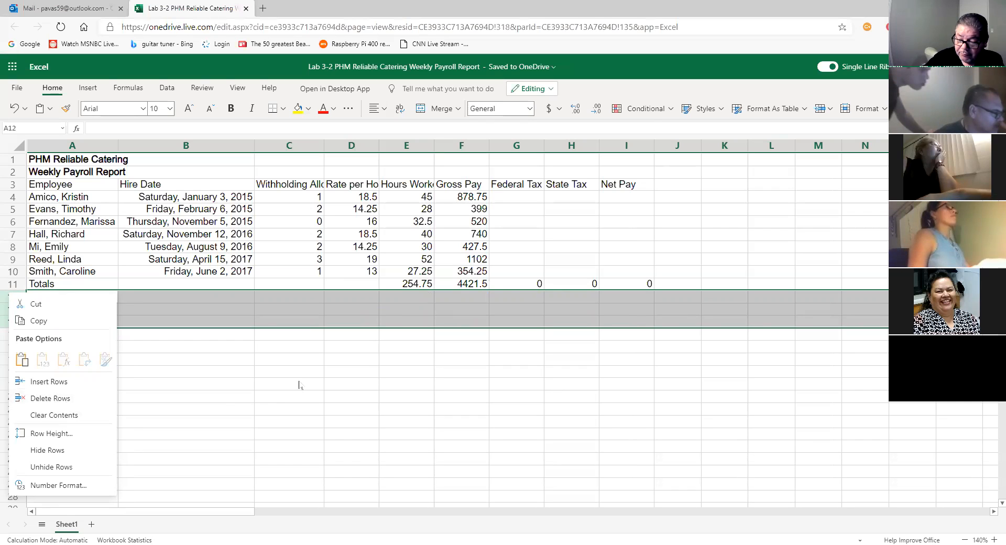
key(Escape)
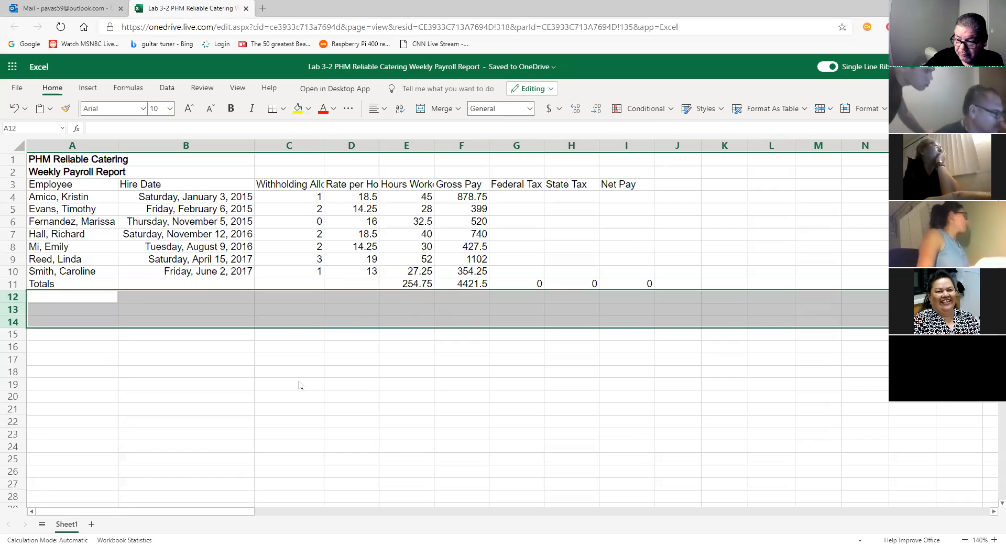
click(216, 338)
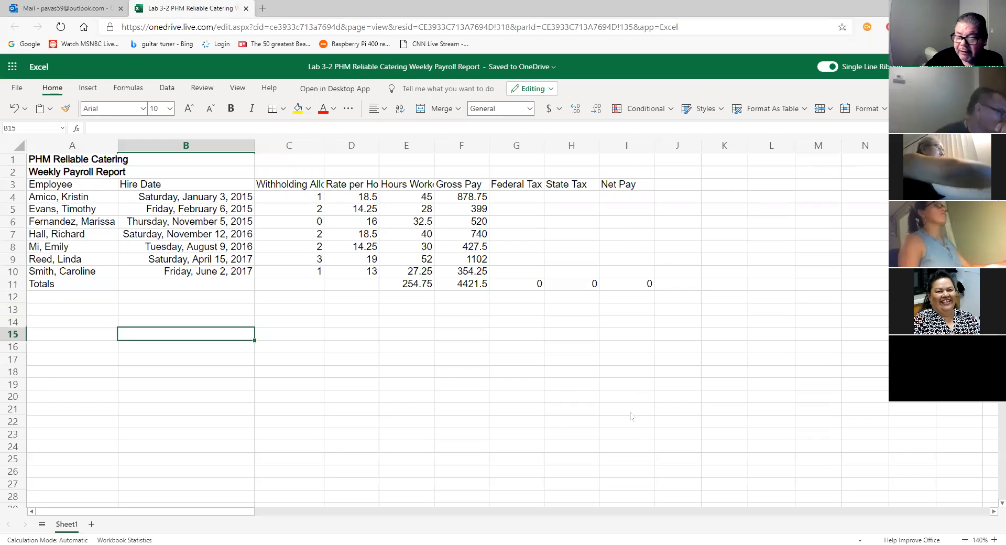
click(11, 309)
drag(9, 311, 10, 336)
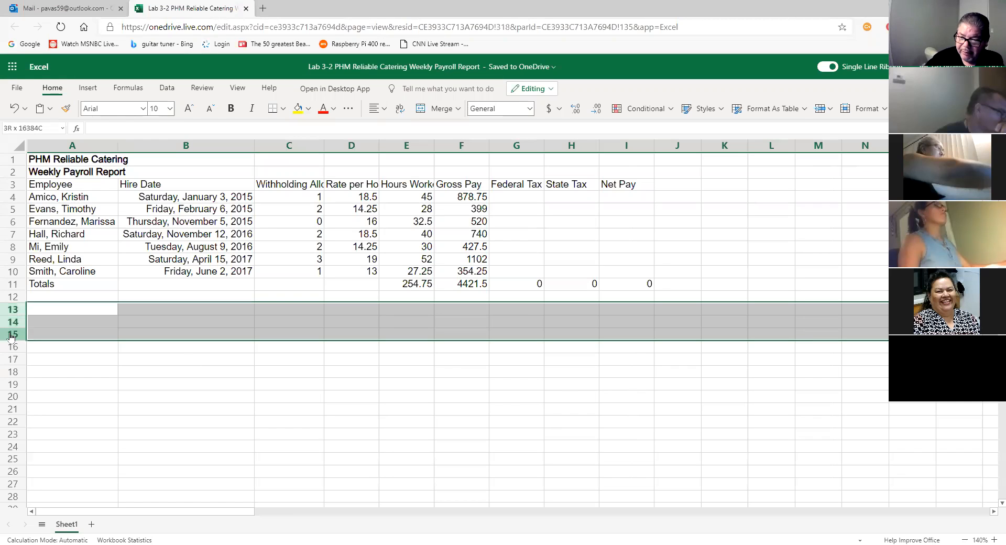
drag(13, 298, 16, 328)
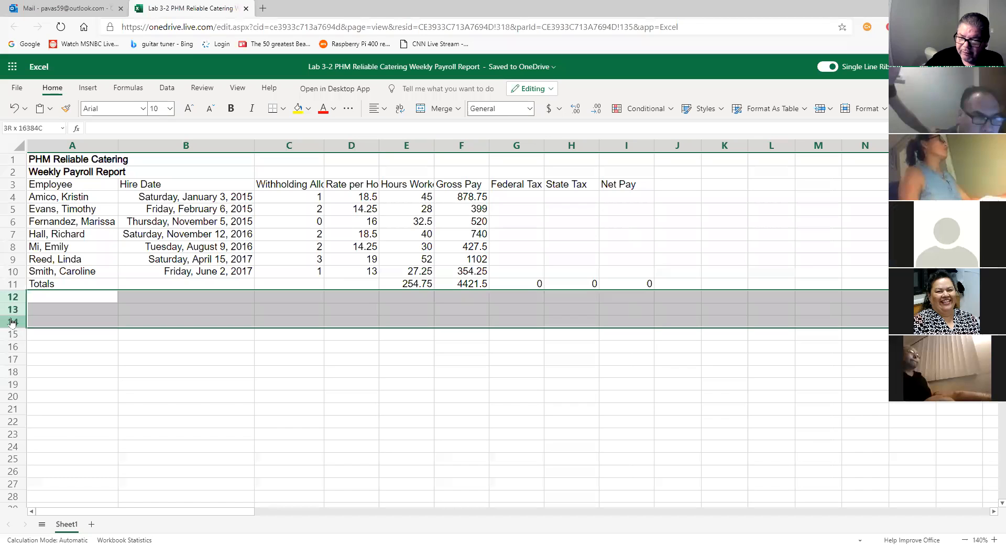
right_click(12, 297)
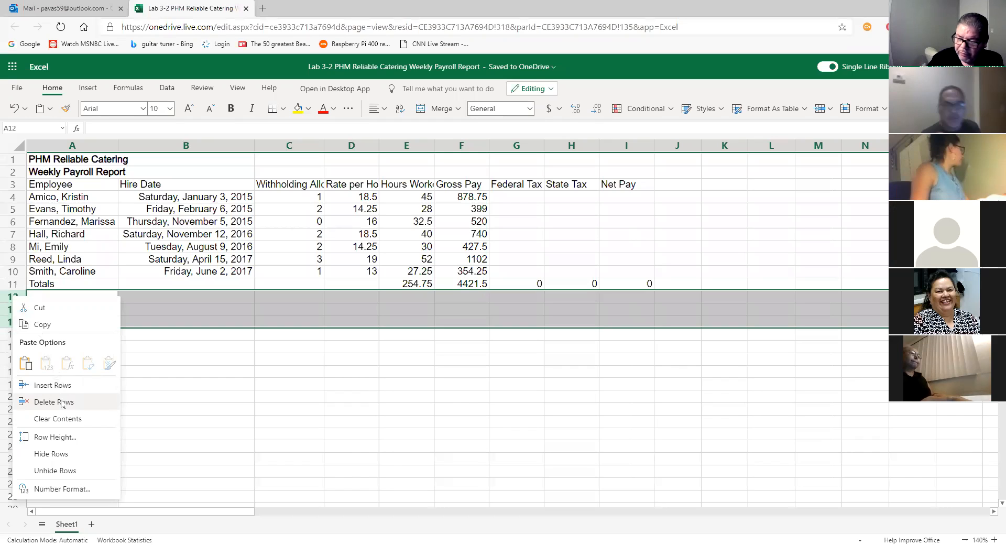
click(262, 362)
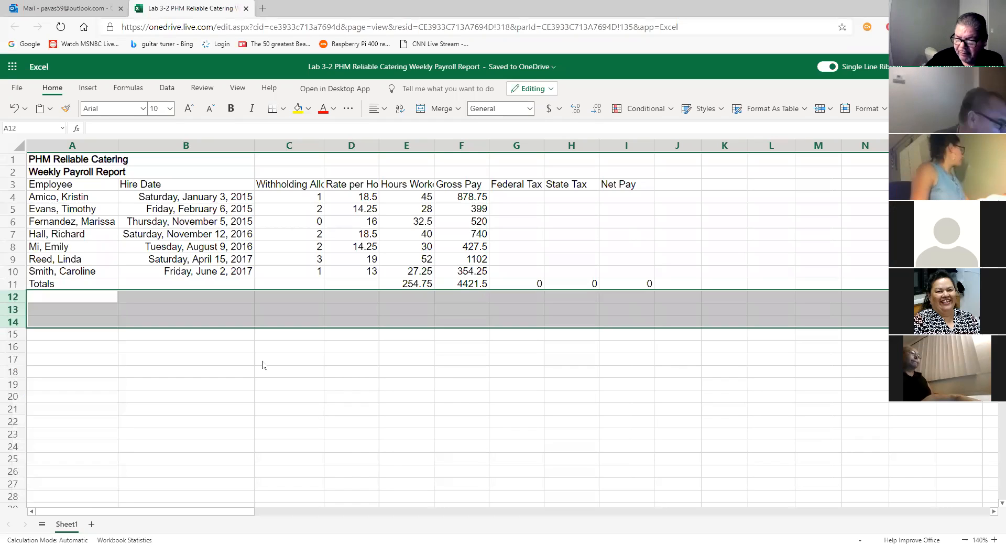
click(303, 311)
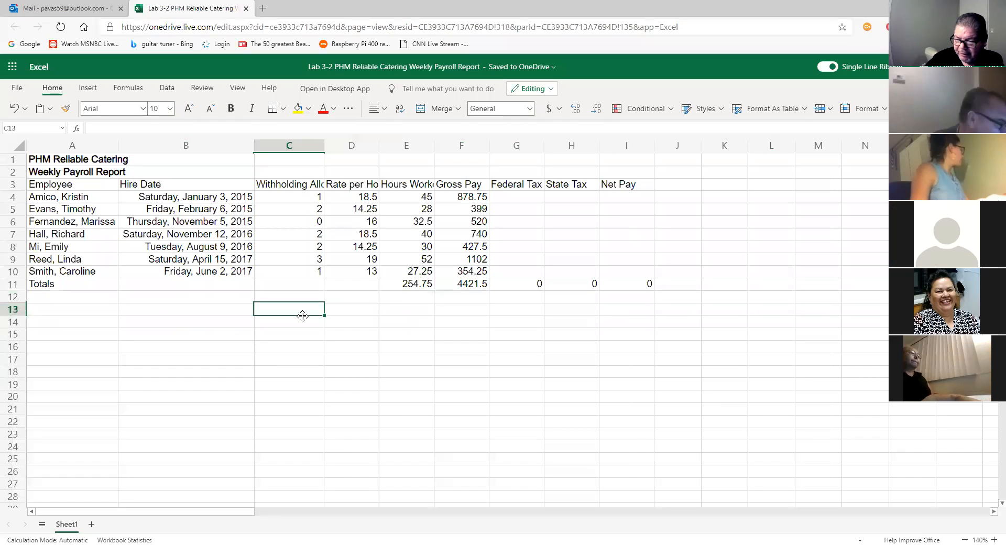
click(235, 327)
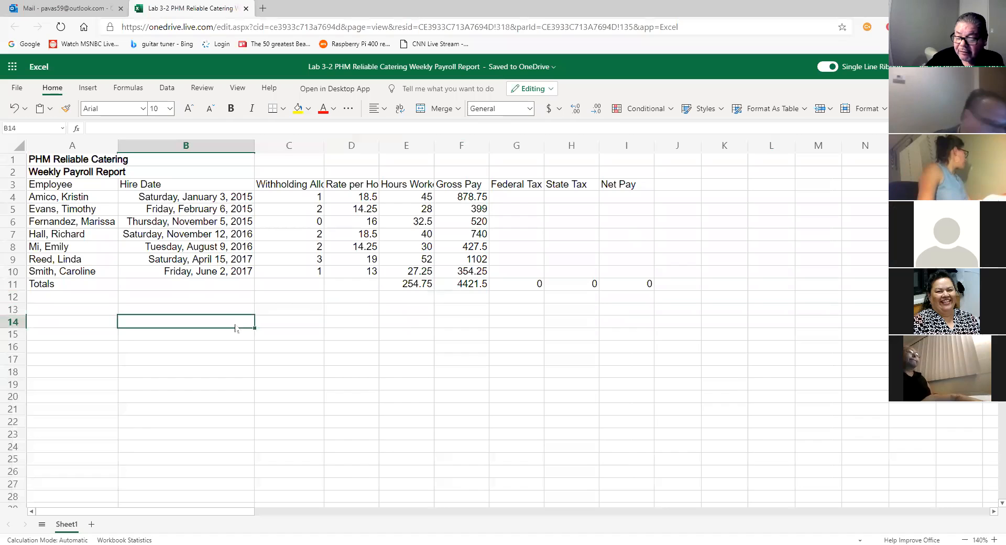
Try deleting the Hire Date column, column B, and undo both that and the earlier deletion of rows 12 to 14.
click(208, 150)
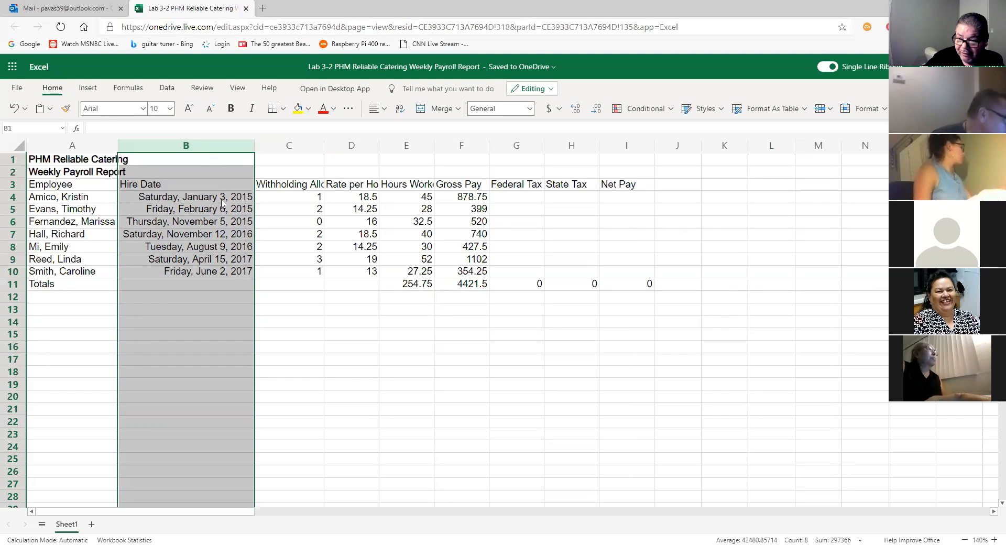
click(195, 148)
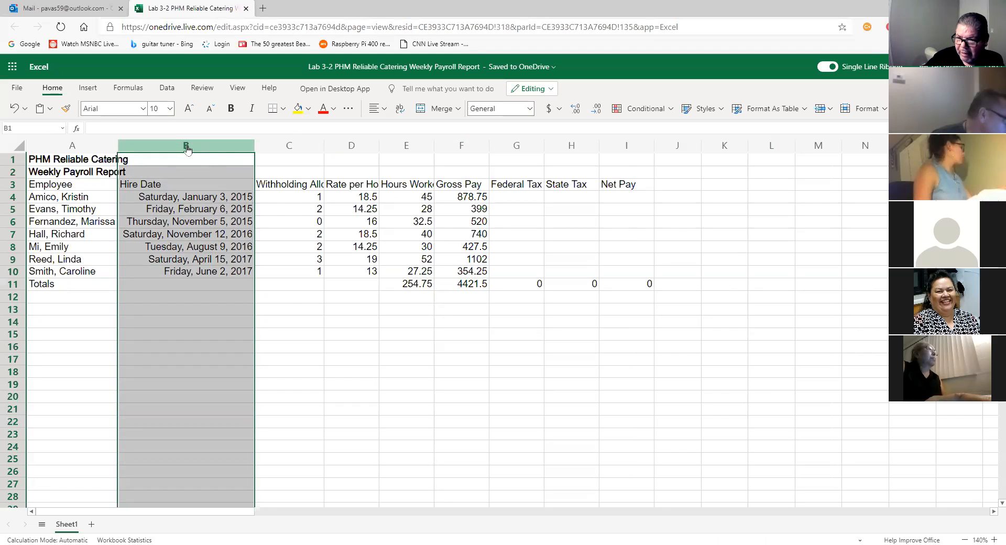
right_click(187, 149)
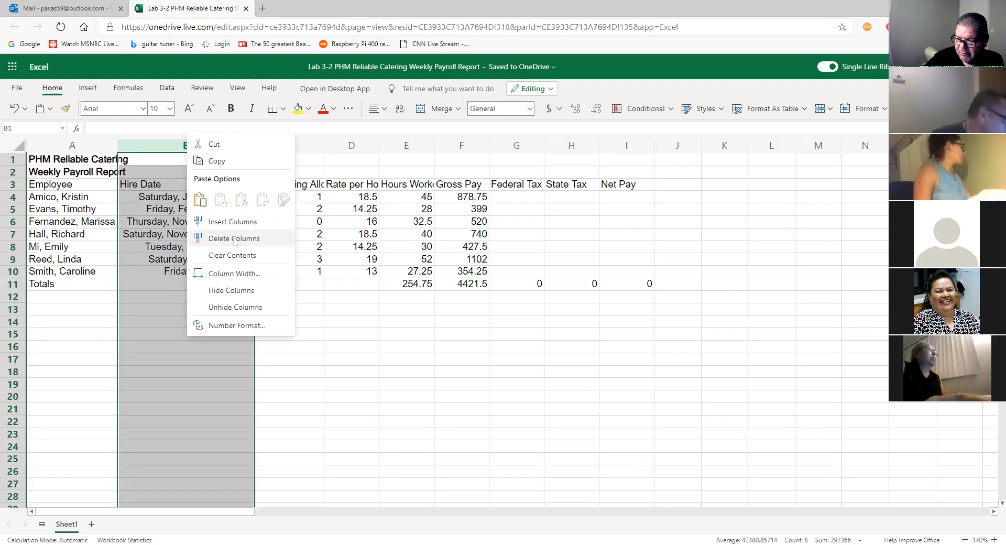
click(234, 239)
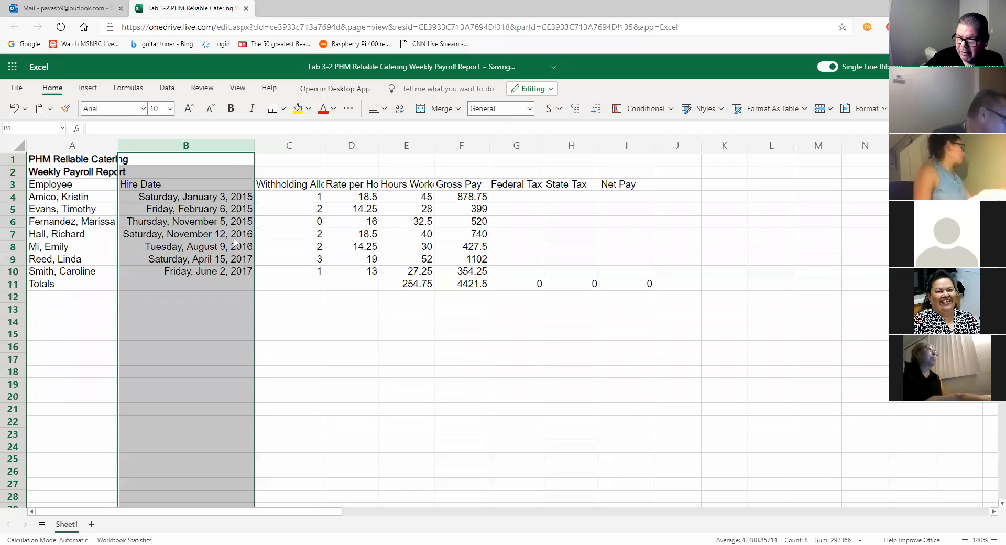
click(561, 385)
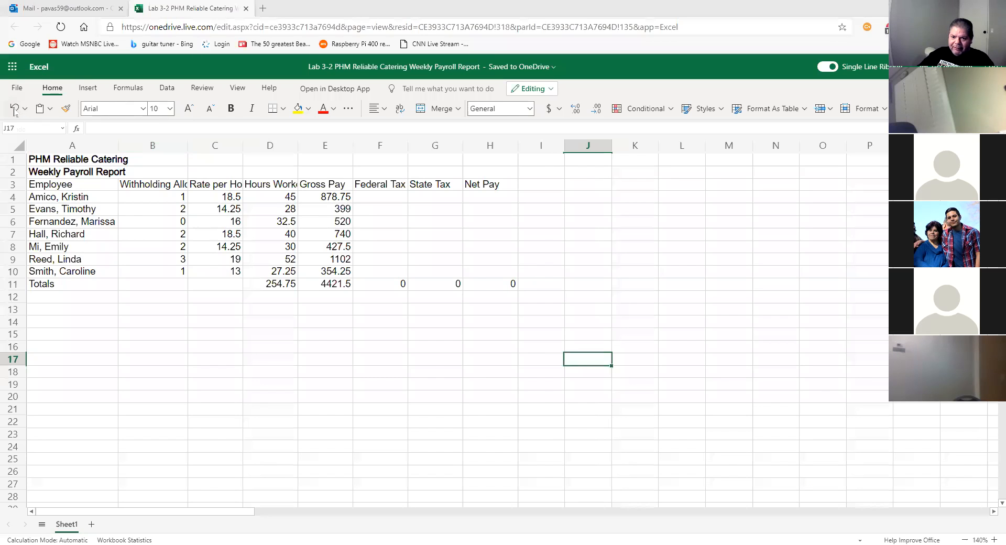
click(14, 109)
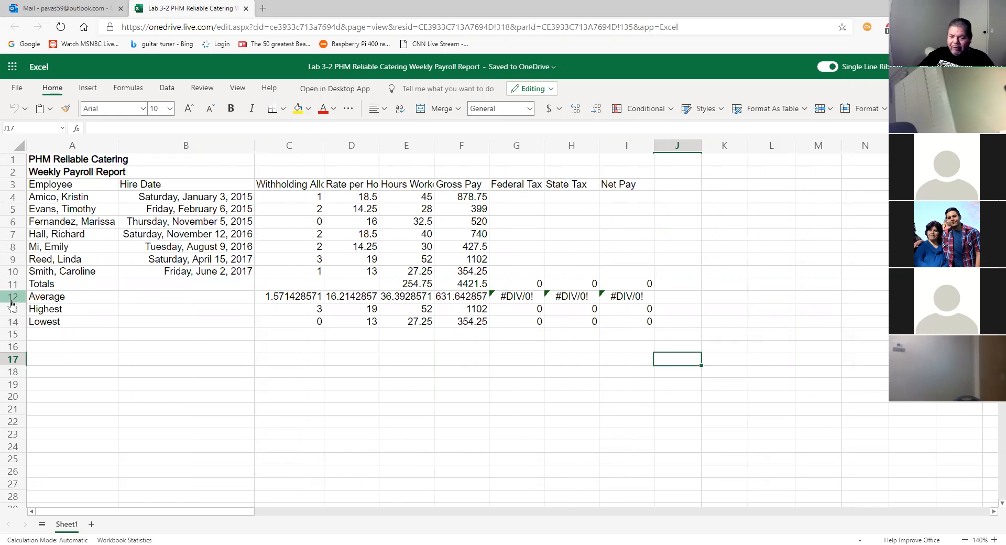
Delete the restored Average, Highest and Lowest rows, 12 to 14, below the Totals row.
drag(14, 297, 13, 322)
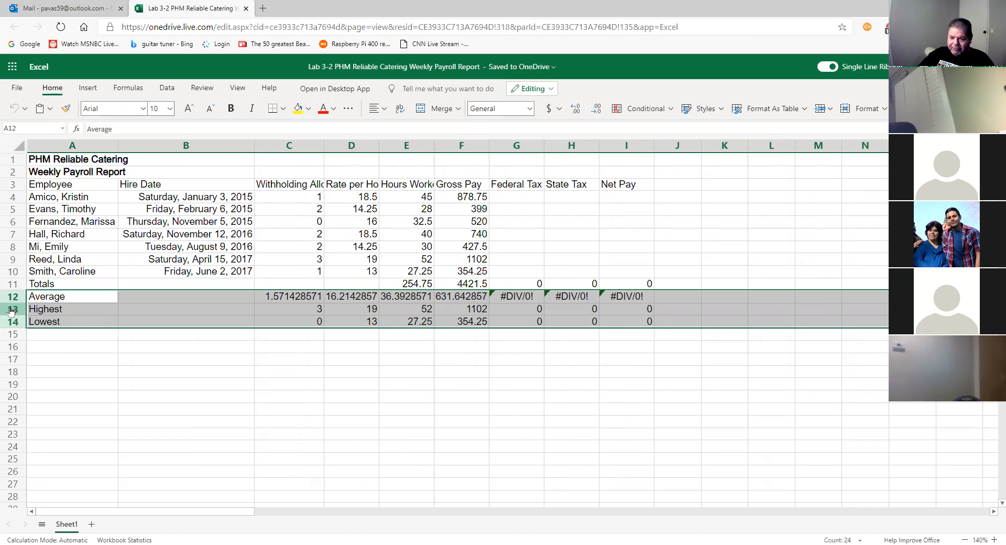
right_click(11, 311)
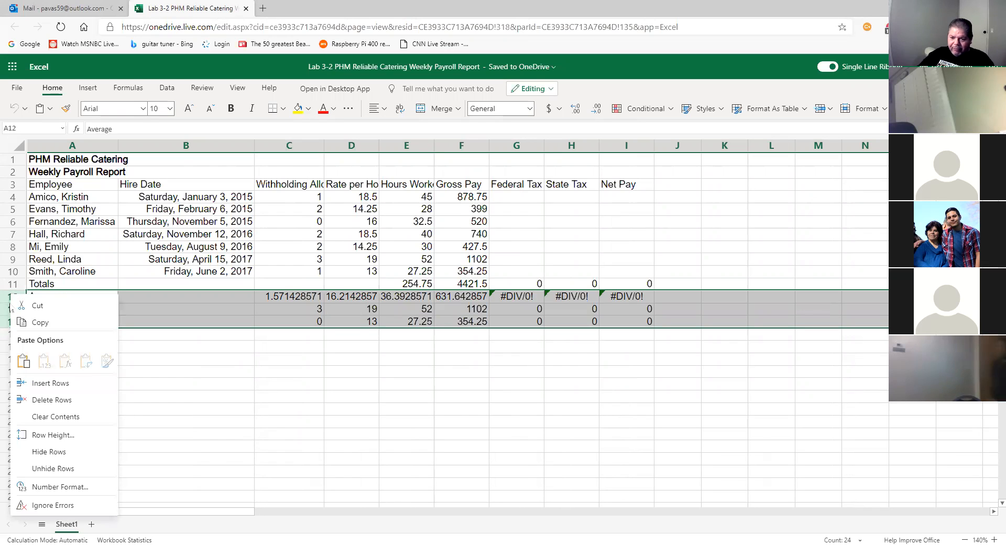
click(62, 401)
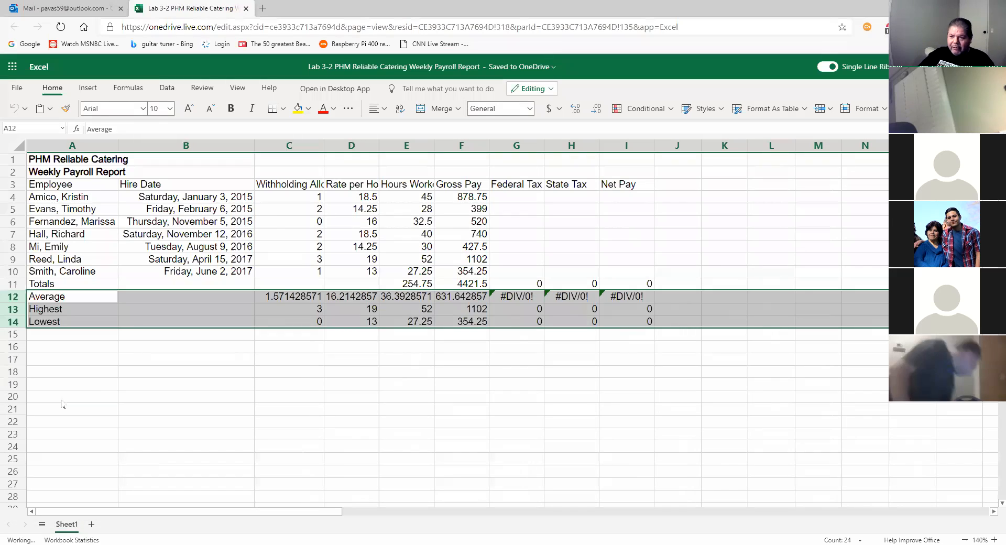
click(104, 373)
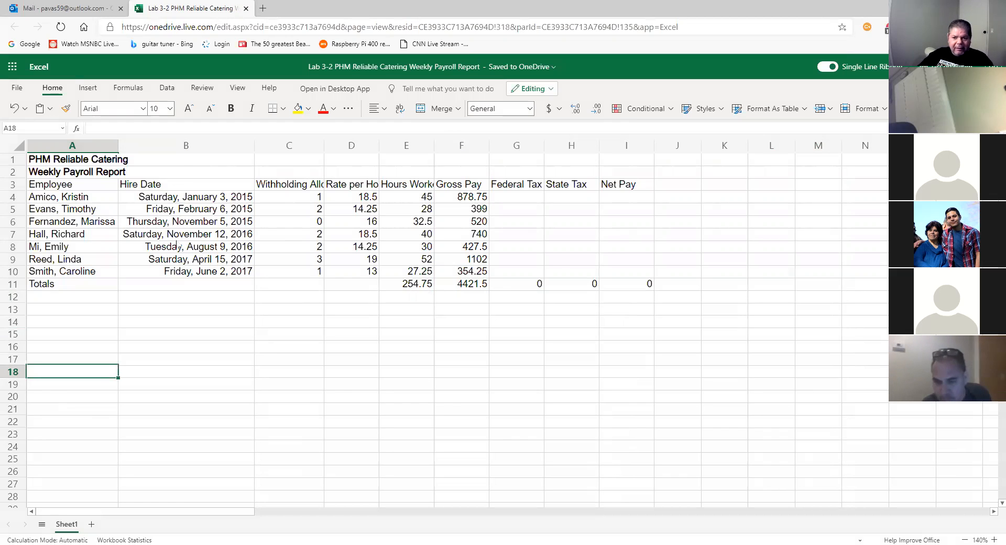
Delete the Hire Date column, column B, from the payroll sheet.
click(195, 147)
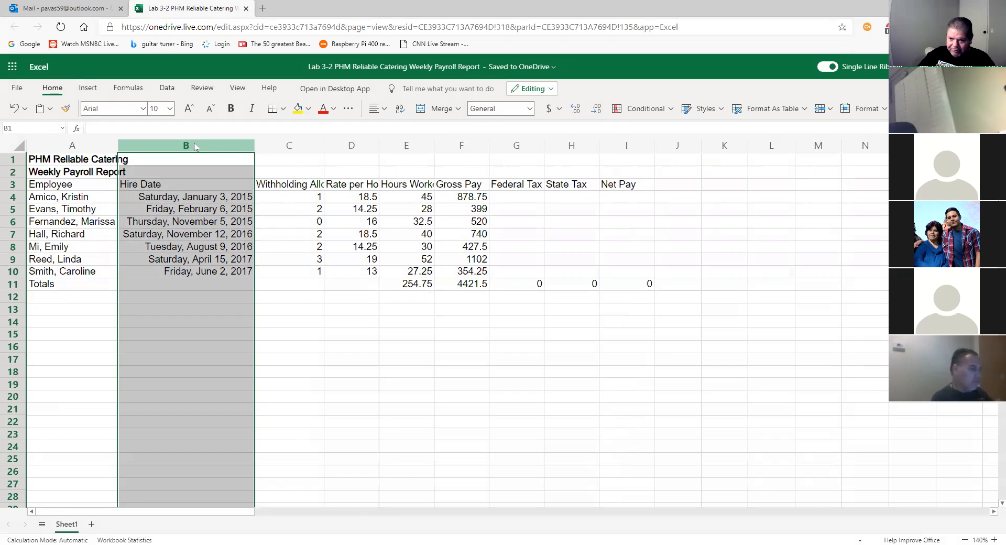
right_click(195, 147)
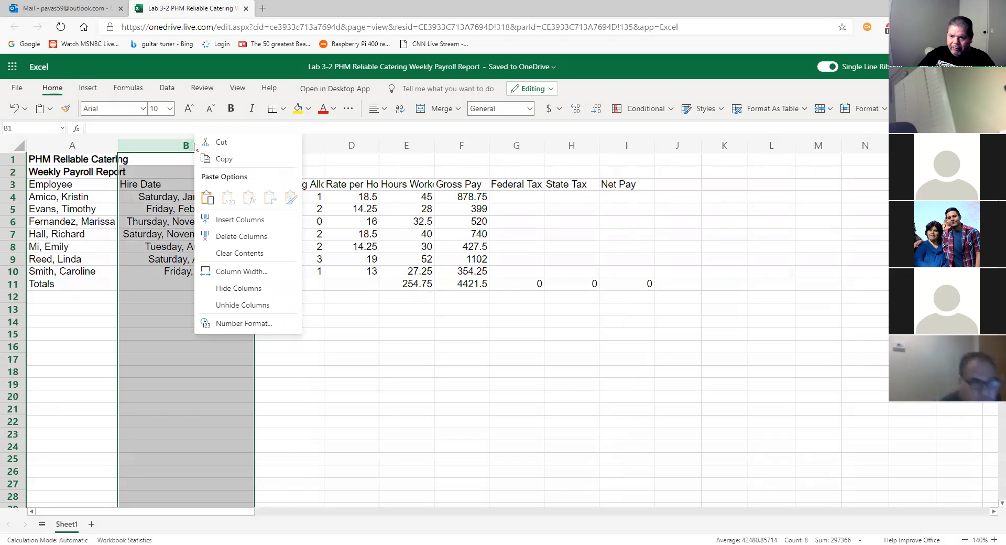
click(248, 237)
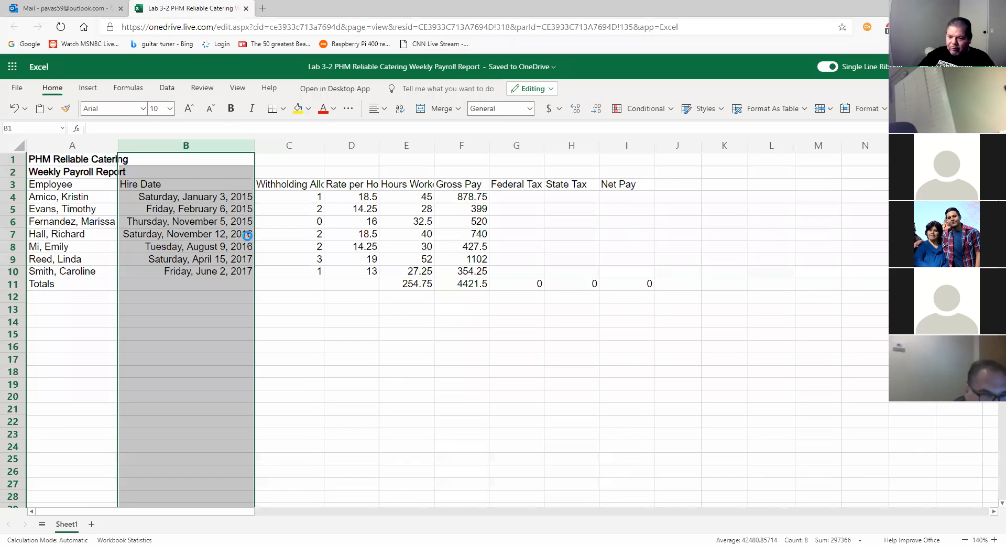
click(286, 334)
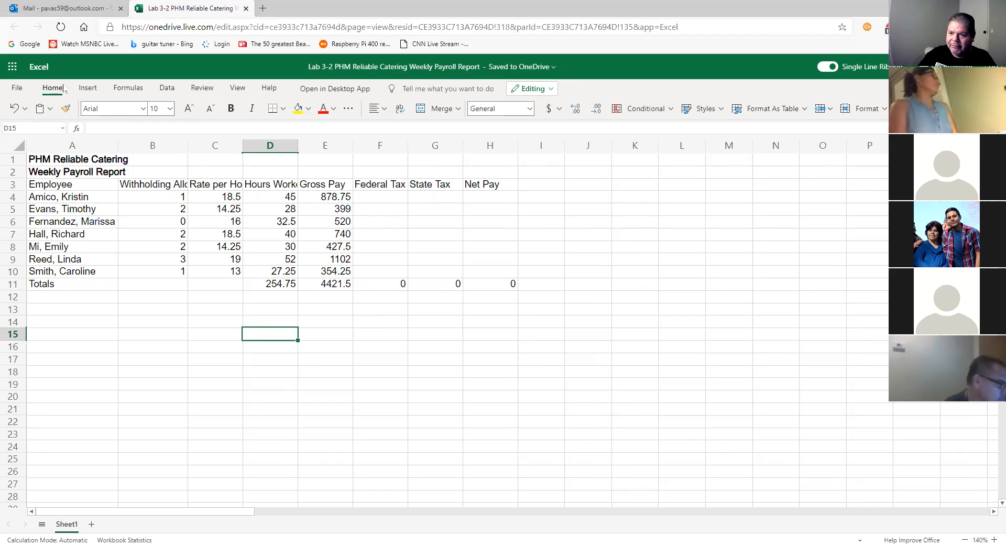
With column B selected, look through the paste, insert, data, review and view commands for column operations.
click(150, 147)
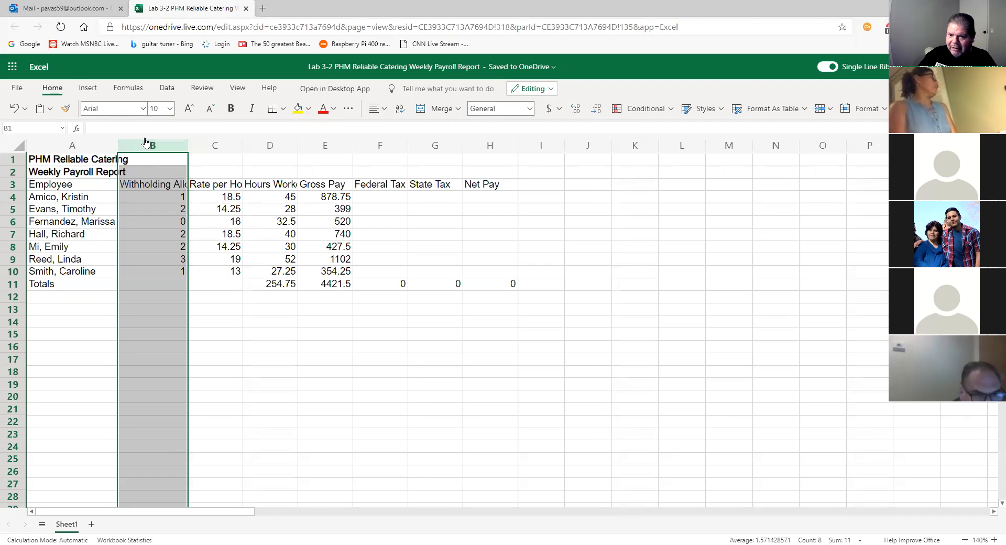
click(51, 111)
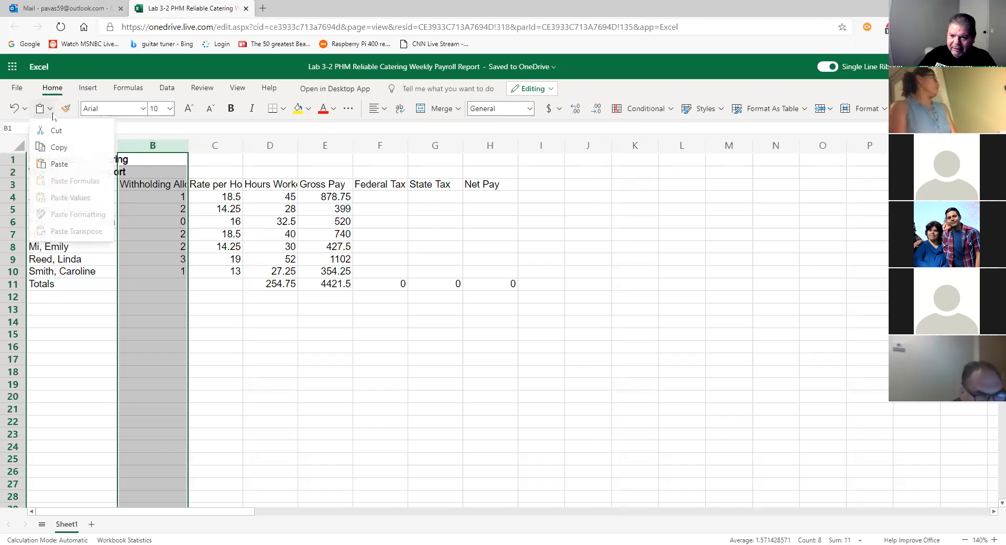
click(163, 148)
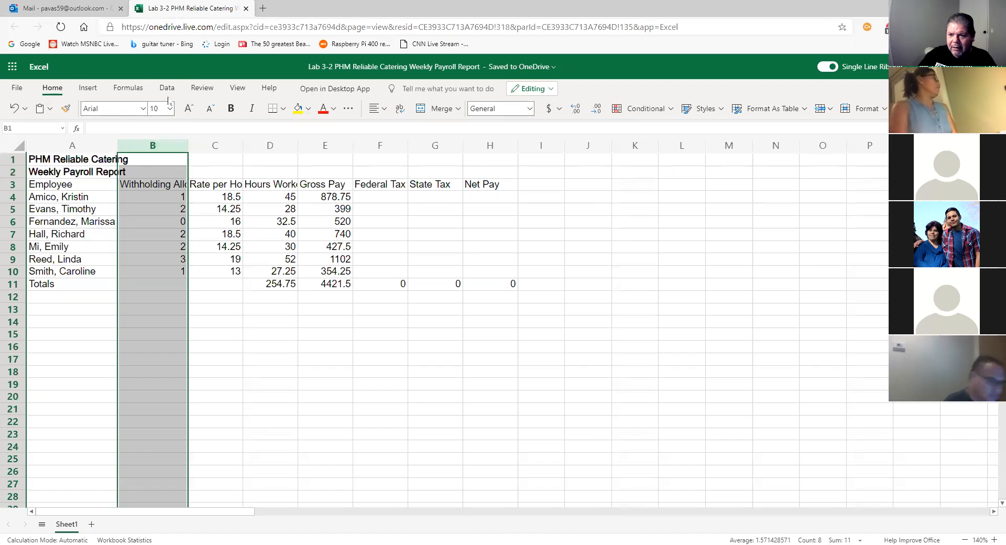
click(100, 93)
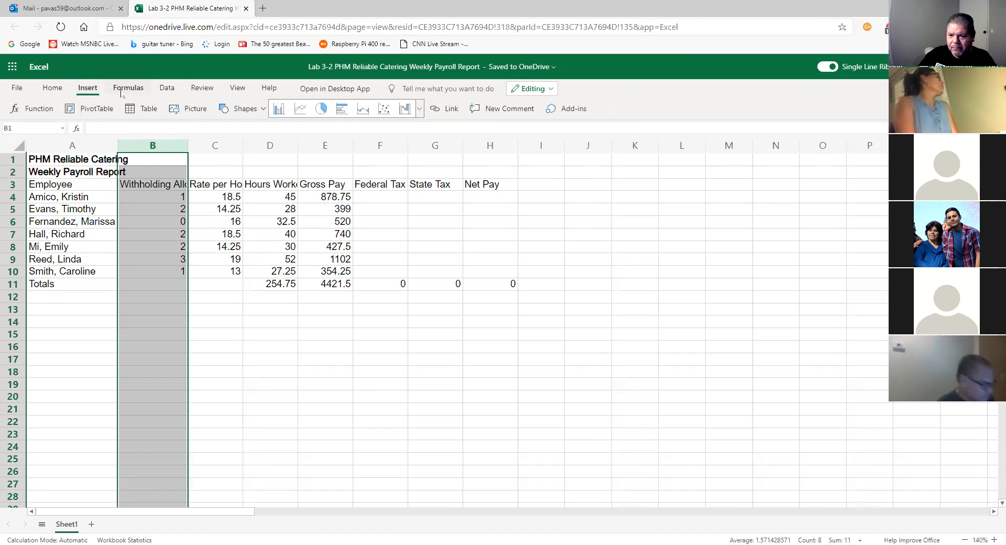
click(169, 94)
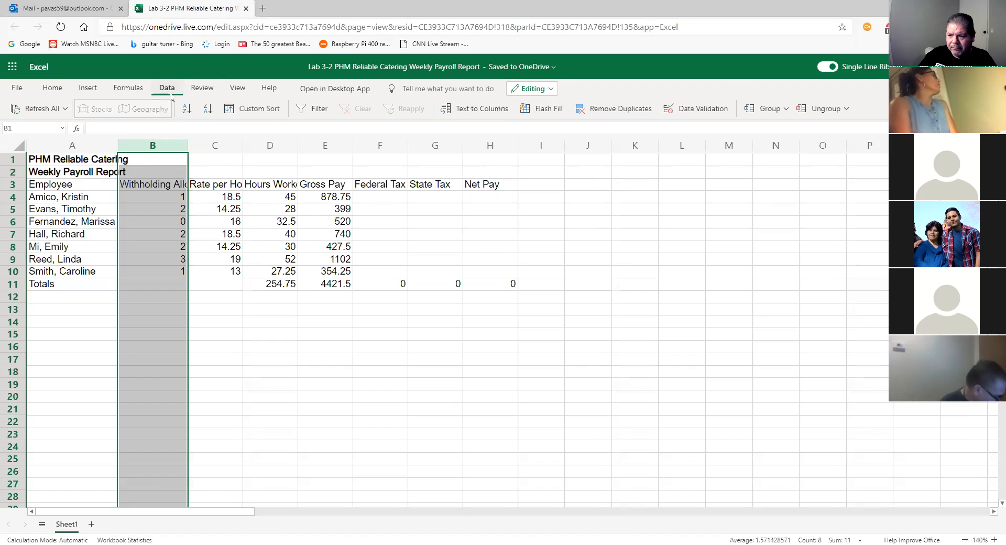
click(203, 94)
click(238, 88)
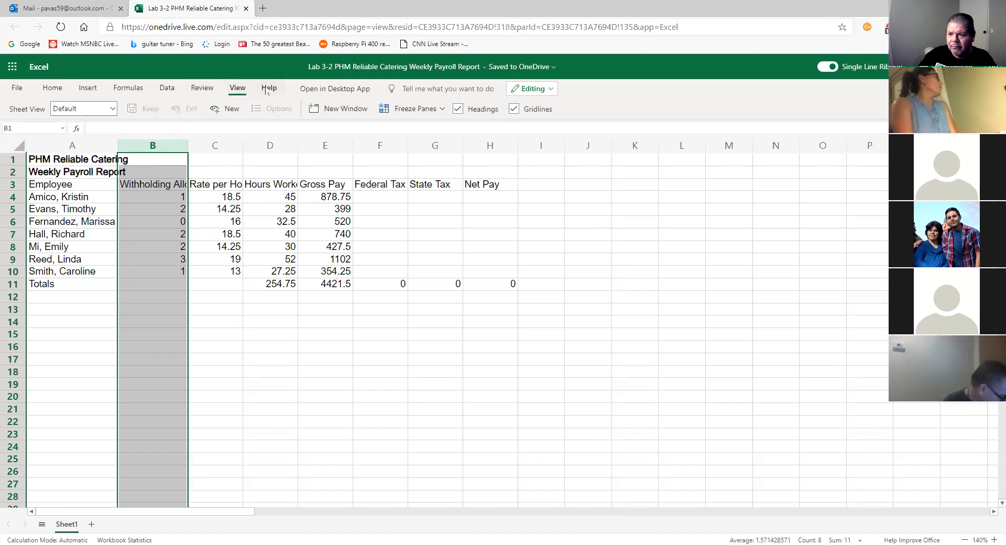
click(150, 146)
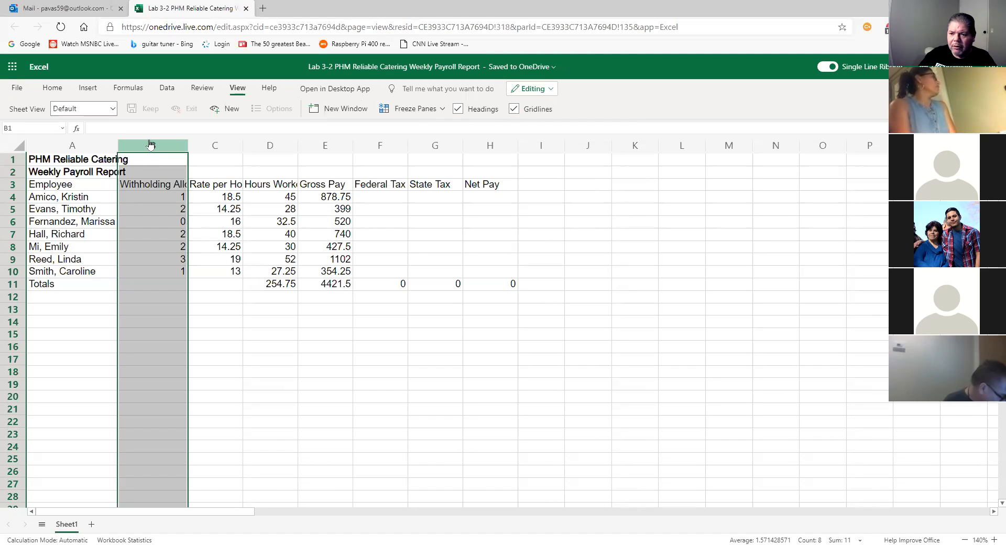
Examine the cell formatting, cell insertion, table style and context commands available for the selected column B.
click(52, 88)
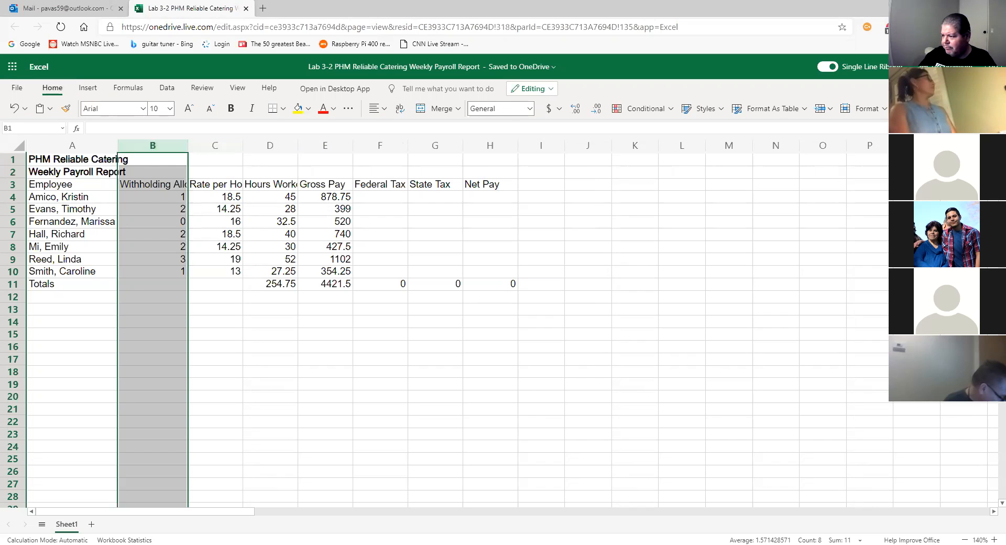
click(885, 110)
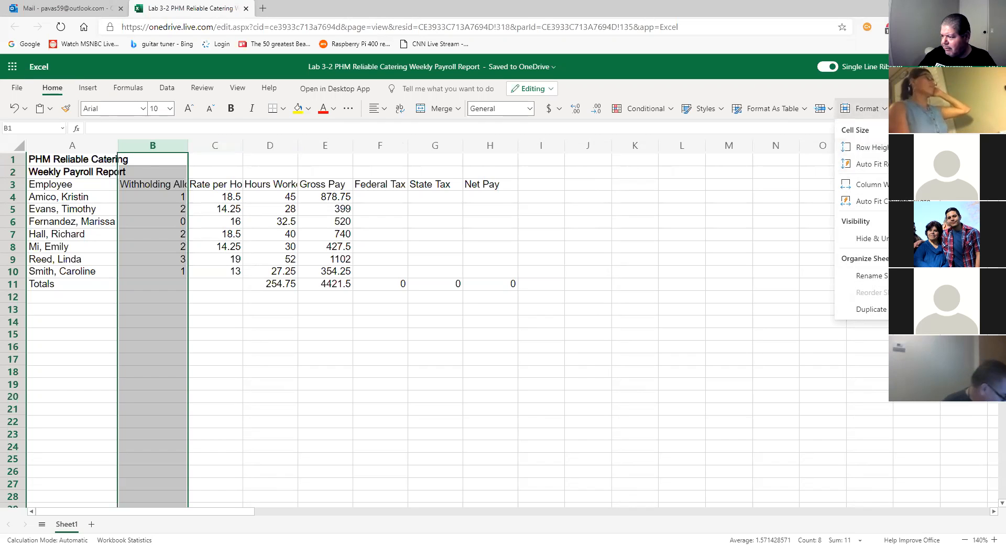
click(830, 109)
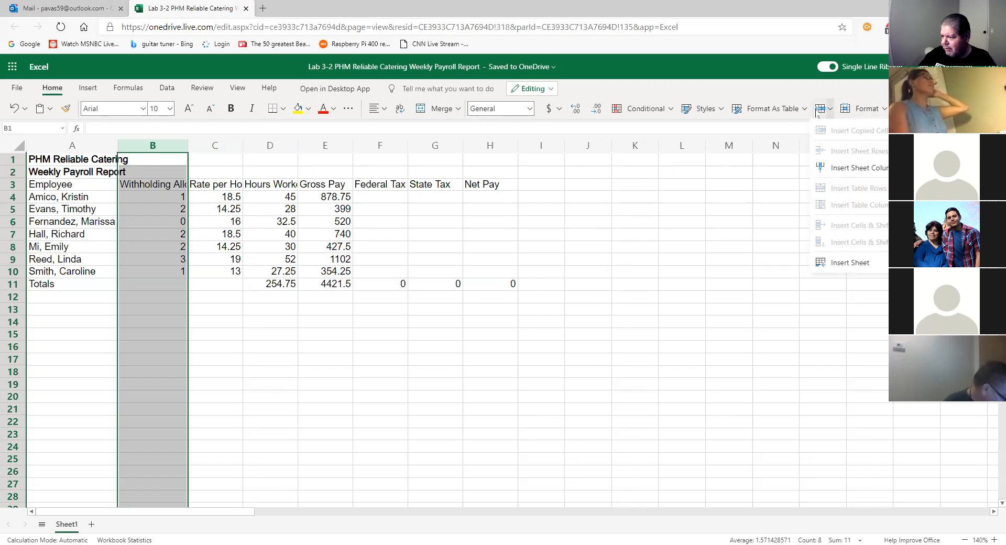
click(807, 111)
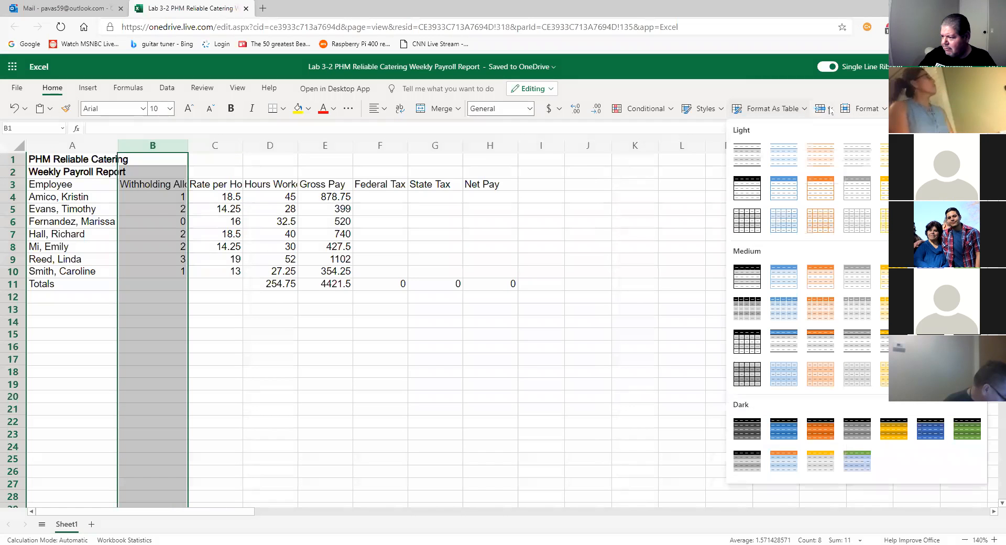
click(831, 110)
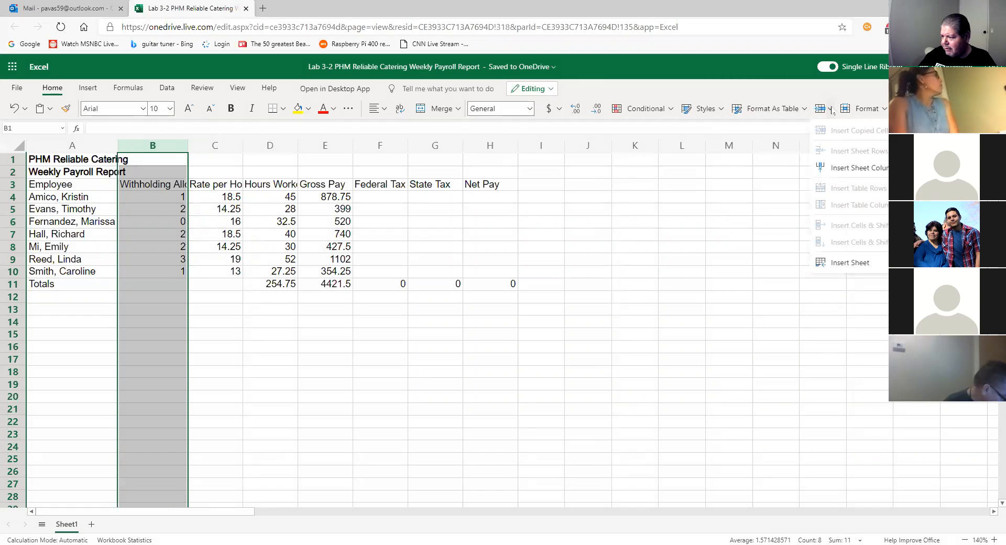
click(883, 111)
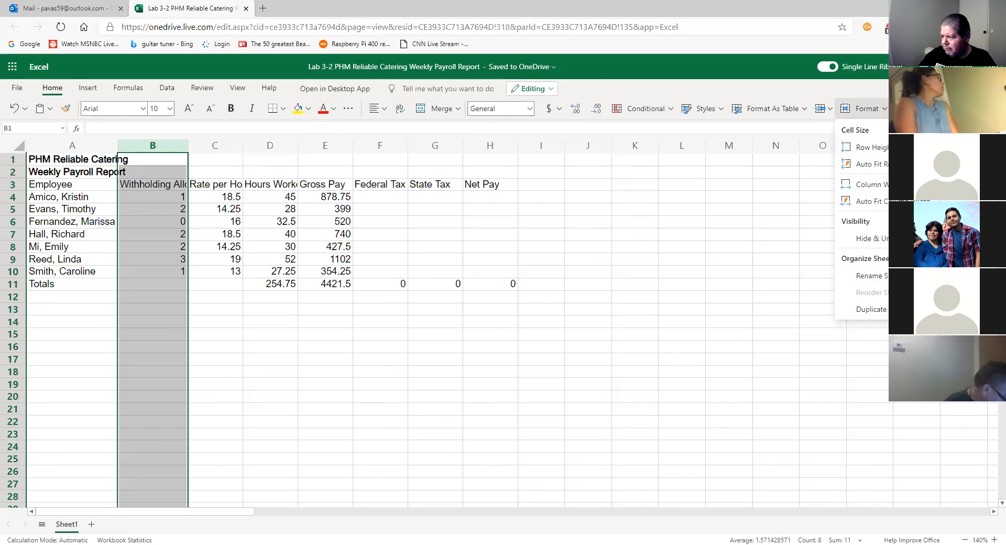
click(718, 74)
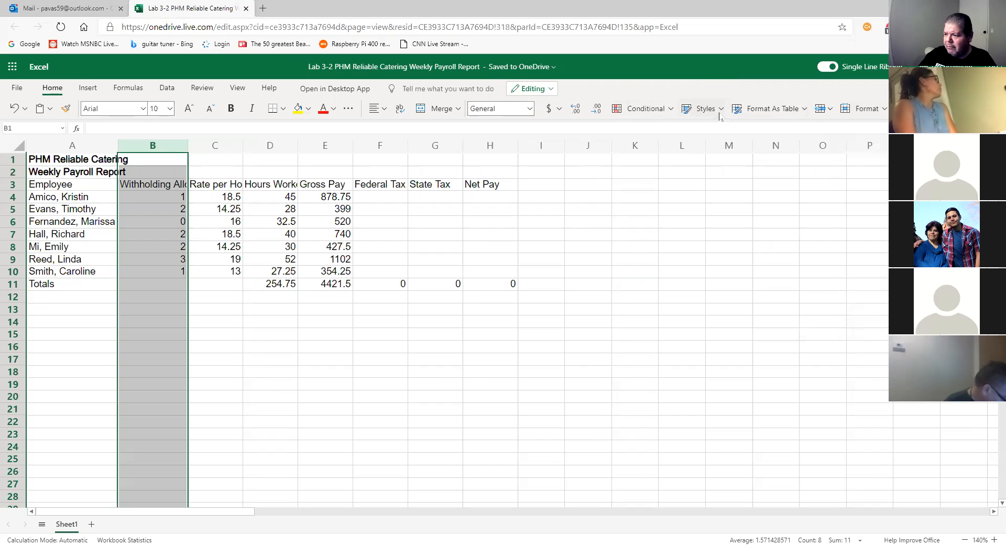
click(163, 147)
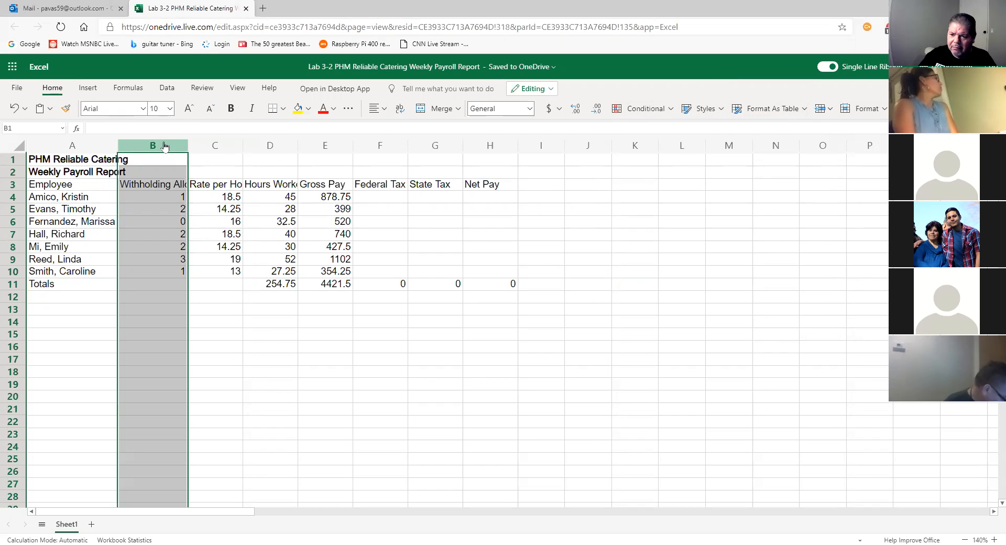
right_click(164, 147)
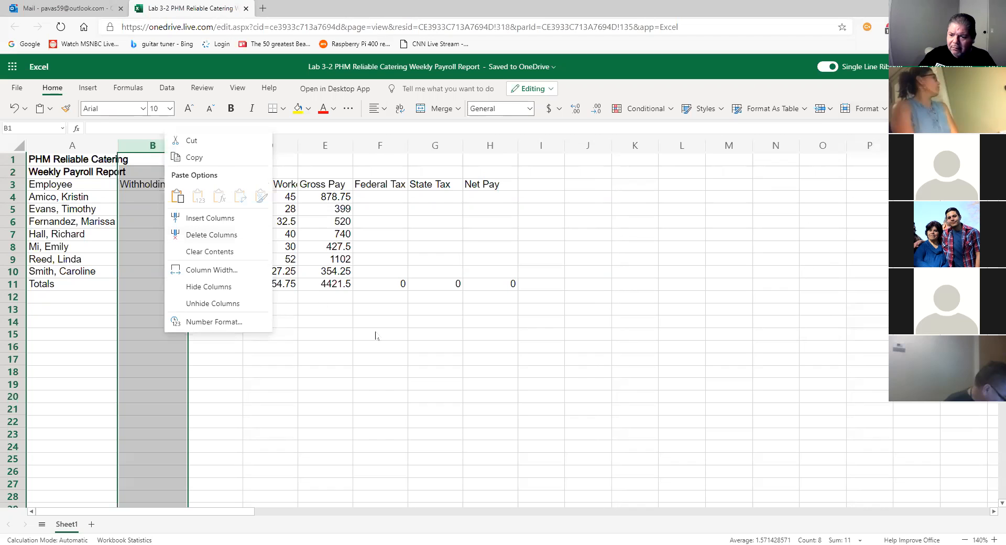
key(Escape)
click(155, 150)
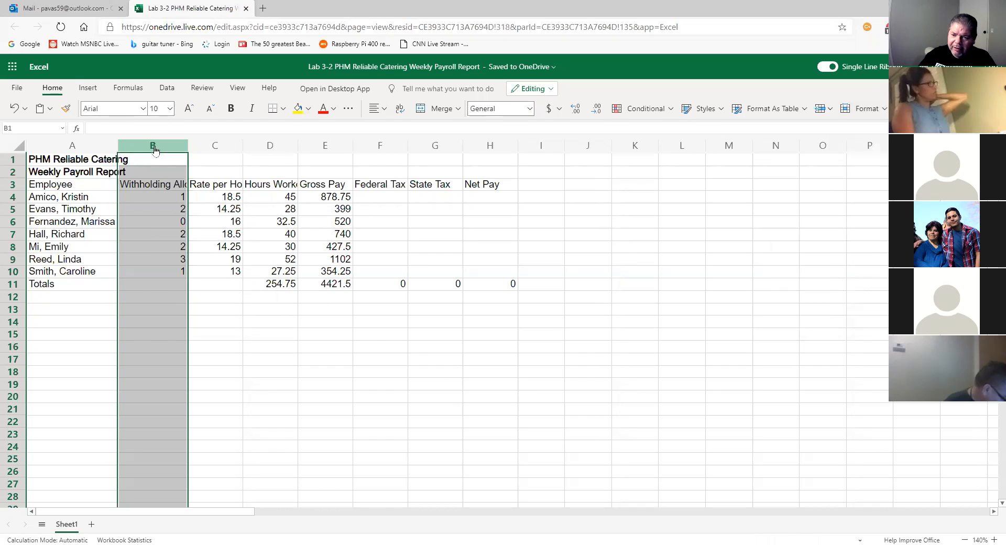
click(155, 150)
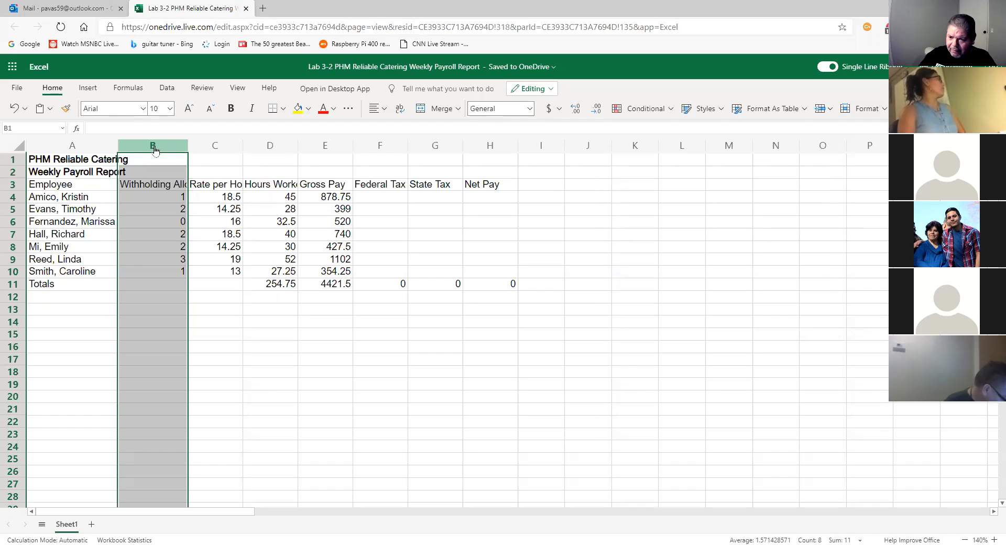
click(155, 150)
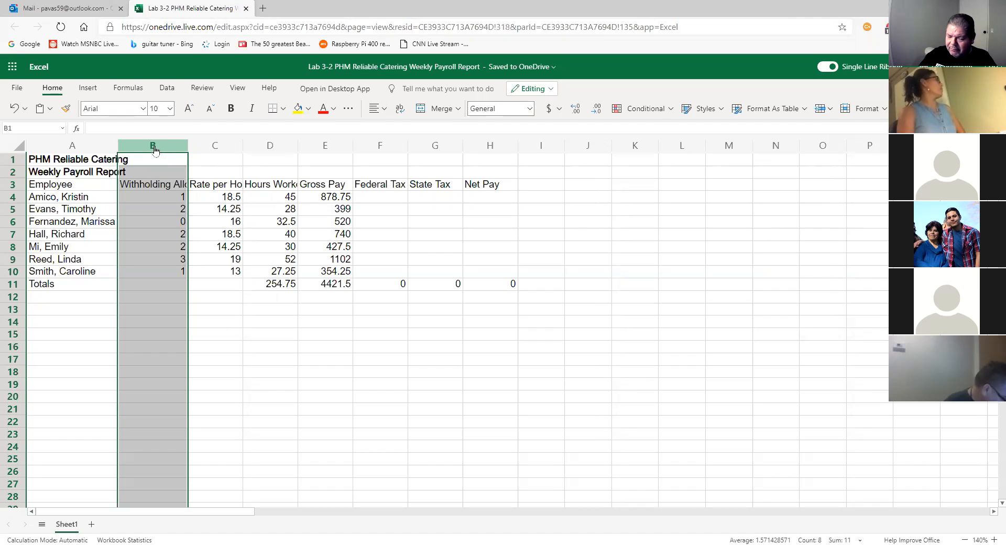
click(520, 388)
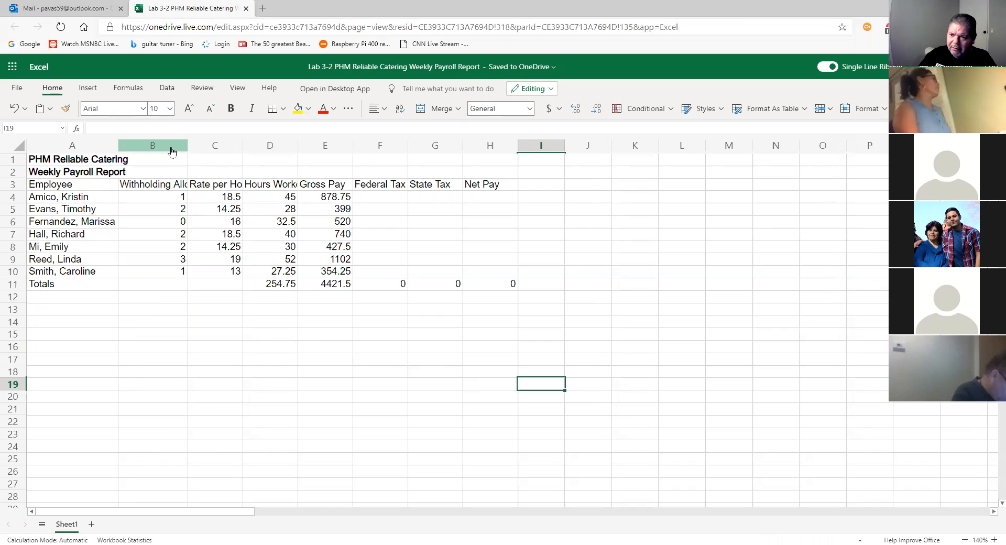
click(601, 309)
click(524, 322)
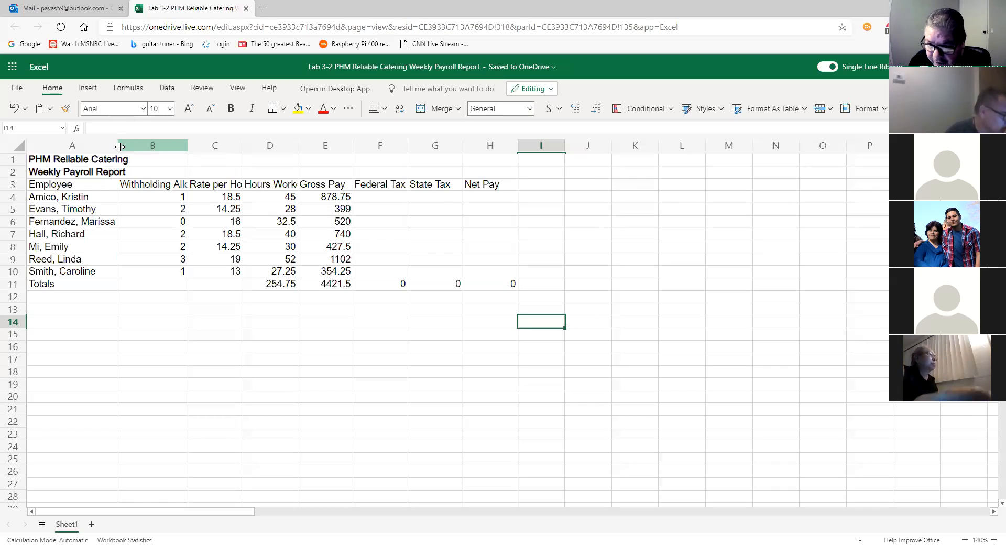
Widen the Employee column, column A, and resize columns B through K together to one equal width.
drag(120, 146, 192, 157)
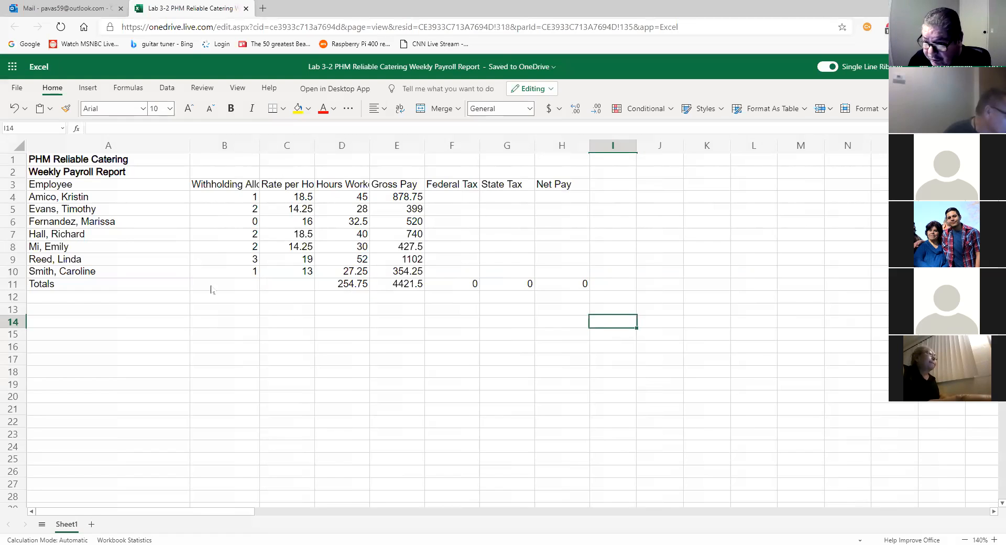
drag(243, 146, 722, 152)
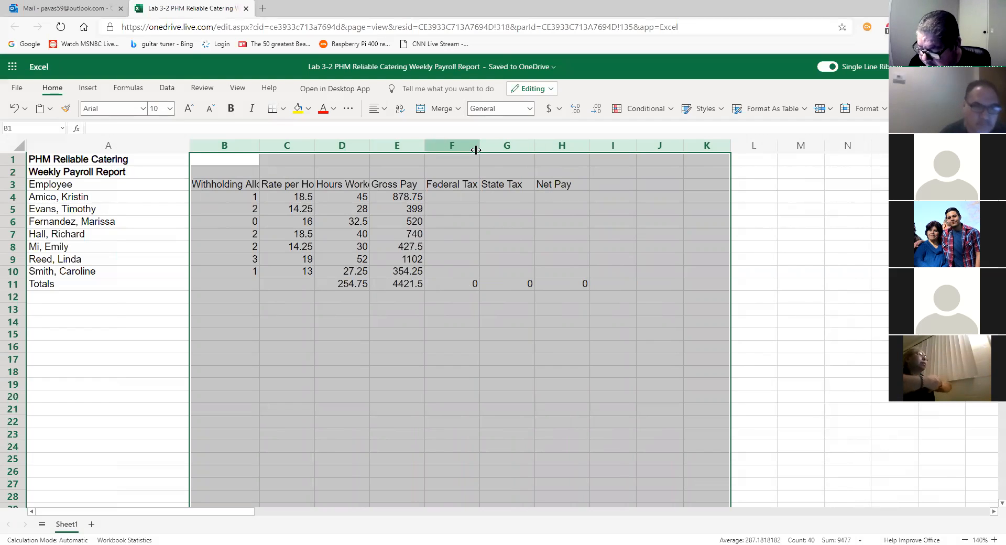
drag(476, 150, 482, 154)
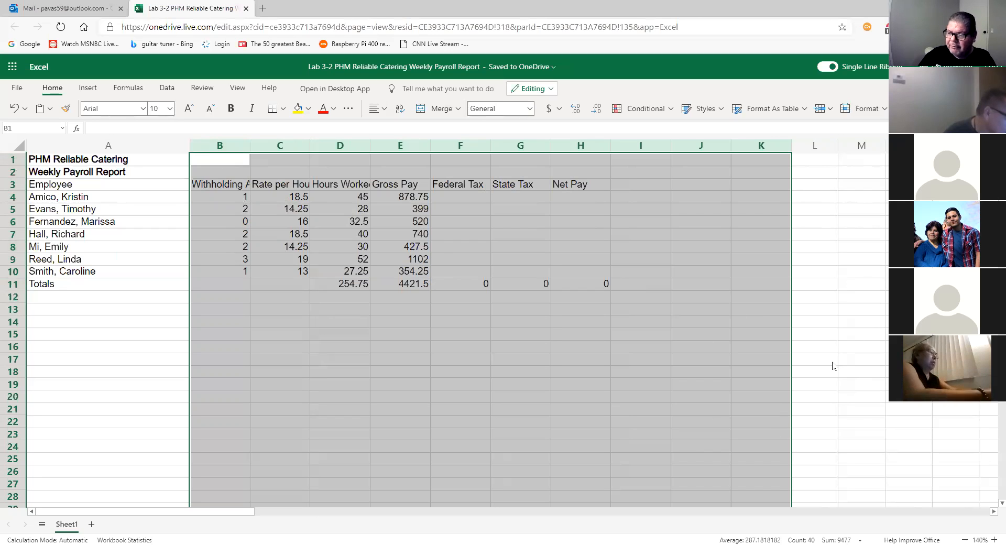
click(729, 370)
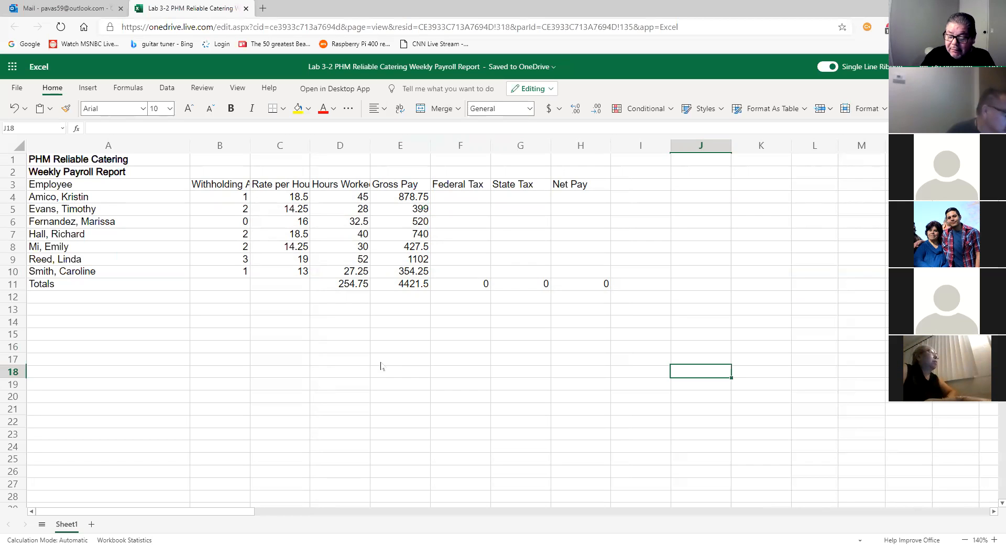
Try wrapping the Withholding Allowances heading in cell B3, and undo the wrap.
click(220, 185)
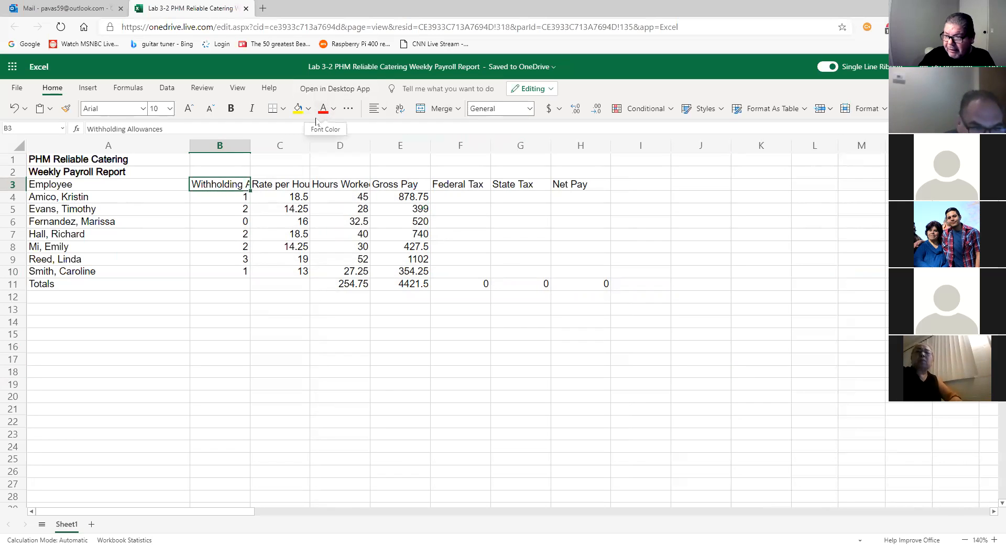
click(398, 110)
click(385, 110)
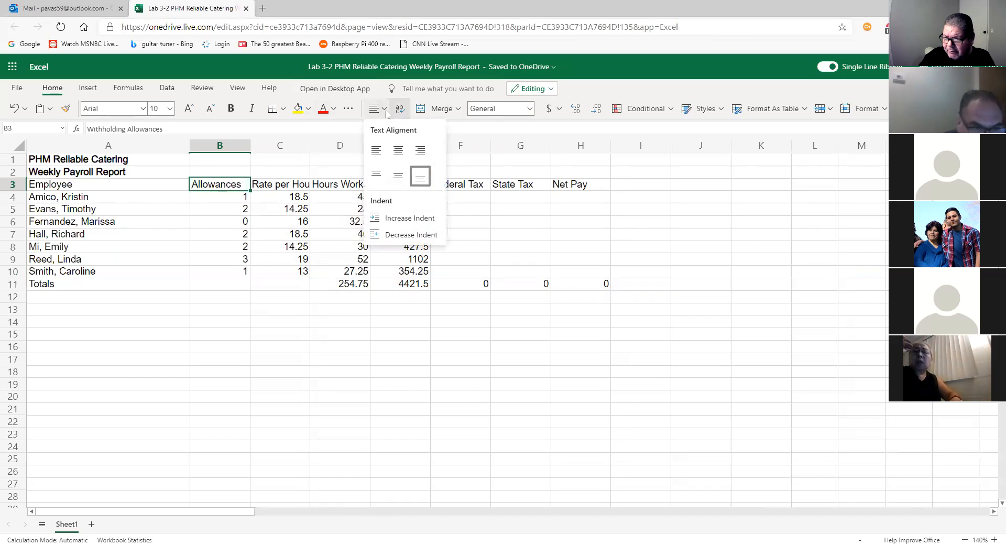
click(221, 181)
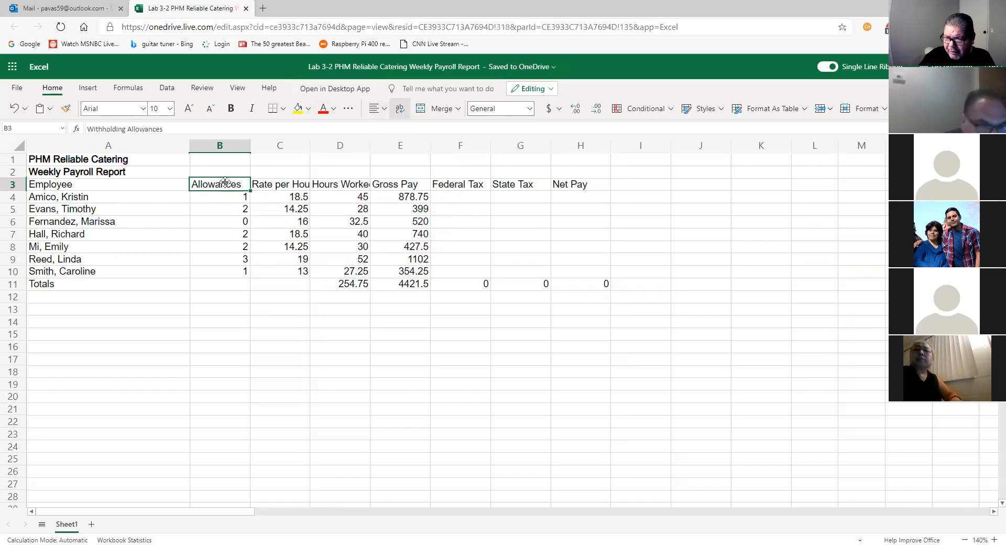
click(216, 201)
click(223, 187)
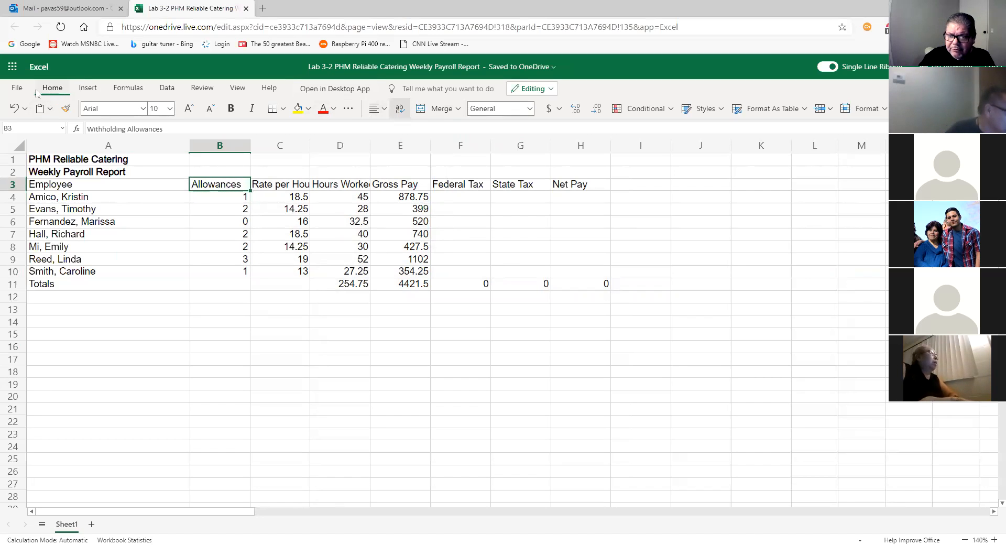
click(14, 108)
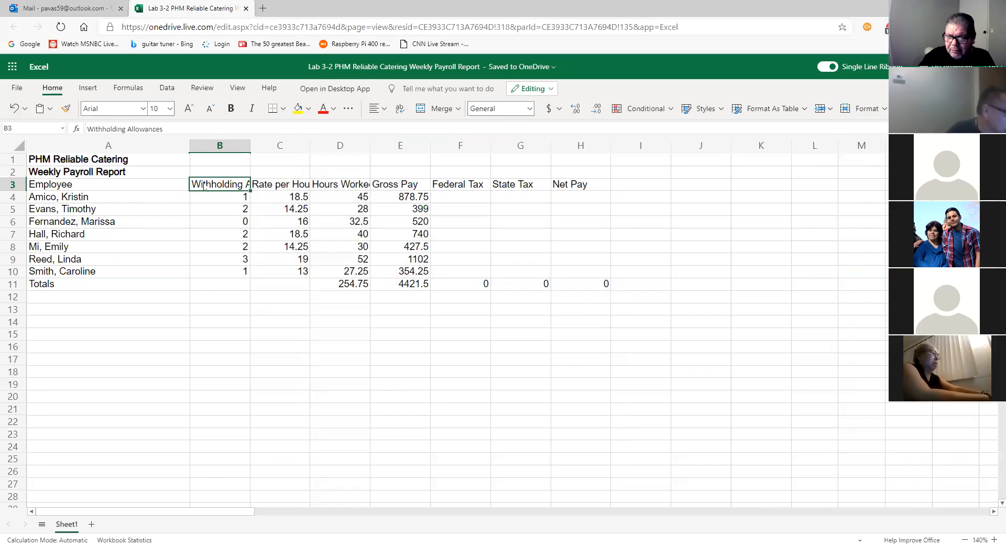
Check the text alignment options for cell B3 and retry wrapping its Withholding Allowances heading.
click(384, 109)
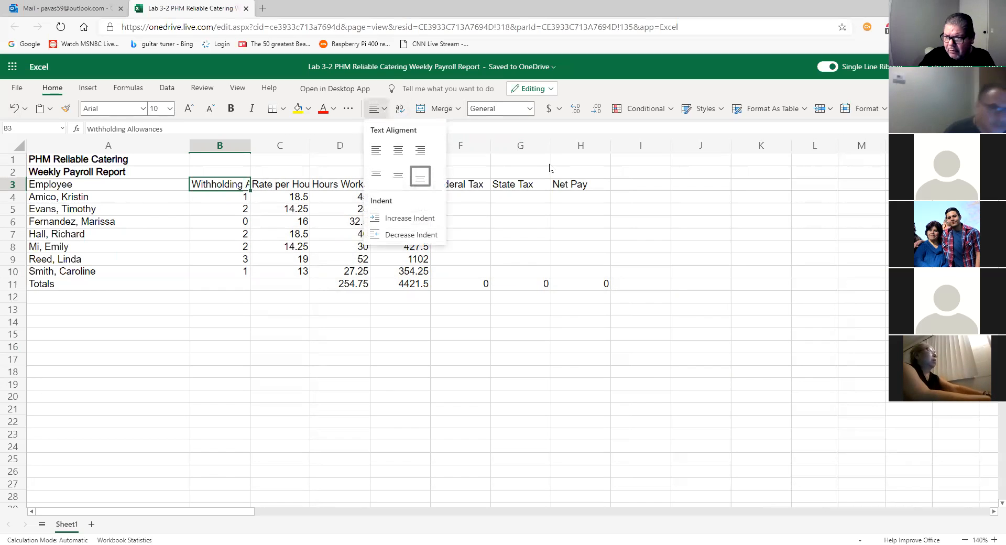
click(400, 114)
click(400, 115)
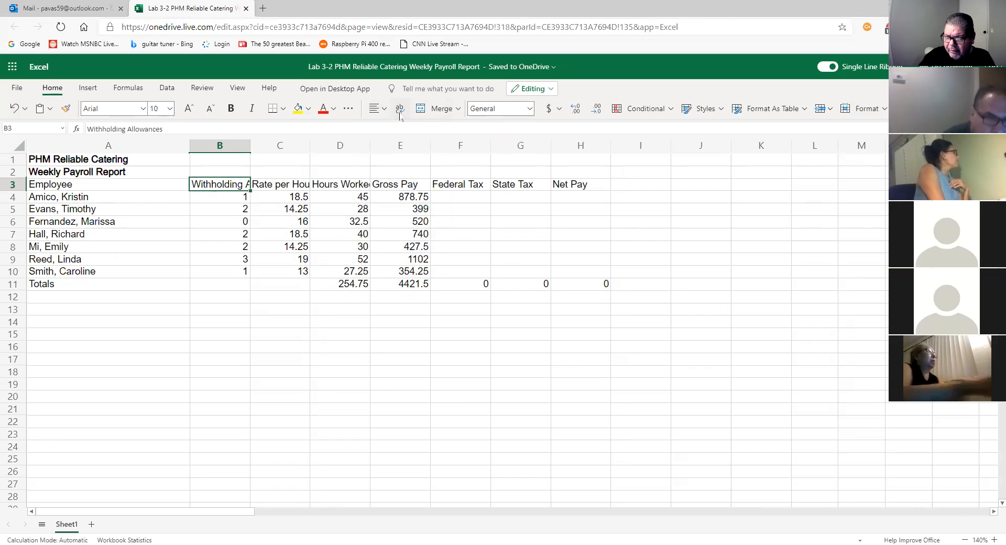
Wrap the text of the Withholding Allowances heading in cell B3.
click(400, 114)
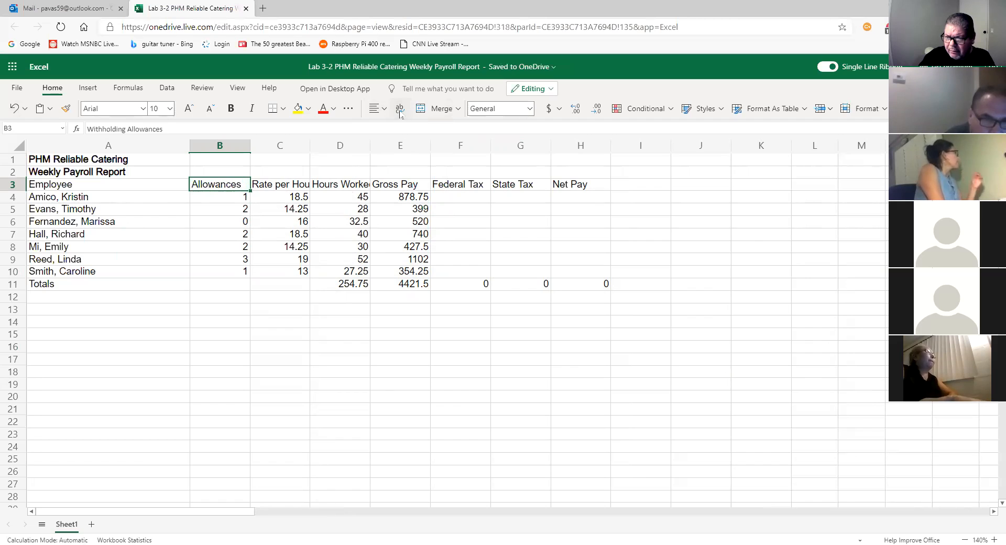
click(237, 270)
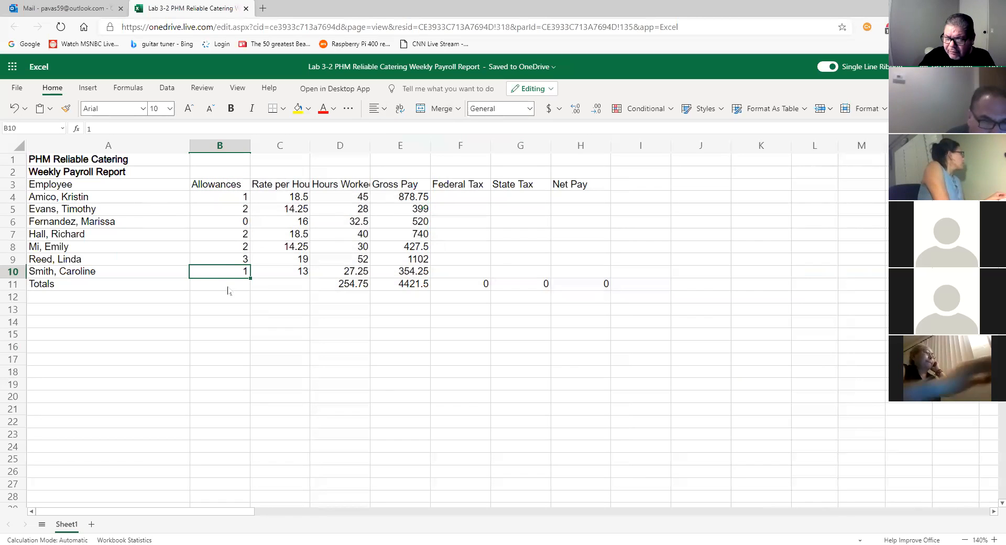
click(219, 189)
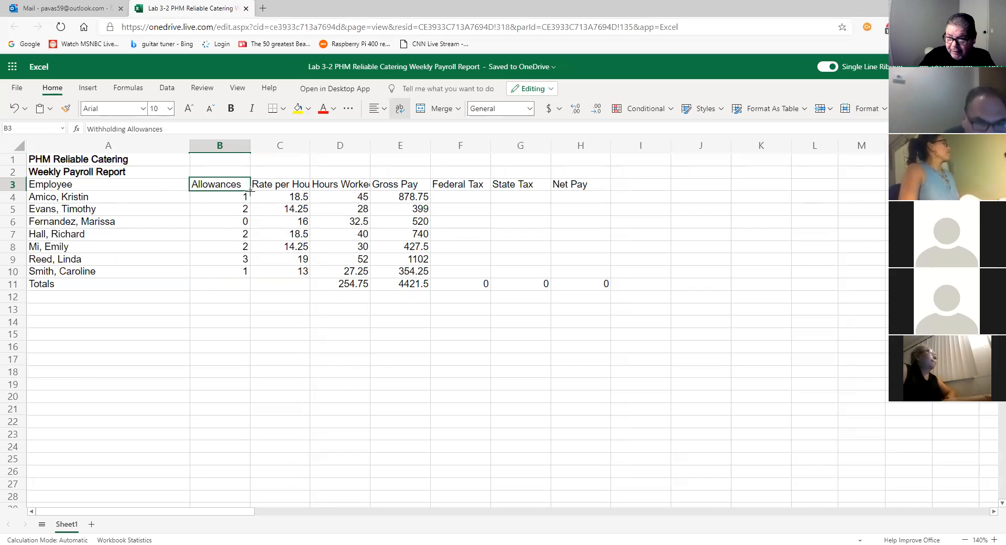
right_click(12, 196)
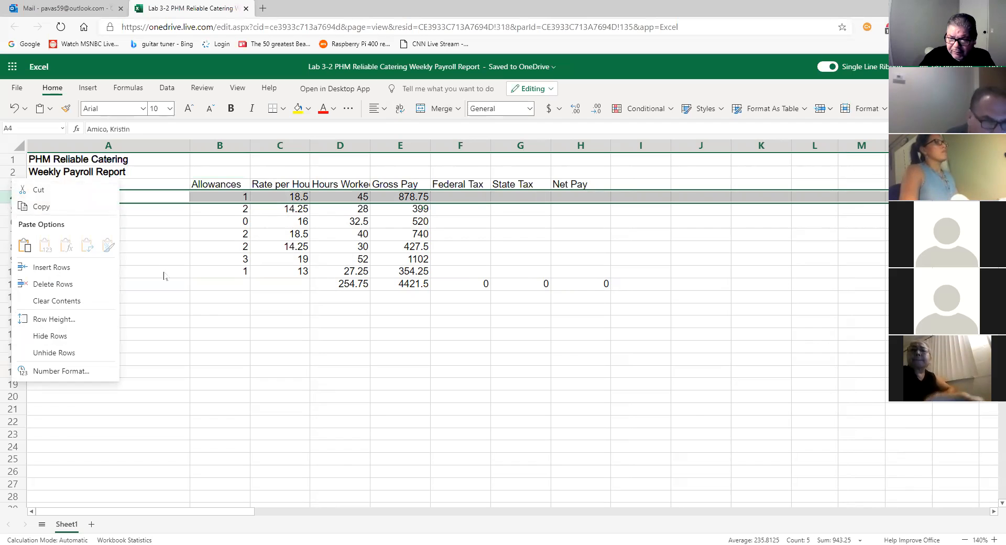
click(69, 320)
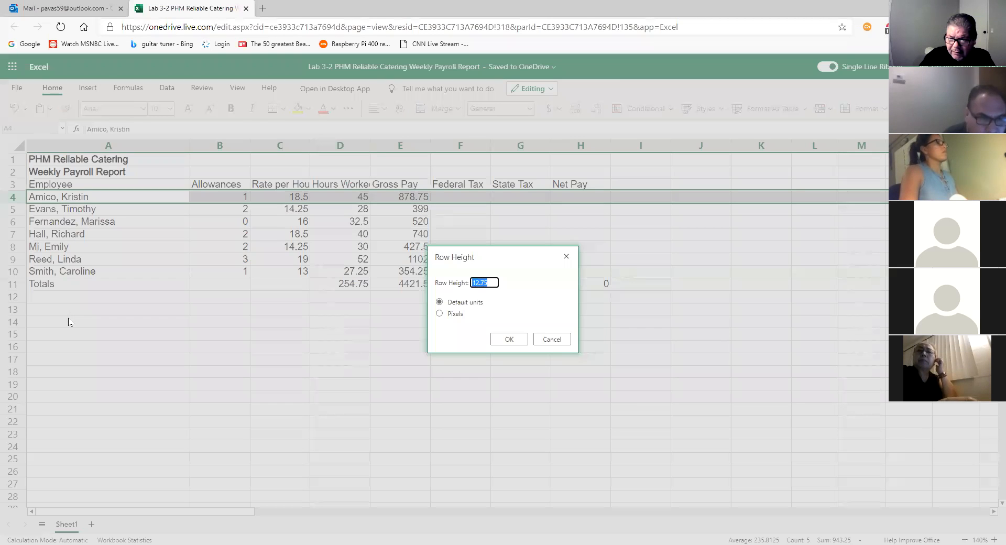
click(556, 349)
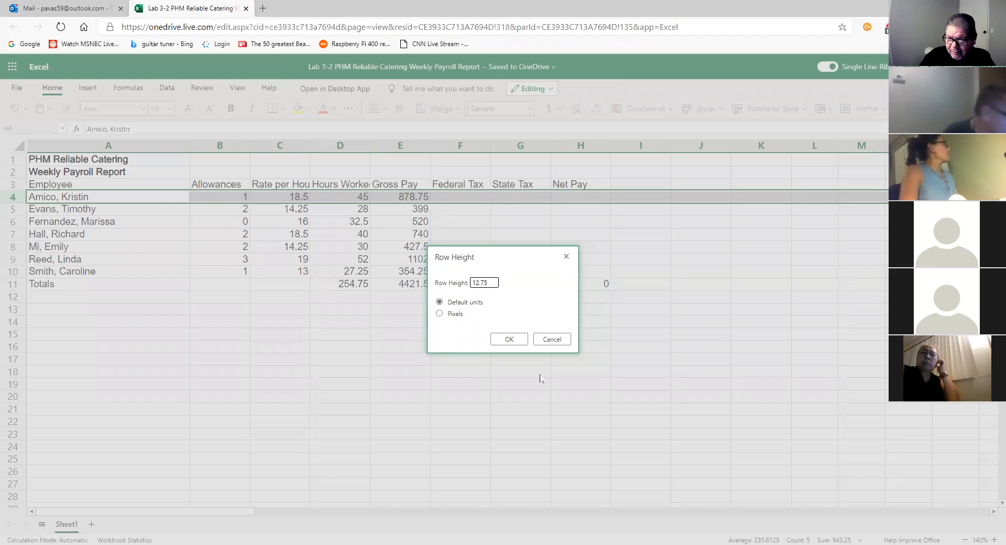
click(552, 339)
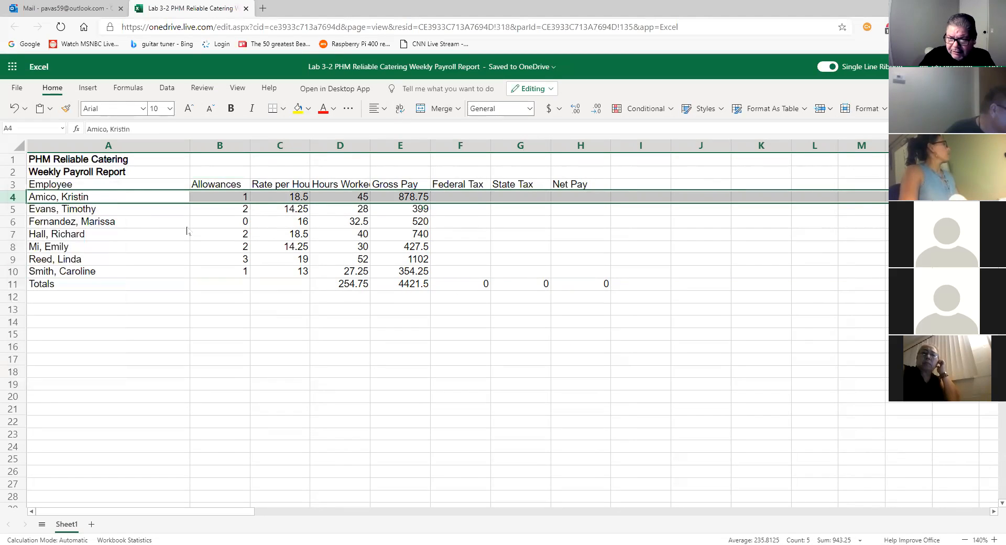
Increase the height of row 3 just enough to fit both lines of the wrapped Withholding Allowances heading.
click(20, 184)
drag(21, 190, 22, 207)
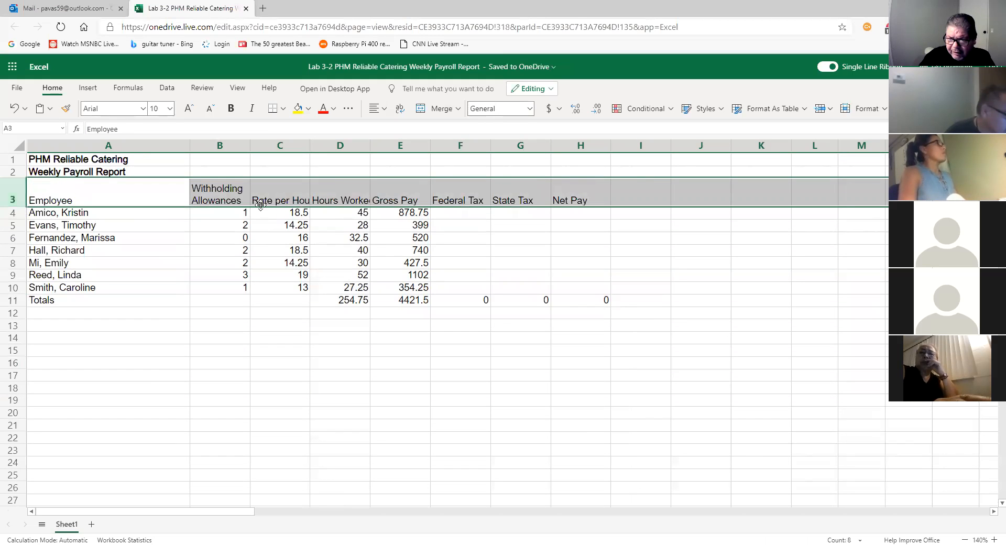
click(212, 318)
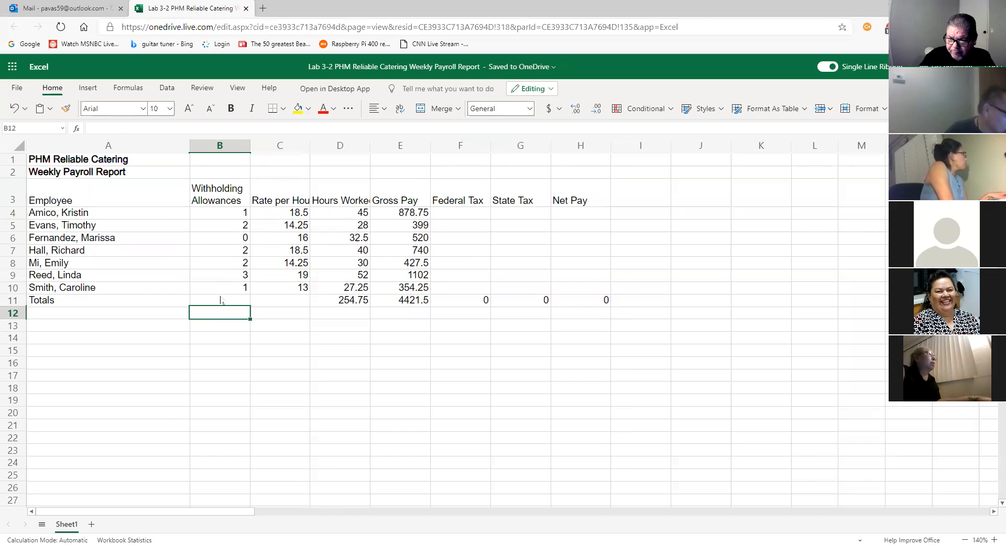
click(225, 203)
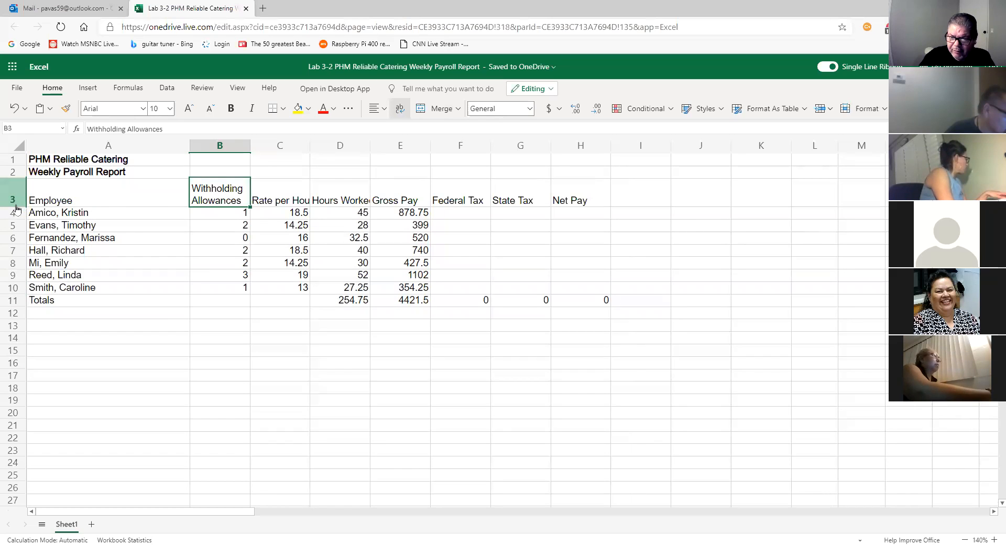
drag(17, 203, 18, 202)
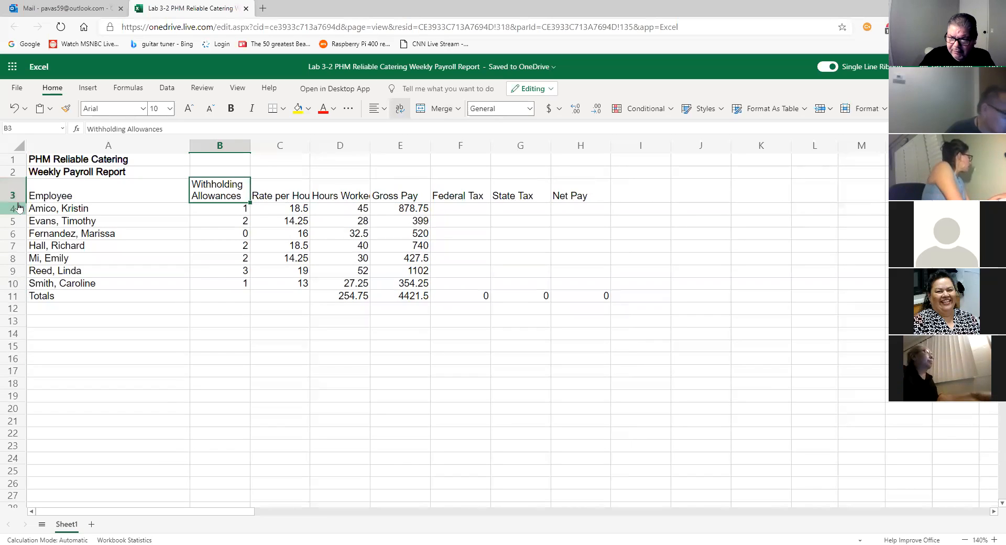
drag(21, 203, 21, 202)
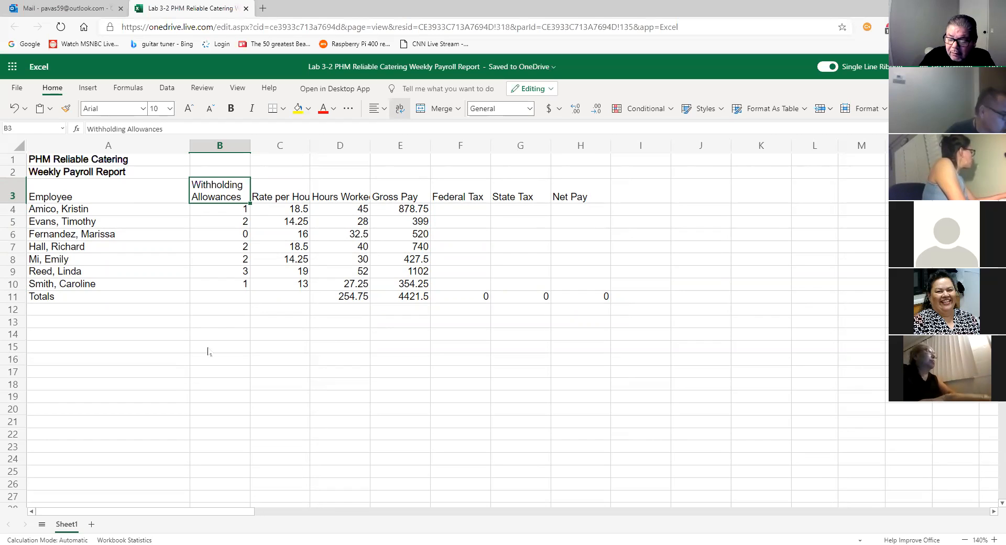
Apply text wrapping to all the column headings in row 3.
click(19, 196)
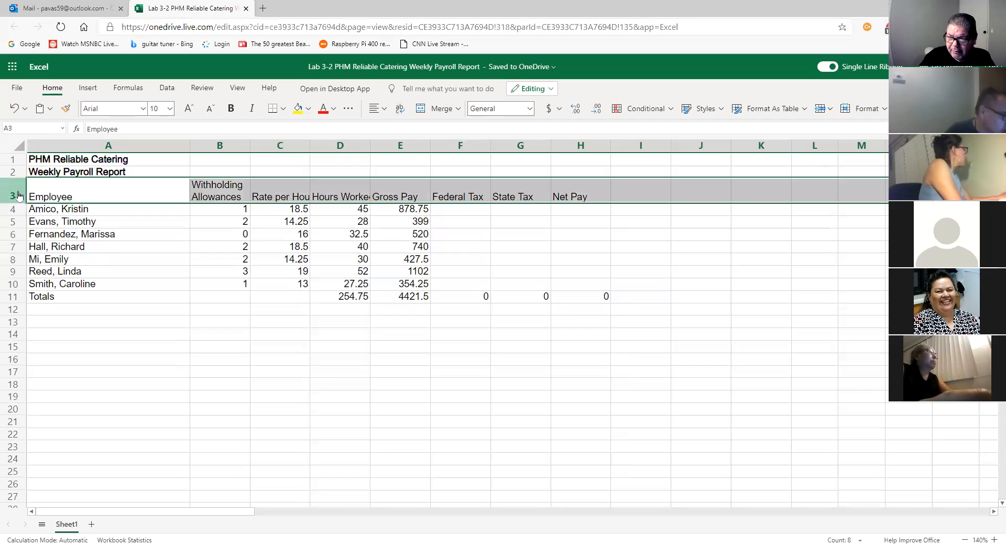
click(401, 109)
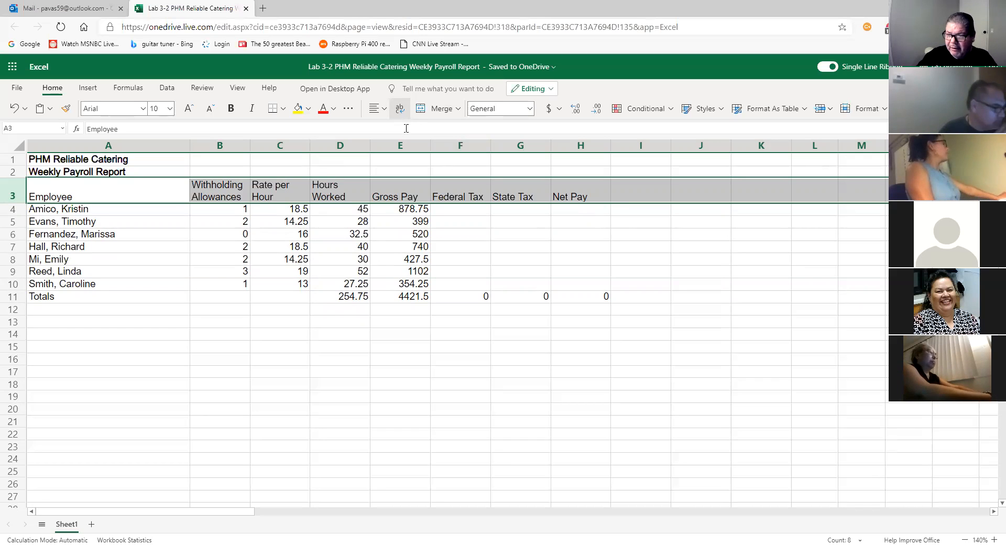
click(391, 333)
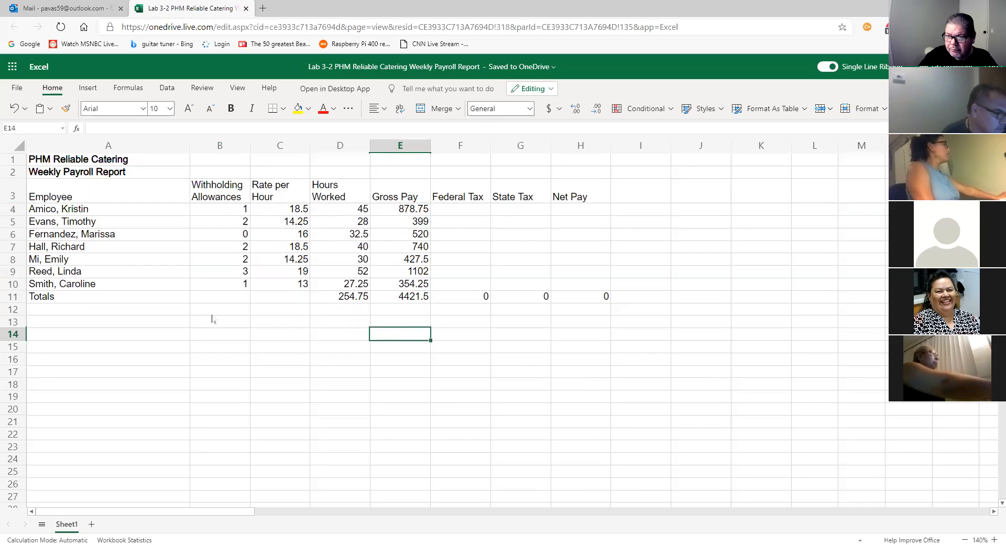
click(237, 199)
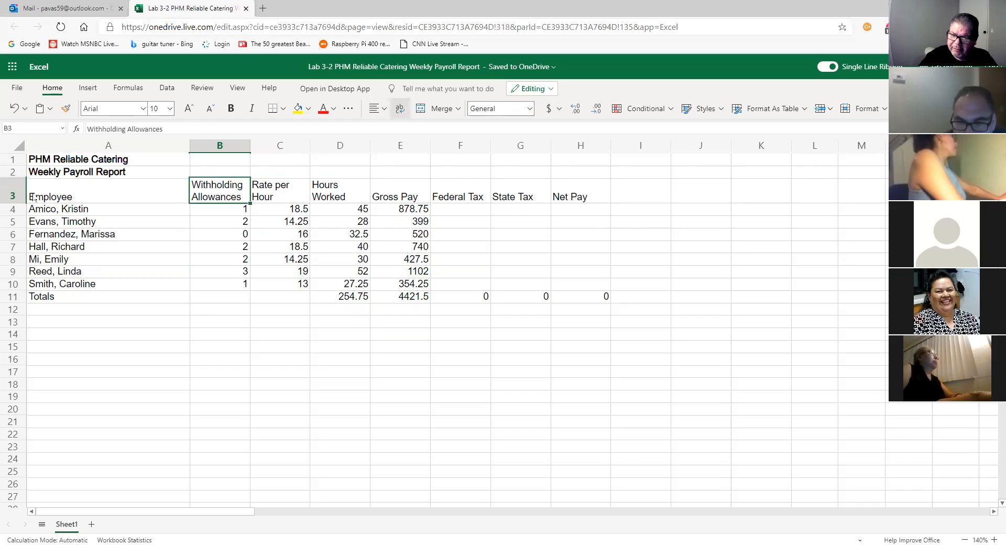
click(14, 194)
click(401, 110)
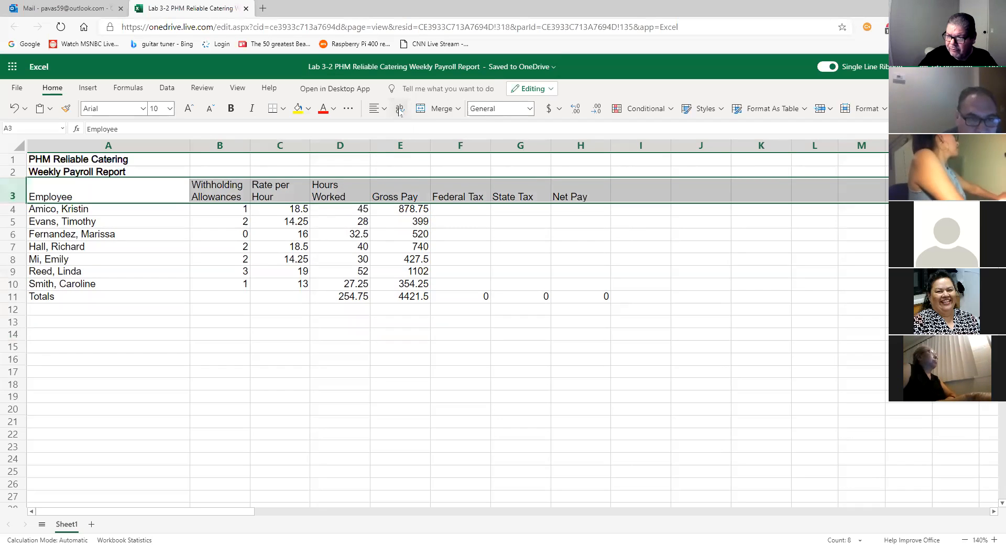
click(10, 195)
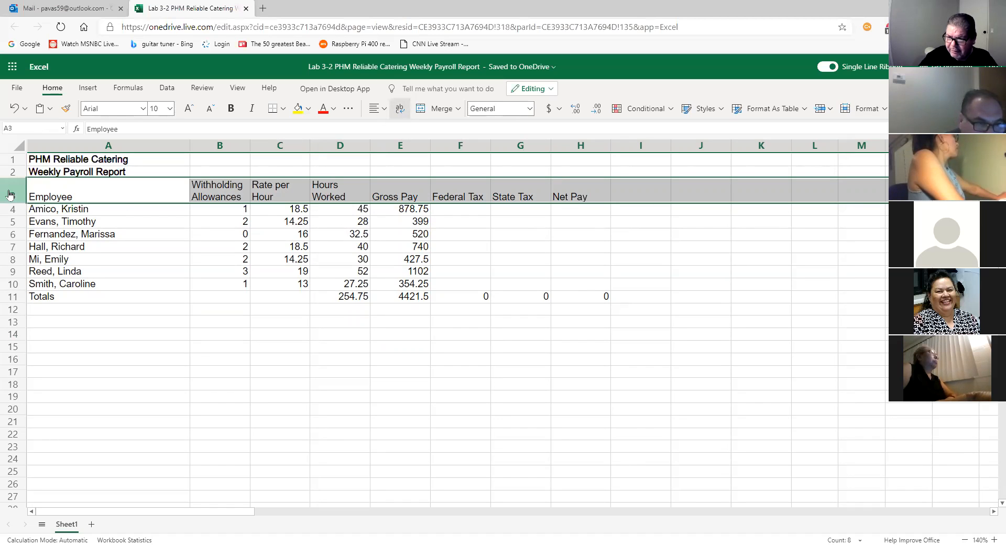
click(398, 114)
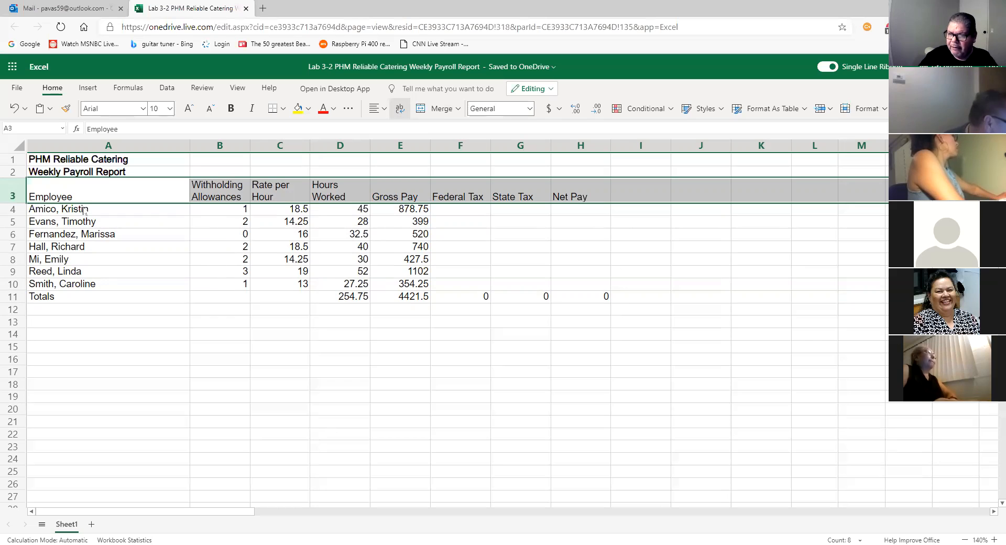
click(12, 197)
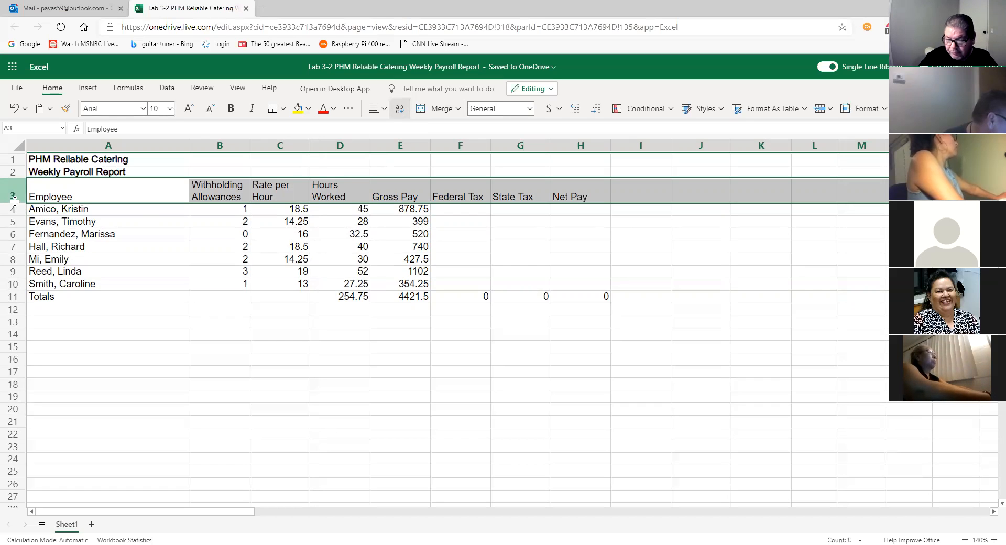
click(341, 338)
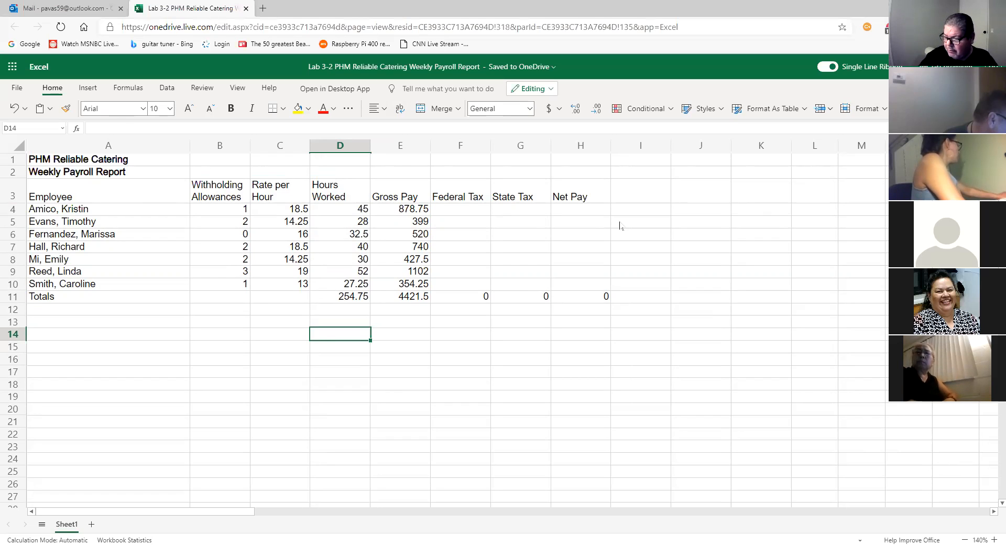
click(600, 56)
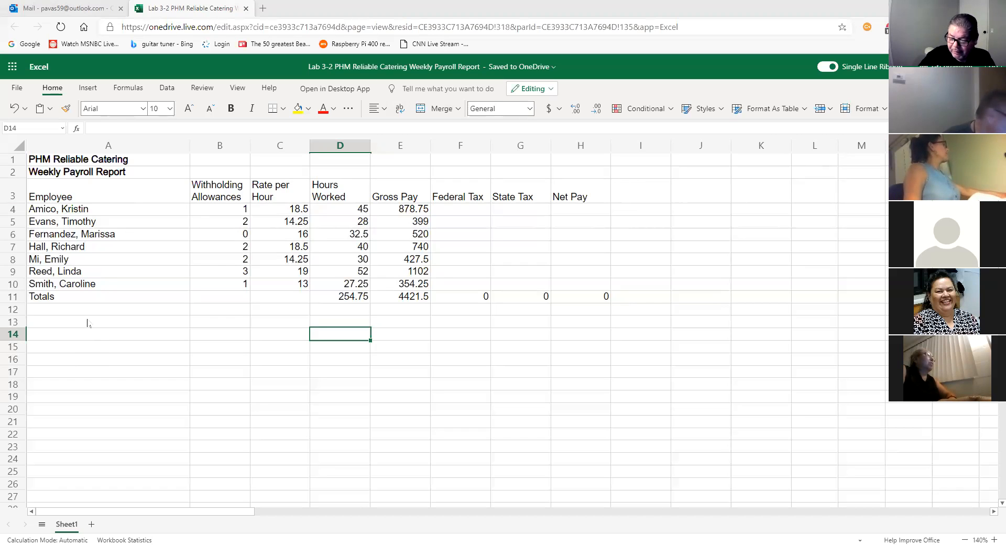
Delete row 5, the second employee's record, from the payroll sheet.
click(12, 222)
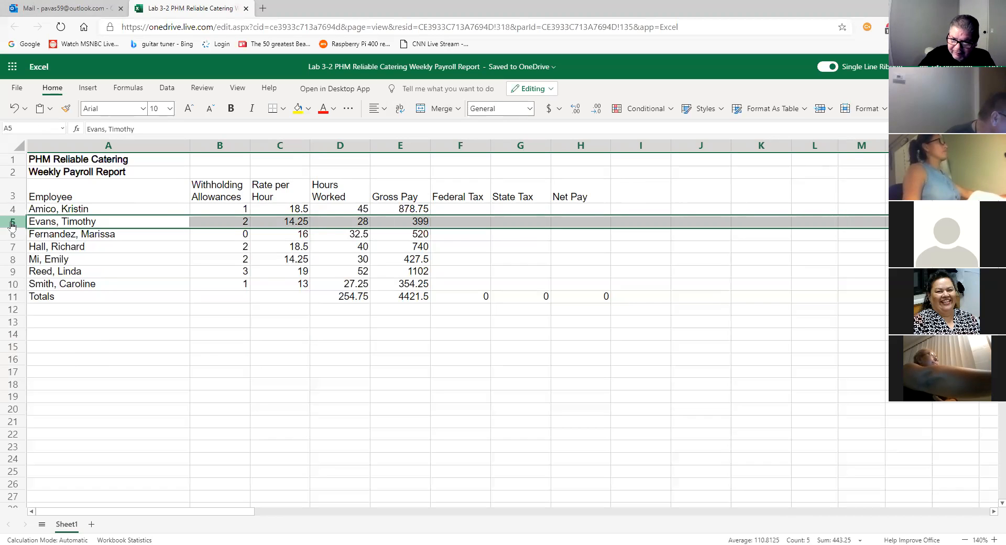
right_click(12, 225)
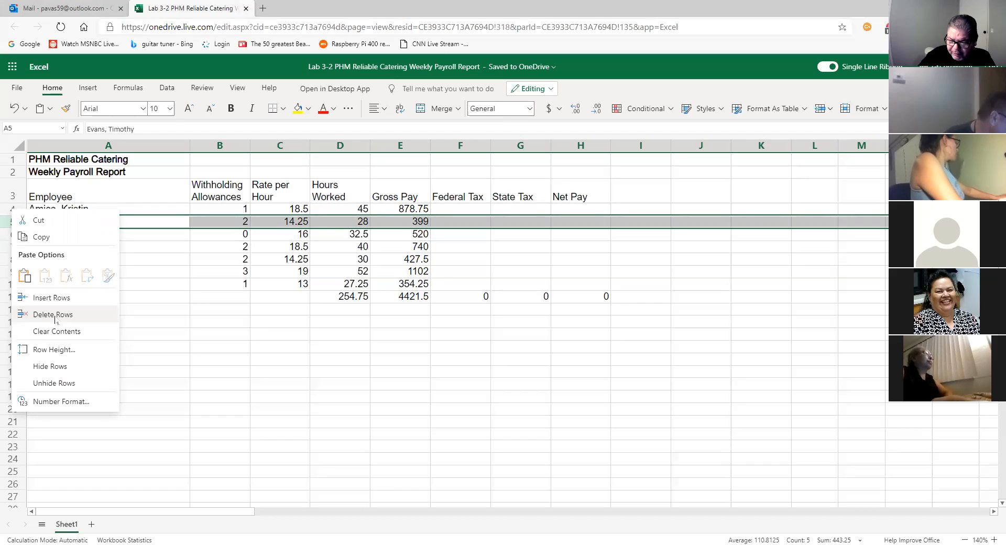
click(55, 315)
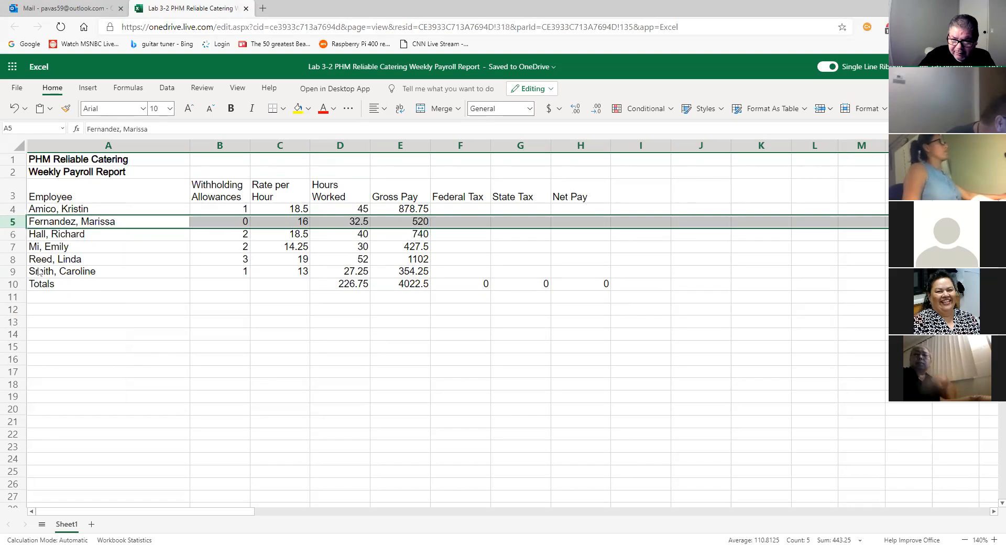
Insert two blank rows above the employee record in row 7.
click(20, 247)
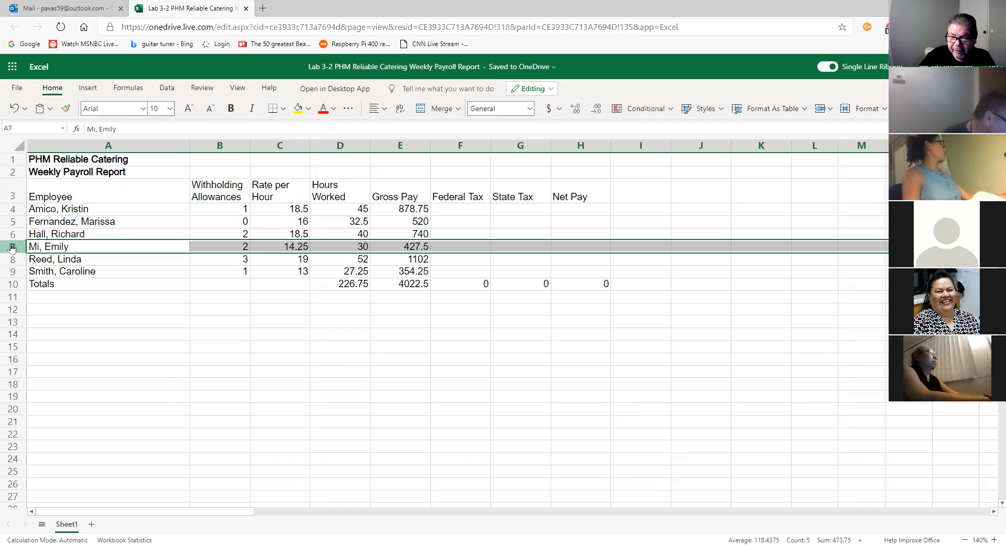
right_click(13, 248)
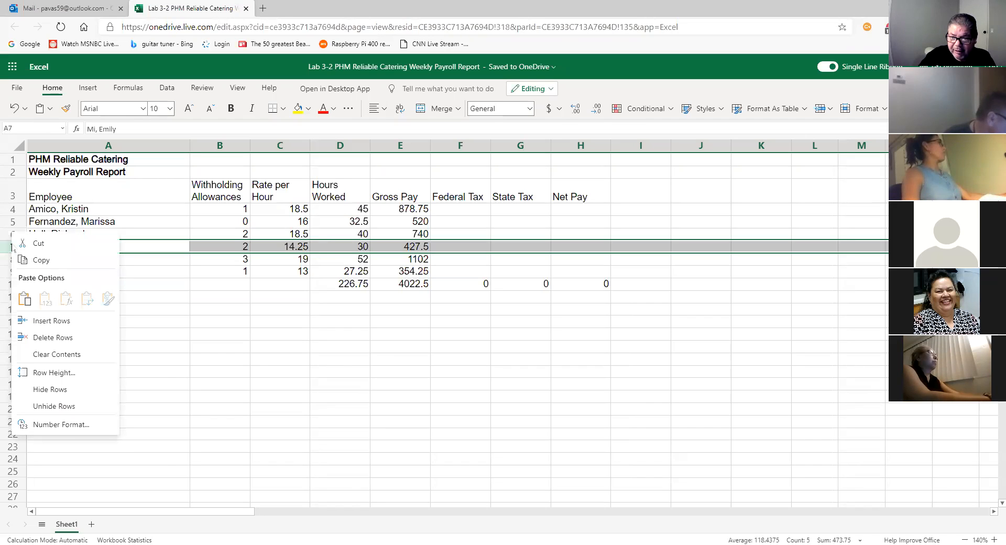
click(59, 326)
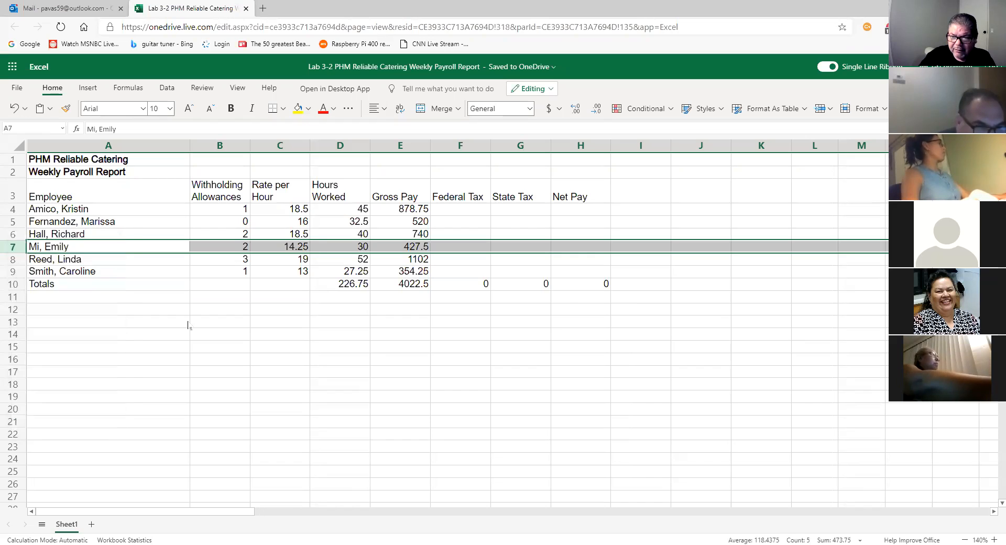
right_click(16, 253)
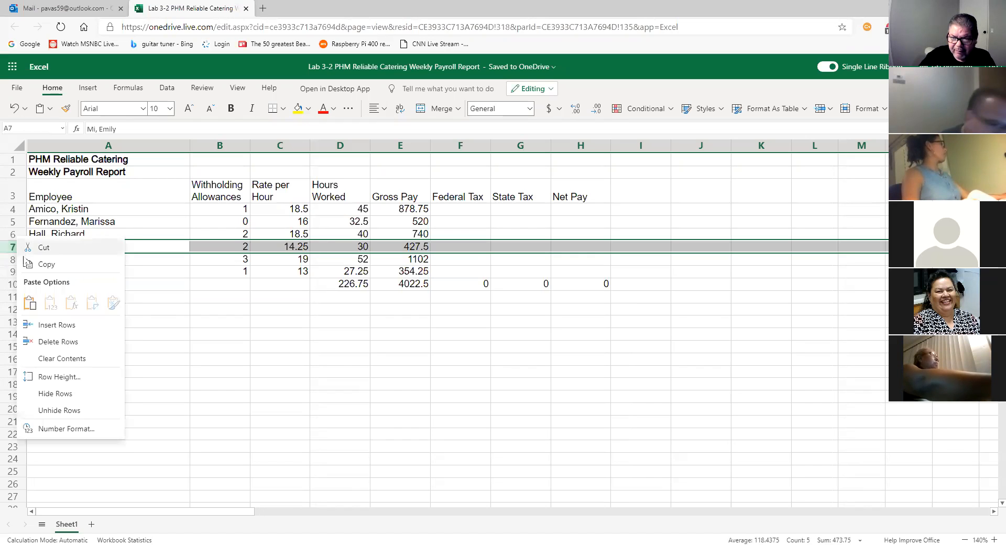
click(48, 325)
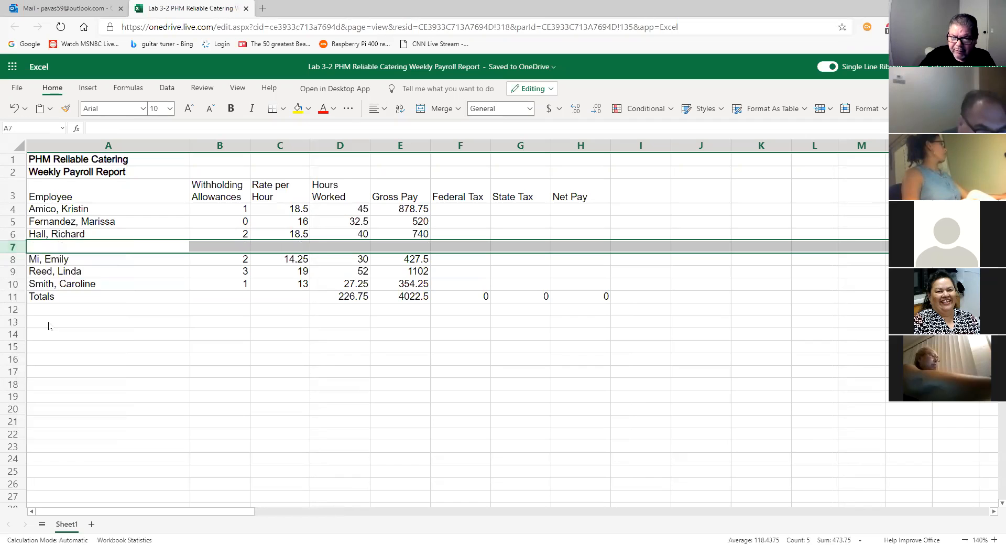
right_click(18, 250)
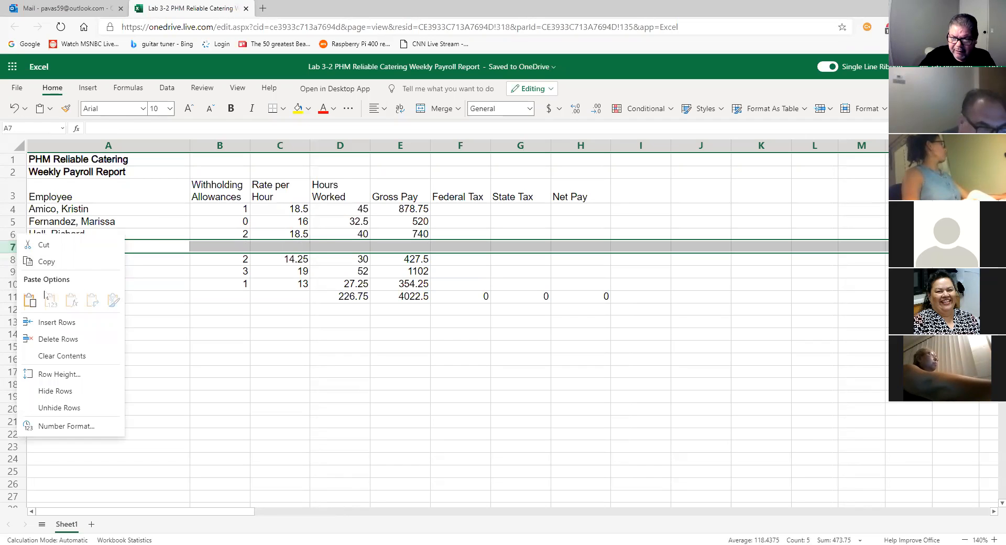
click(49, 322)
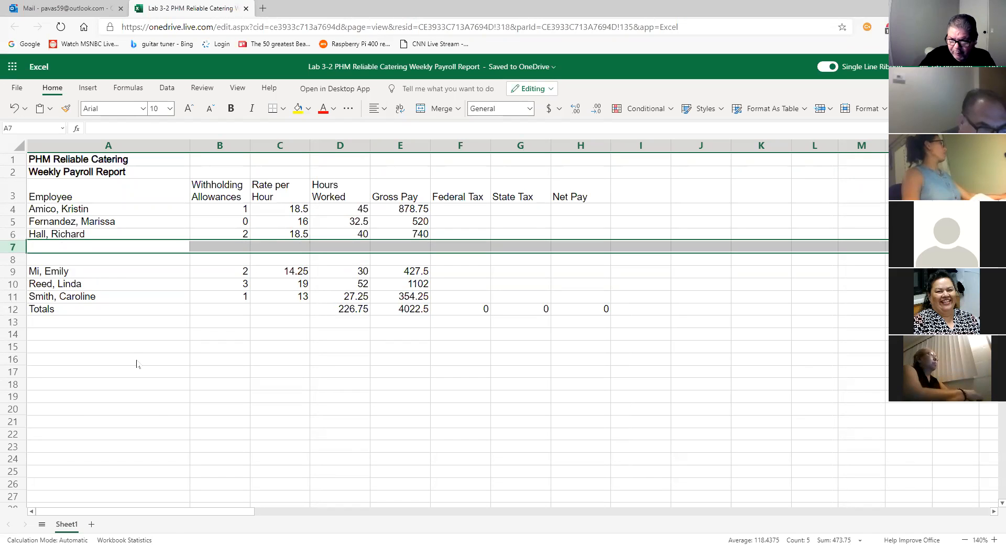
click(58, 250)
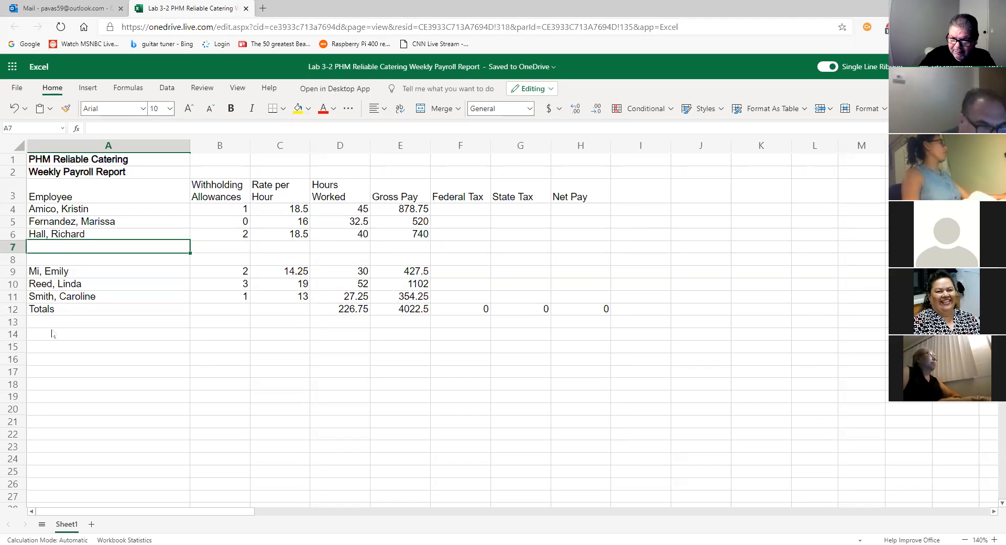
right_click(16, 272)
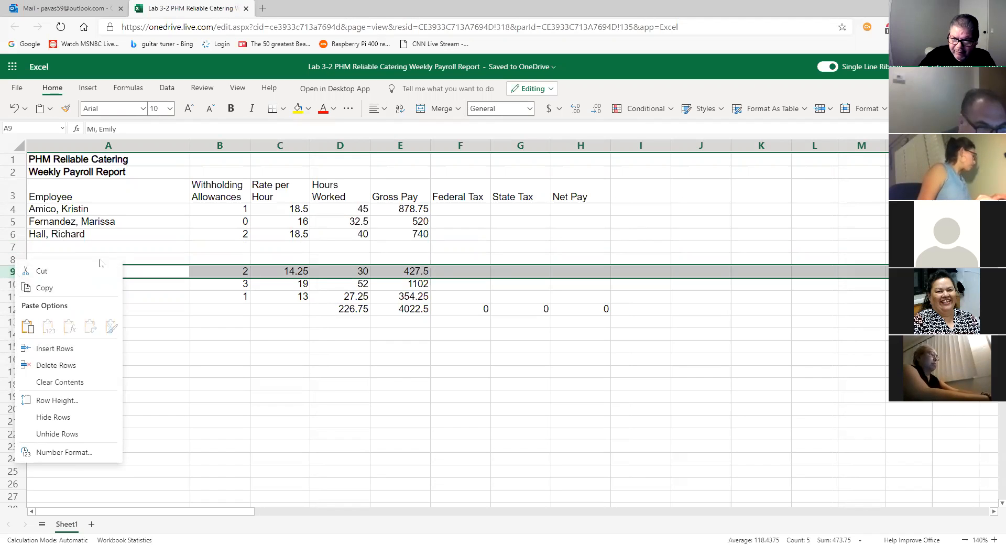
key(Escape)
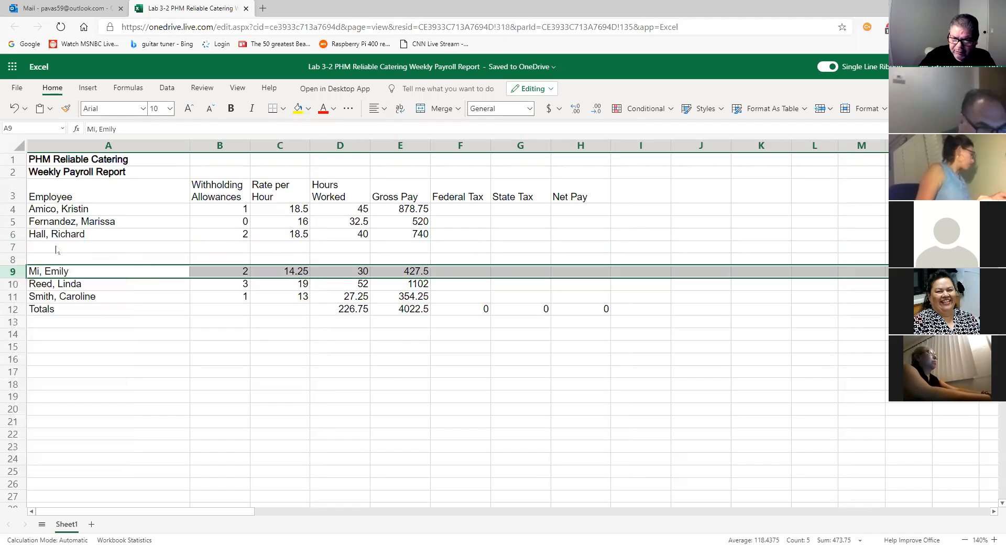
click(56, 250)
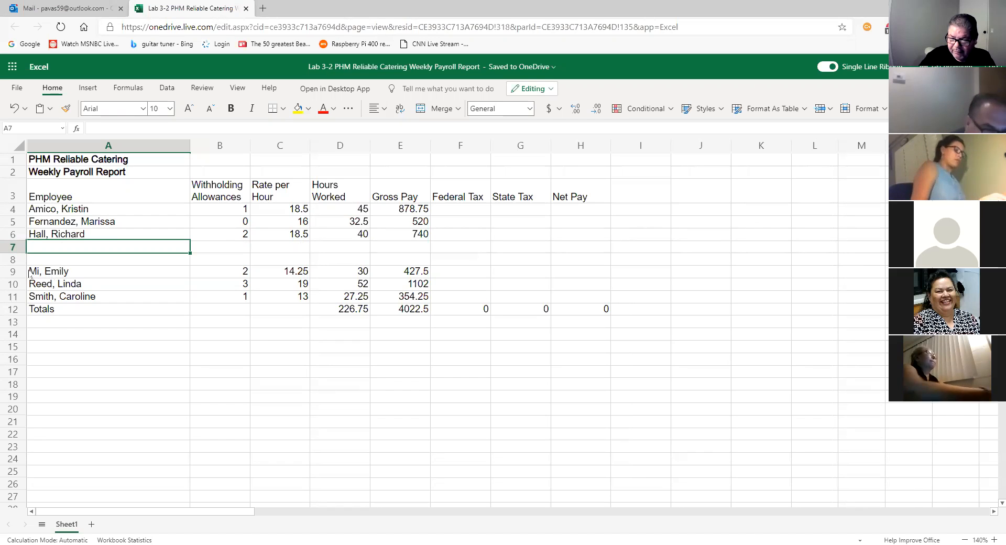
click(12, 272)
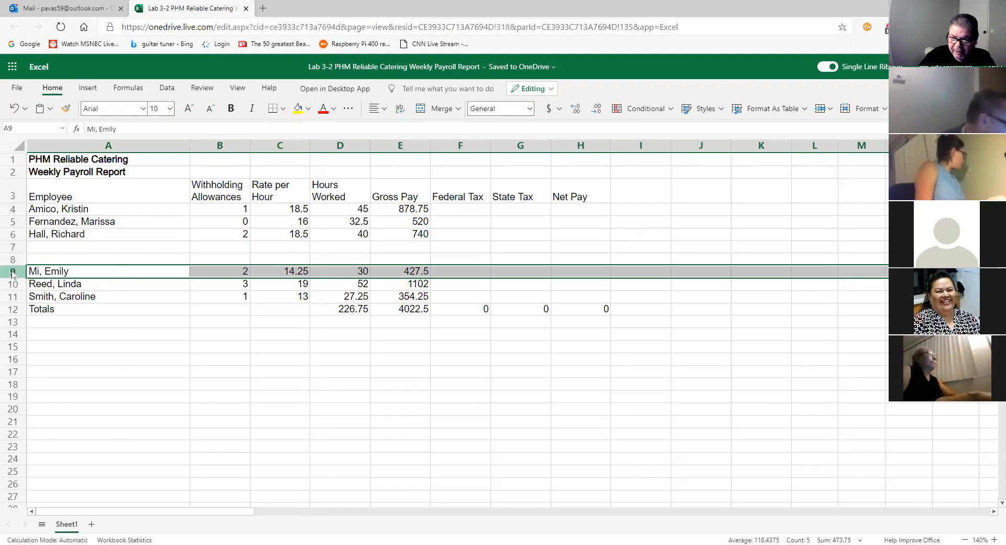
right_click(12, 273)
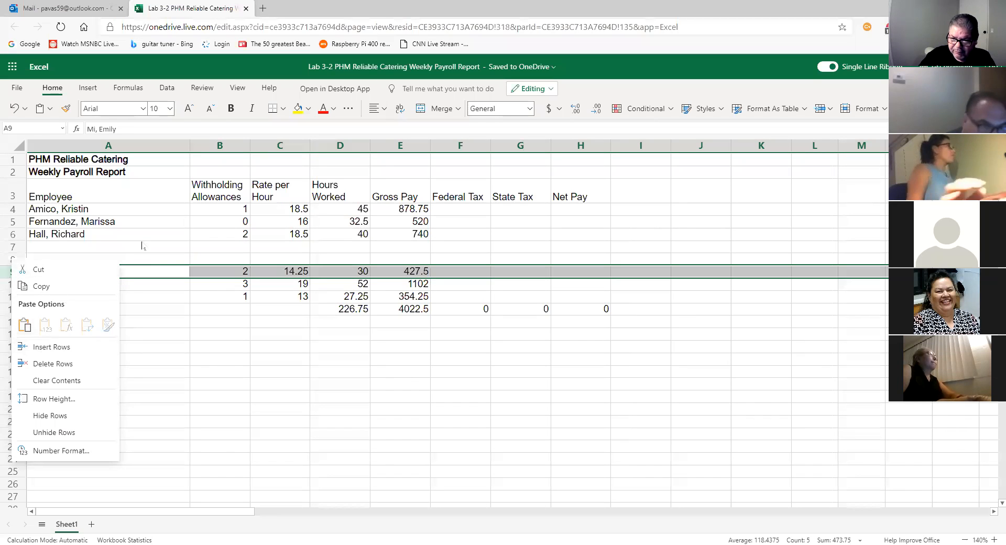
click(119, 254)
click(50, 248)
click(48, 260)
click(48, 249)
click(48, 259)
Enter the first new employee's name in cell A7, with a comma between its two parts.
click(47, 249)
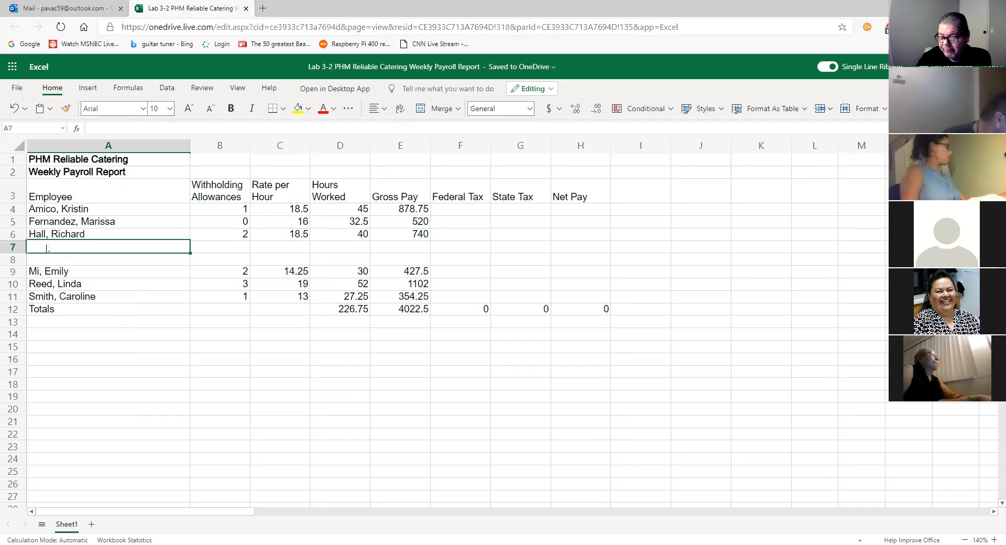
text(James, )
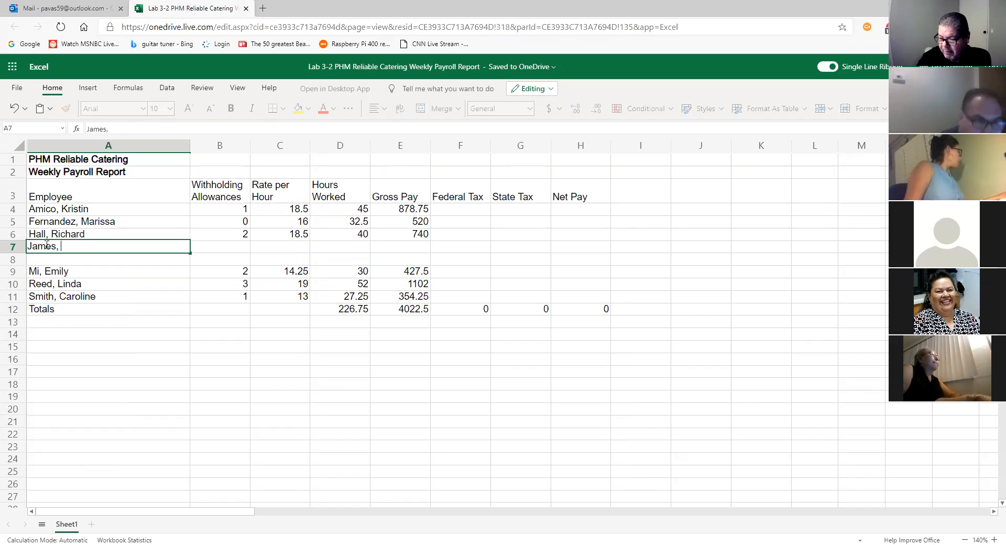
text(Michael)
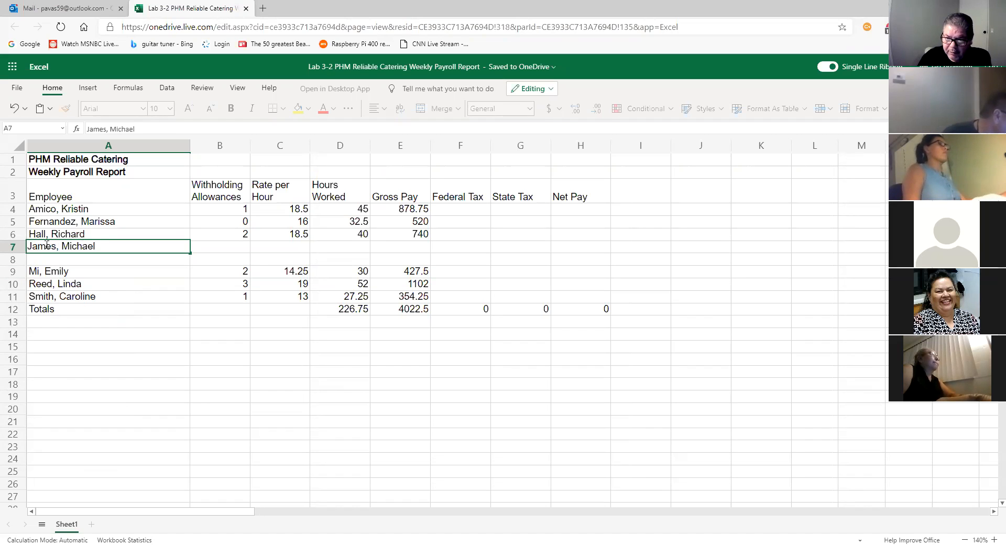
key(Return)
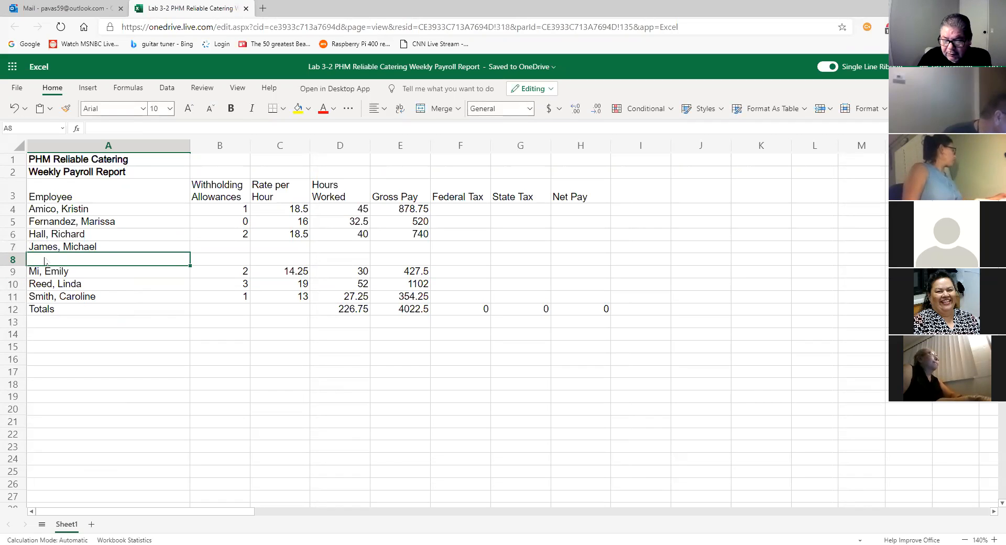
Fill in row 7 with 2 withholding allowances, a rate per hour of 16.50 and 32.5 hours worked.
click(228, 243)
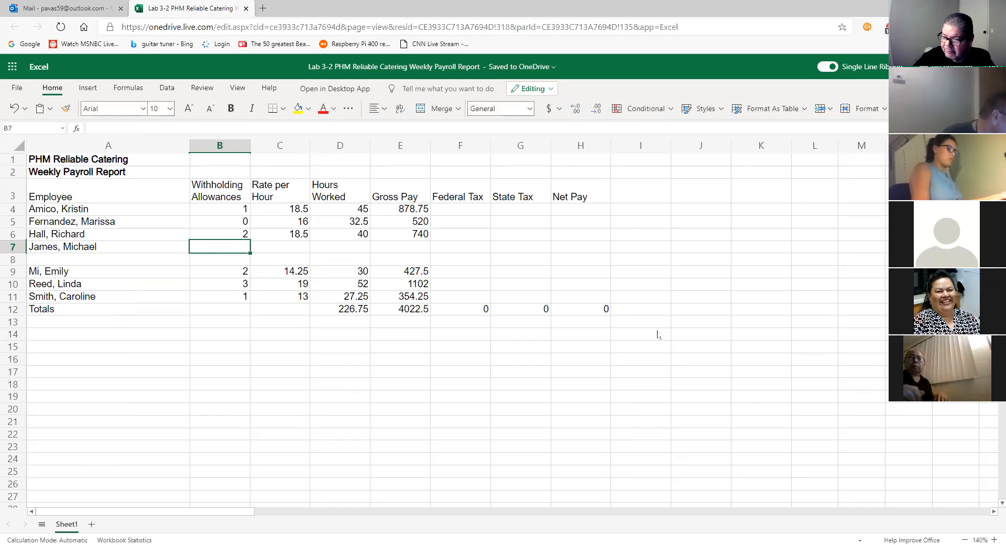
text(2)
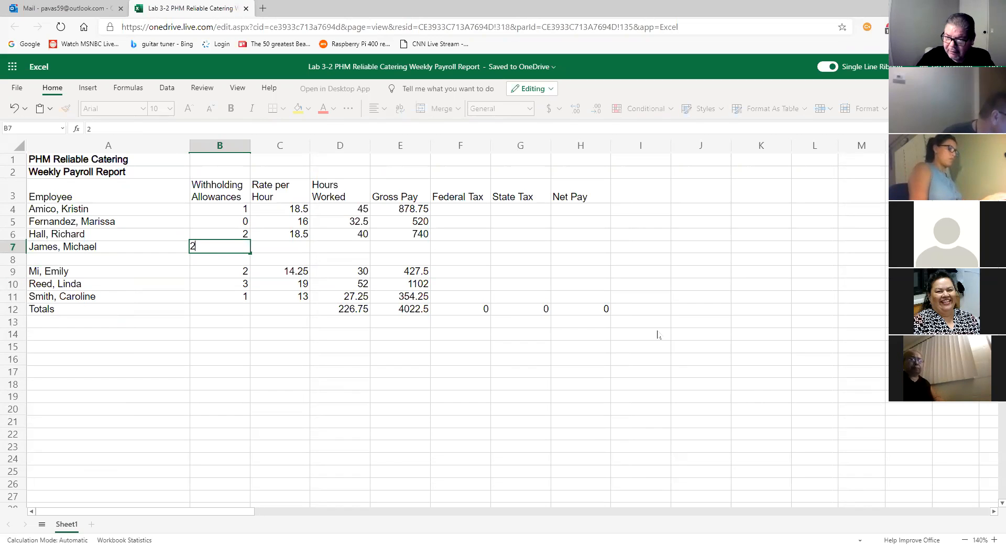
click(308, 247)
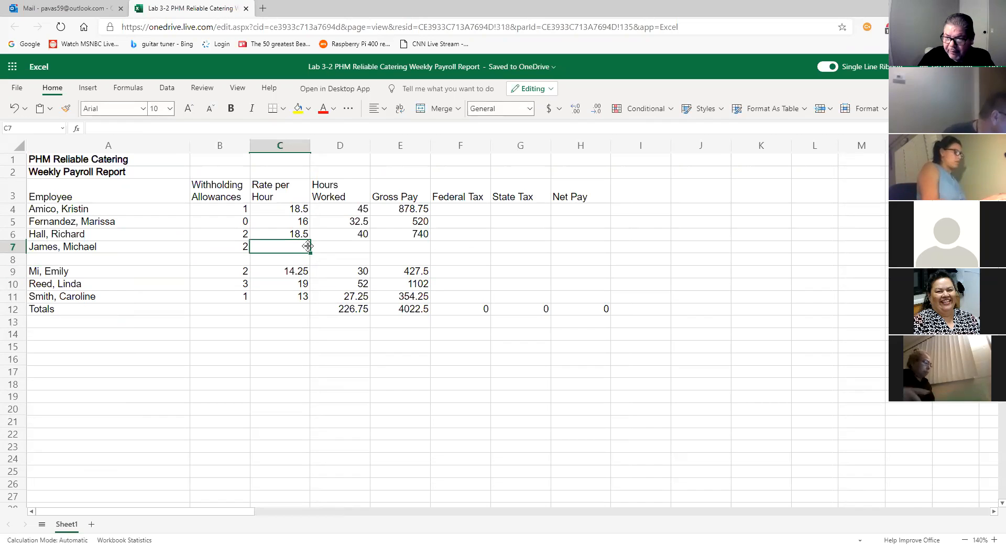
text(16.50)
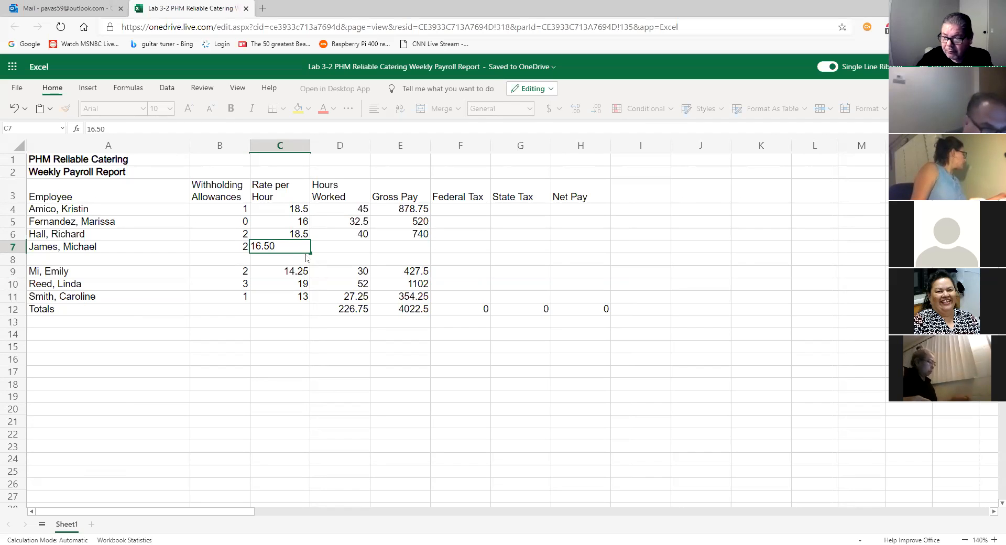
key(Tab)
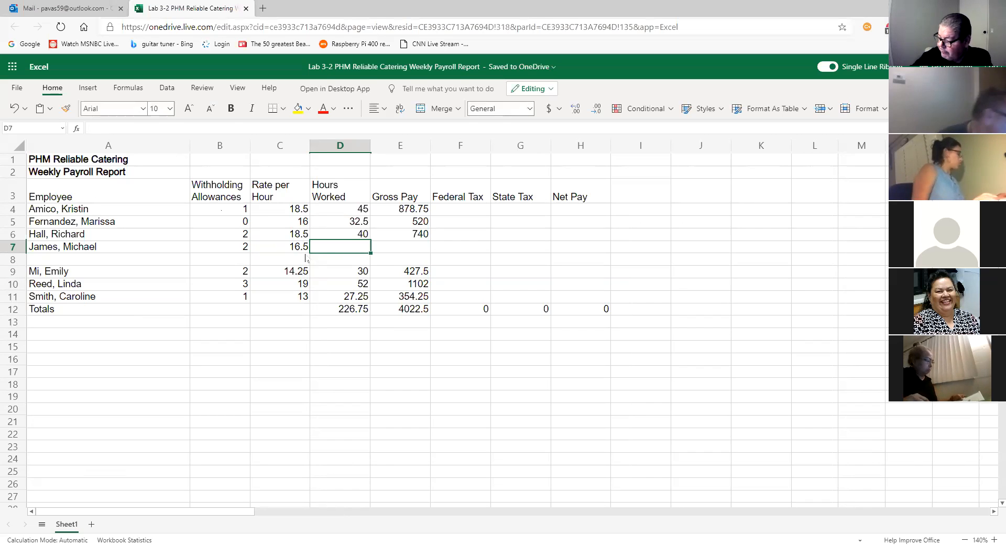
text(32.5)
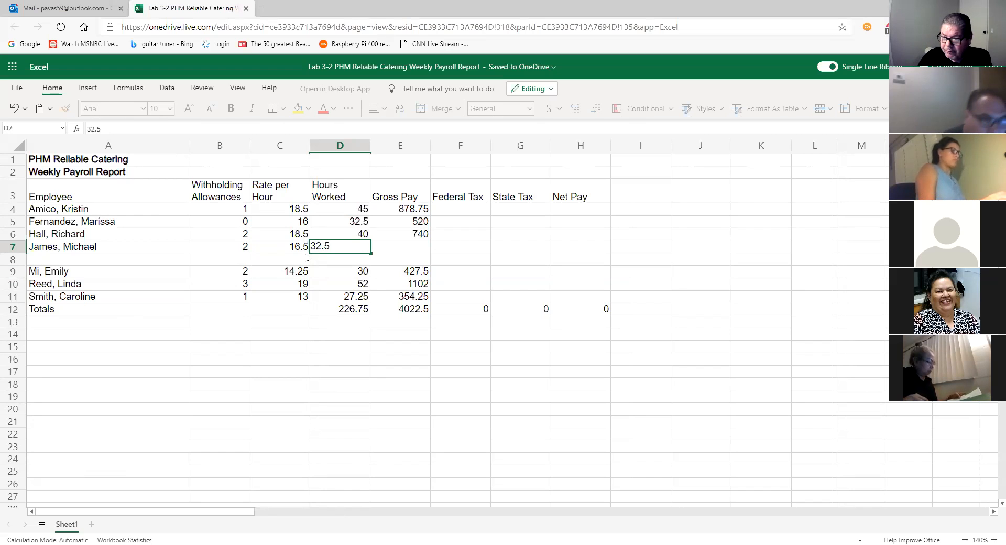
key(Tab)
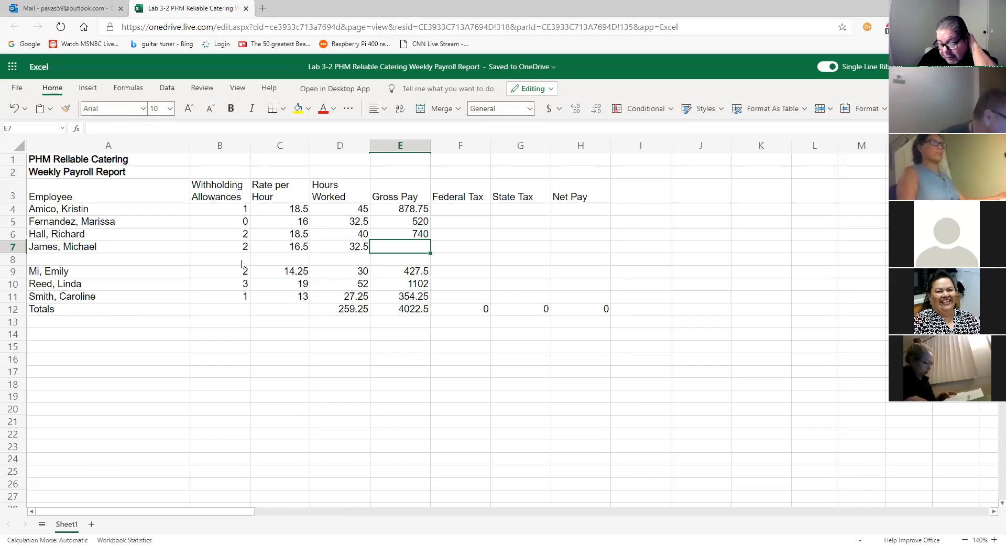
Enter the second new employee's name in cell A8, with a comma between its two parts.
click(43, 261)
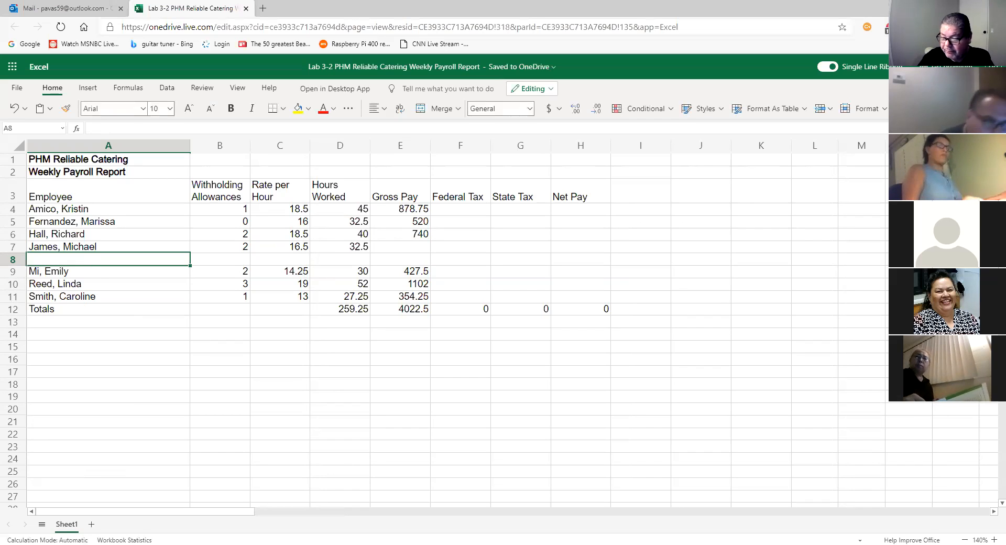
text(A)
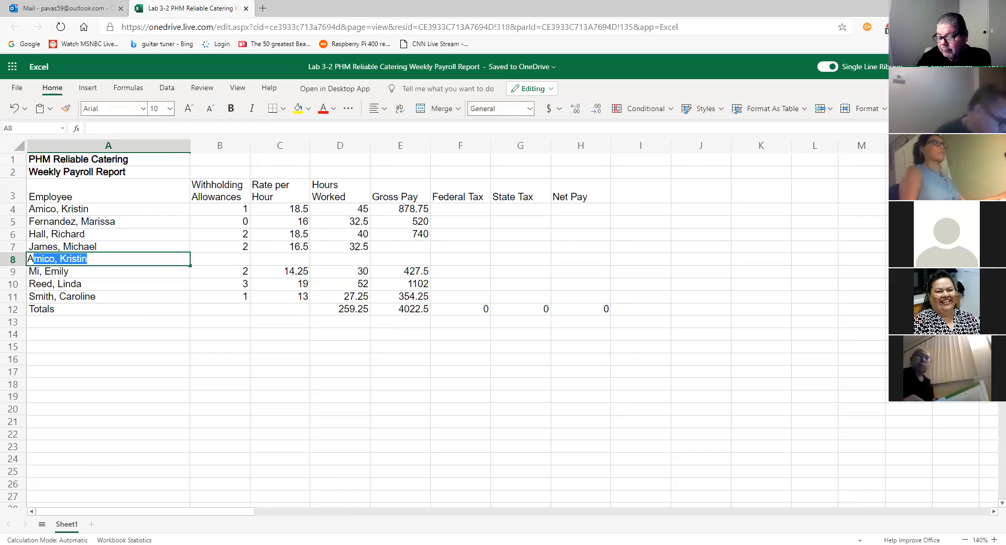
text(shley)
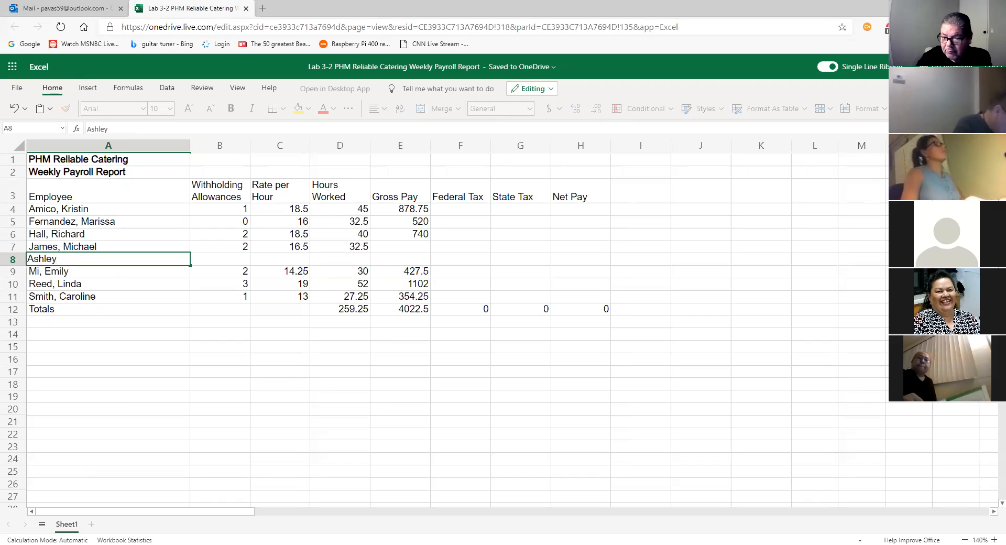
text(Lins)
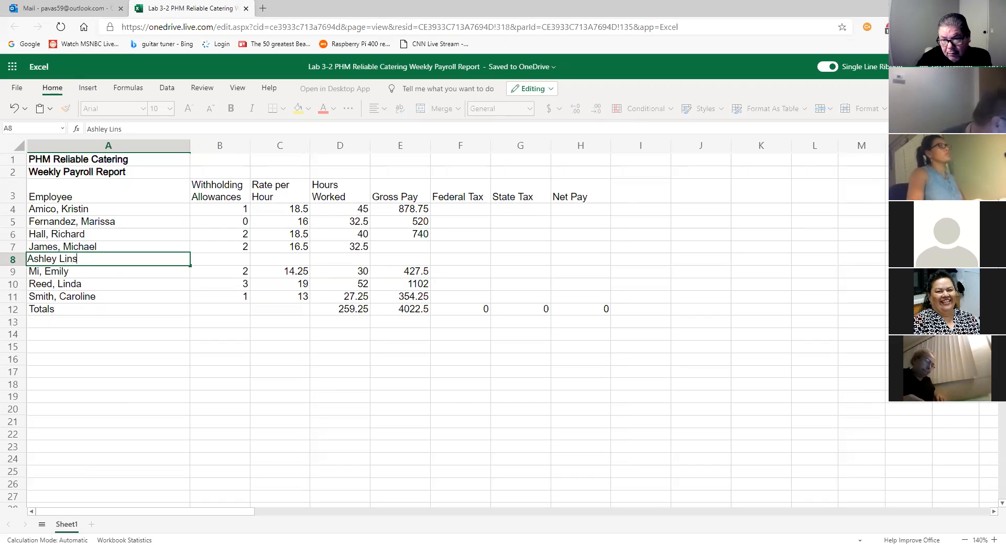
key(BackSpace)
text(dstrom)
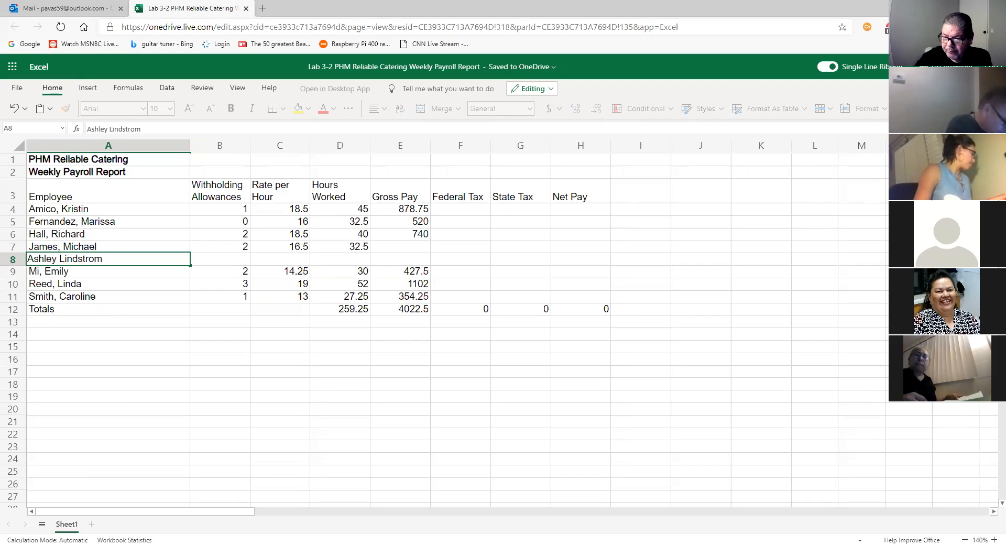
click(60, 258)
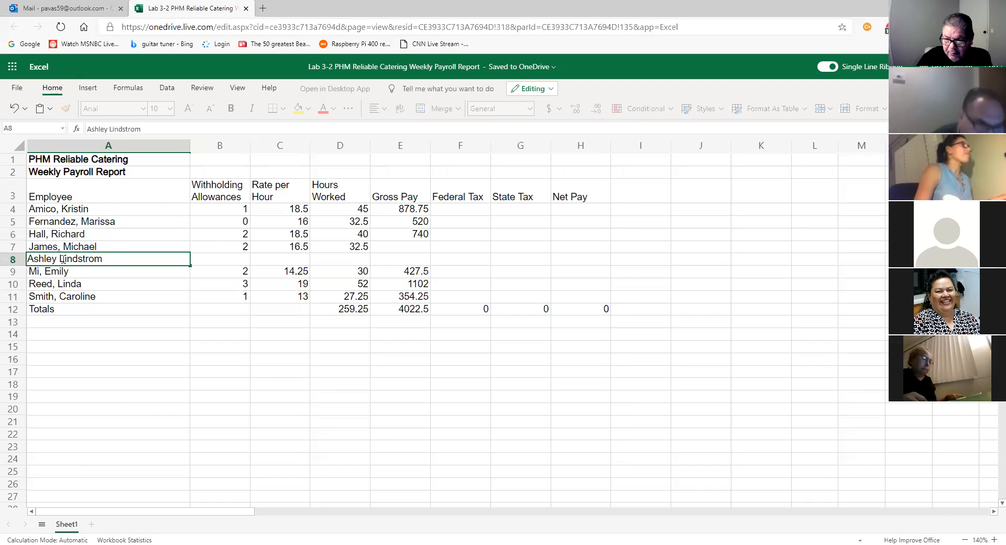
key(BackSpace)
text(,)
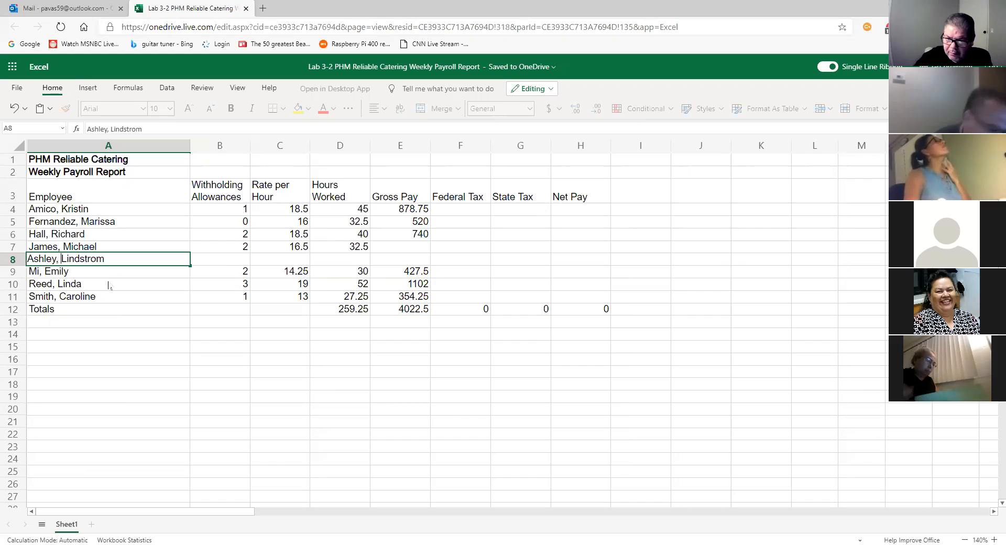
Fill in row 8 with 0 withholding allowances, a rate per hour of 18 and 48 hours worked.
click(238, 262)
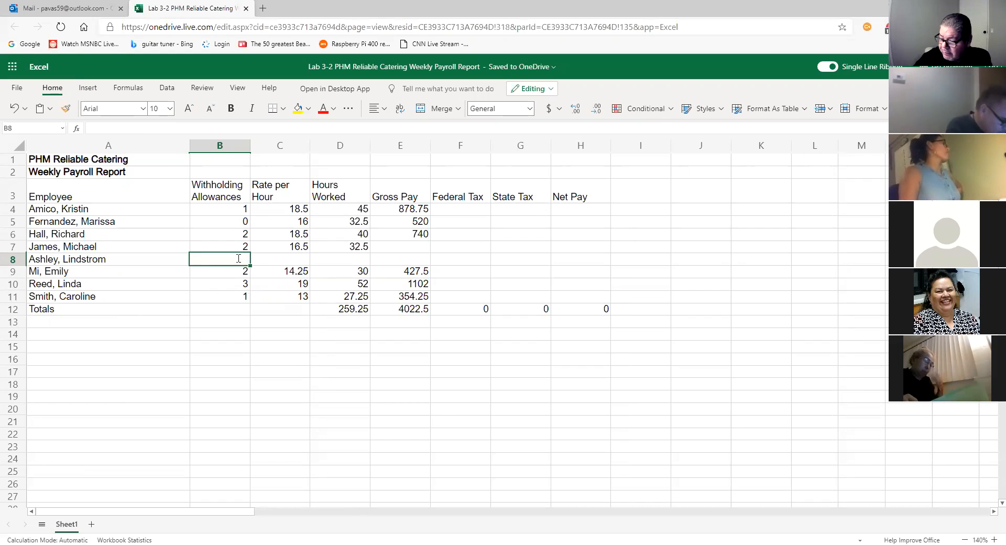
text(0)
key(Tab)
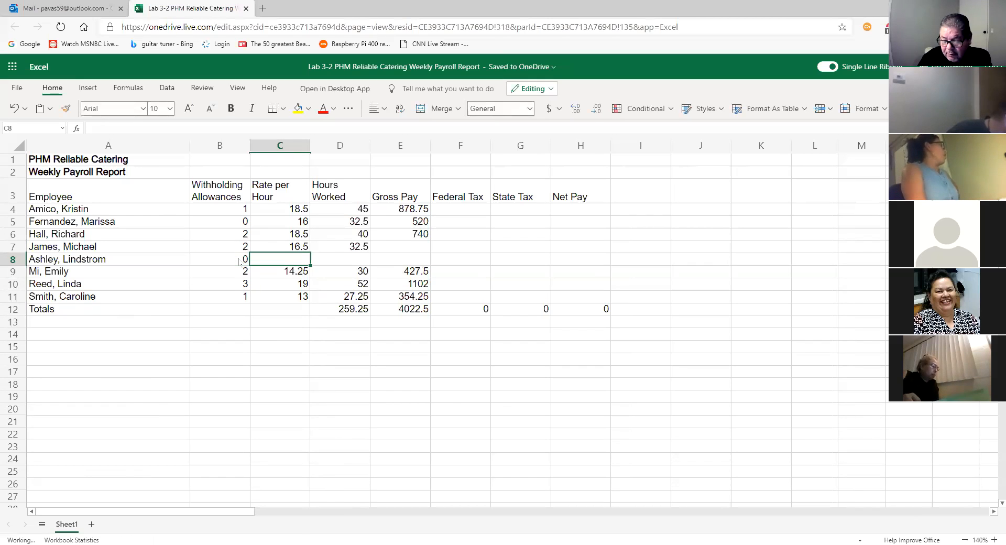
text(18)
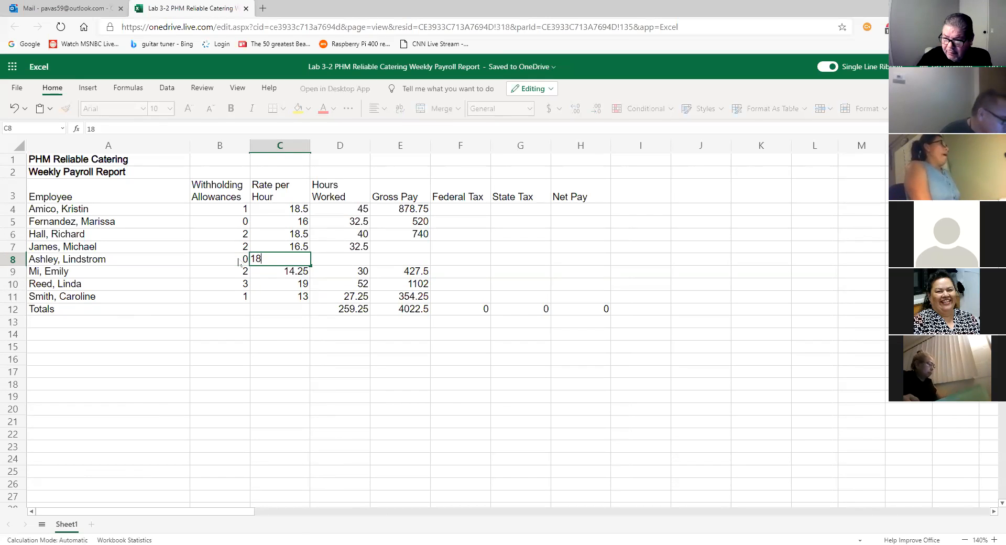
key(Tab)
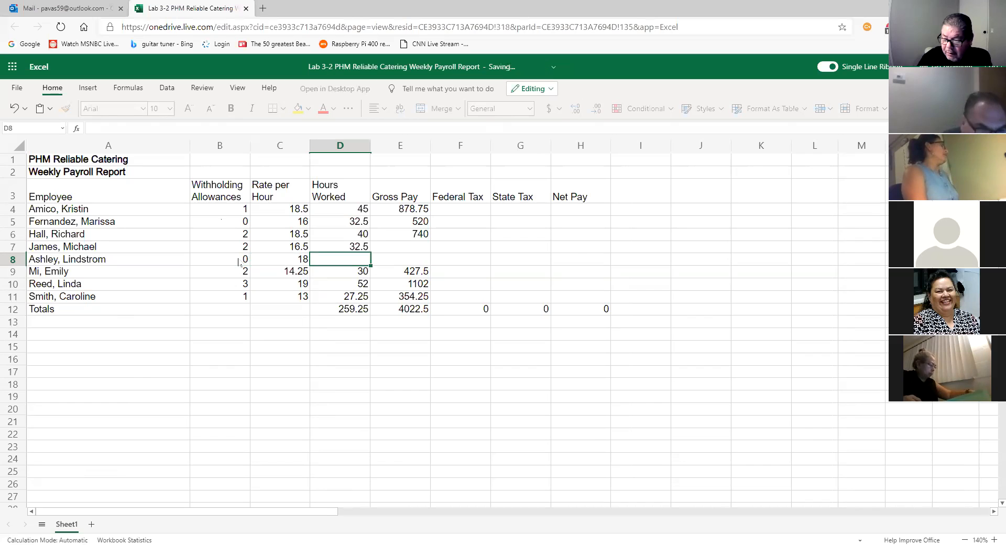
text(48)
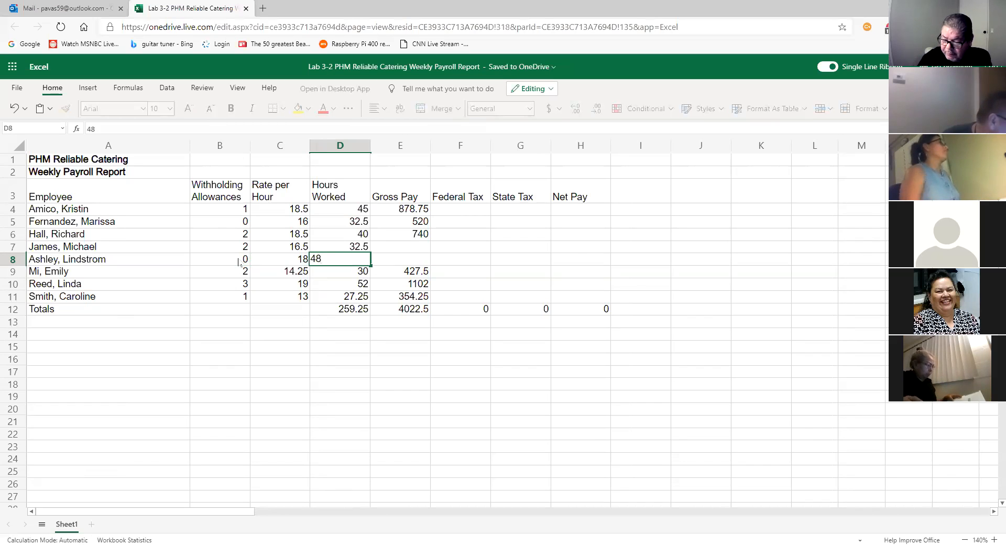
key(Tab)
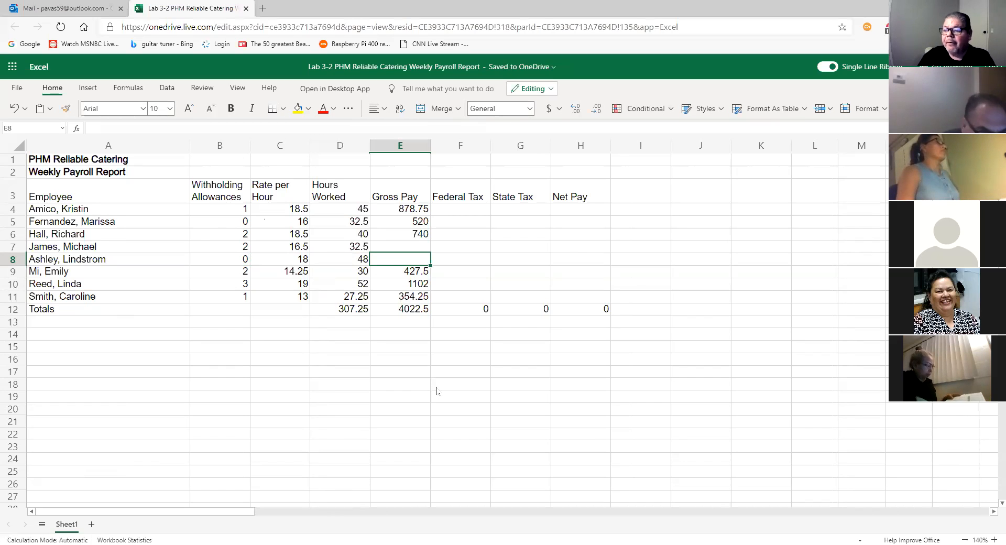
Copy the Gross Pay formula from cell E6 down to E7:E8 for the two new employees.
drag(8, 249, 7, 259)
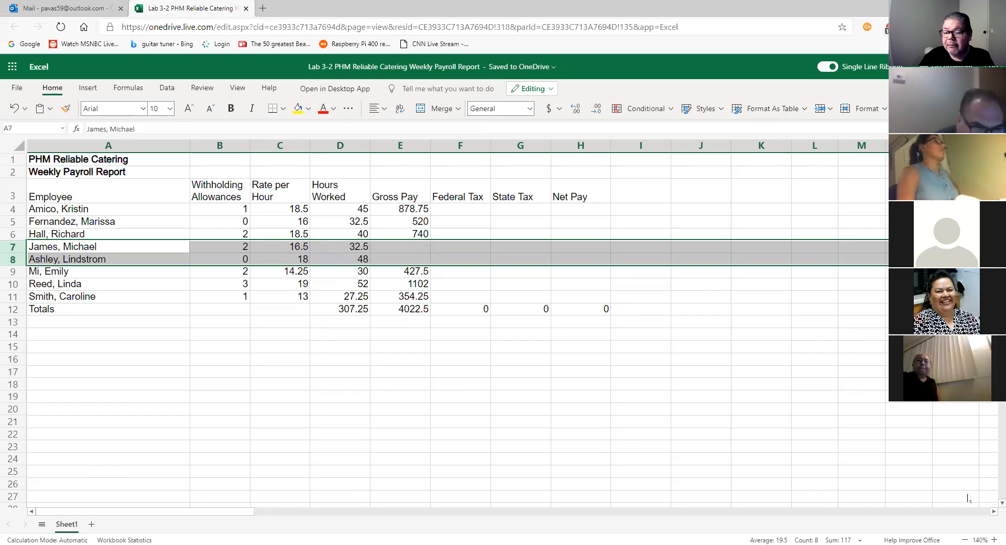
click(993, 538)
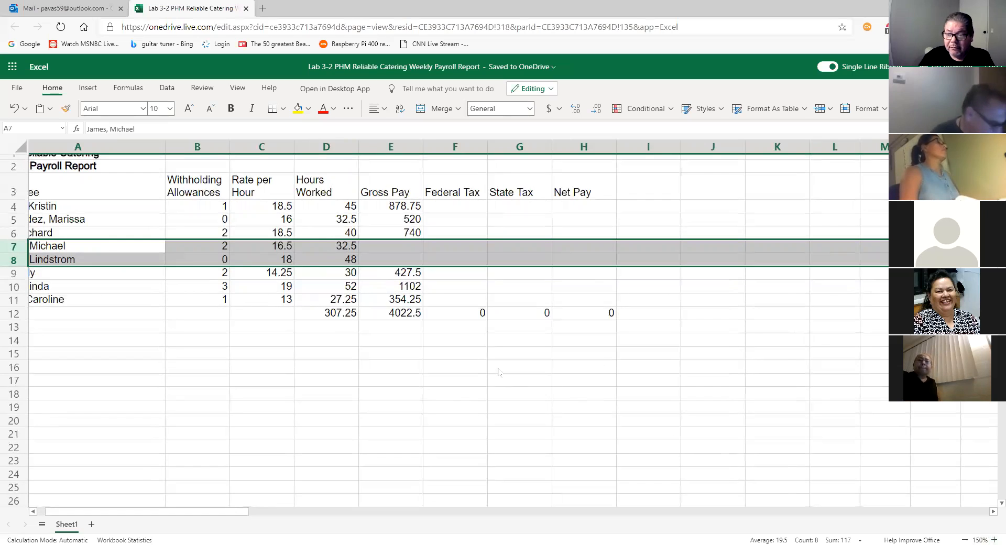
click(340, 366)
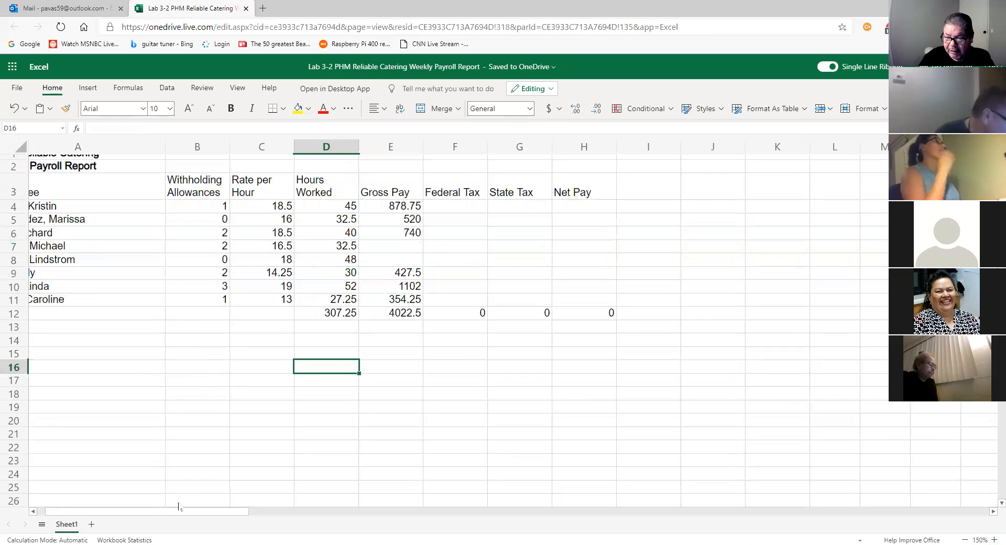
drag(189, 513, 163, 513)
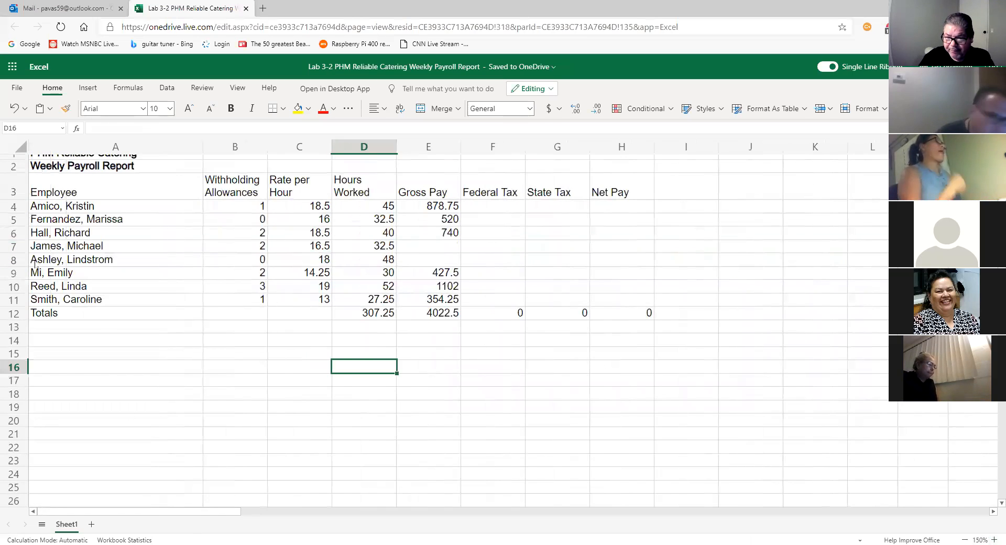
drag(15, 246, 14, 259)
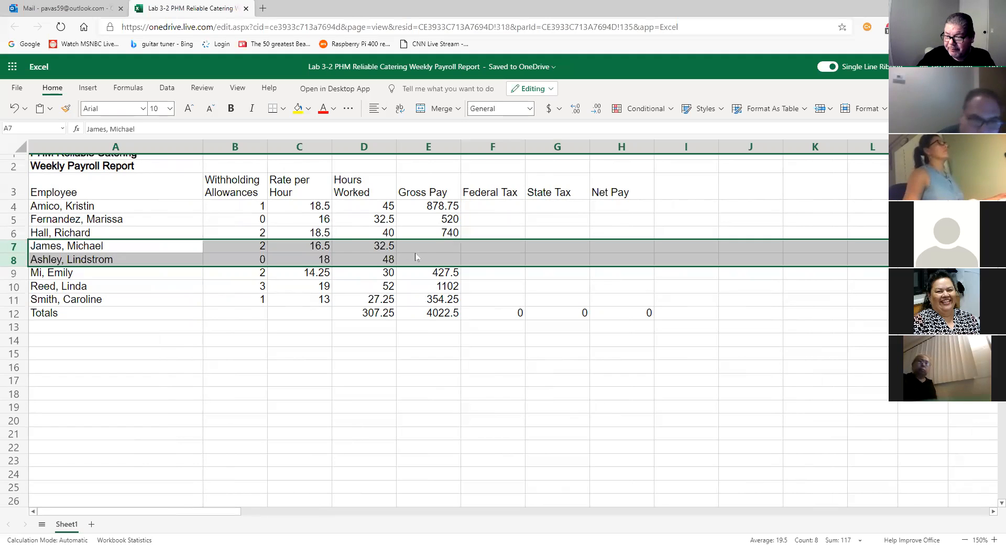
click(432, 250)
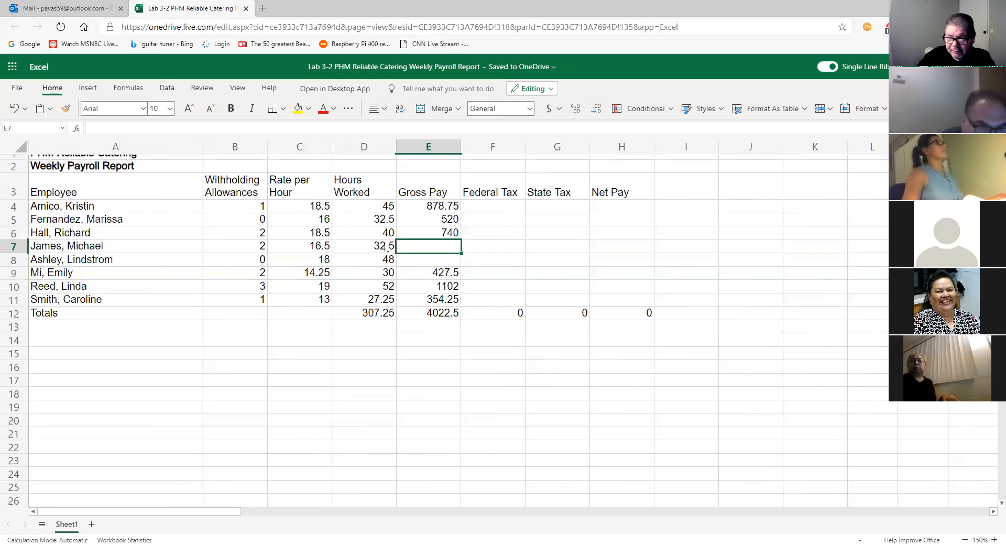
click(431, 239)
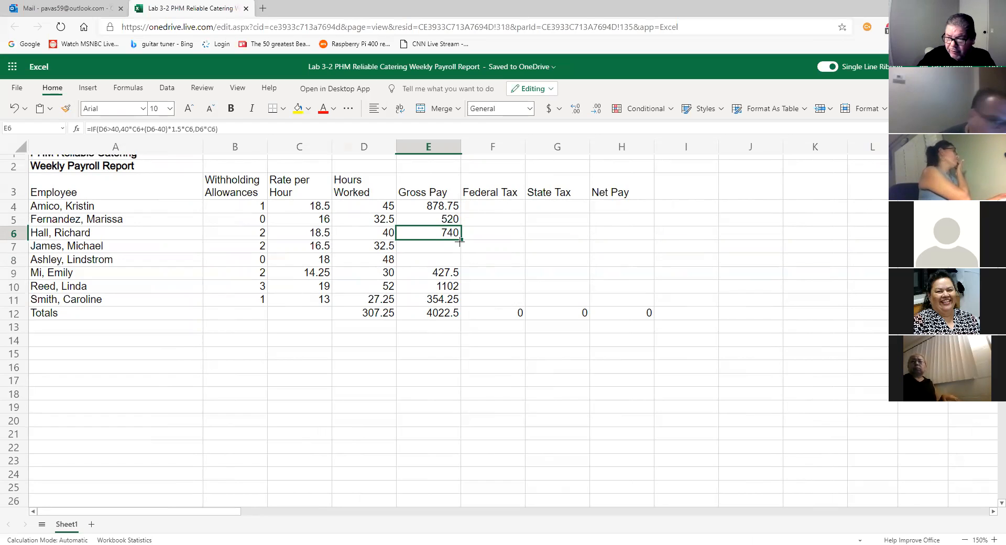
drag(460, 241, 461, 266)
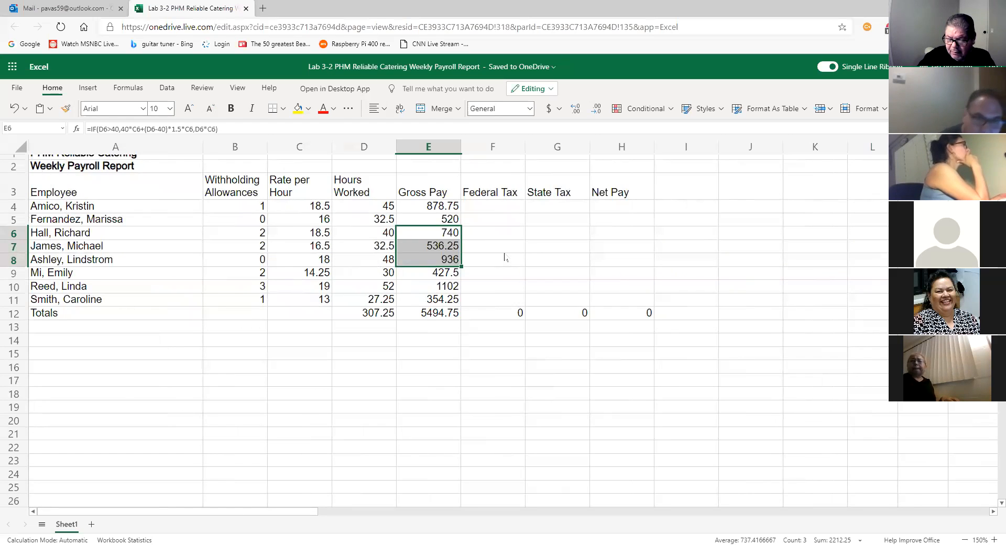
Compare the Gross Pay formulas in cells E6, E7 and E8 to check how the row references adjust.
click(451, 239)
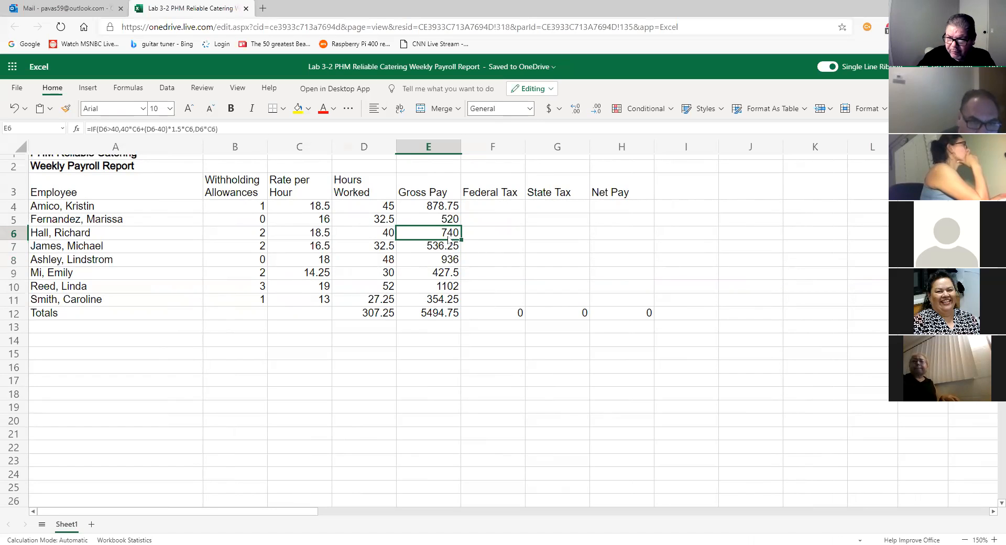
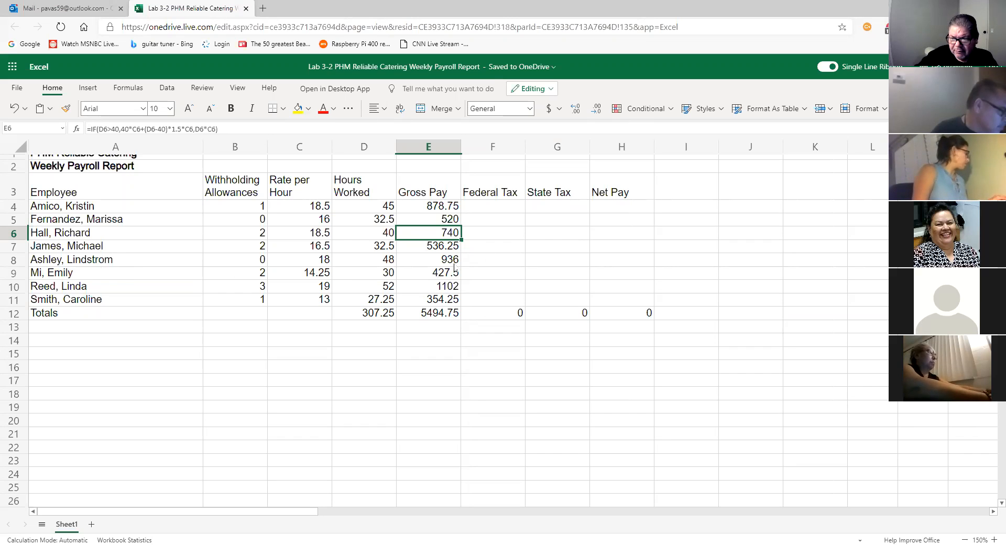
click(446, 244)
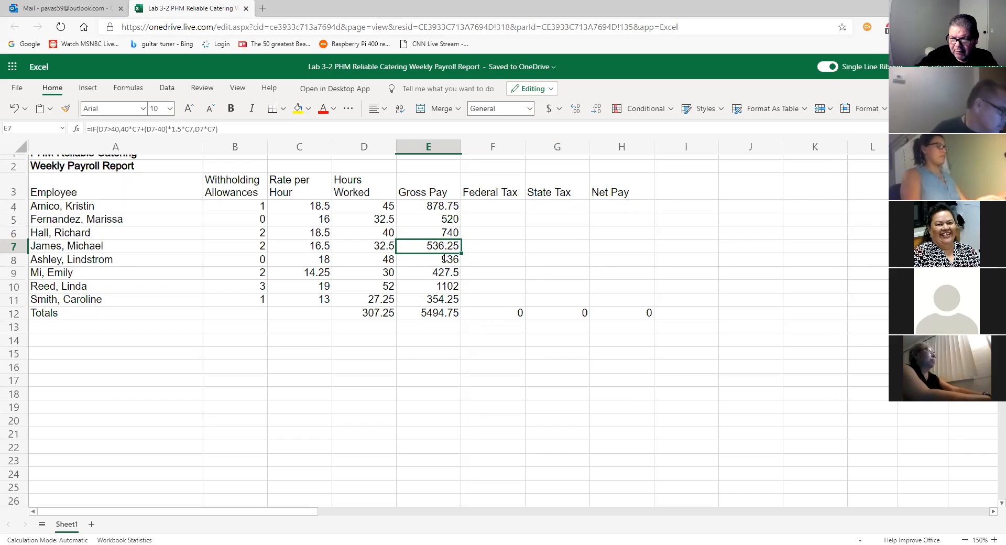
click(447, 262)
click(446, 251)
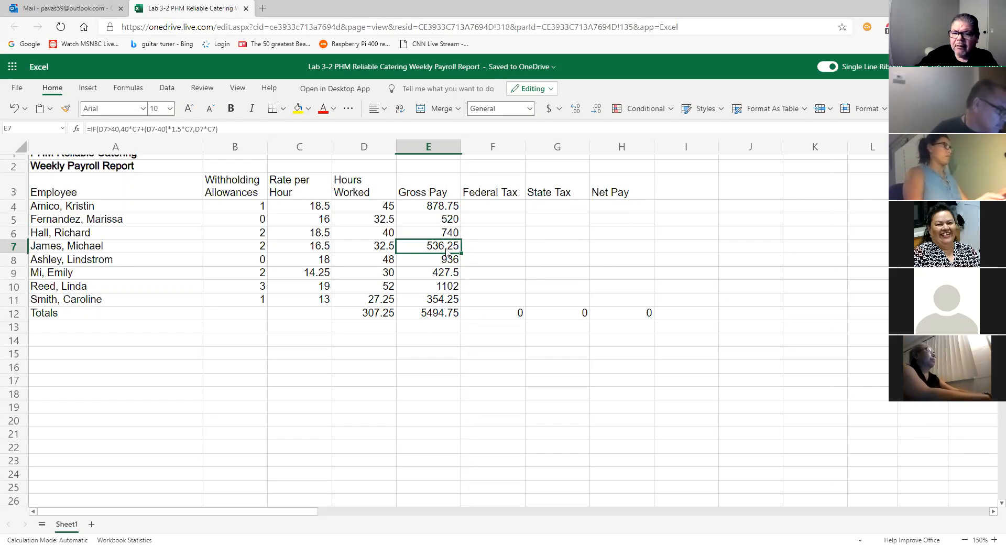
click(445, 255)
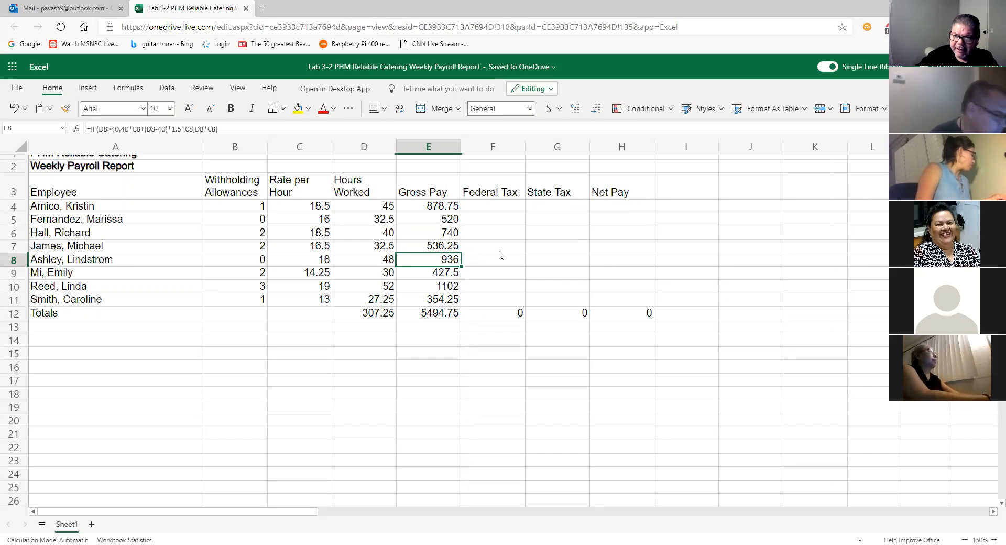
click(442, 236)
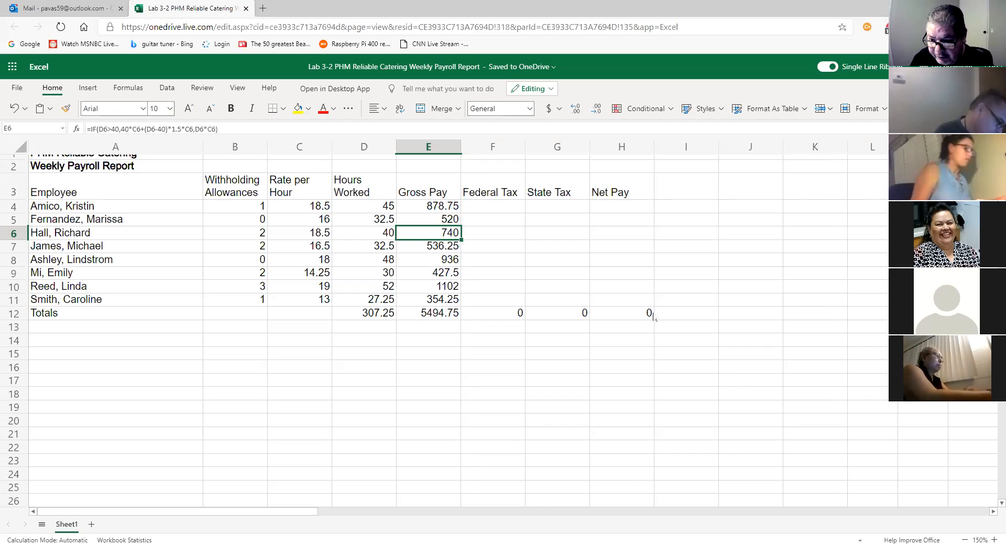
Enter the heading "Tax Rates" in cell A15, below the payroll table.
click(60, 356)
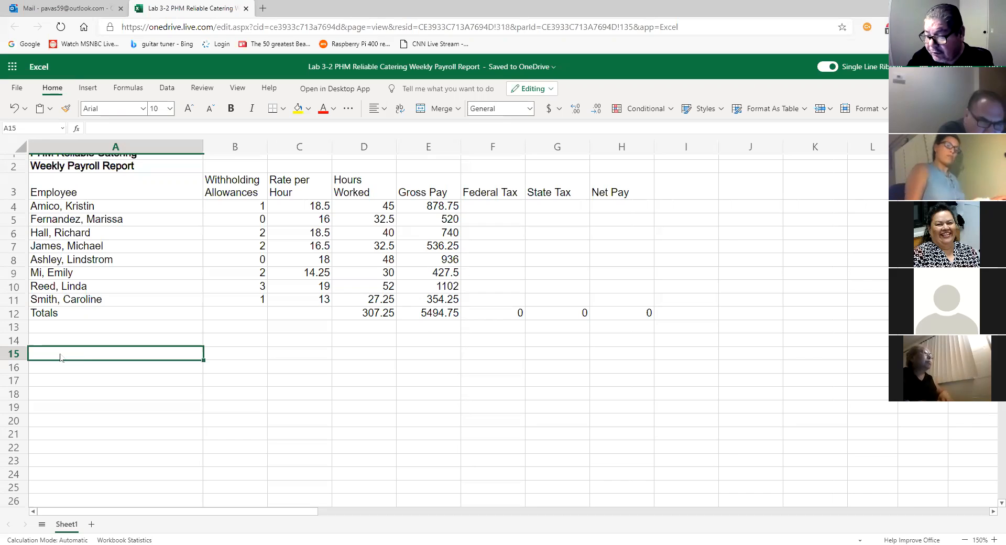
text(TA)
key(BackSpace)
text(ax Rates)
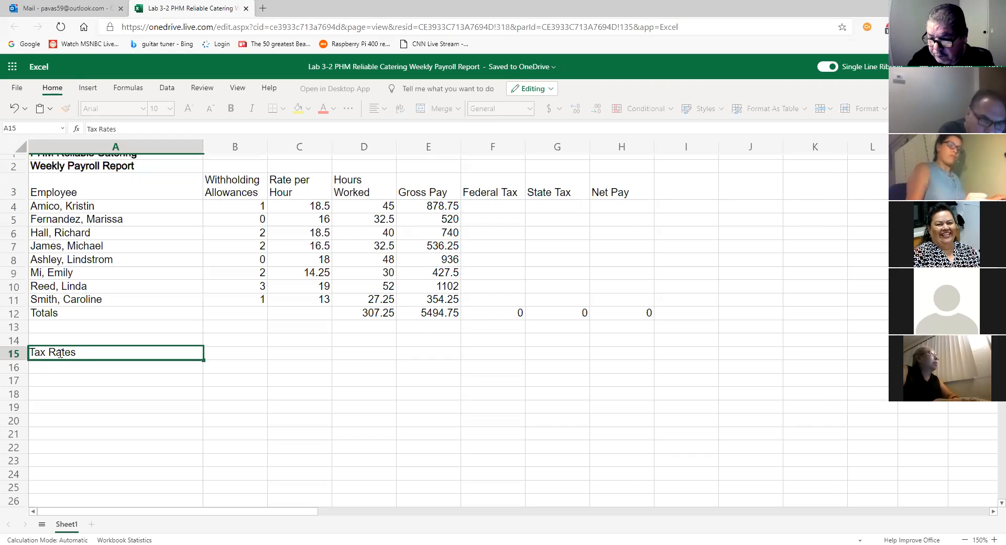
key(Return)
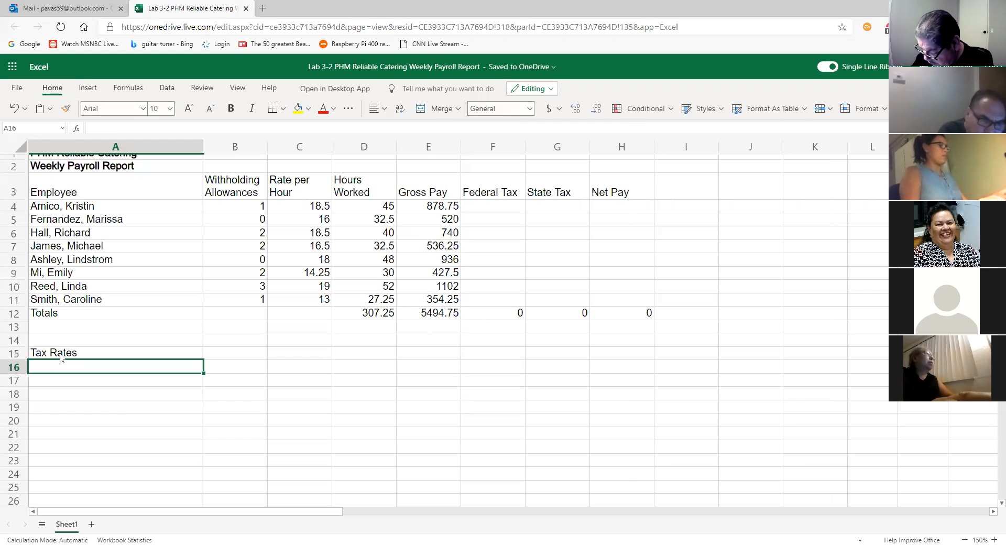
Enter the label "Social Security Tax" in cell A16, under the Tax Rates heading.
text(S)
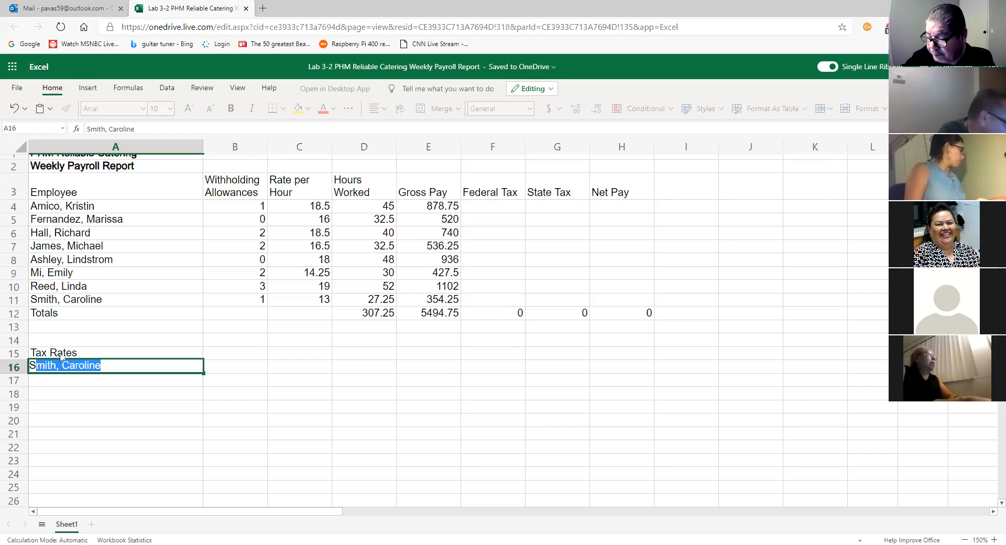
text(ocial Security)
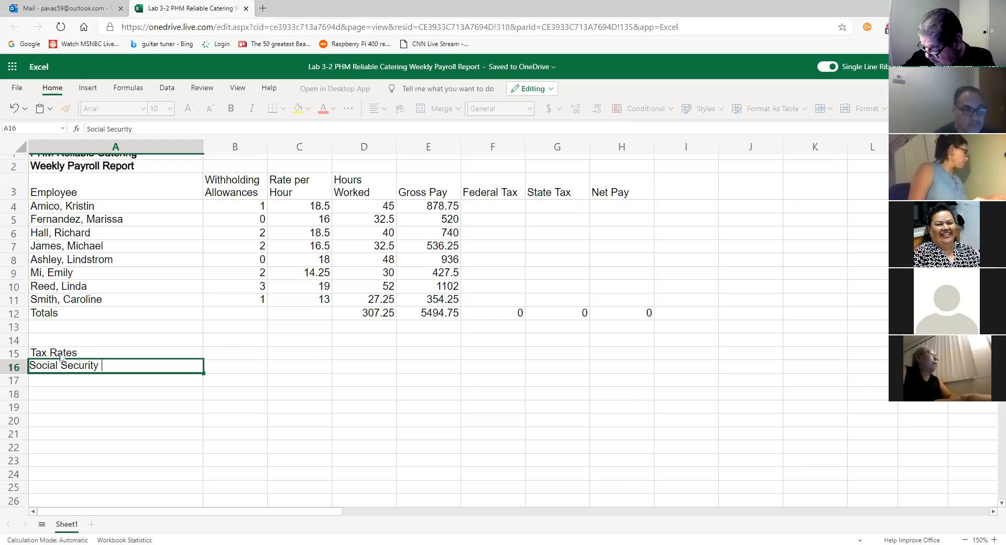
key(Return)
text(tax)
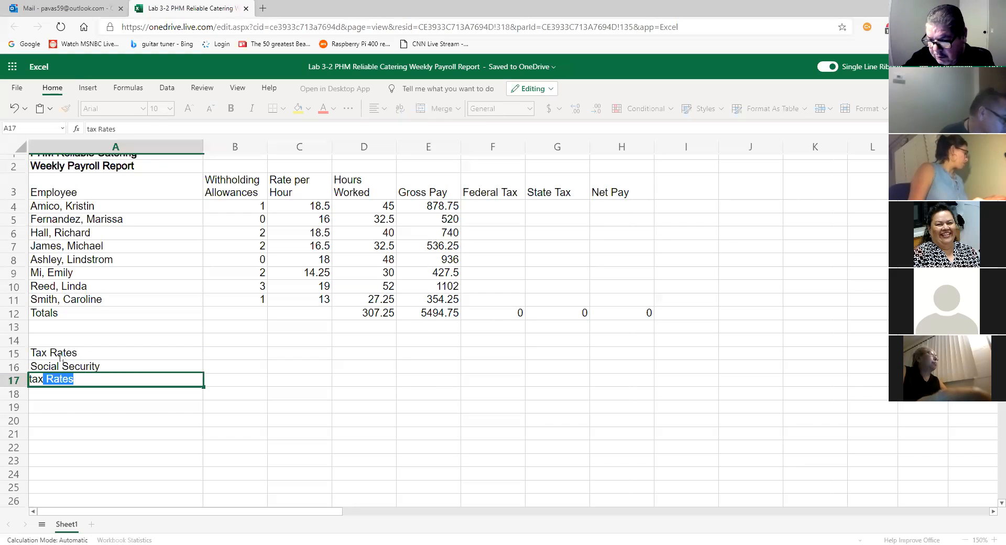
click(113, 368)
double_click(113, 367)
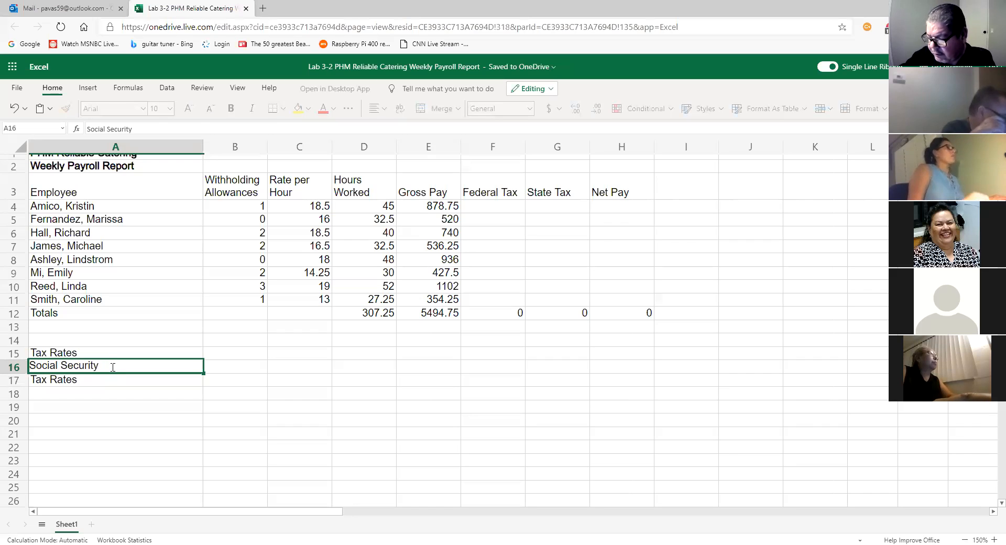
text(T)
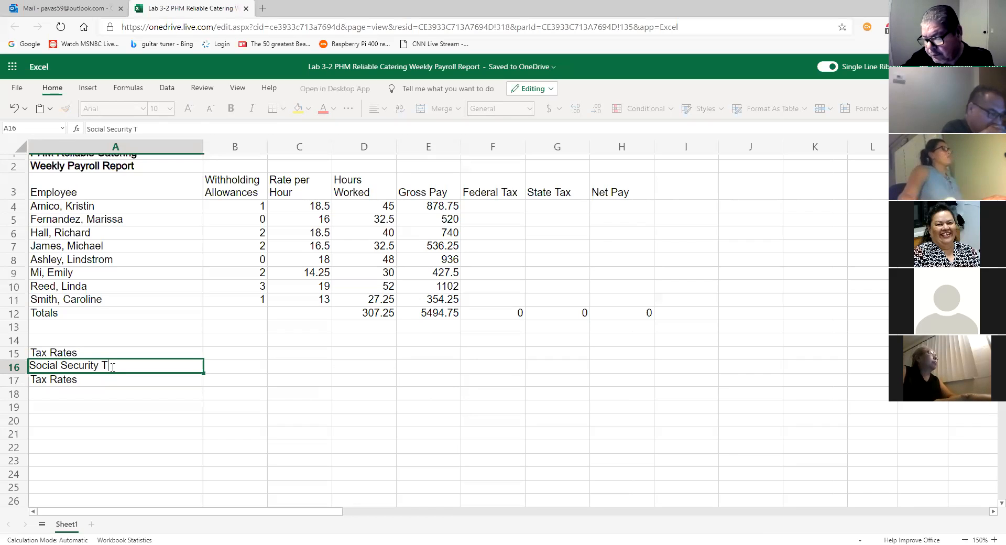
text(ax)
key(Return)
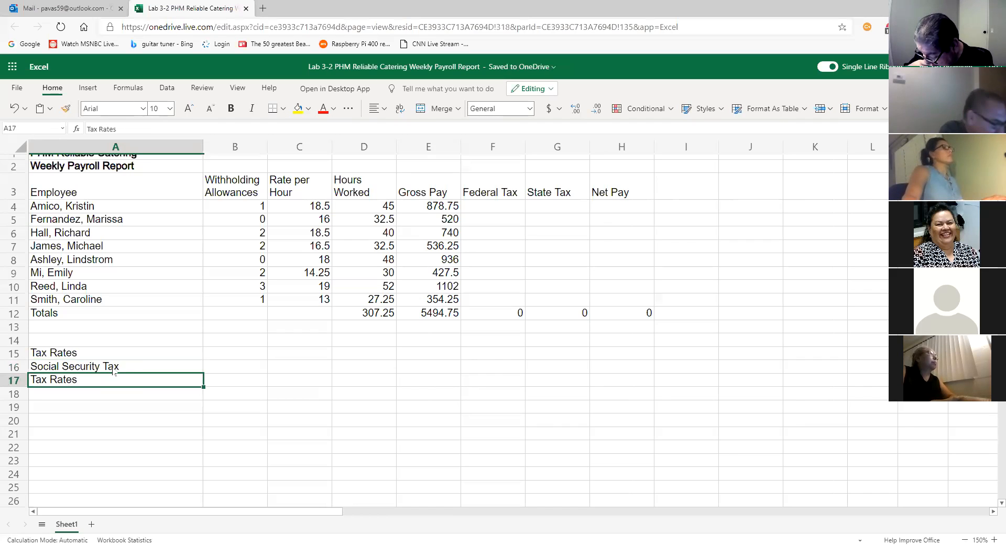
Replace the content of cell A17 with the label "Medicare Tax".
text(Med)
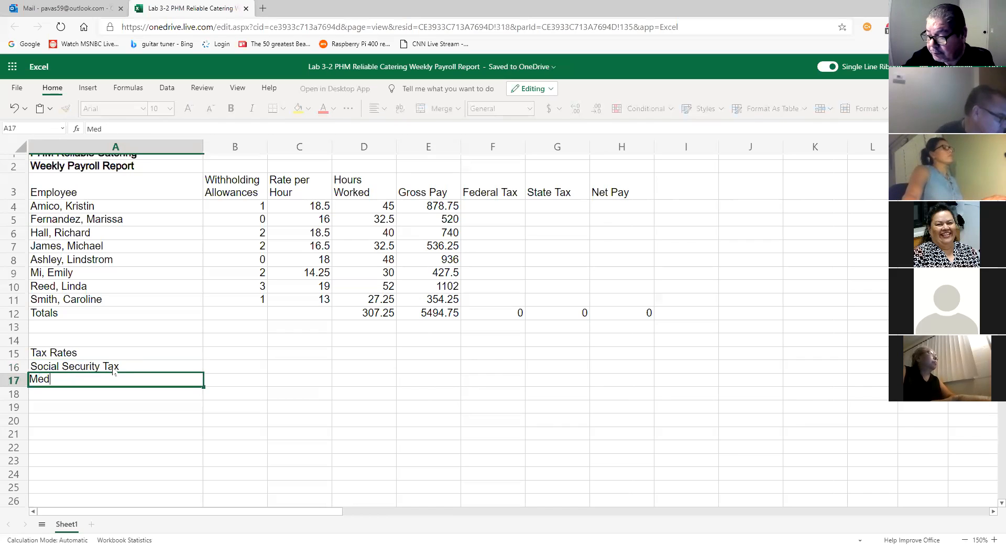
text(icare Taax)
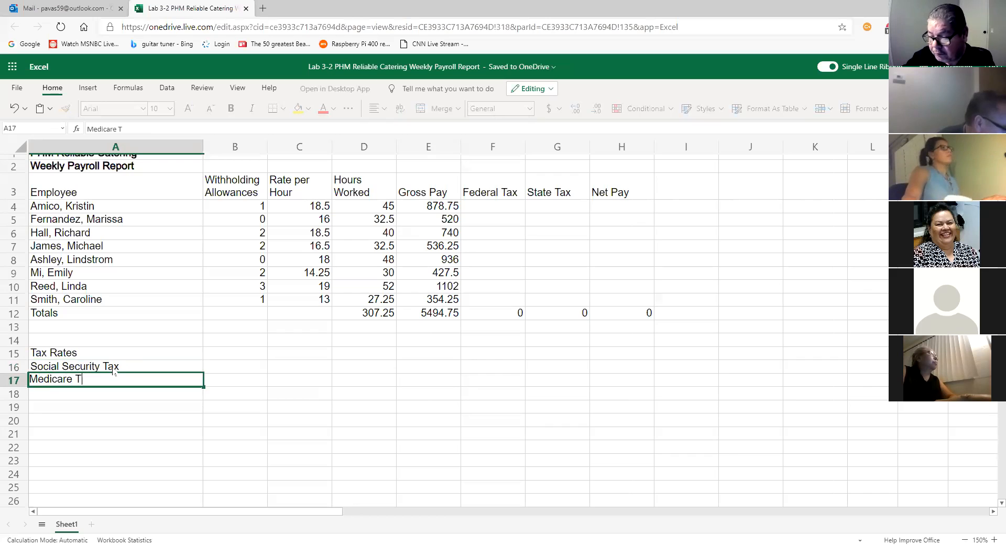
key(BackSpace)
key(BackSpace)
text(x)
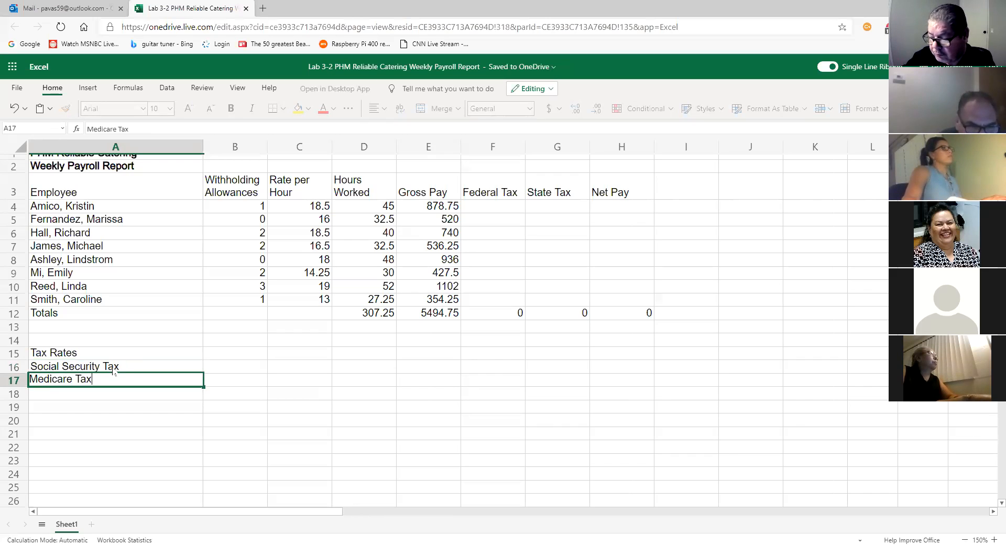
key(Return)
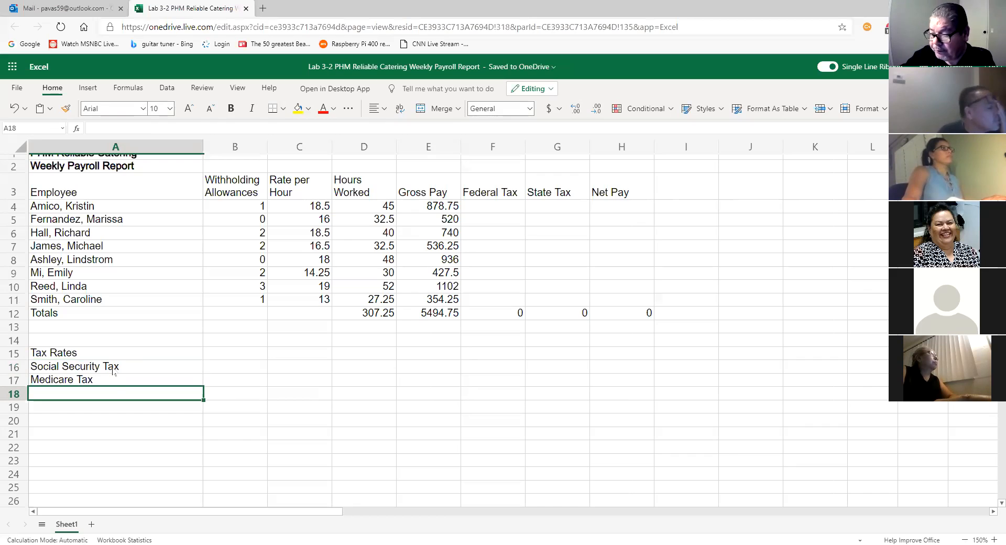
Enter the label "Federal Tax Under $689" in cell A18, below the Medicare Tax label.
text(Federal Tax)
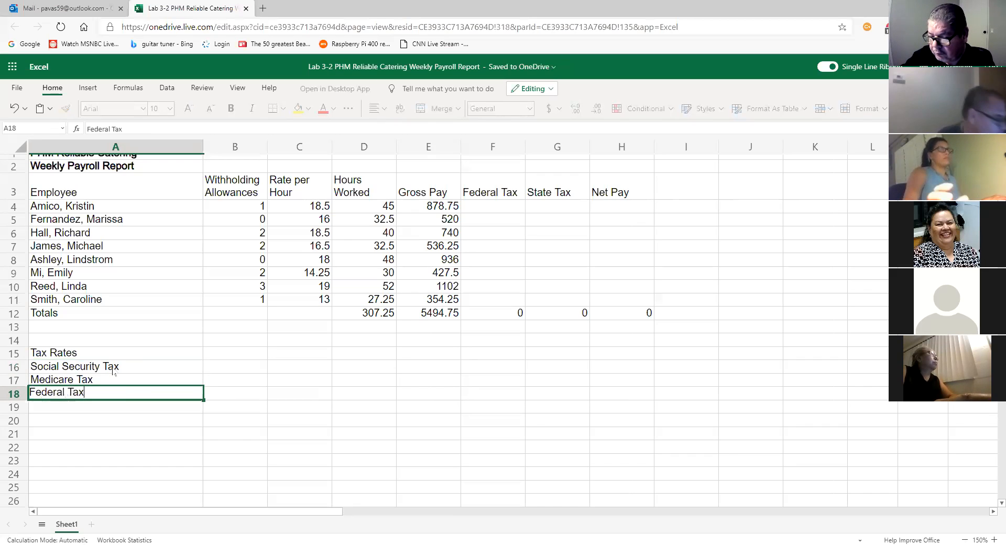
text(nder)
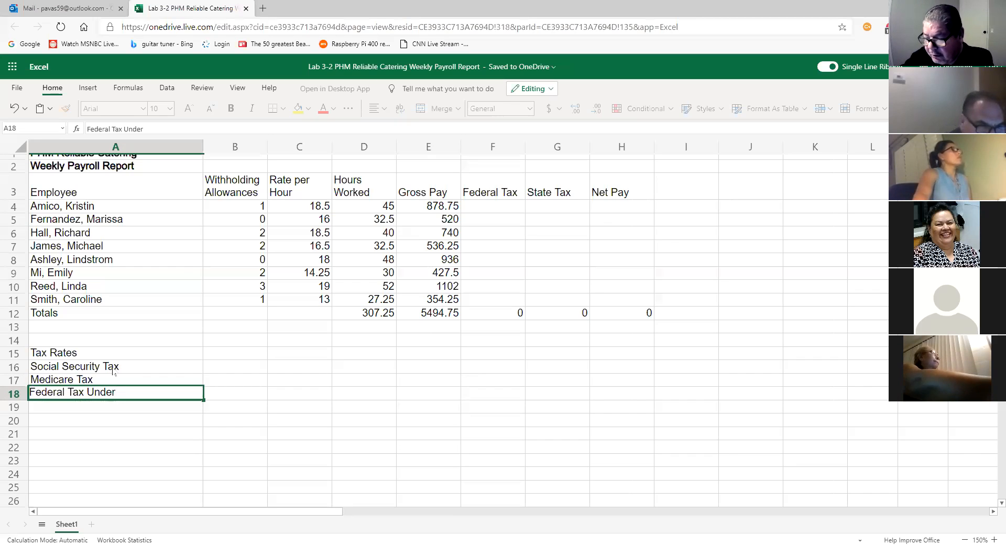
text($689)
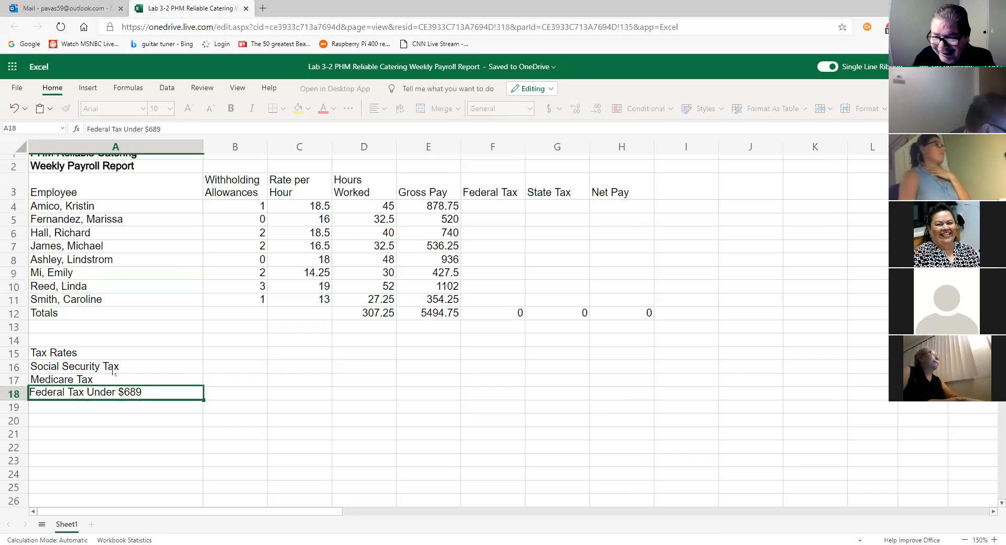
key(Return)
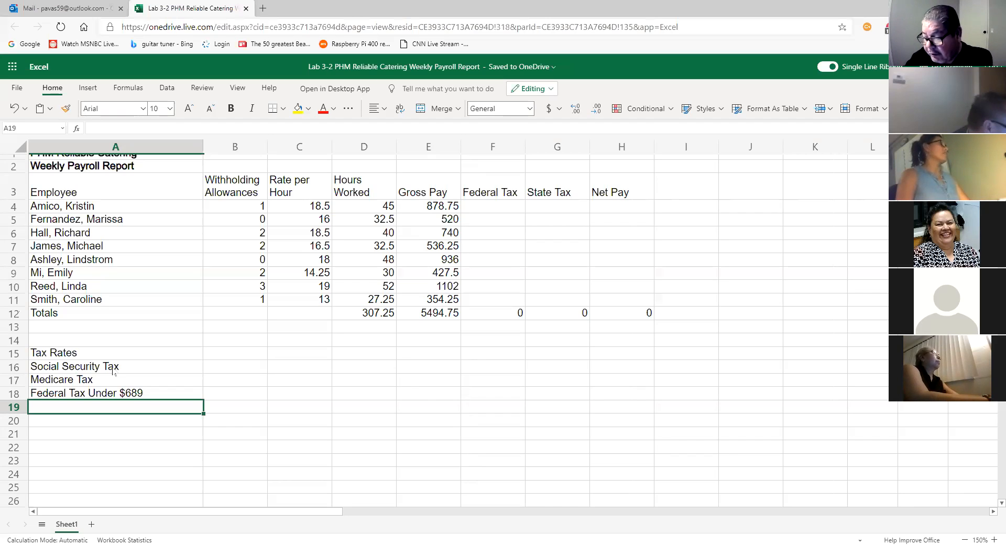
Enter the label "Federal Tax $689+" in cell A19, without the word "Under".
text(Fede)
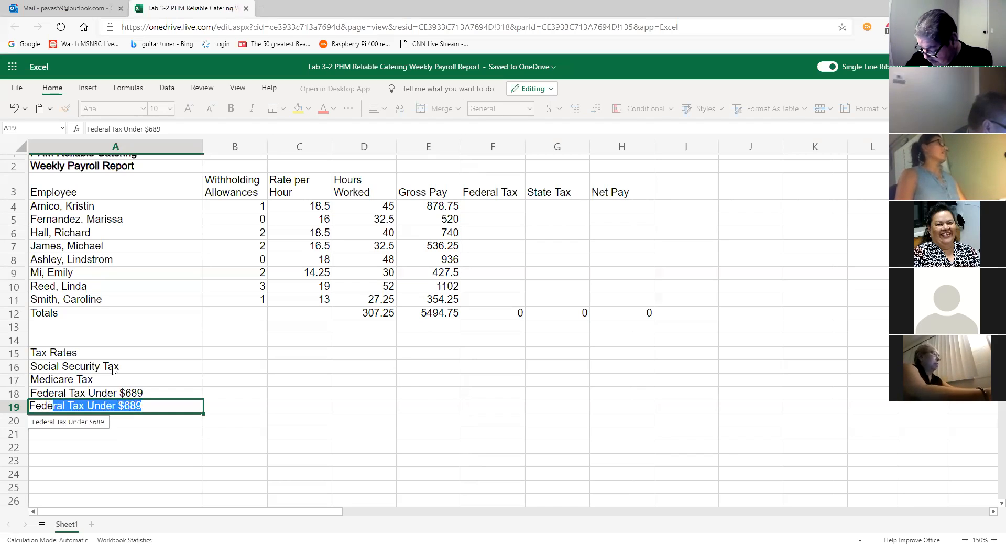
text(ral)
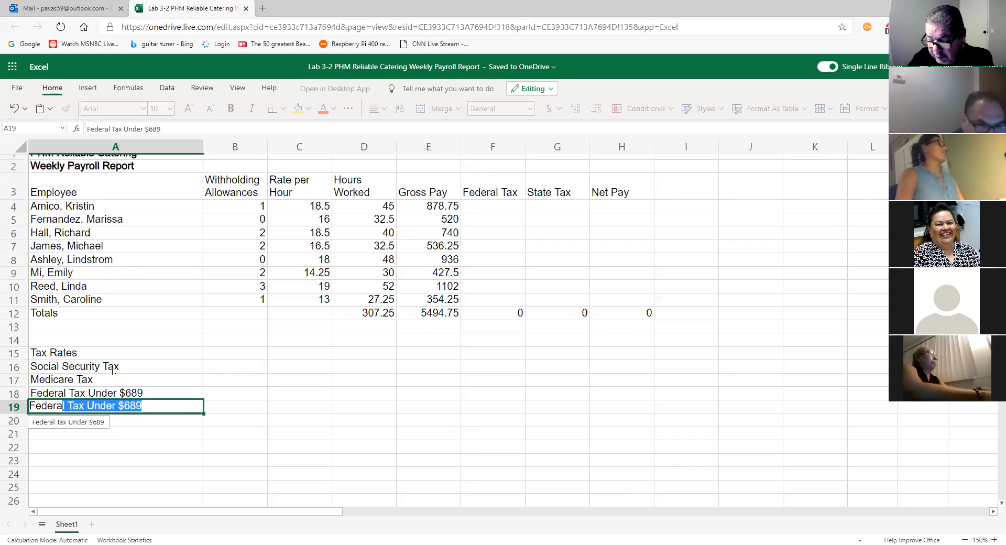
key(Tab)
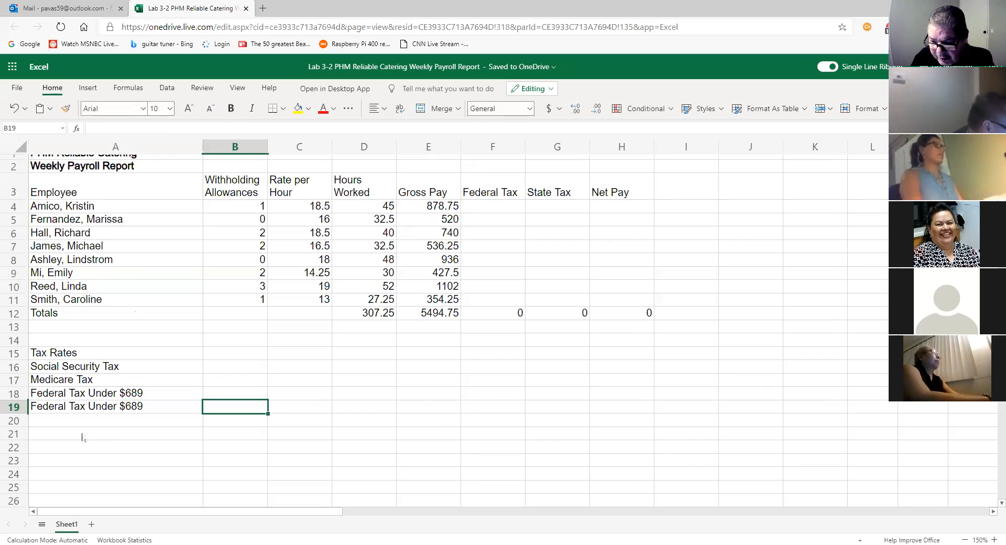
double_click(107, 411)
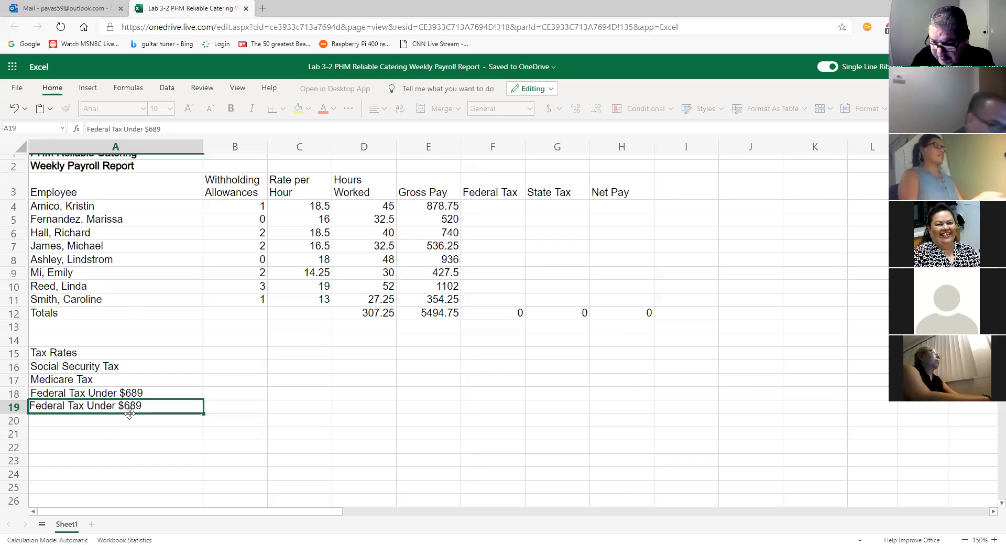
key(BackSpace)
key(BackSpace)
key(BackSpace)
key(BackSpace)
key(BackSpace)
key(BackSpace)
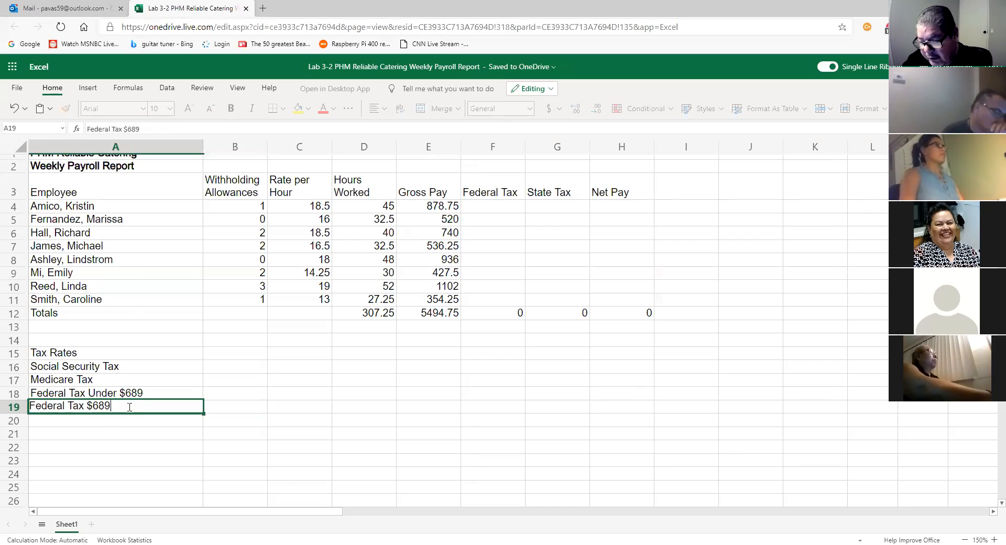
text(+)
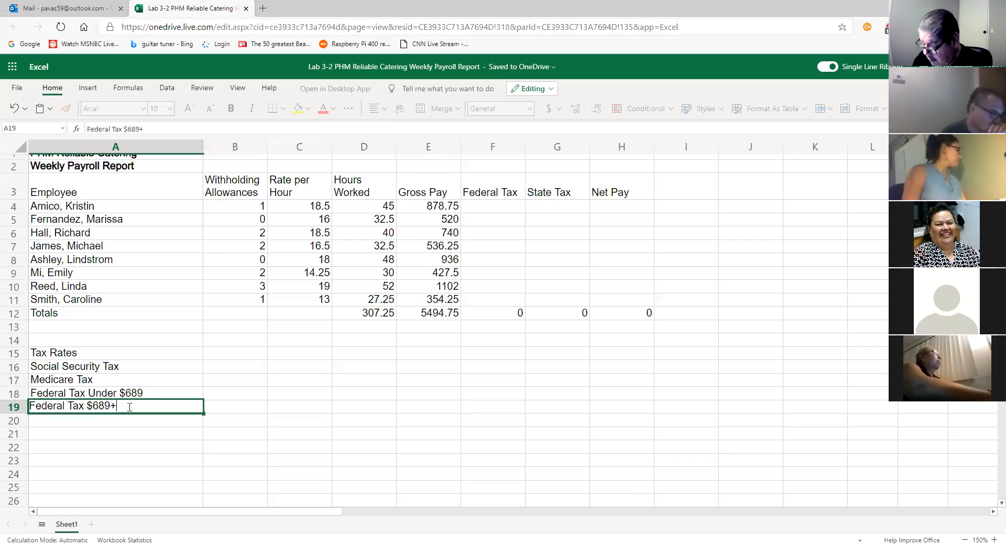
key(Return)
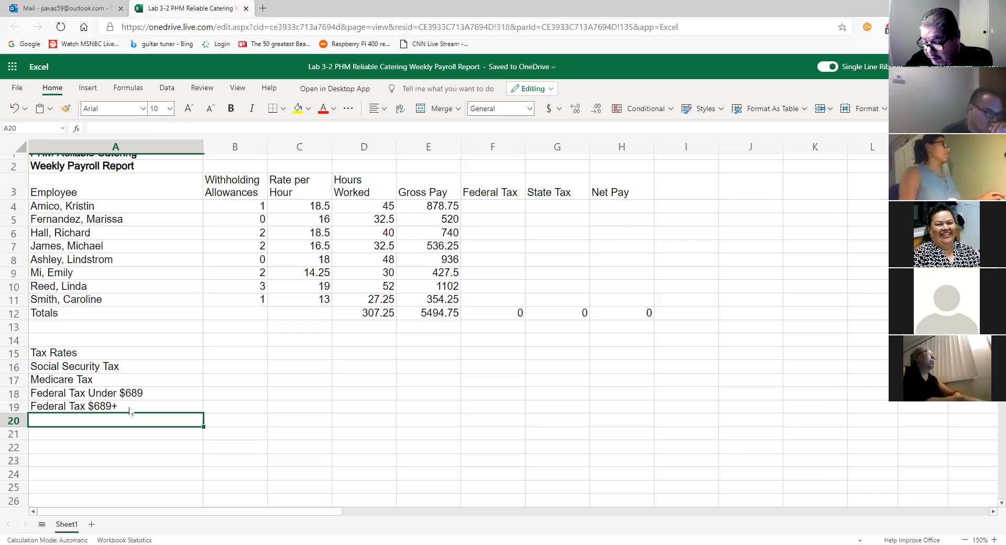
Enter the label "State Tax (% of Federal Withholding)" in cell A20, below the Federal Tax $689+ label.
text(State)
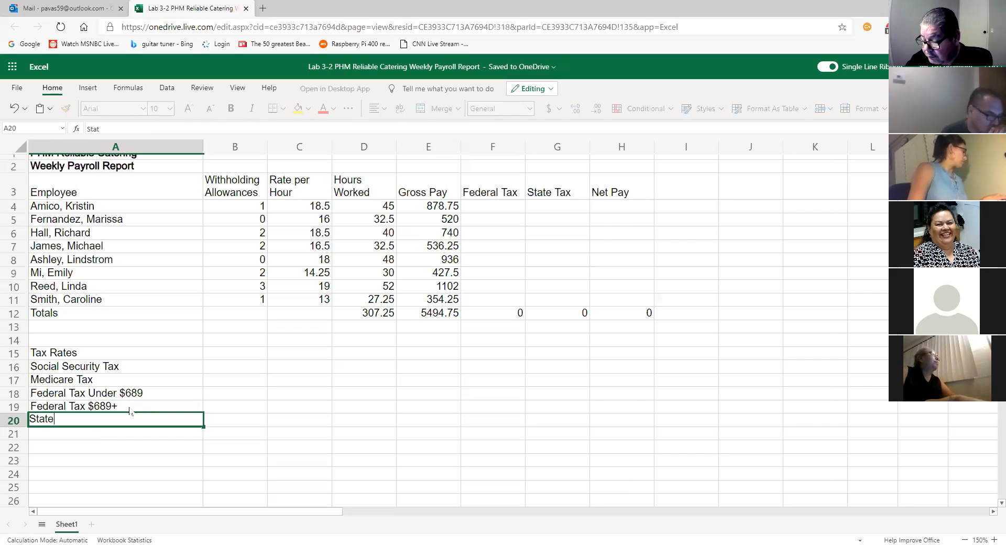
text( Tax)
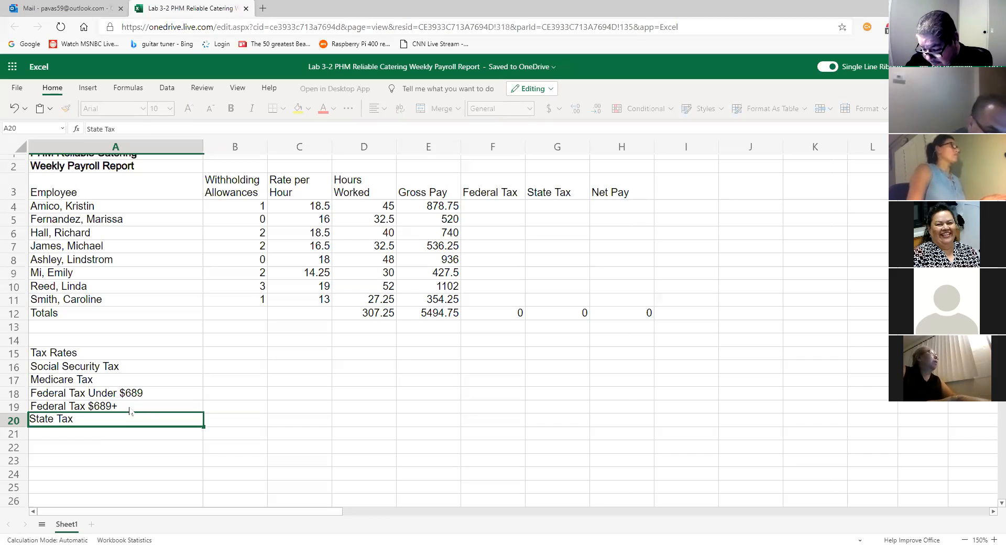
text(()
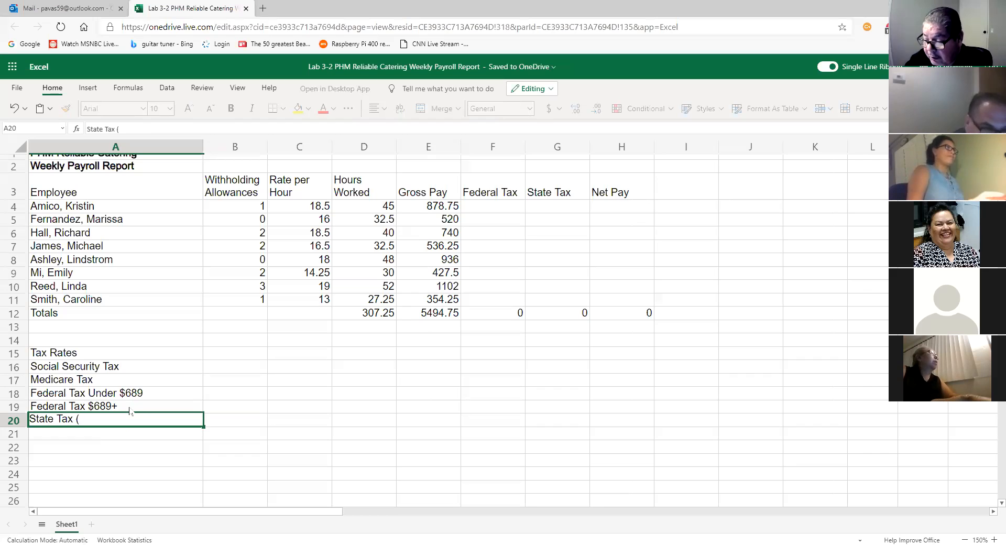
text(%)
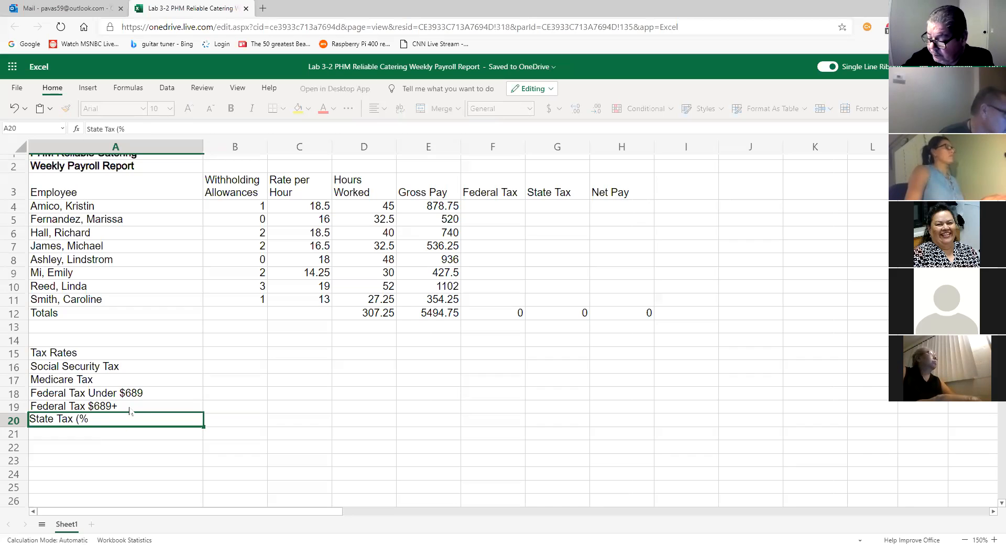
text(of )
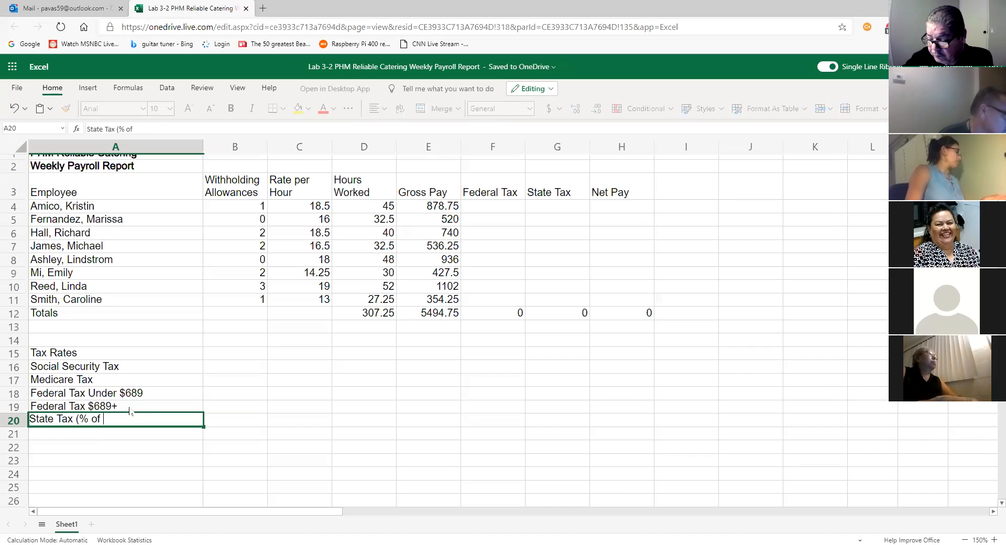
text(Federal )
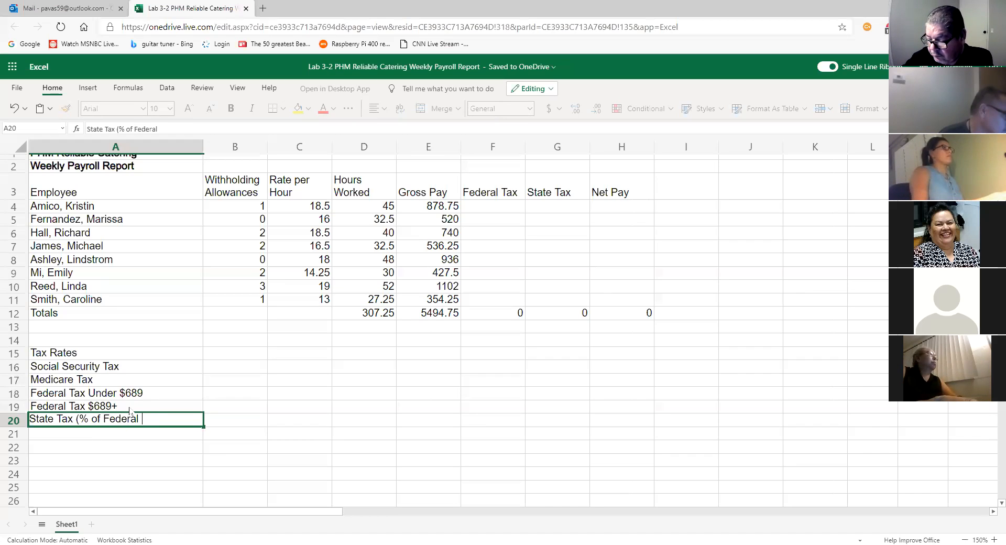
text(With)
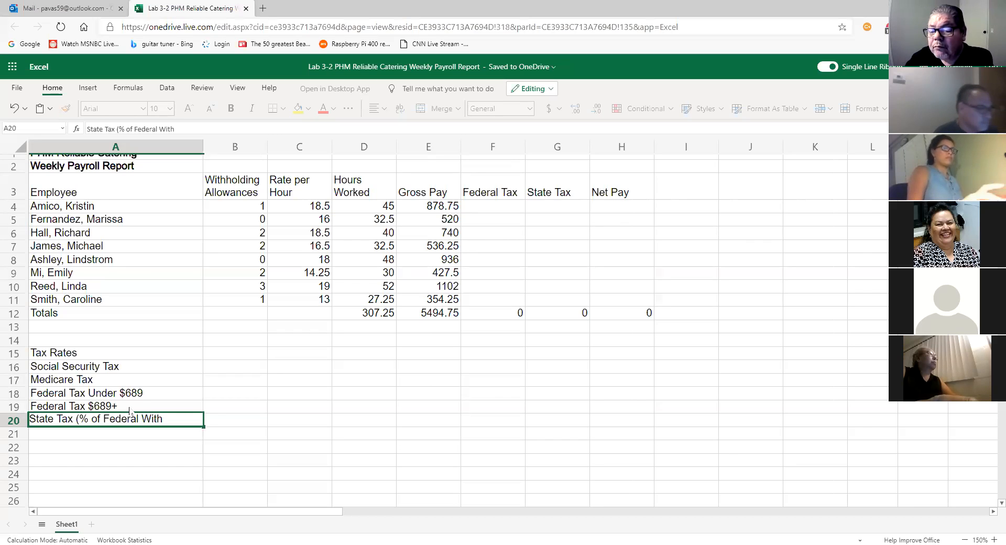
text(ho)
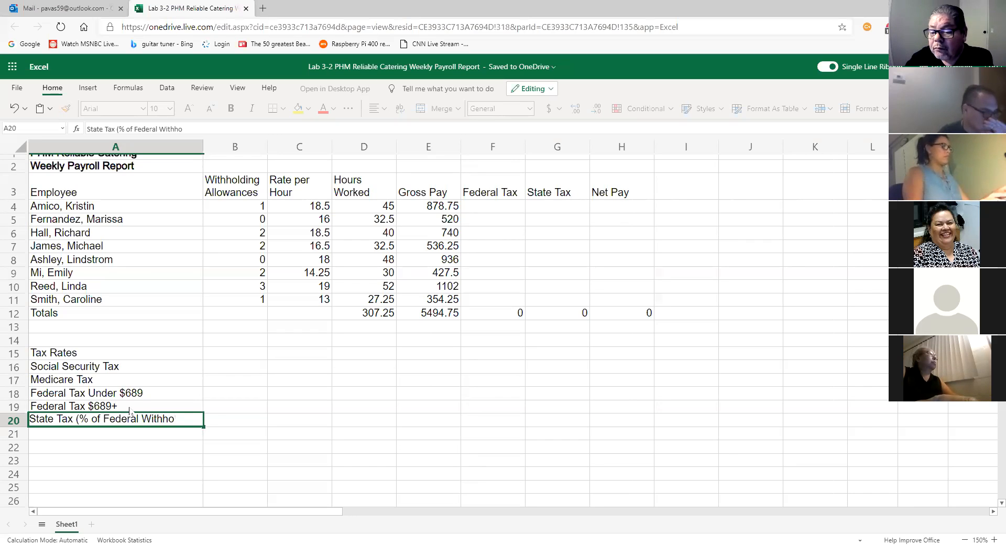
key(BackSpace)
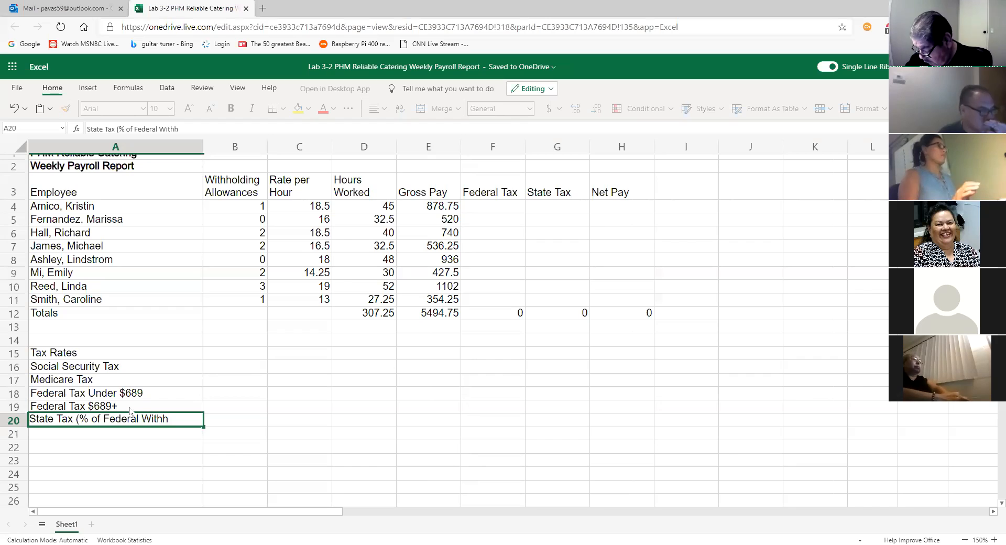
text(olding)
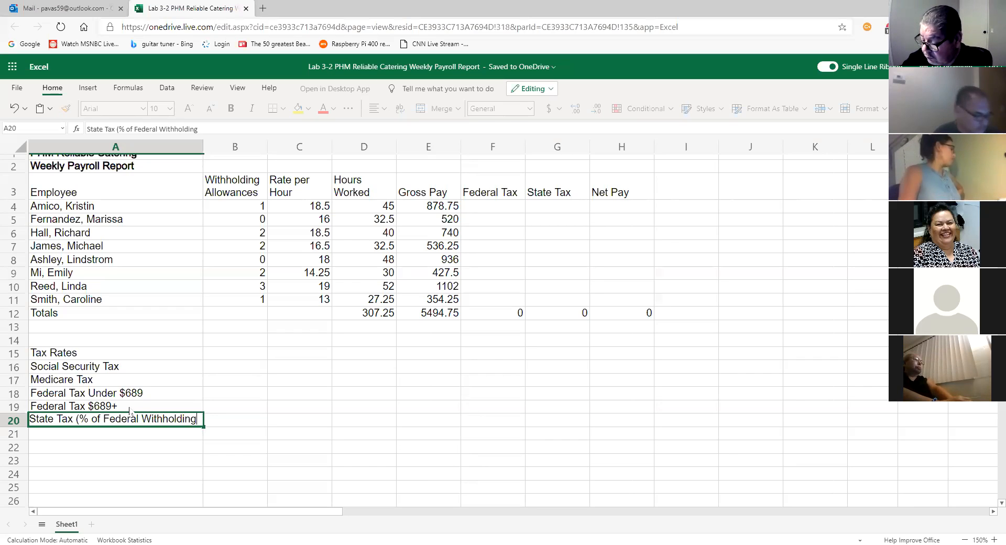
text())
key(Return)
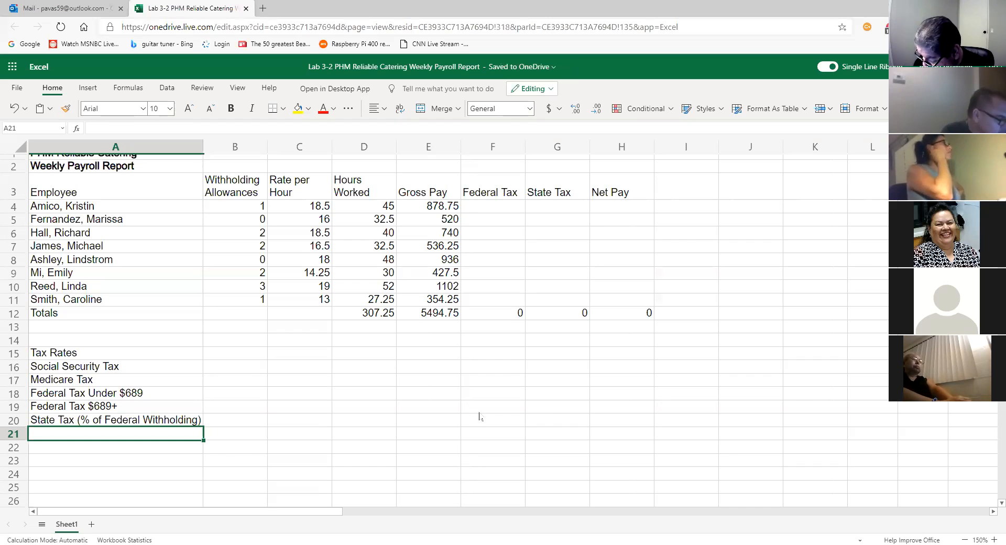
Enter the rates 6.45% for Social Security Tax in B16 and 1.55% for Medicare Tax in B17.
click(226, 370)
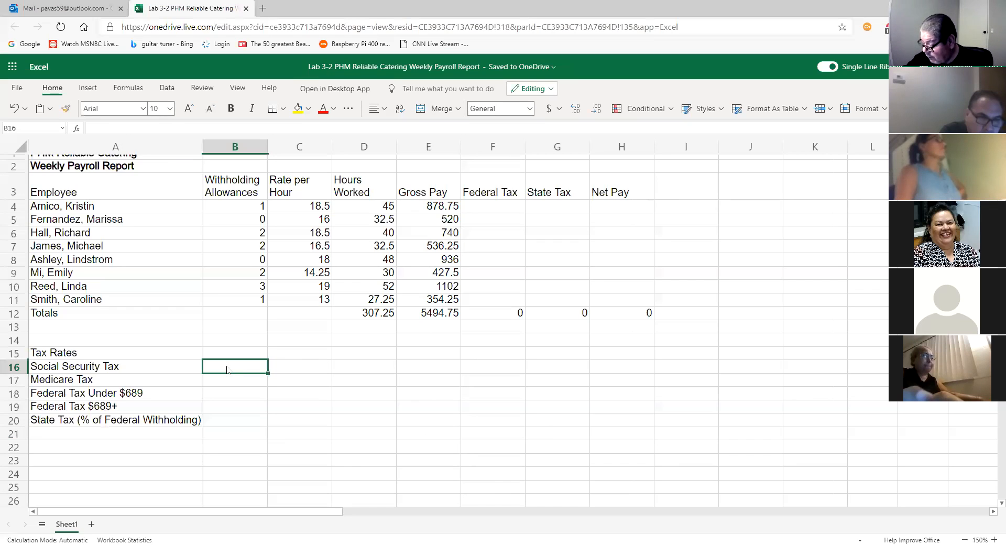
text(6.45)
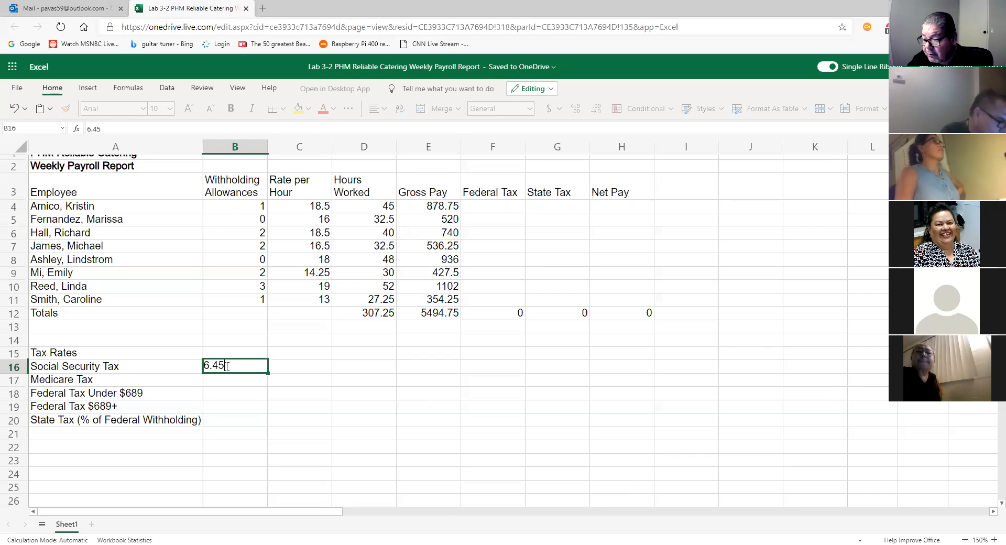
text(%)
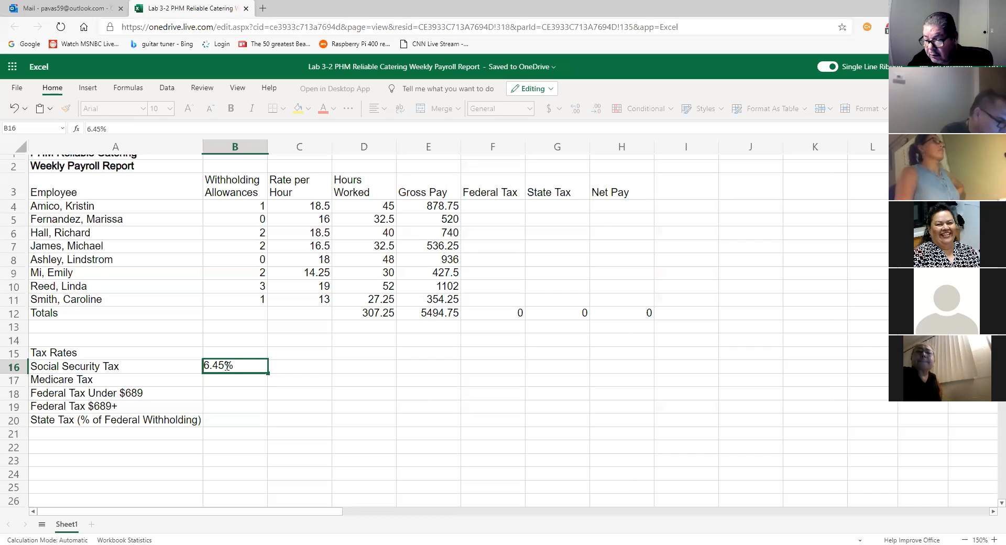
key(Return)
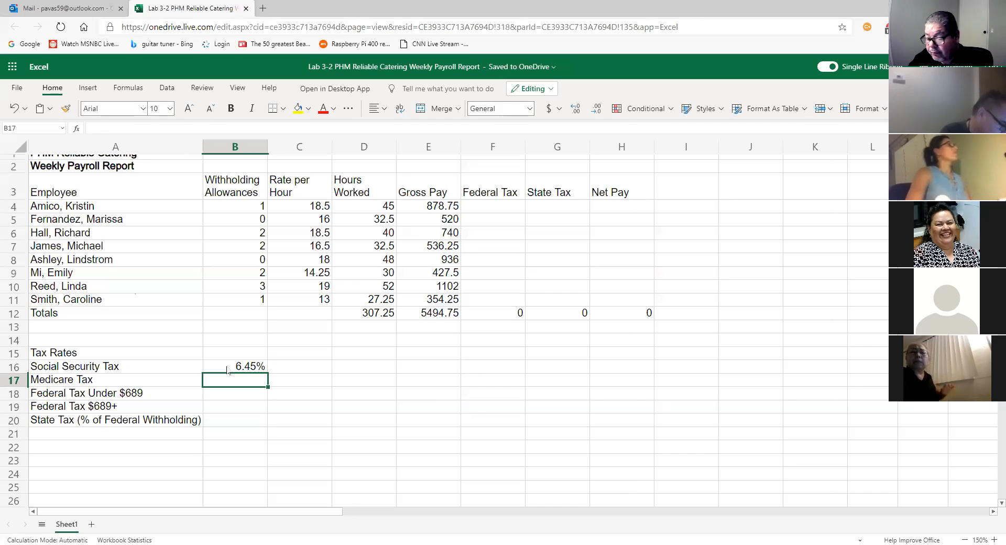
text(1.55%)
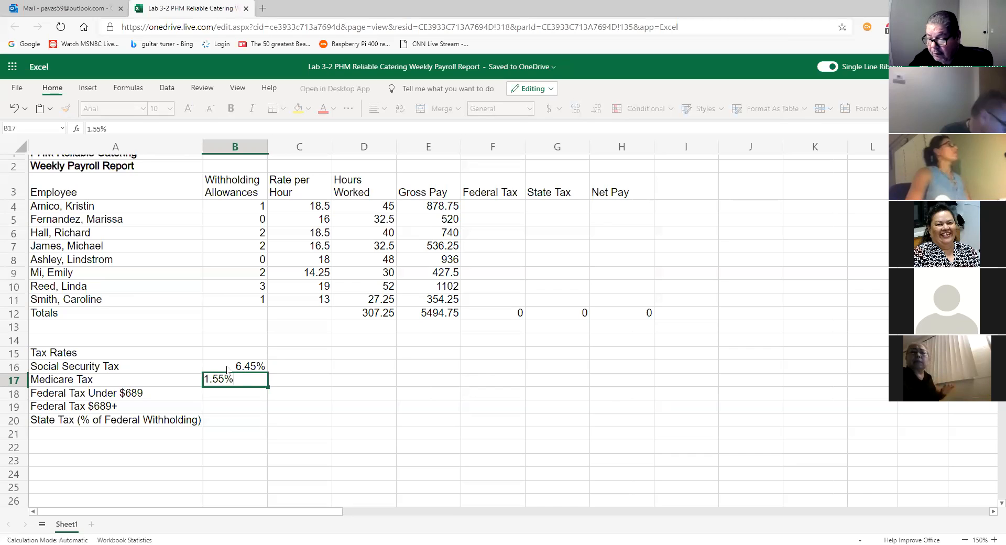
key(Return)
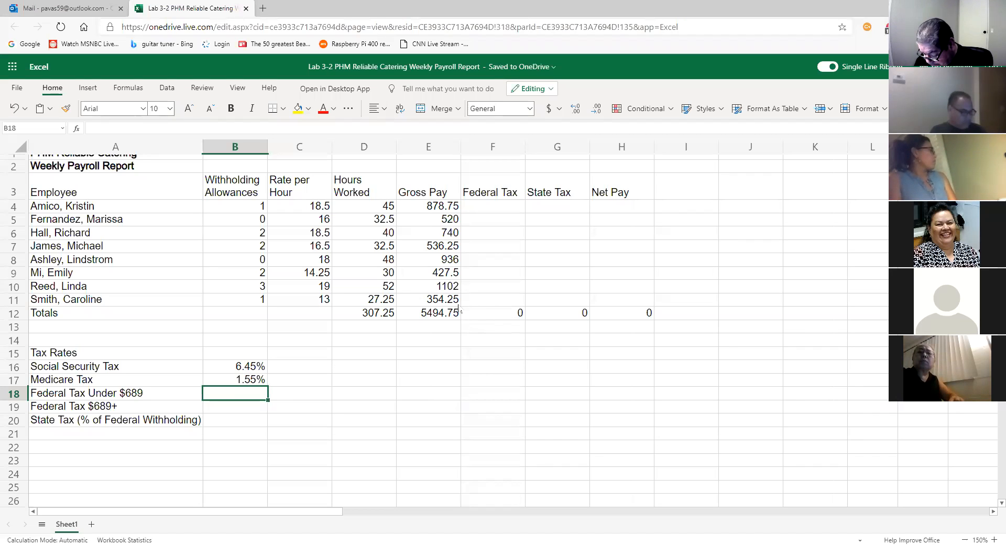
Enter the federal tax rates: 14% for the under $689 bracket in B18 and 24% for $689+ in B19.
text(14)
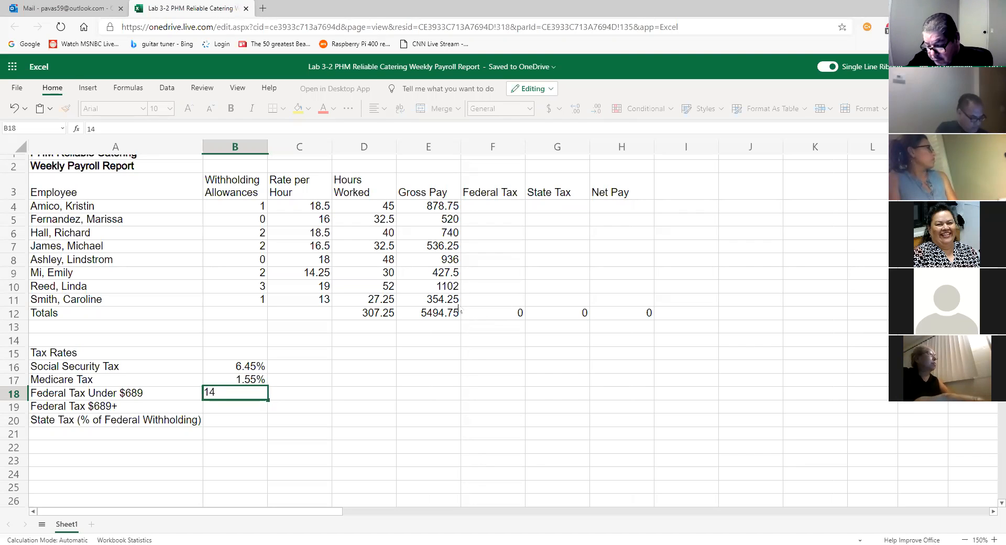
text(%)
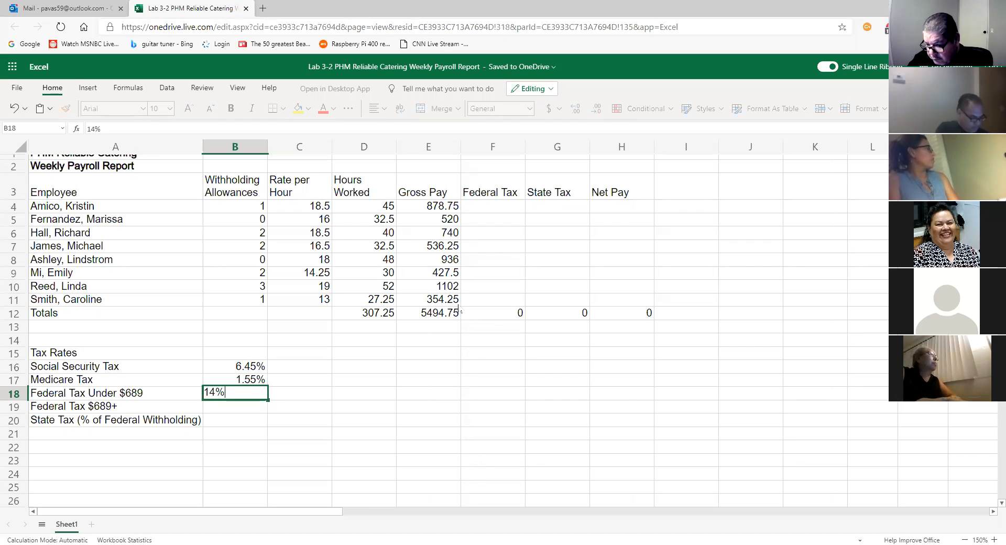
key(Return)
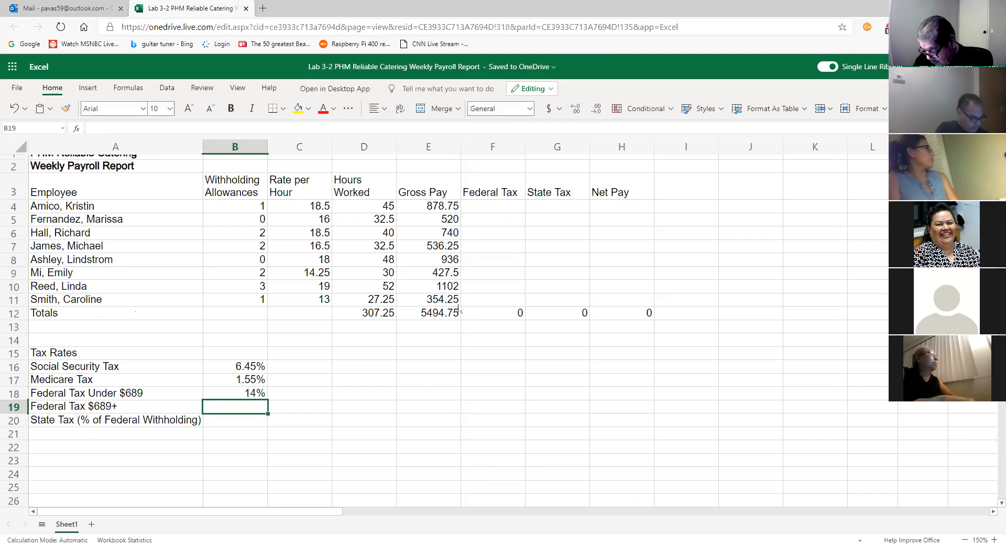
text(24)
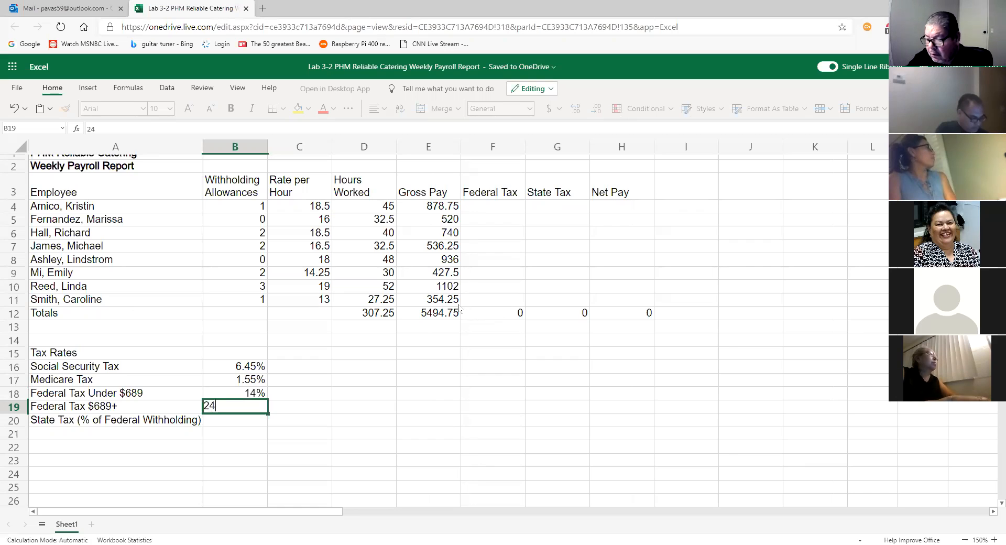
text(%)
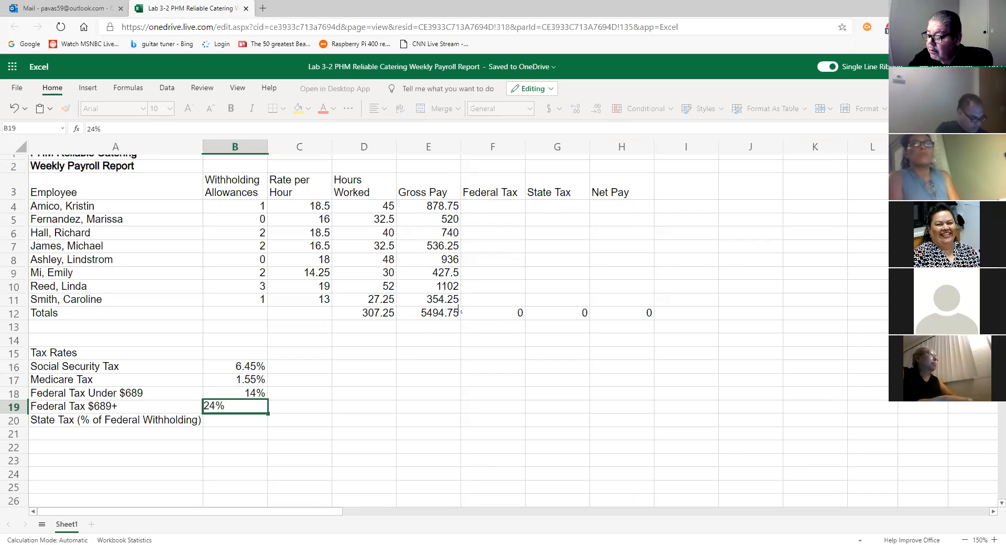
key(Return)
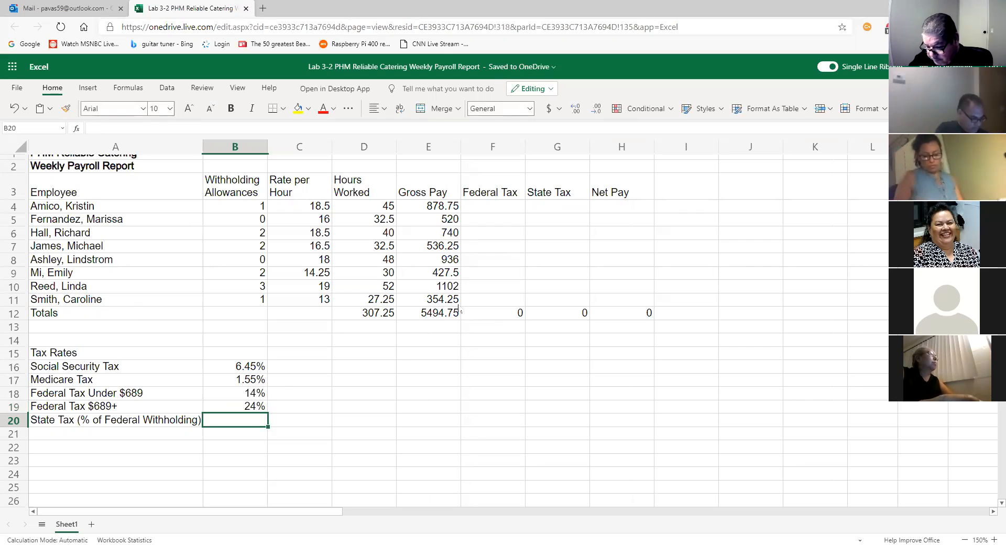
Enter 20% in cell B20 as the State Tax rate.
text(20)
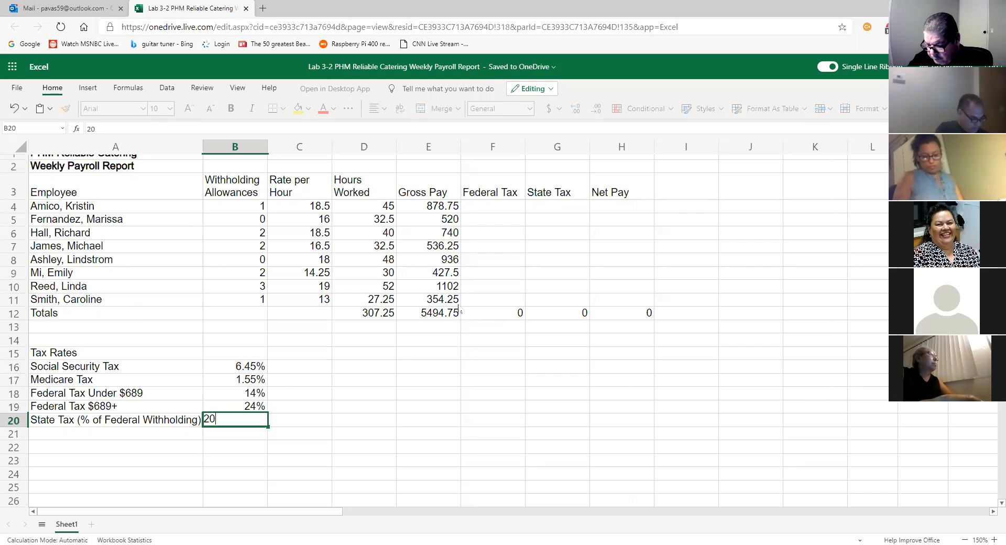
text(%)
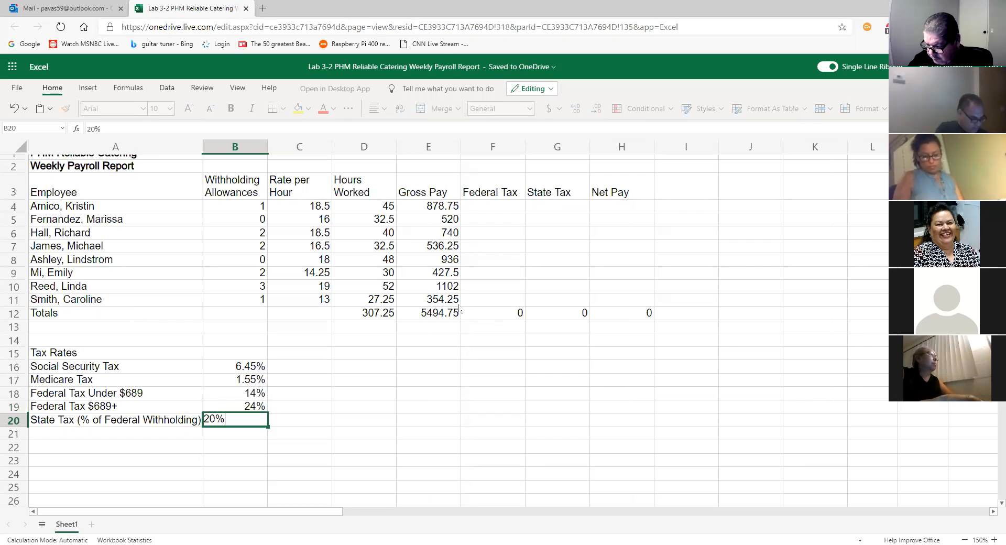
key(Return)
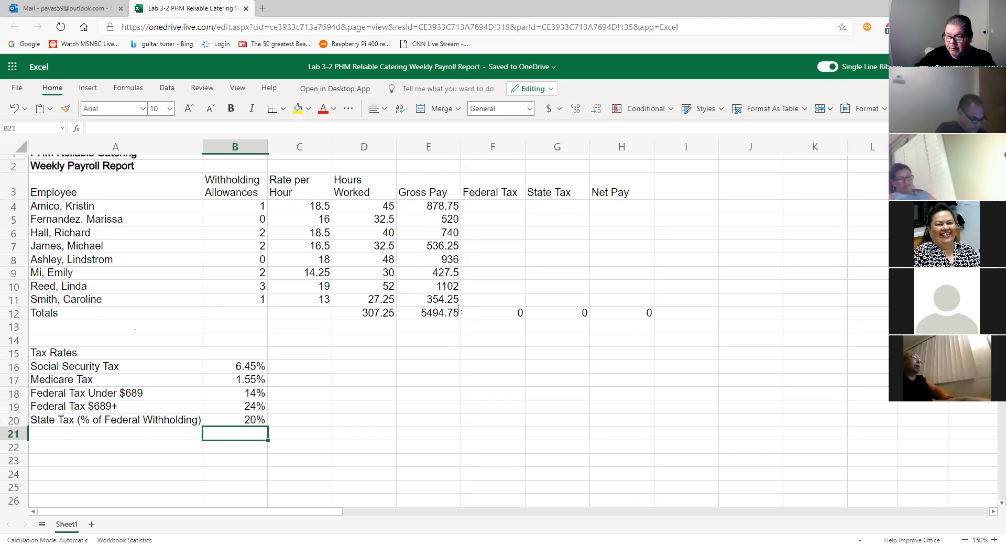
Review the Gross Pay formulas in column E for the employee rows and the Totals row.
click(473, 395)
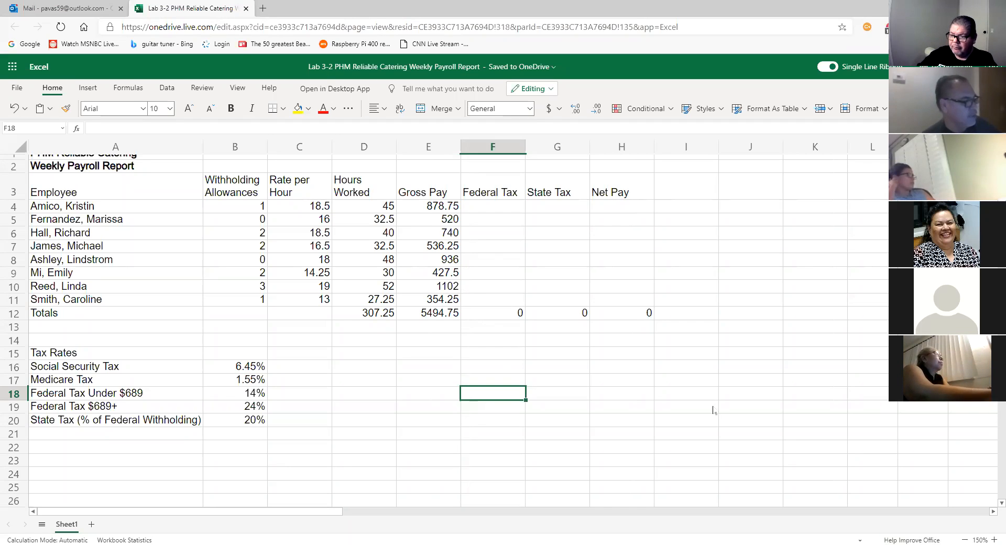
click(454, 207)
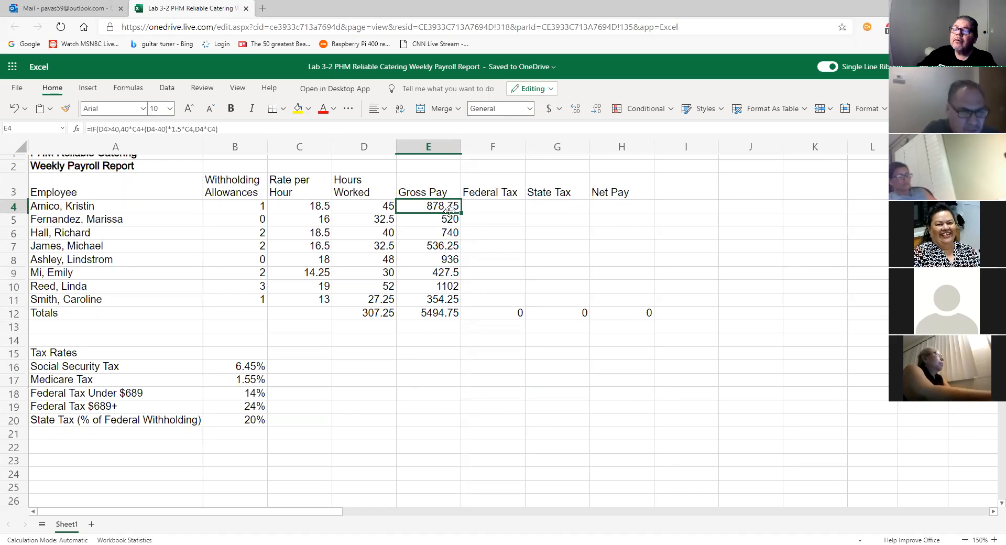
click(451, 220)
click(449, 233)
click(448, 247)
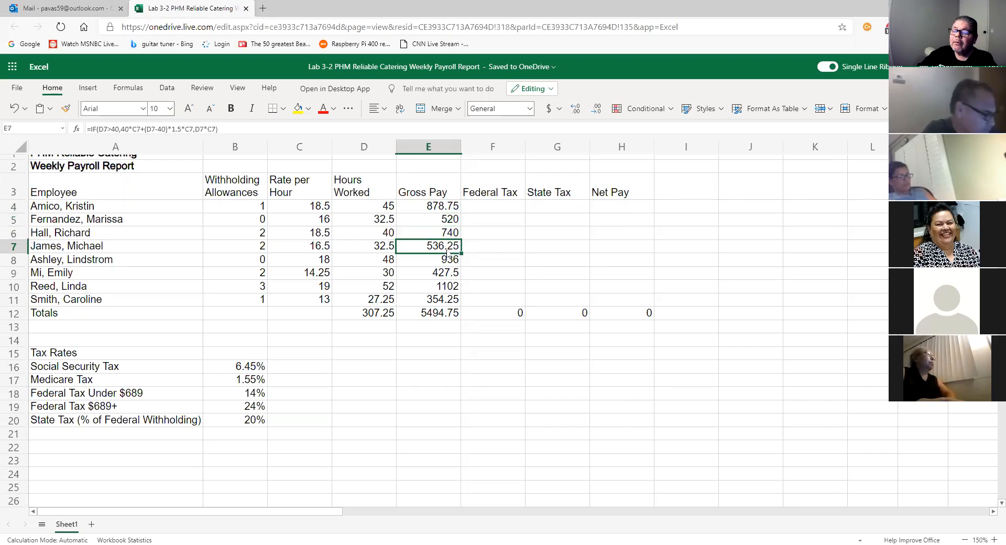
click(445, 262)
click(451, 251)
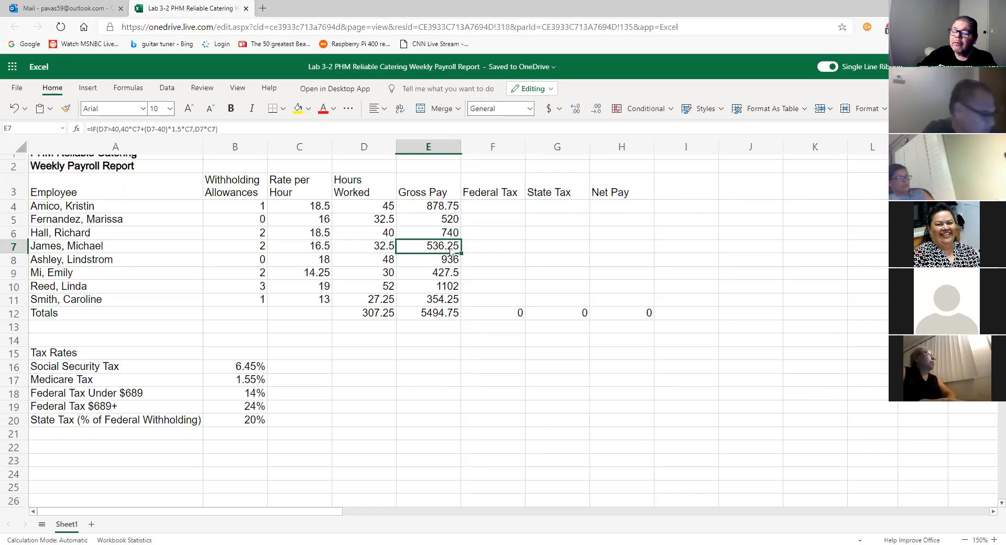
click(451, 233)
click(451, 220)
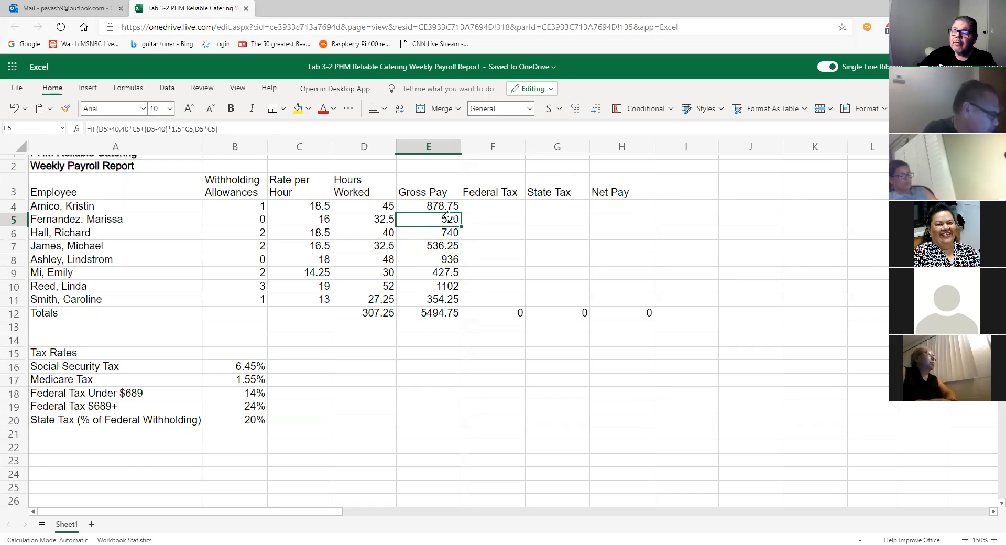
click(441, 312)
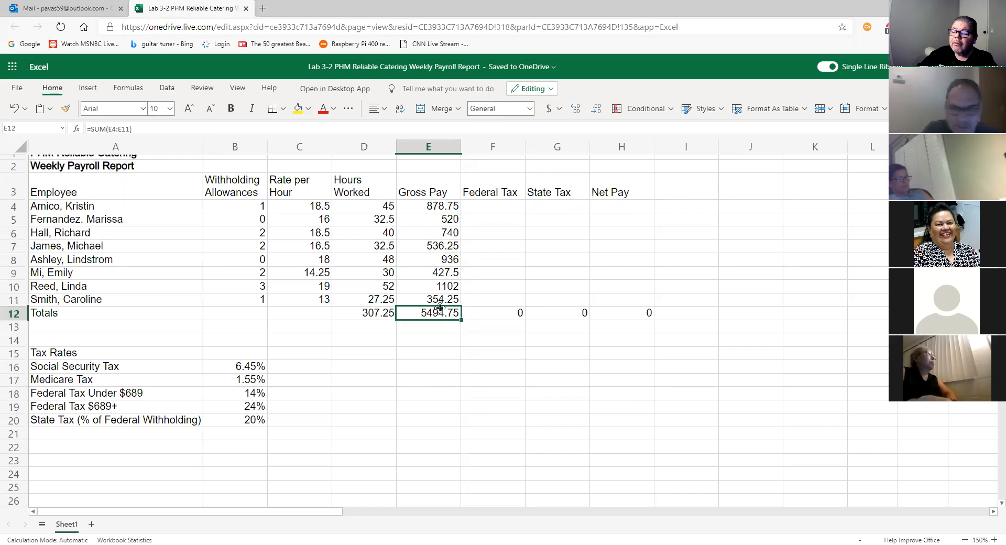
click(447, 340)
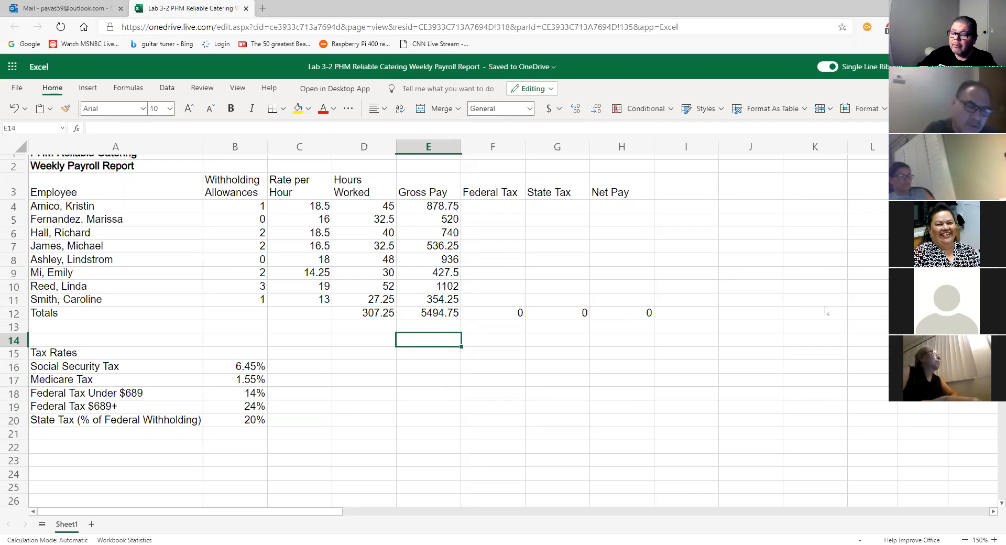
click(449, 211)
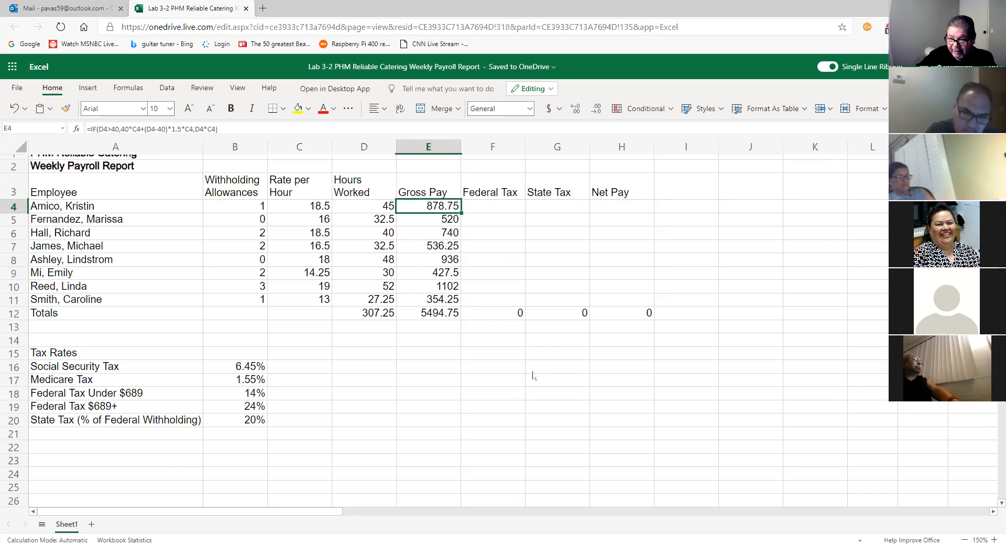
click(565, 370)
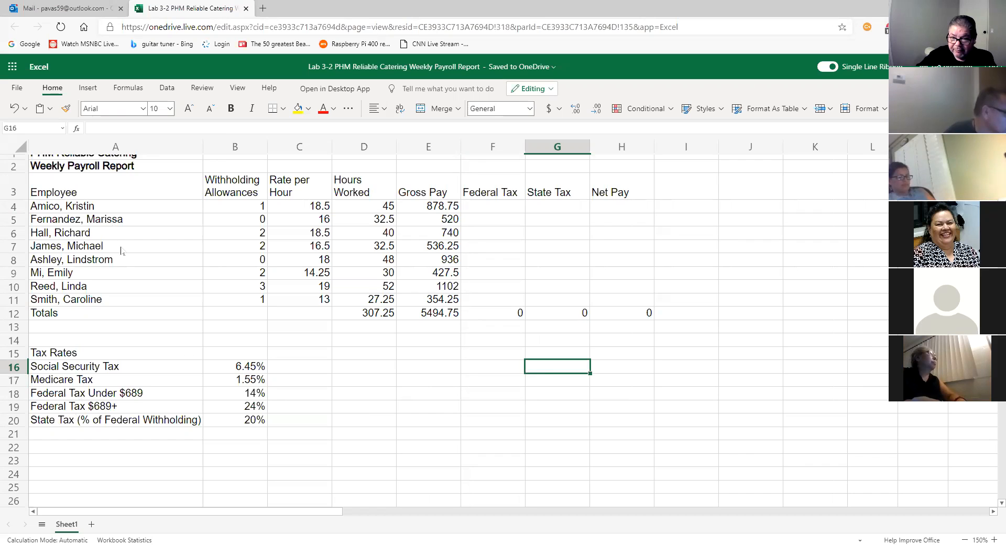
Set the font size of the PHM Reliable Catering title in A1 to 28.
scroll(121, 250, up, 1)
click(71, 166)
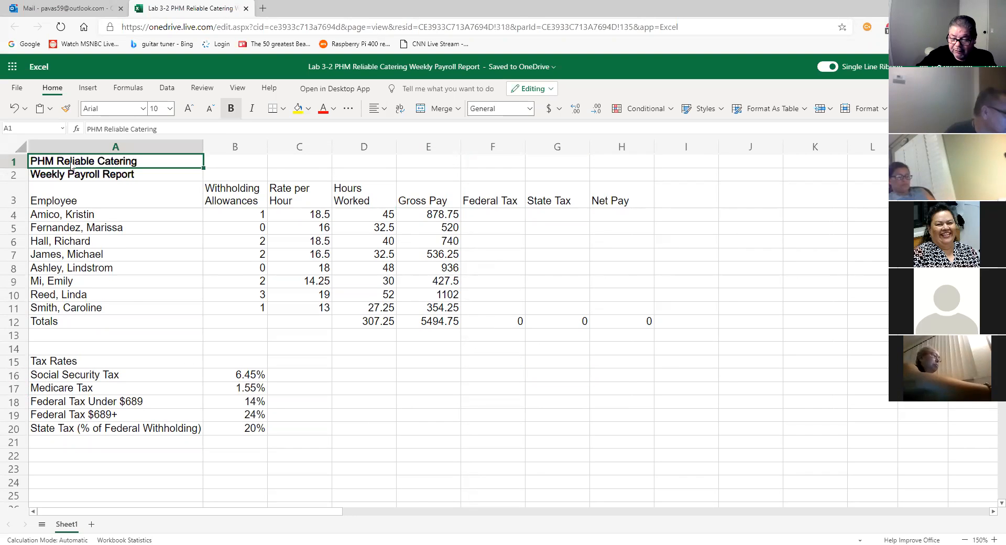
click(170, 109)
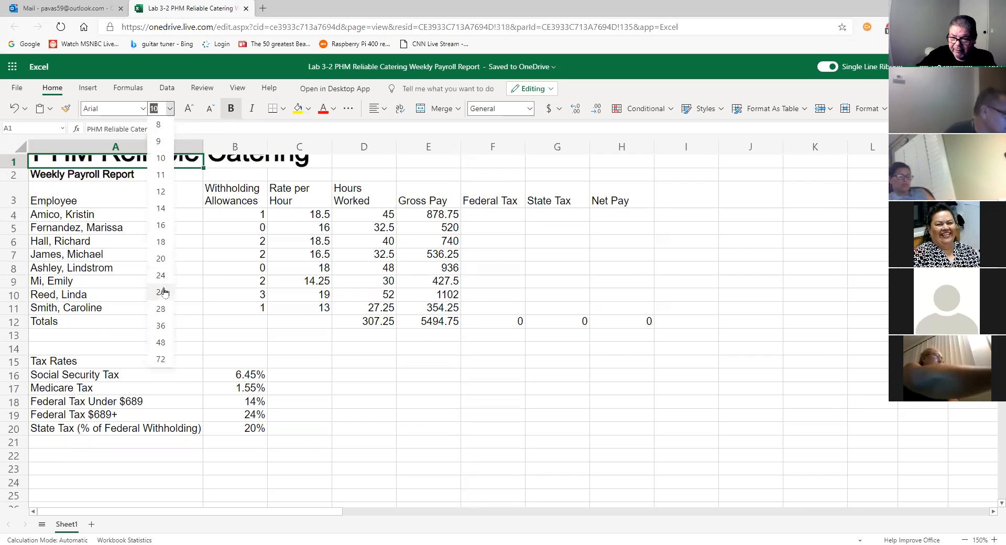
click(161, 309)
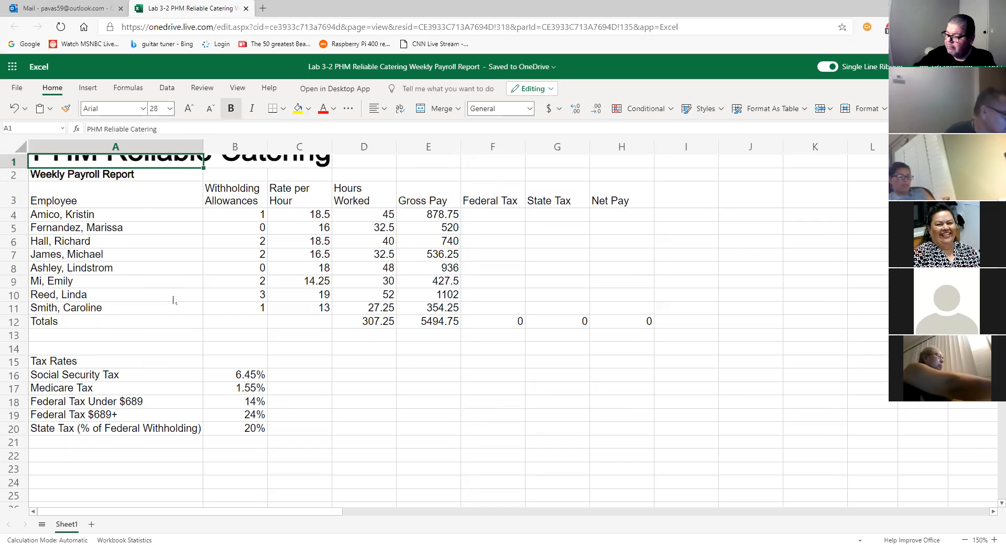
Increase the height of row 1 so the enlarged PHM Reliable Catering title fits fully.
key(Down)
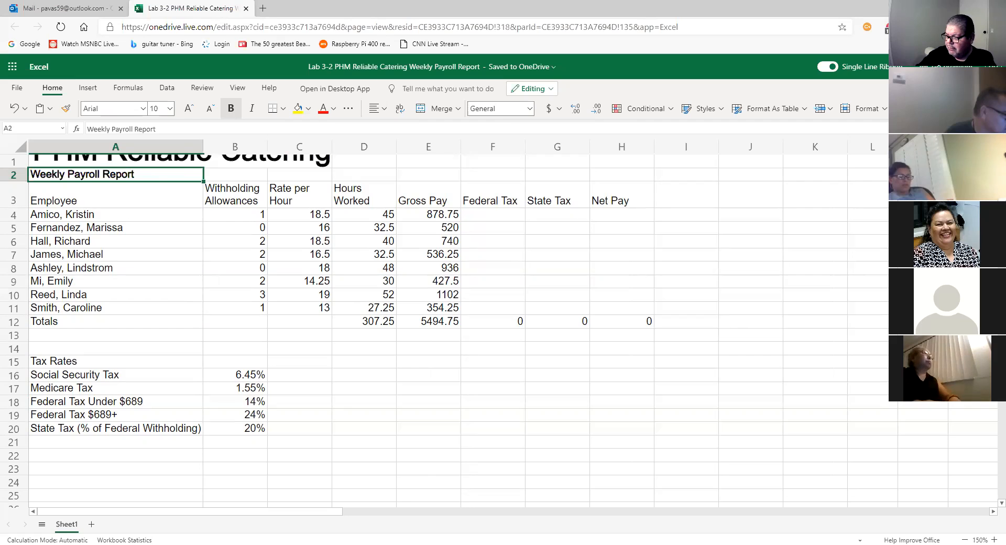
click(139, 162)
click(141, 192)
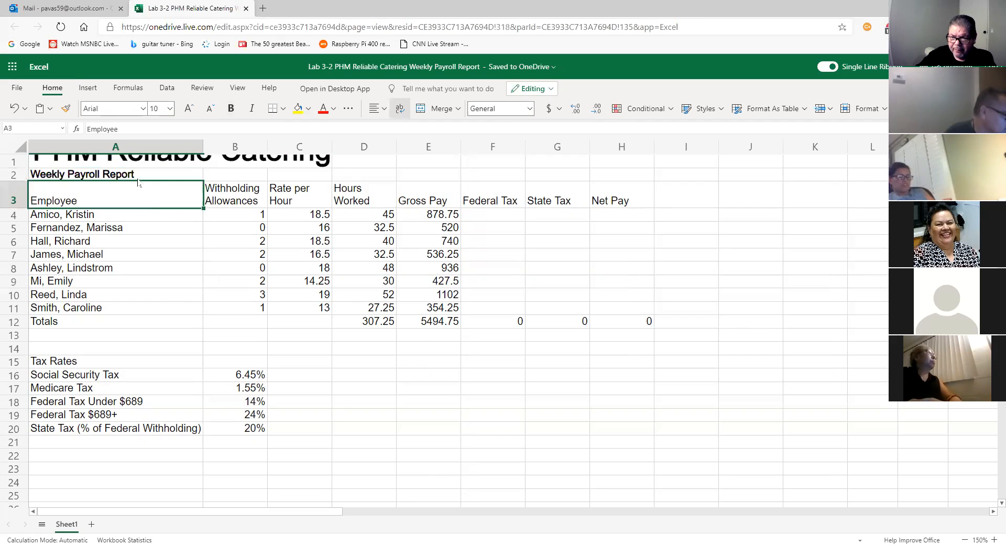
click(164, 164)
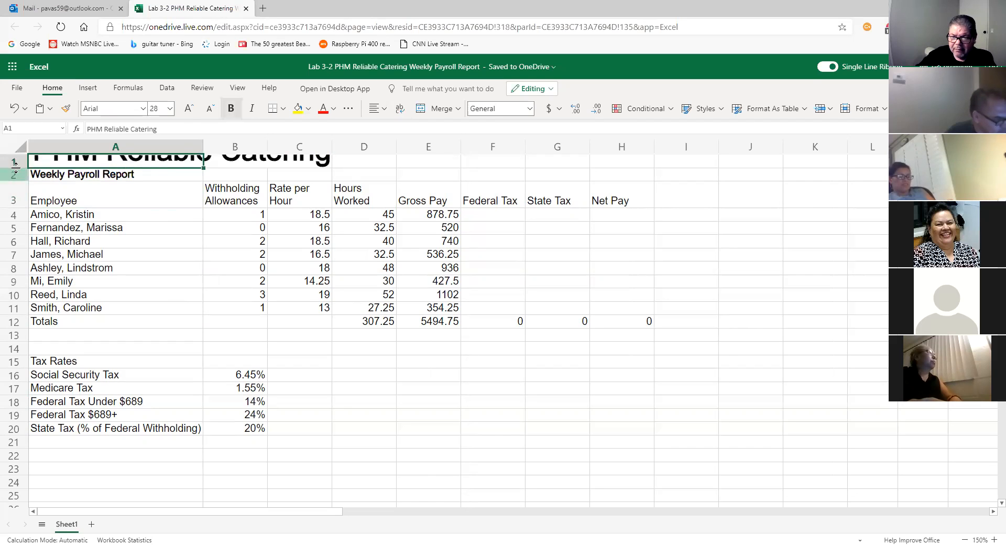
drag(15, 167, 20, 194)
click(164, 202)
click(157, 181)
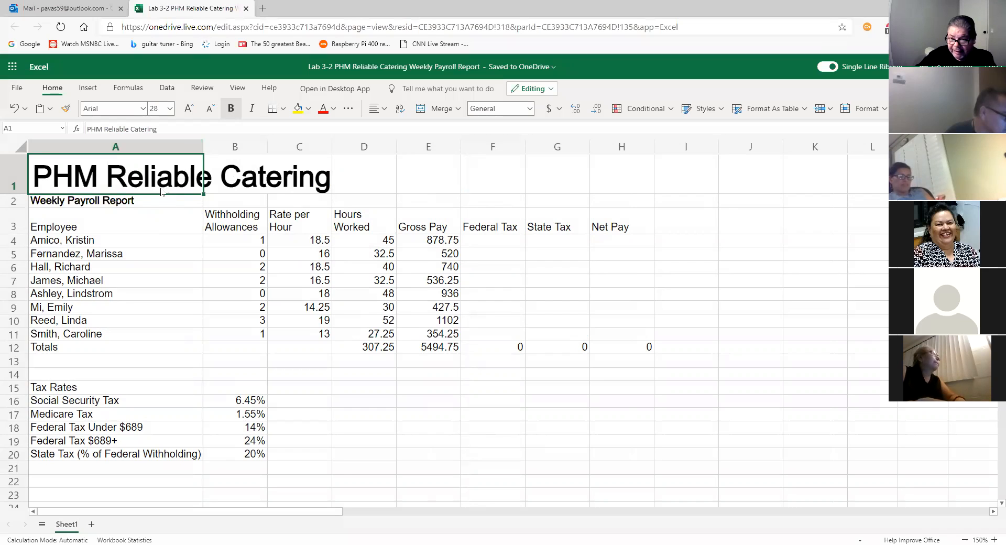
Set the Weekly Payroll Report subtitle in A2 to font size 18 and enlarge row 2 to fit it.
click(129, 205)
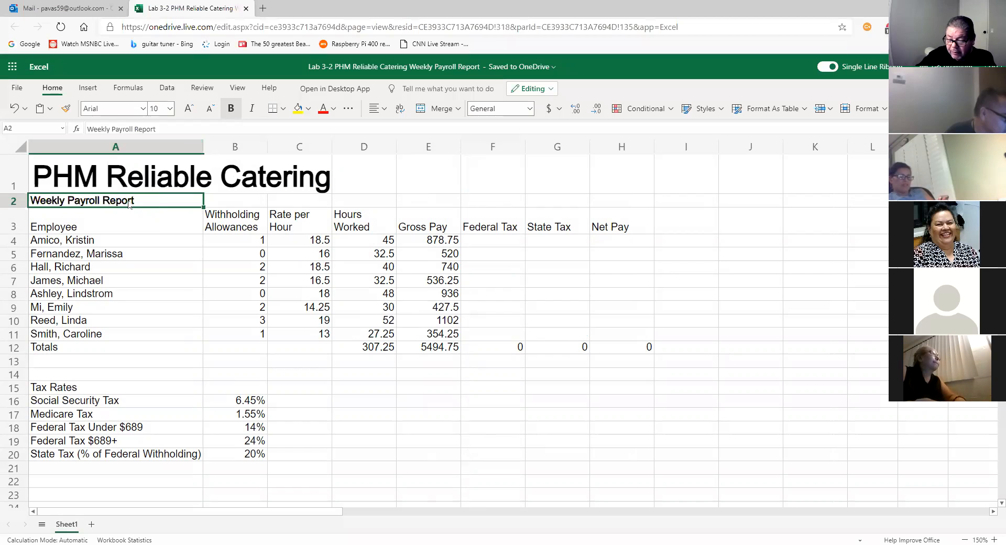
click(170, 108)
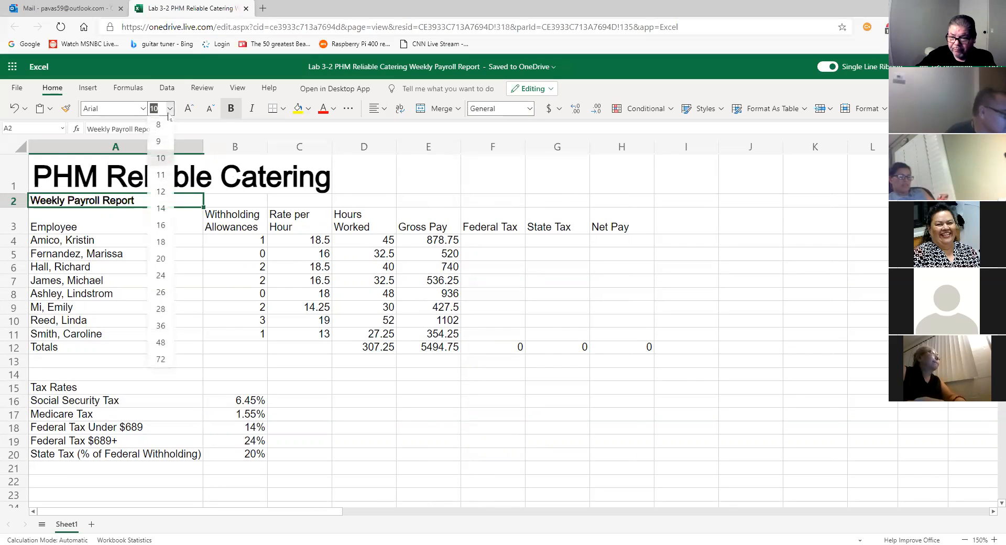
click(163, 242)
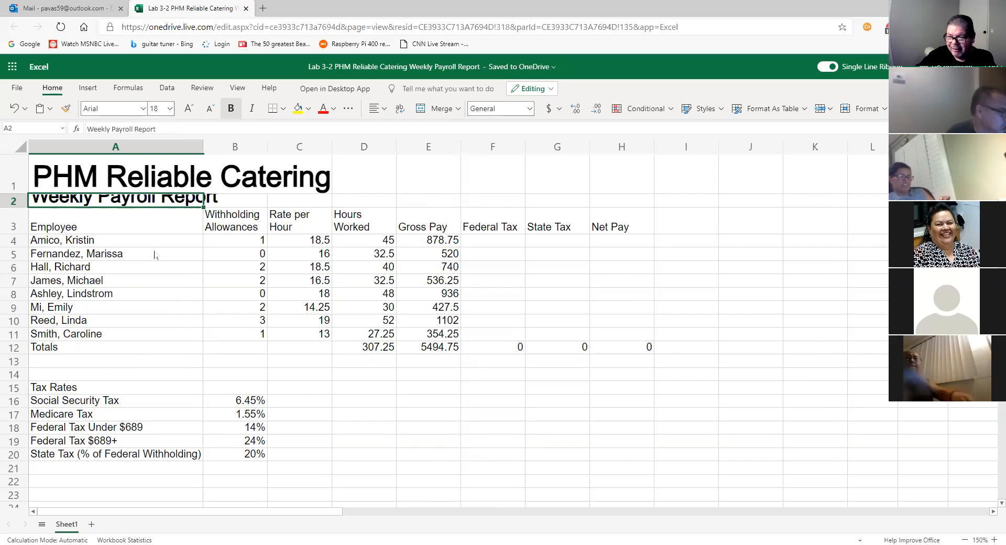
click(197, 250)
click(34, 202)
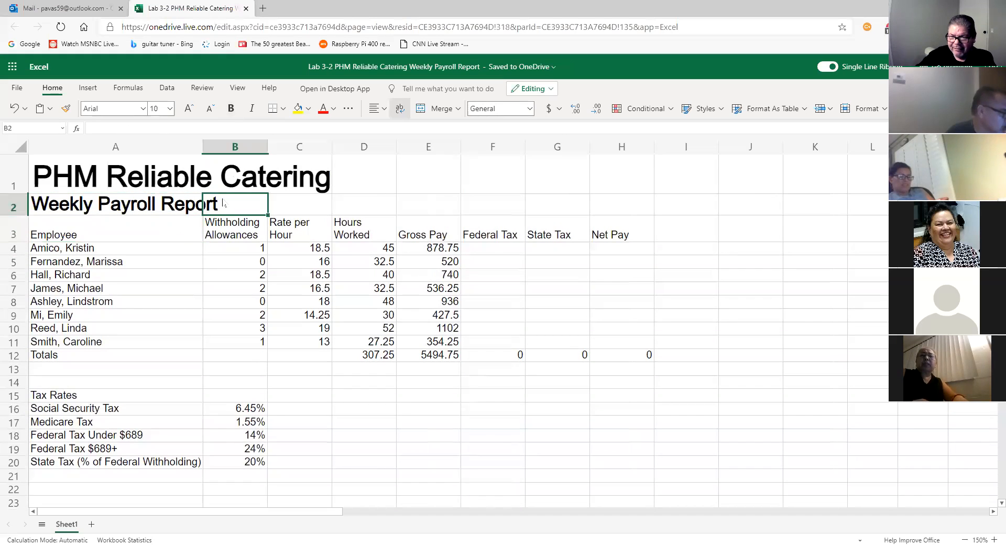
click(152, 192)
click(147, 210)
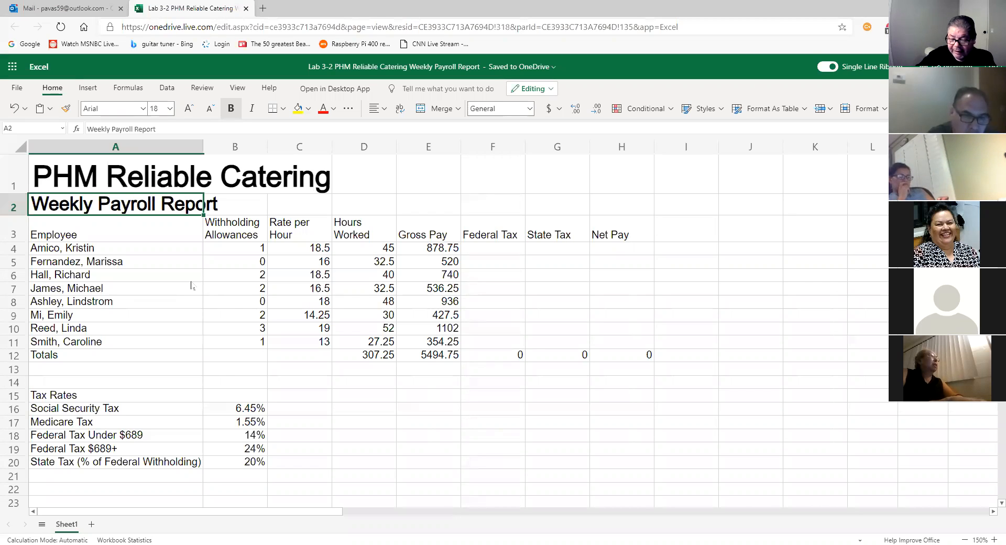
Enlarge the Tax Rates heading in A15 to font size 18.
click(82, 389)
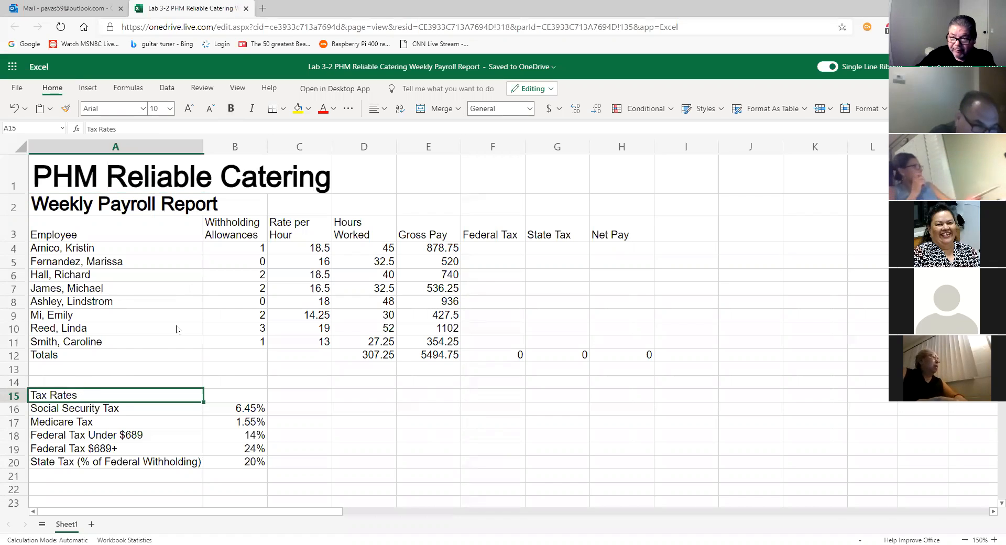
click(187, 109)
click(188, 108)
click(188, 108)
click(187, 108)
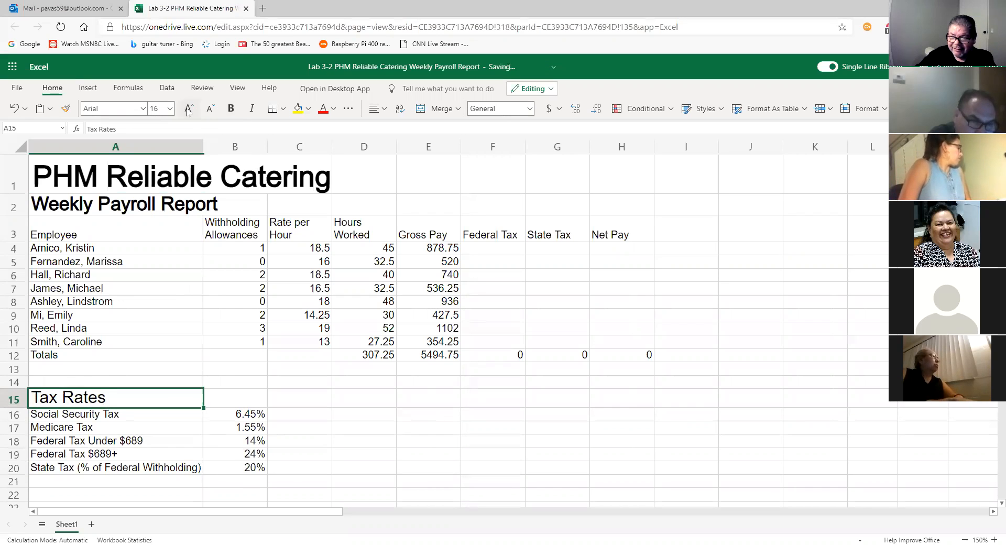
click(188, 108)
click(192, 356)
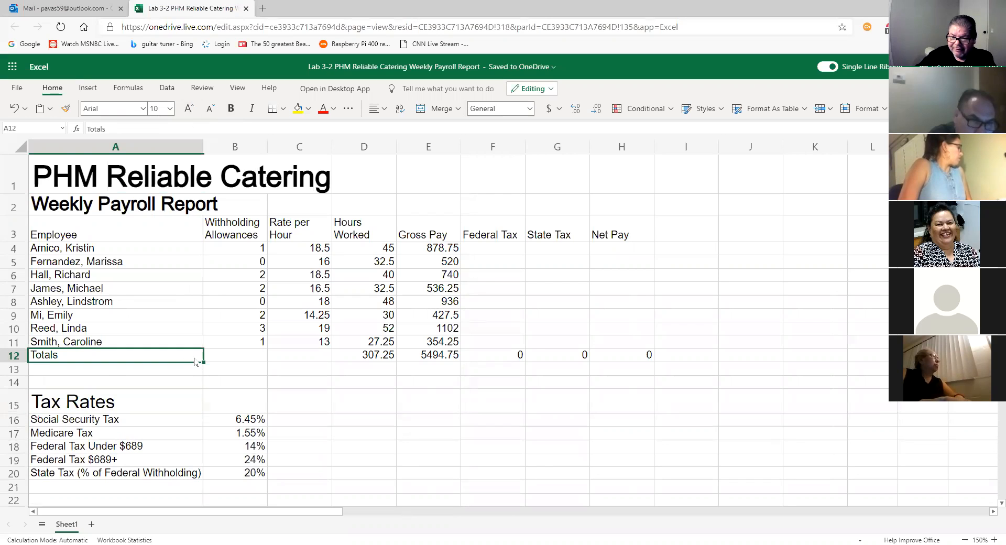
Try font size 20 on the Weekly Payroll Report subtitle in A2 and return it to 18.
click(155, 209)
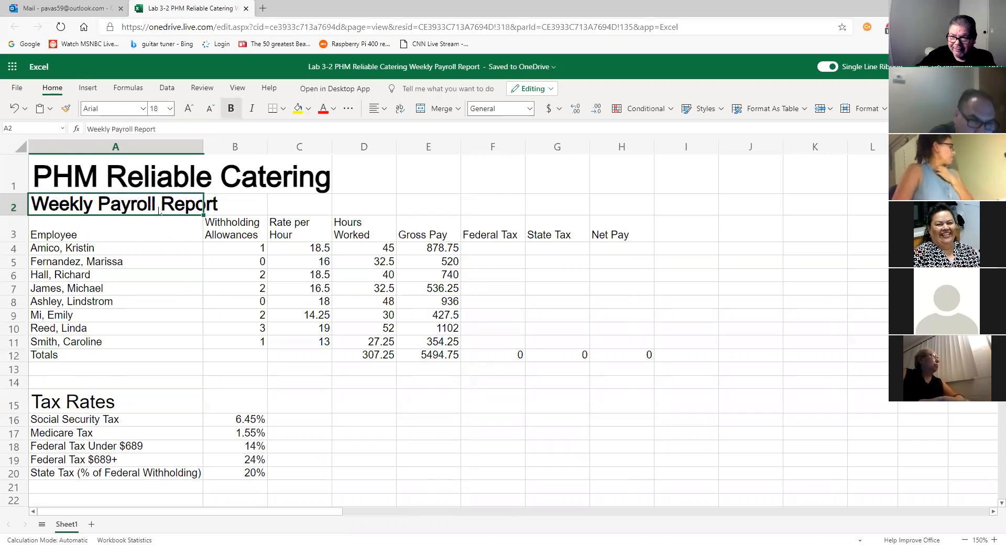
click(193, 110)
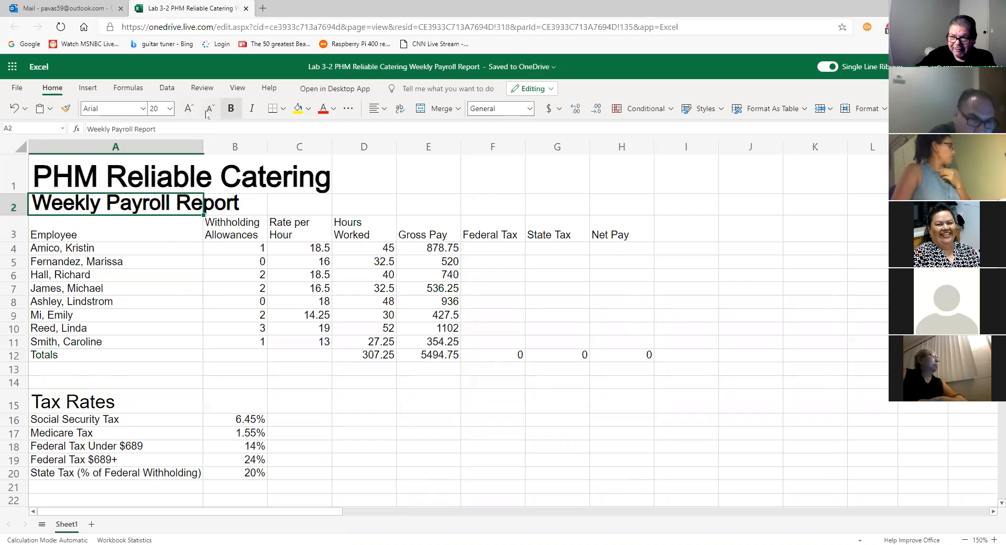
click(208, 109)
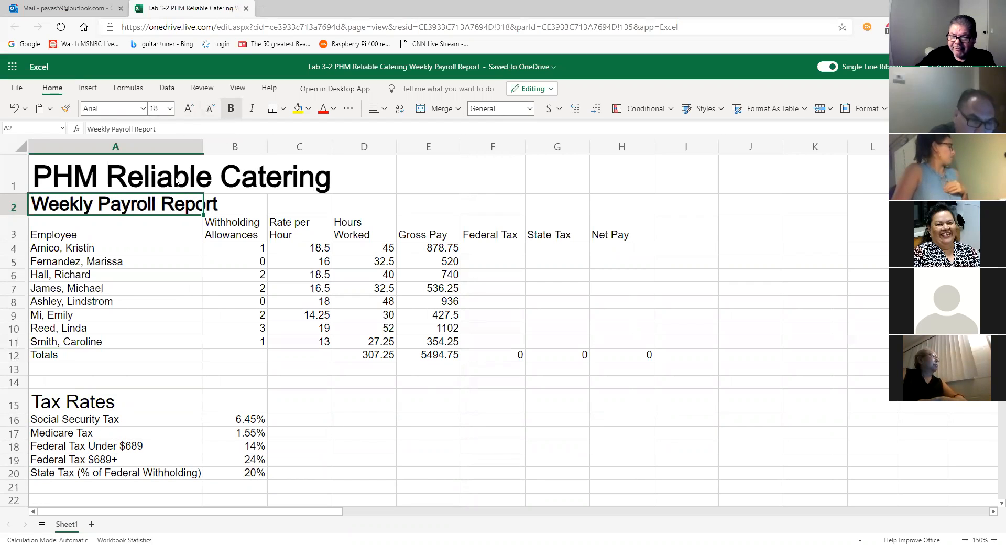
Compare the font sizes of the Tax Rates heading, the Weekly Payroll Report subtitle and the main title.
click(176, 291)
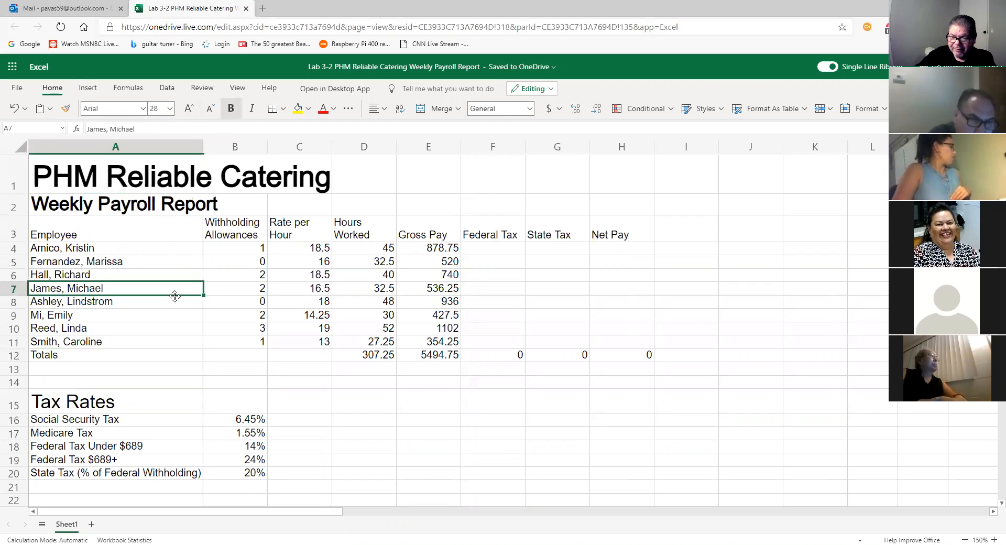
click(127, 397)
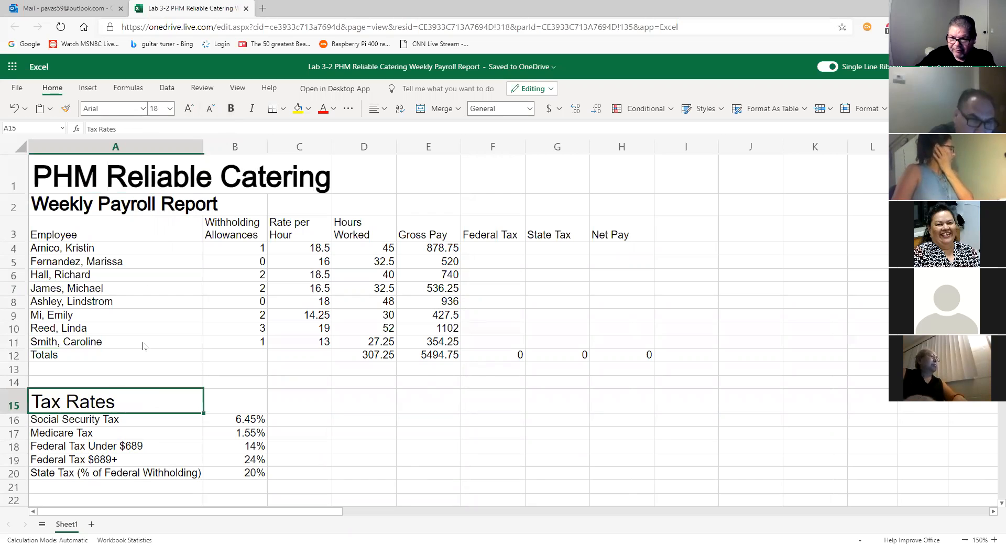
click(134, 206)
click(120, 401)
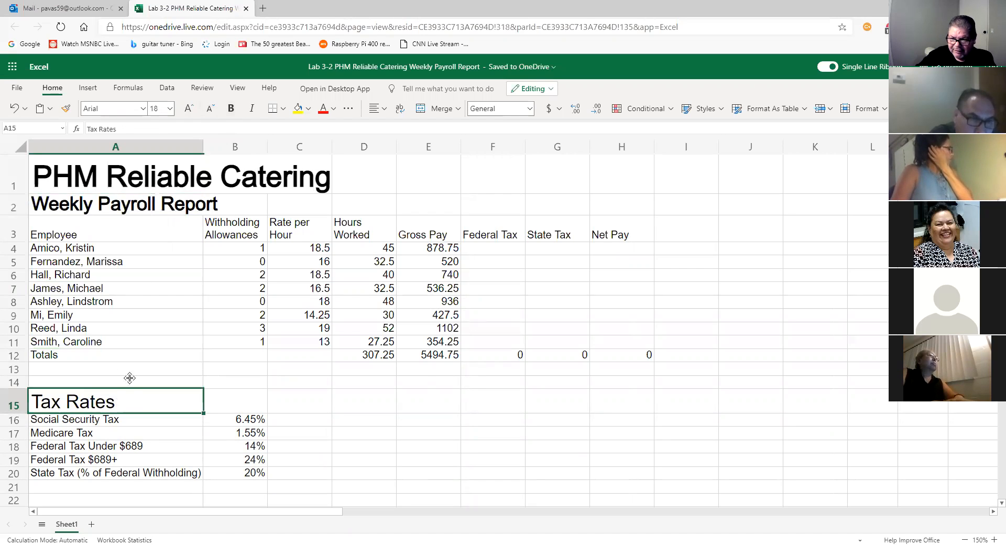
click(142, 179)
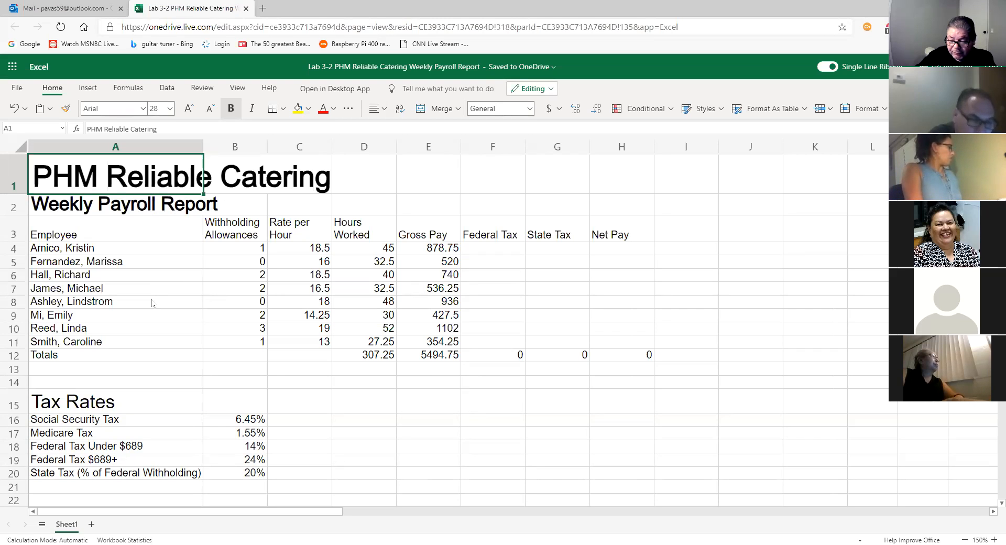
Apply italic and a single underline to the Tax Rates heading in A15.
click(94, 404)
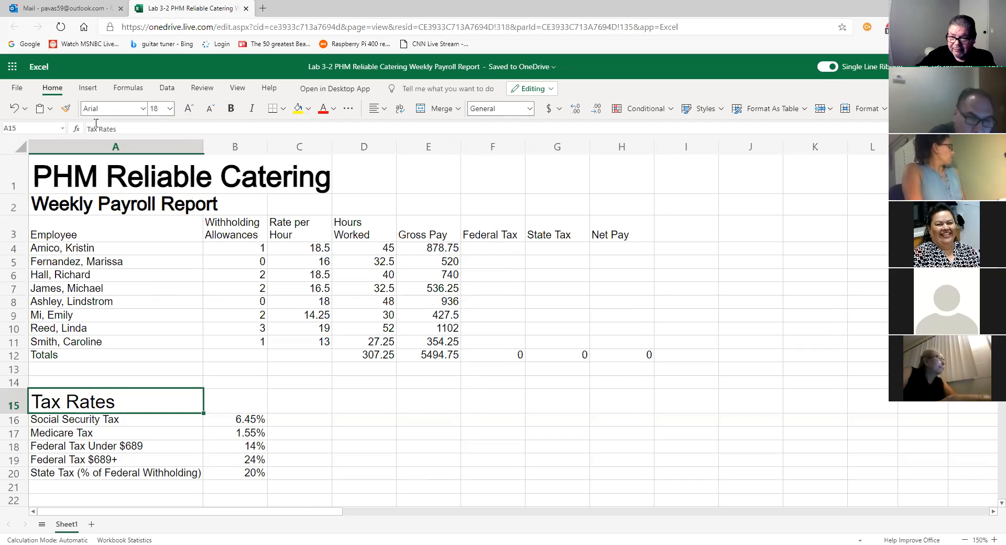
click(252, 108)
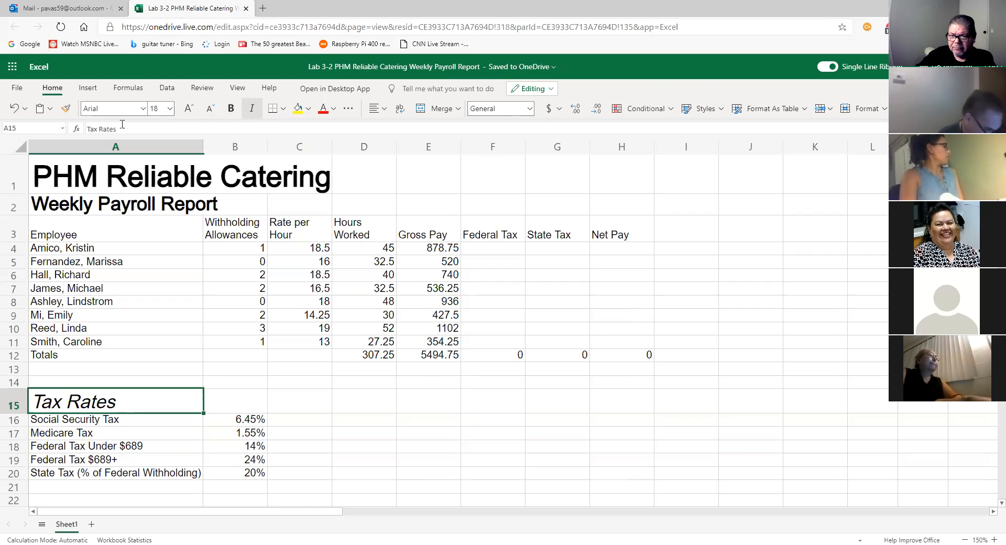
click(348, 109)
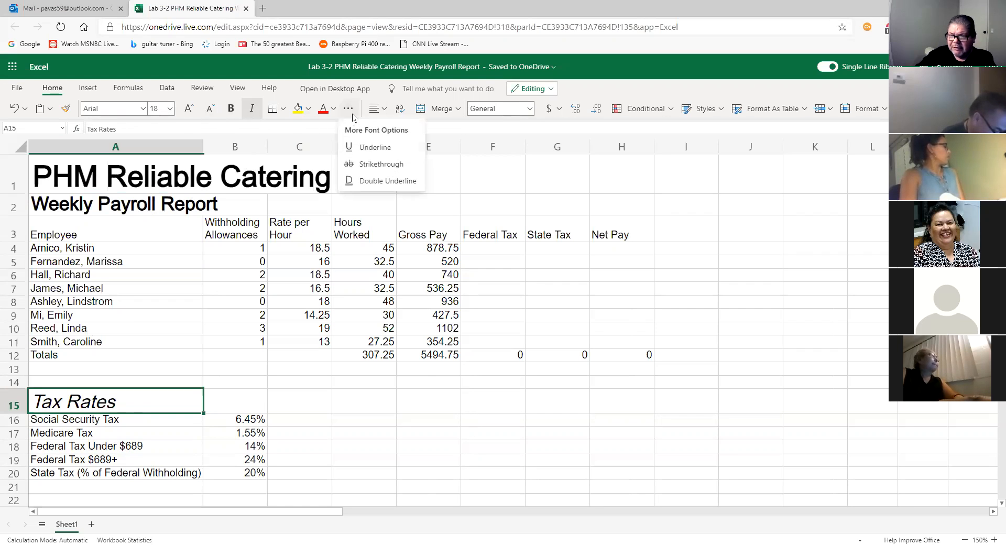
click(373, 148)
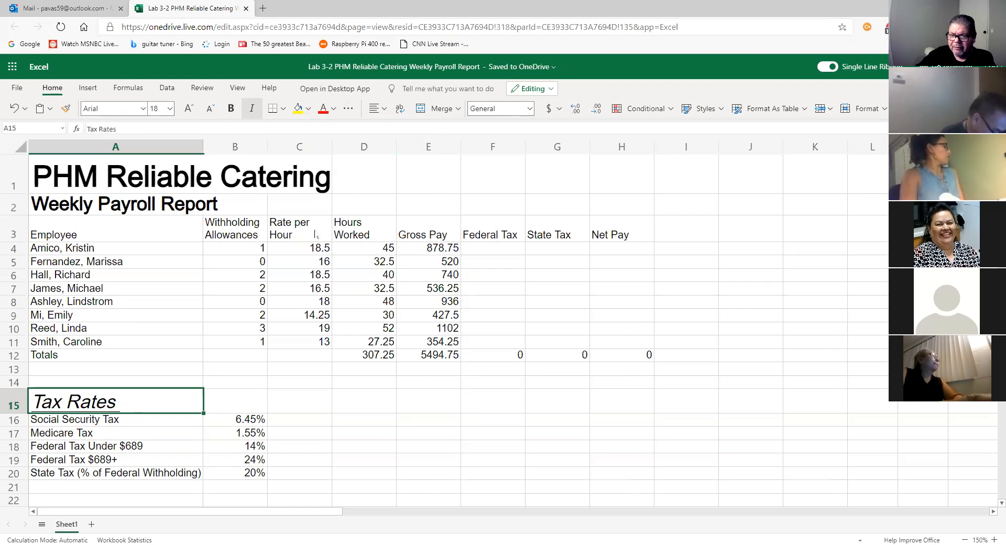
click(201, 348)
click(136, 397)
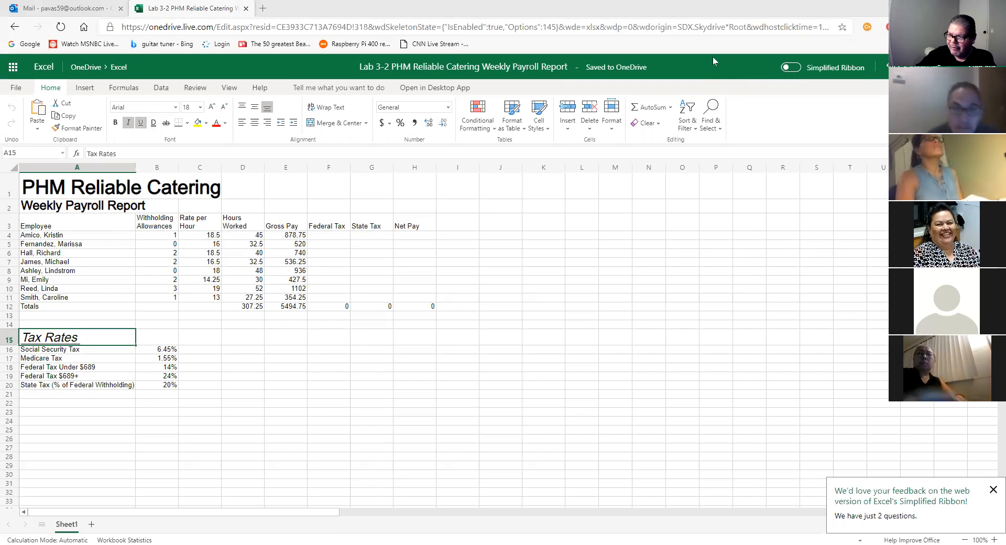
drag(793, 49, 815, 52)
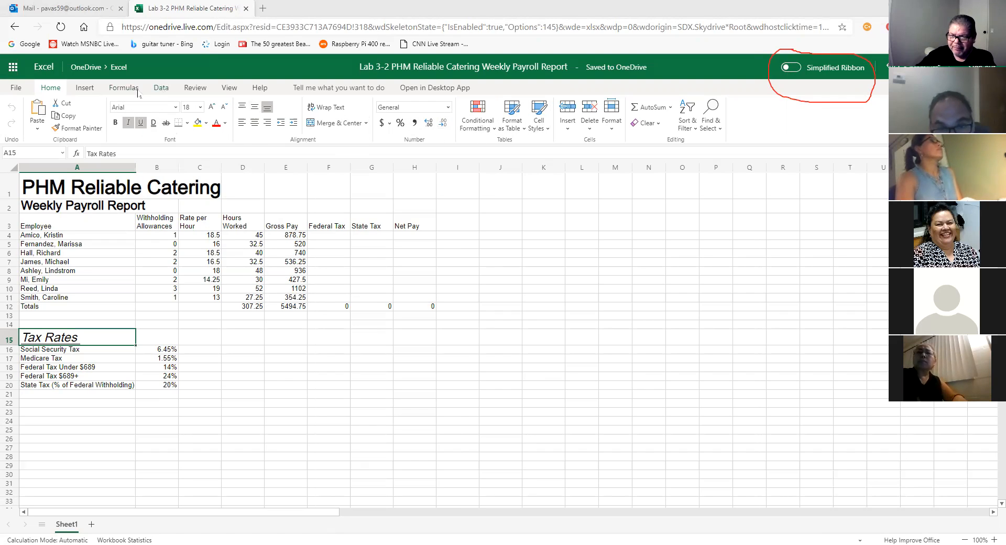
click(93, 89)
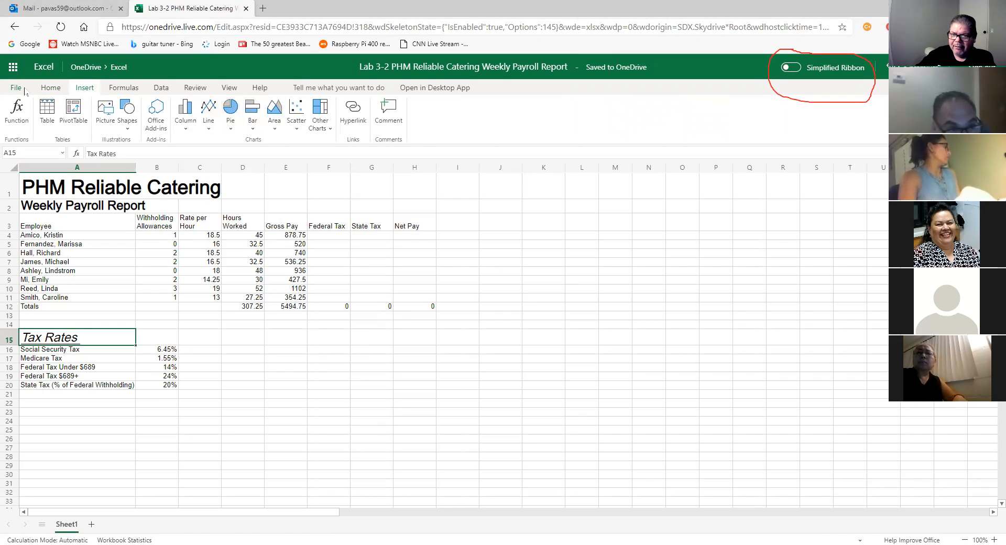
click(51, 89)
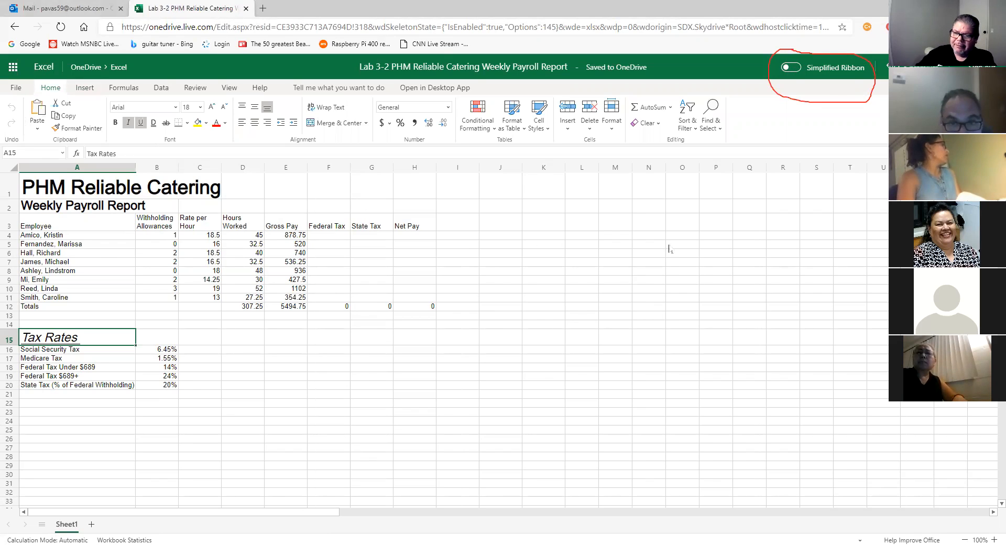
Adjust the heights of rows 1, 2 and 15 to fit their enlarged title, subtitle and Tax Rates text.
click(992, 539)
click(993, 538)
click(993, 538)
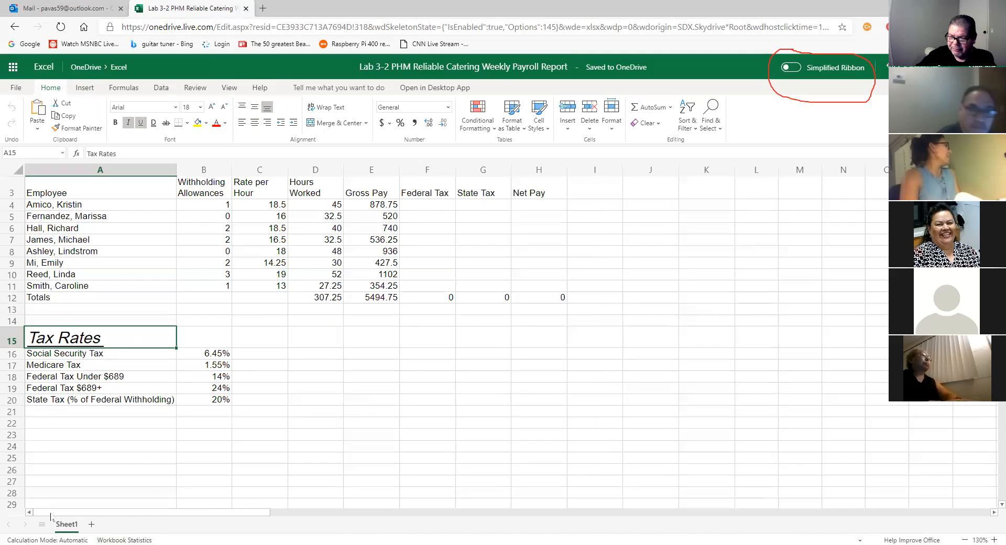
click(992, 539)
scroll(331, 373, up, 2)
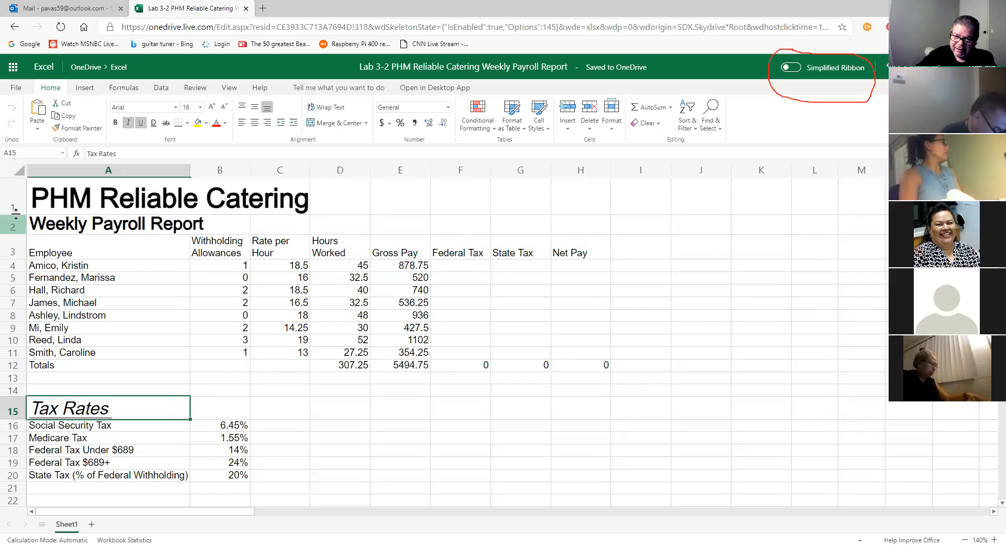
drag(16, 216, 16, 214)
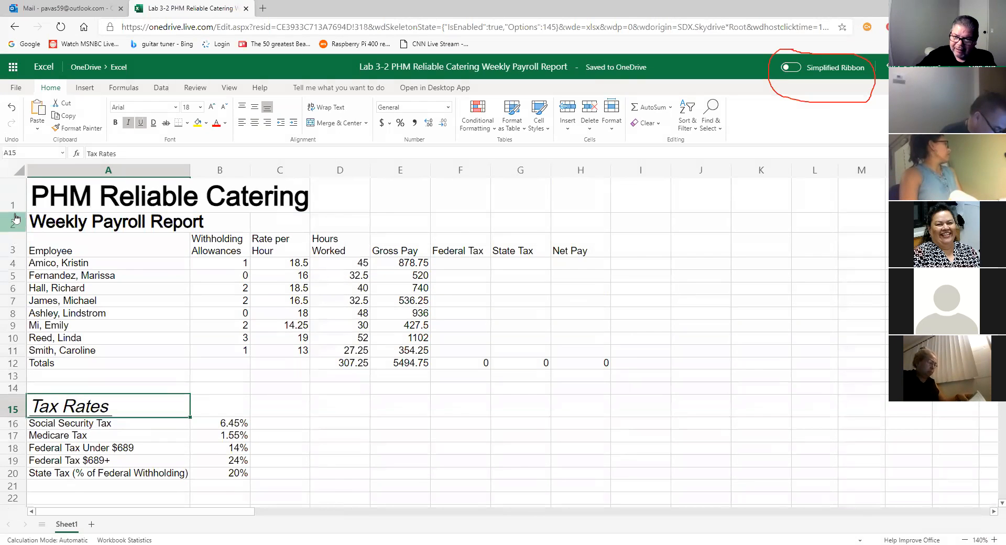
double_click(16, 232)
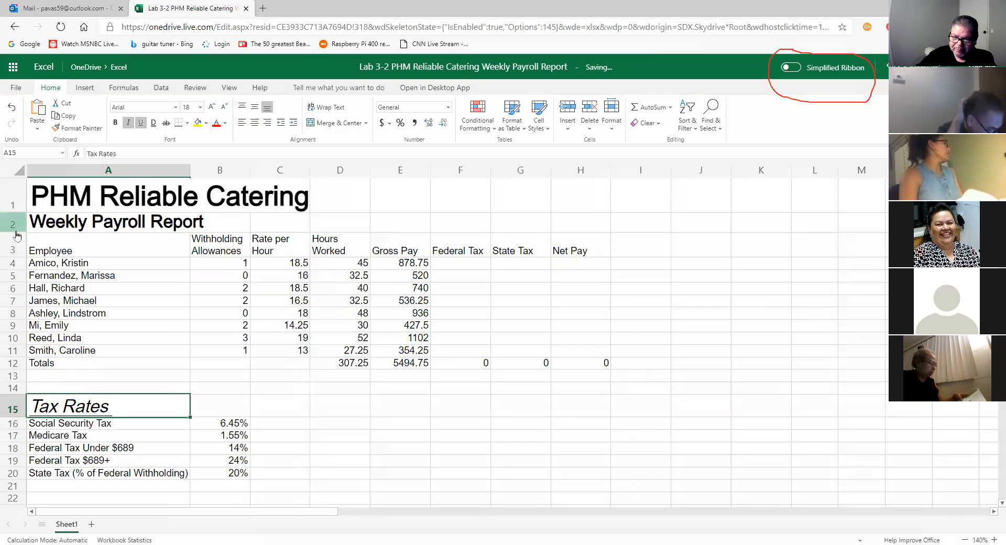
double_click(17, 418)
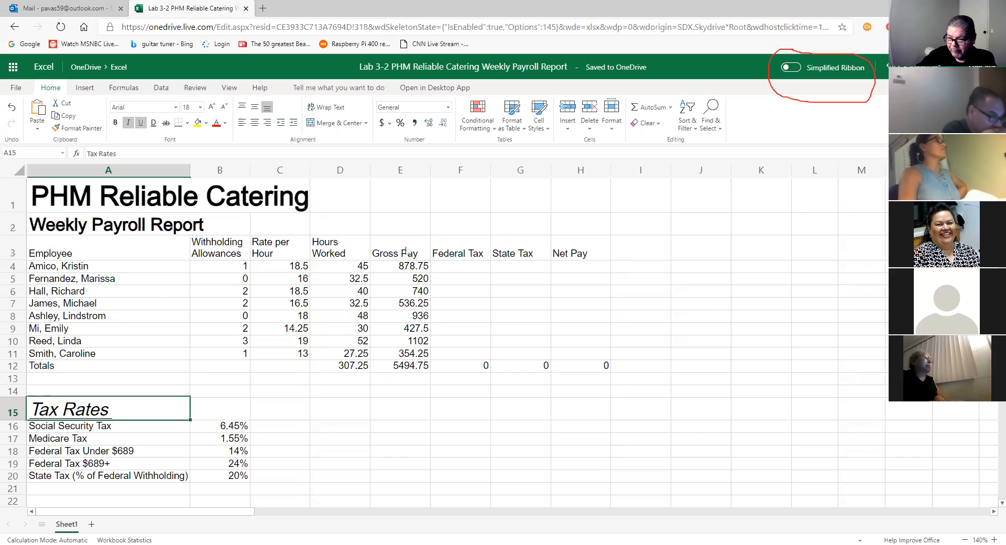
click(414, 175)
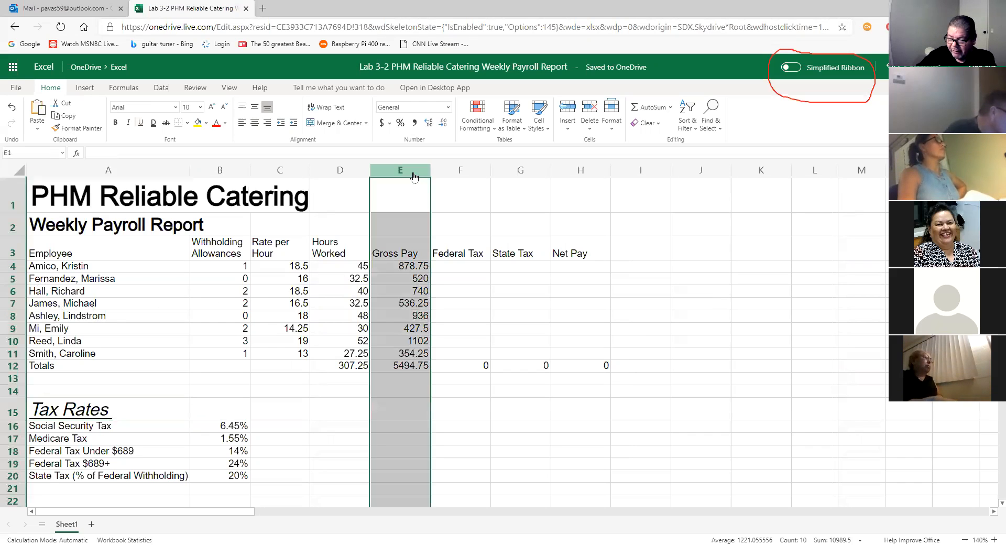
right_click(414, 175)
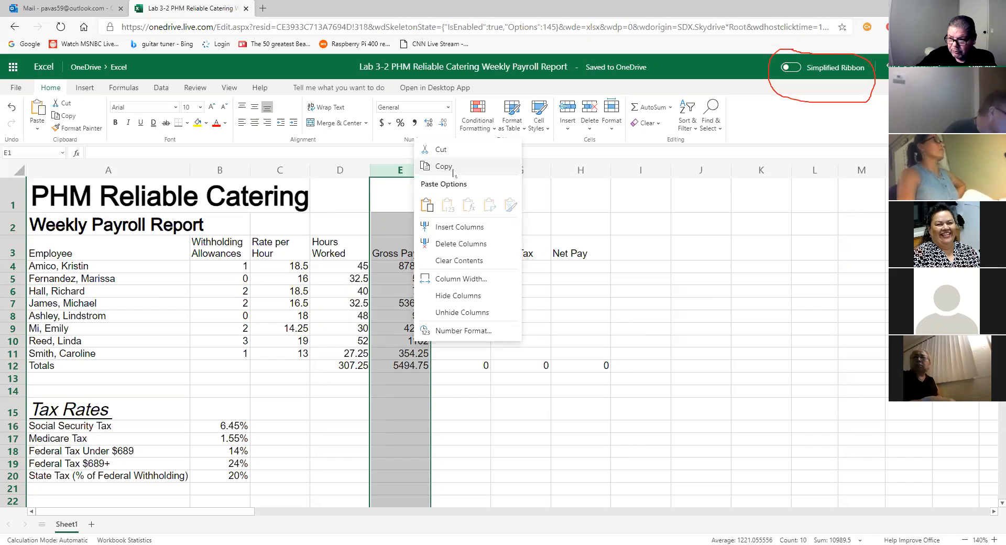
click(460, 227)
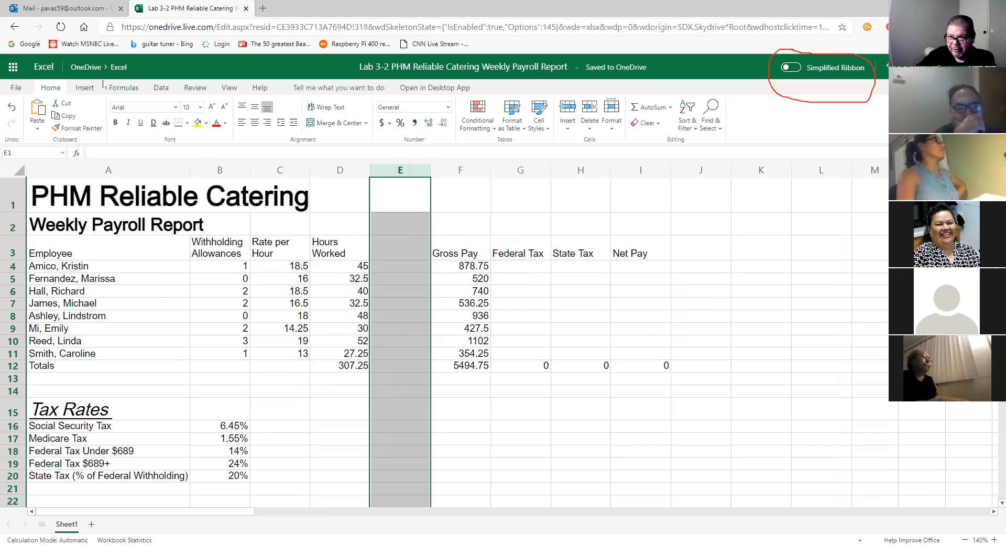
click(11, 107)
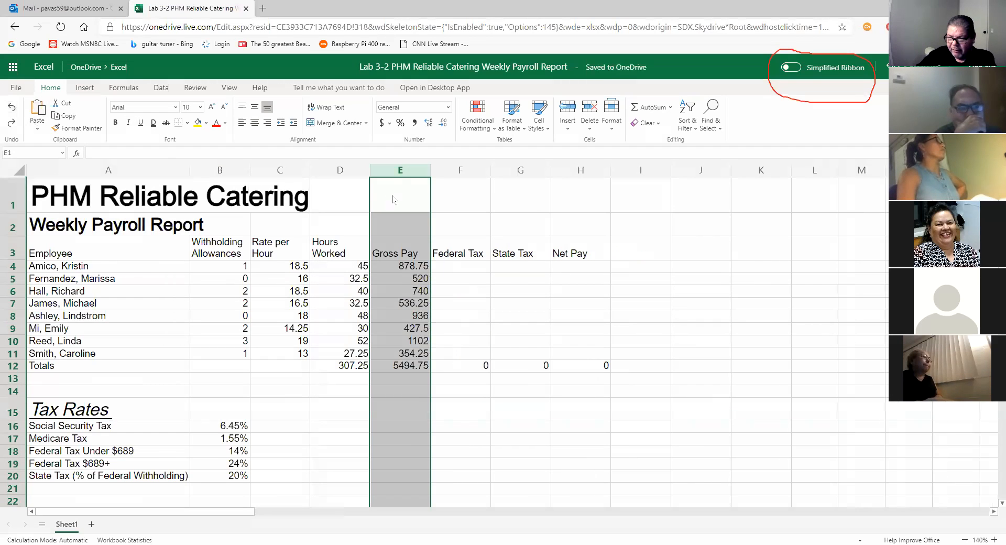
Insert three blank columns between the Gross Pay and Federal Tax columns.
click(457, 171)
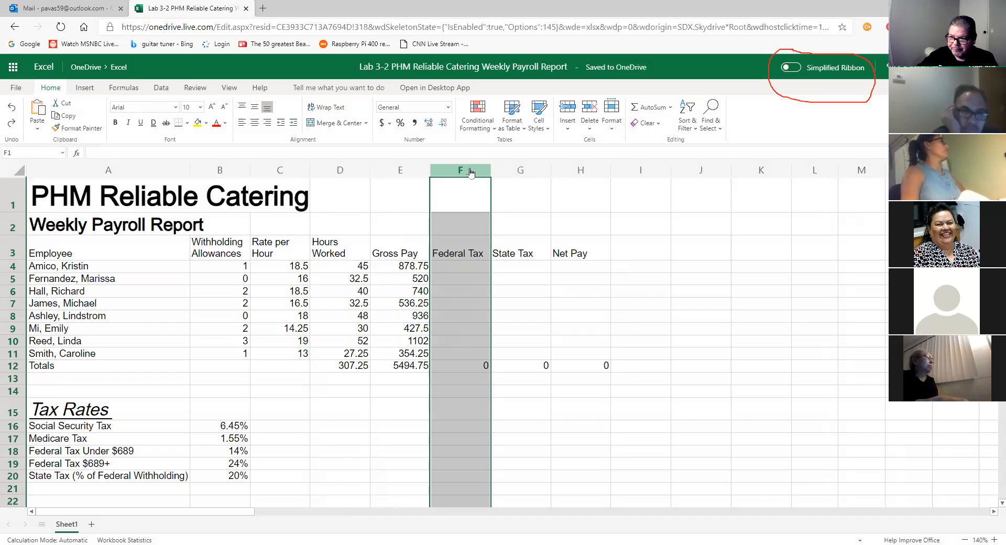
right_click(471, 173)
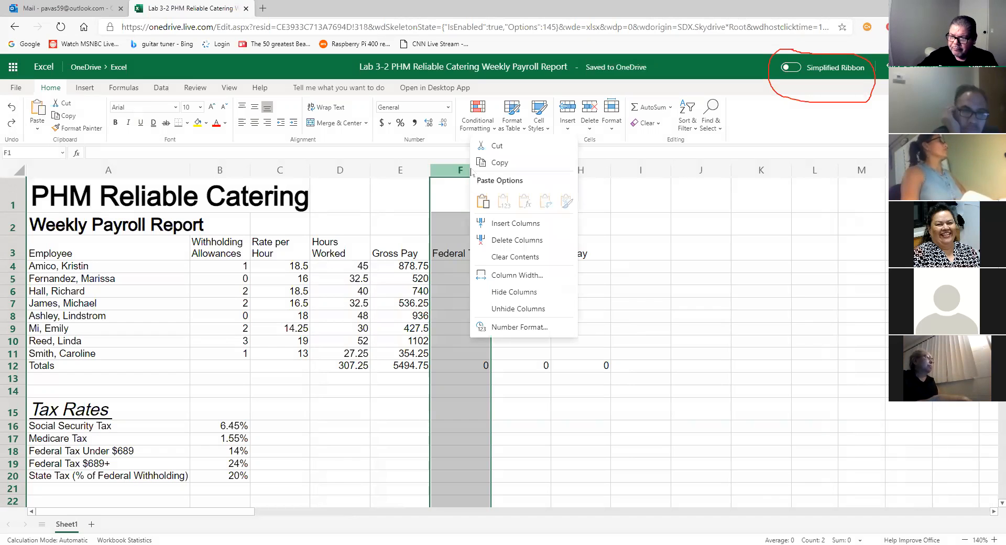
click(528, 228)
right_click(474, 174)
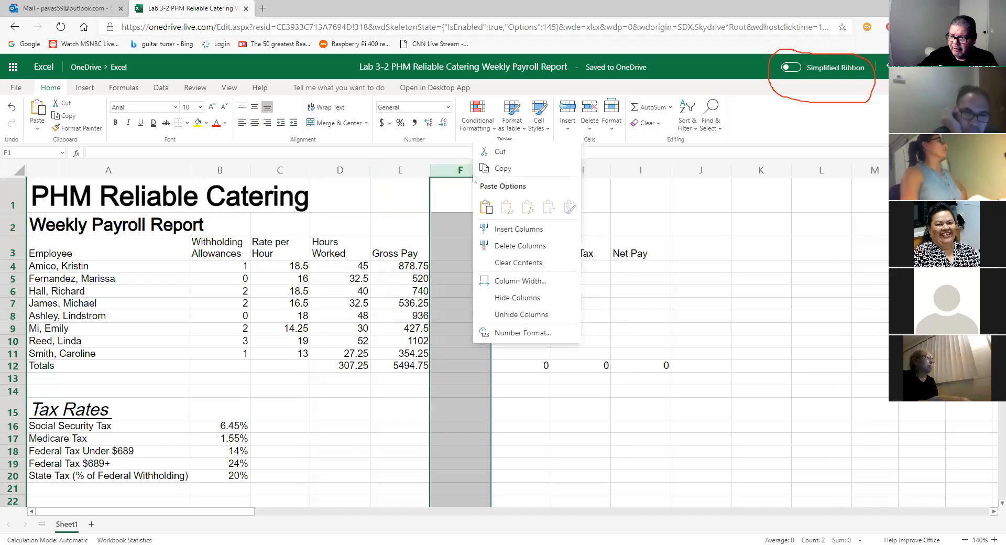
click(518, 229)
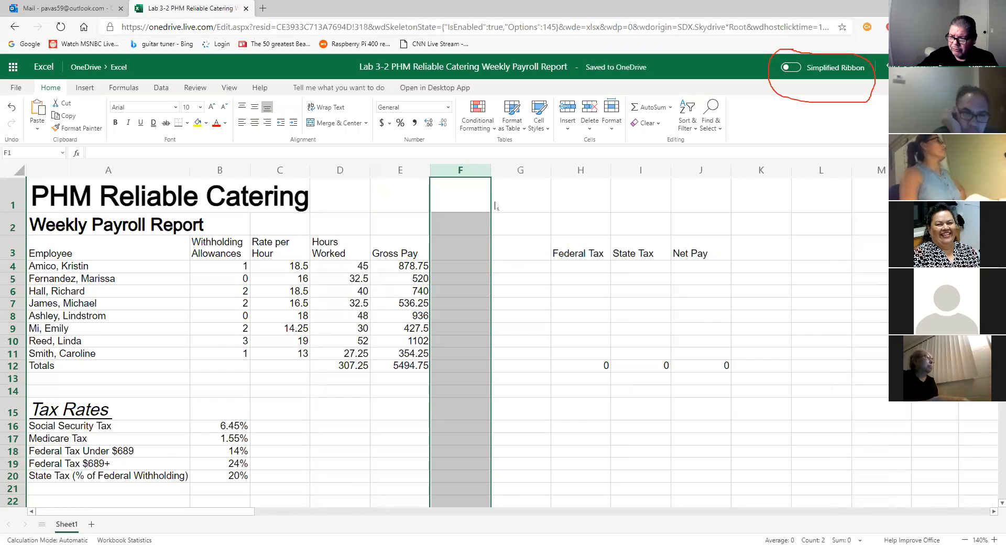
right_click(467, 175)
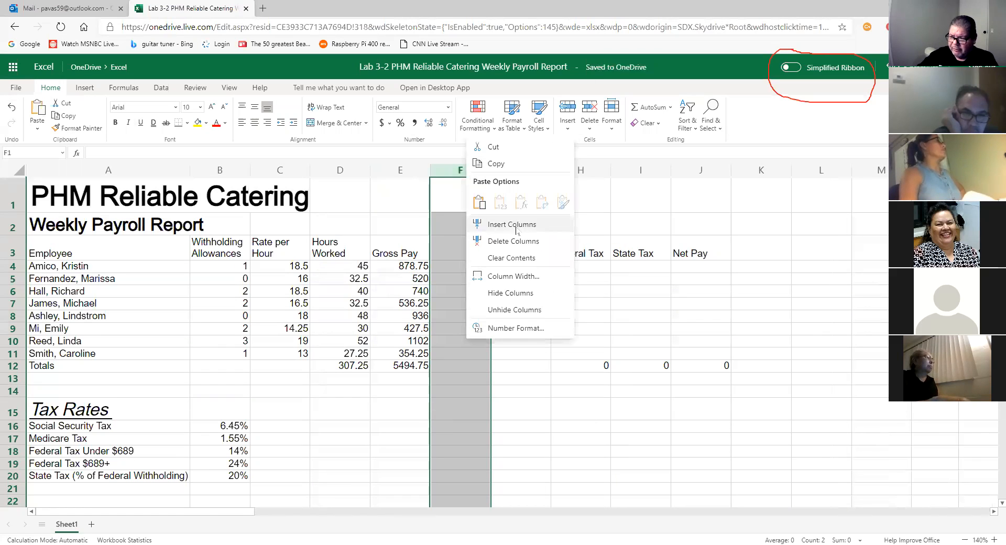
click(517, 230)
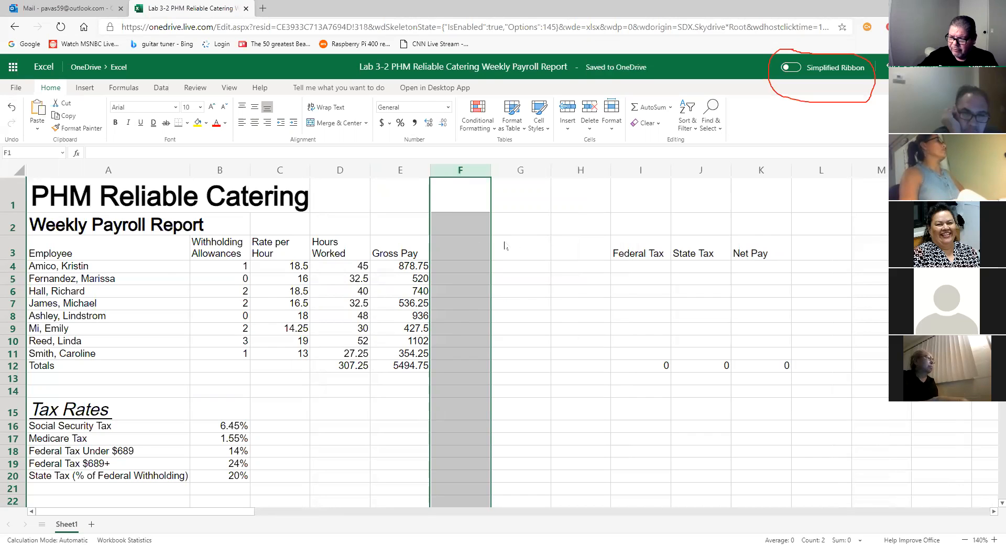
Enter the column heading Taxable Income on two lines in F3.
click(523, 240)
click(466, 248)
click(507, 248)
click(461, 247)
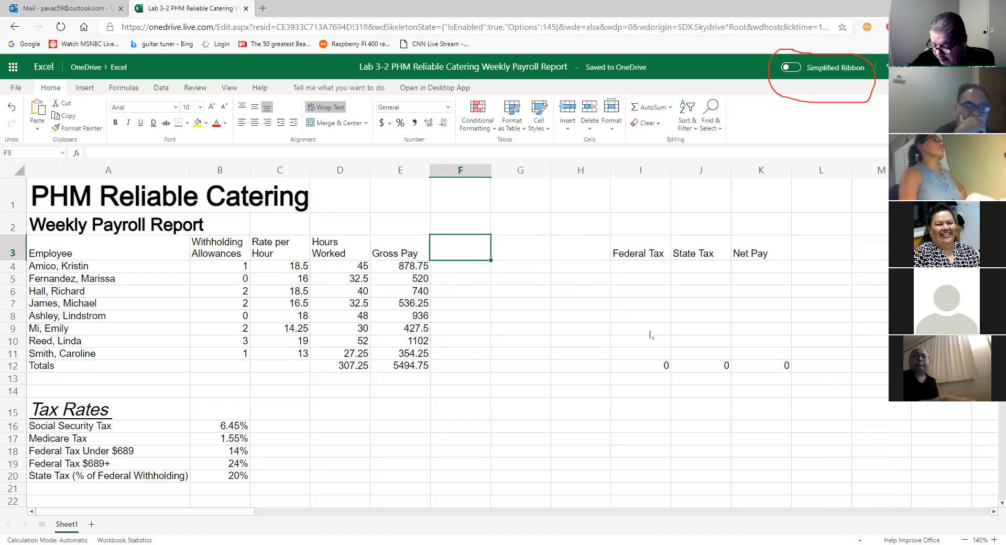
text(Ta)
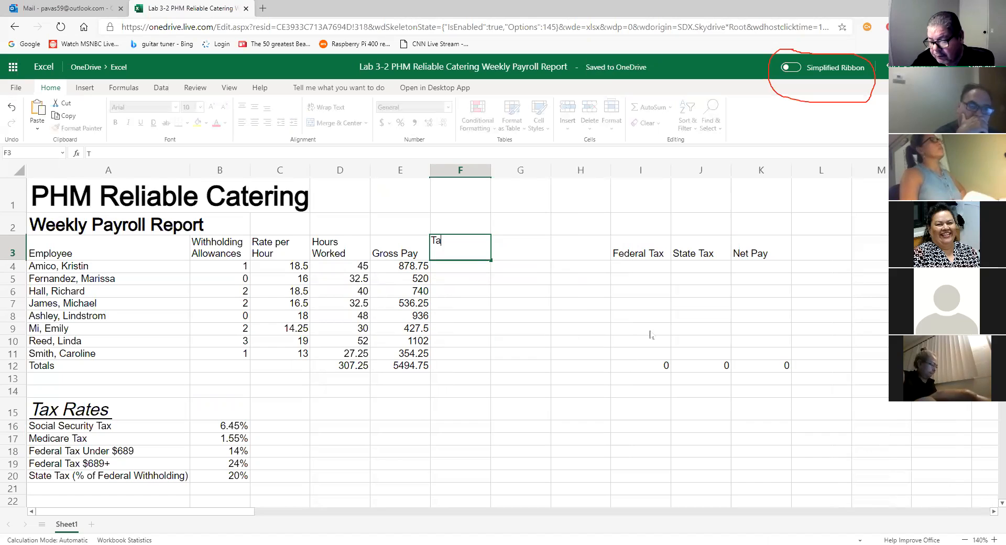
text(xable)
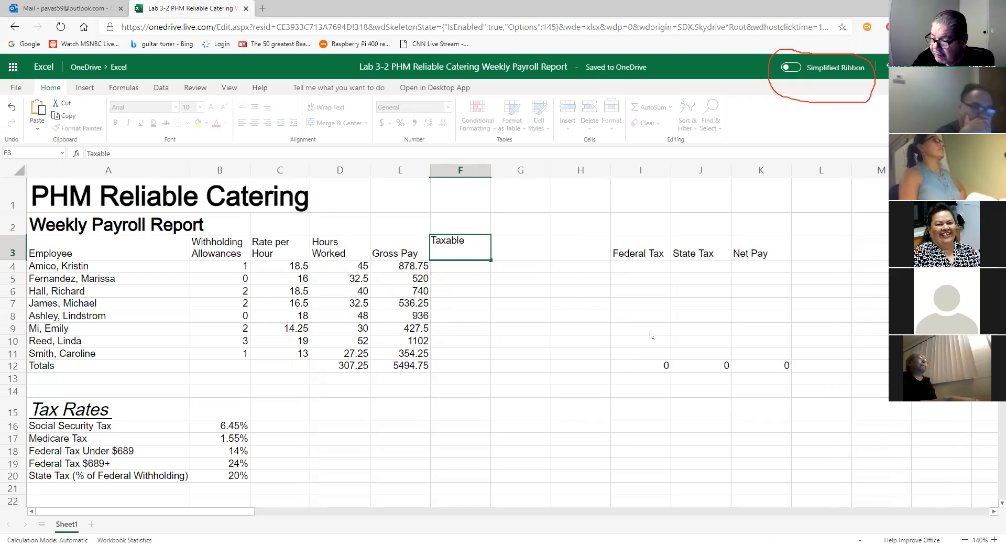
text(Income)
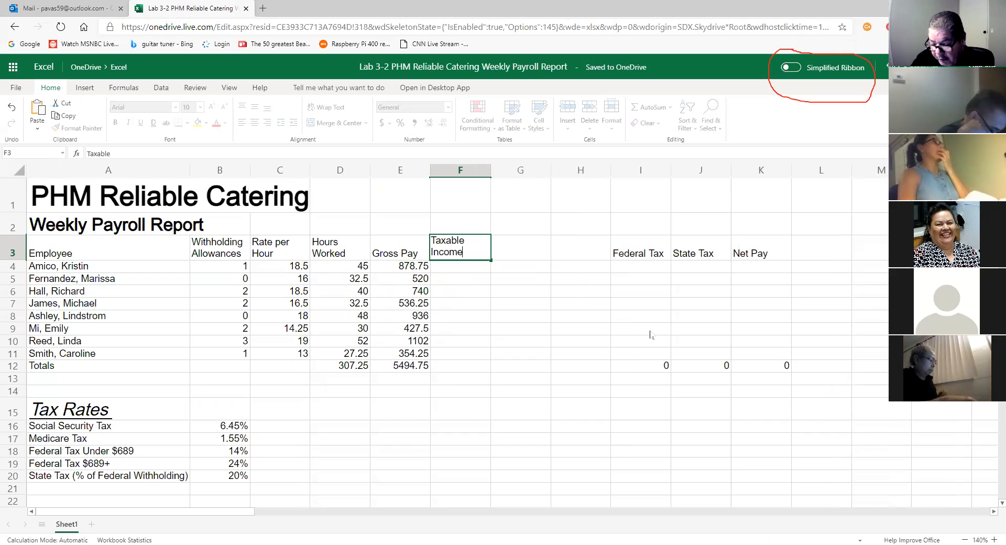
key(Tab)
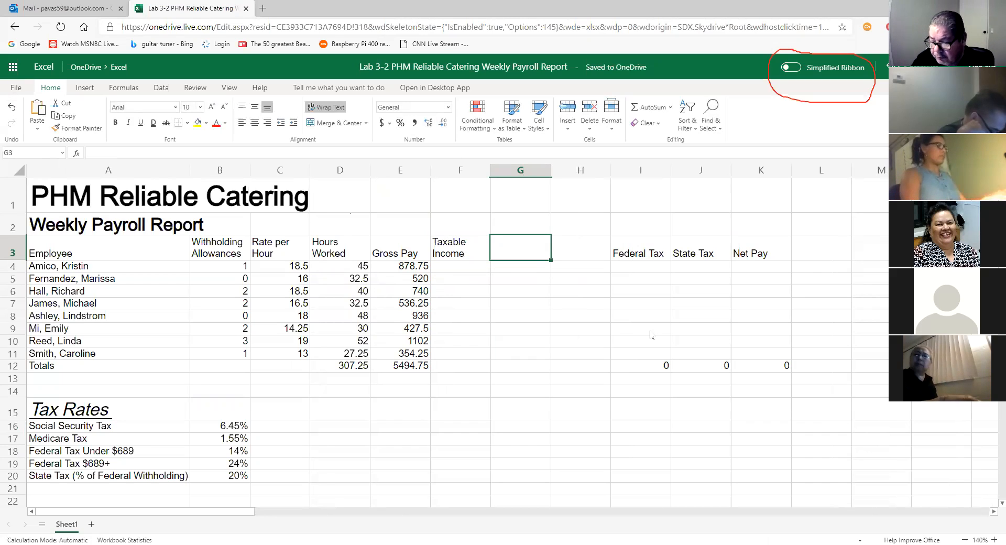
Enter the column heading Social Security in G3, with a line break between the two words.
text(Social)
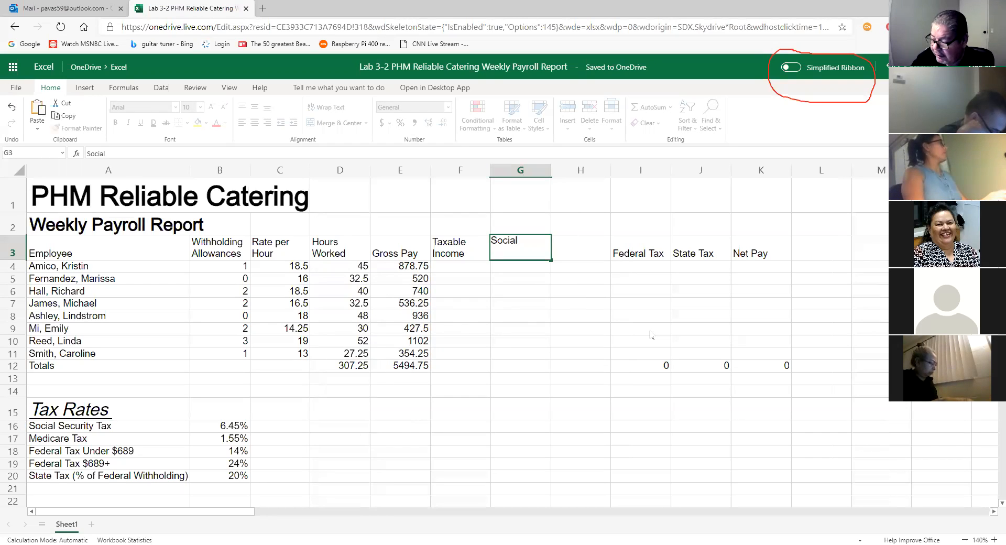
key(alt+Return)
text(S)
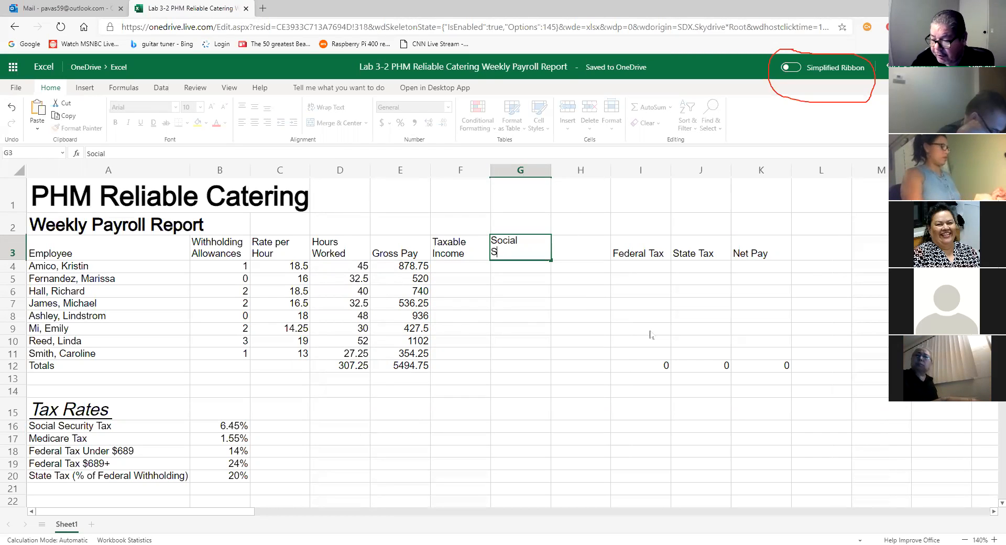
text(ecurity)
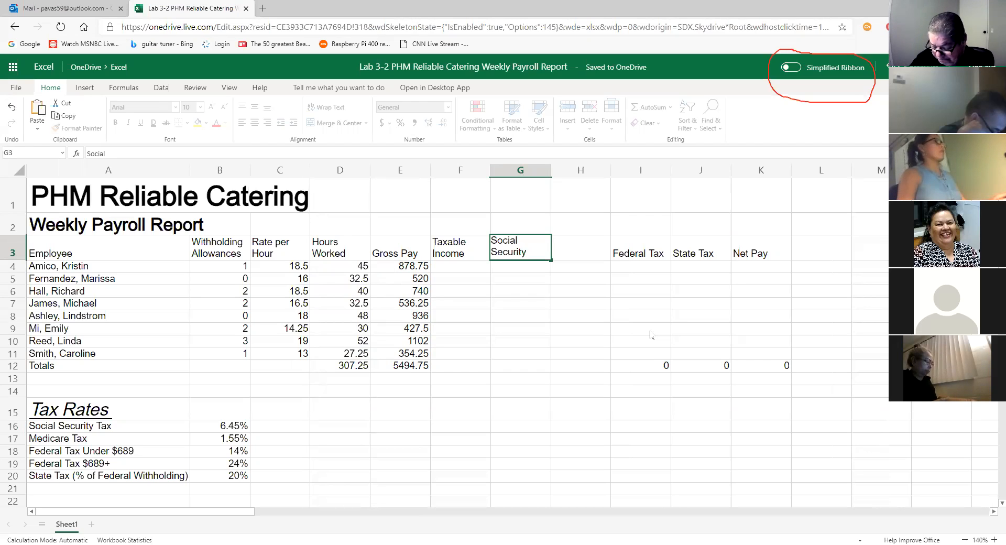
key(Tab)
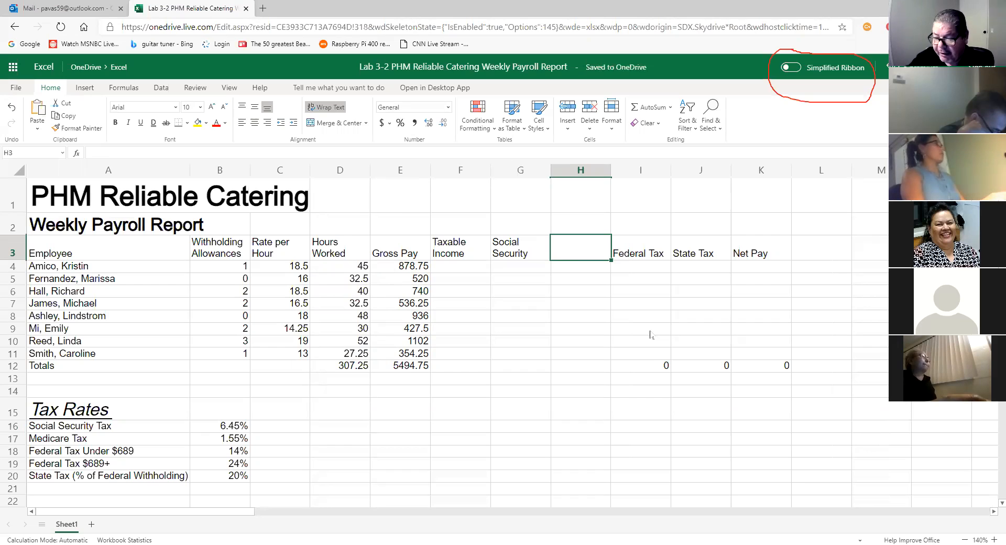
Enter the column heading Medicare in H3 and check the three new headings in F3 to H3.
text(Me)
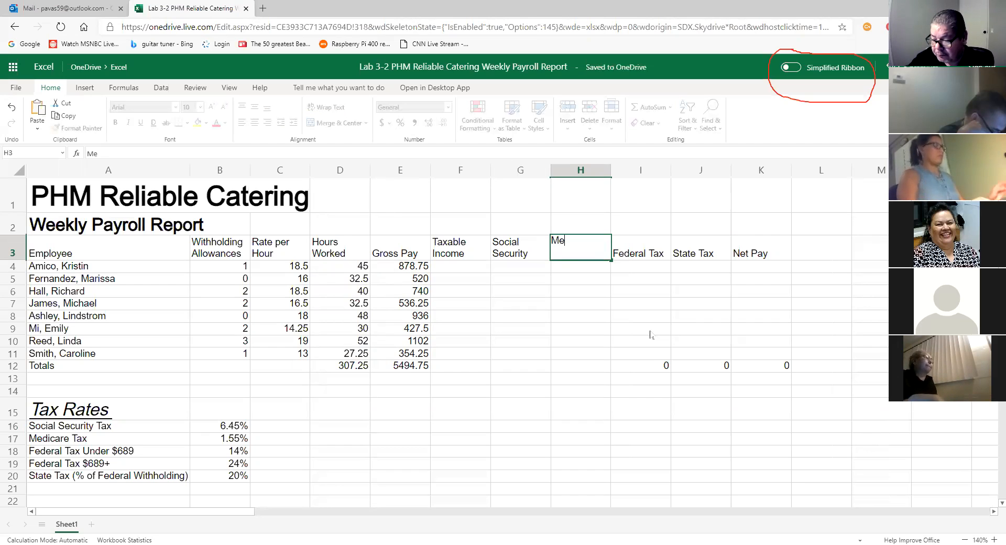
text(dic)
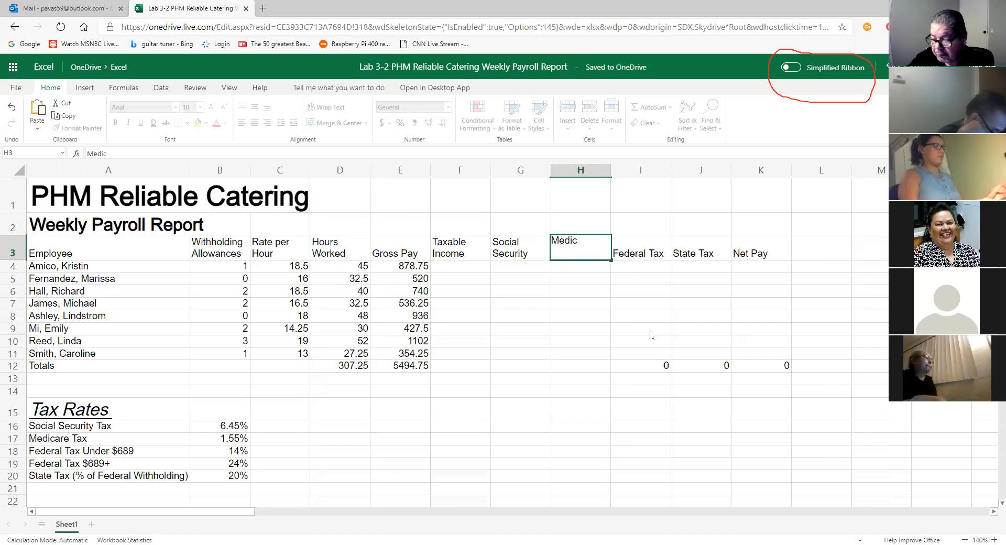
text(are)
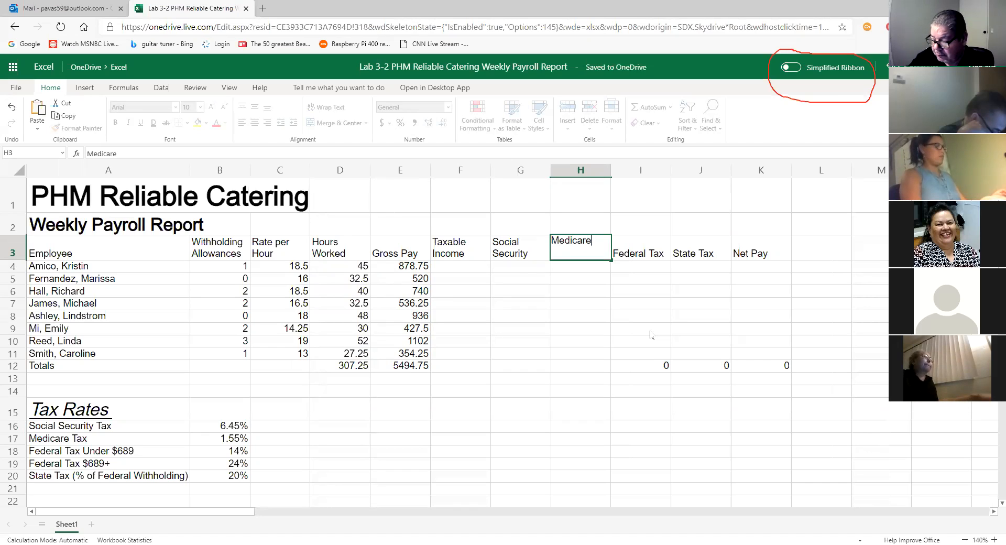
key(Return)
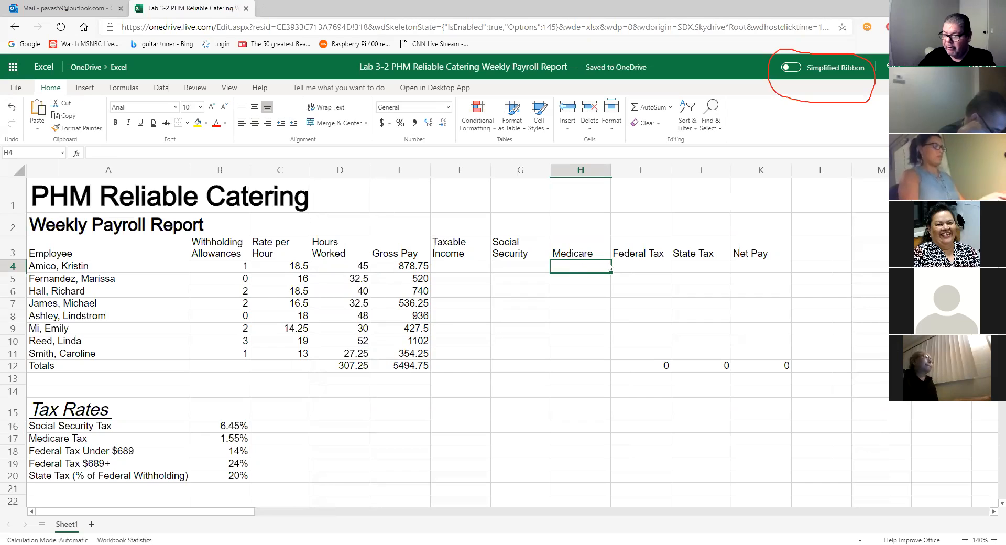
click(462, 256)
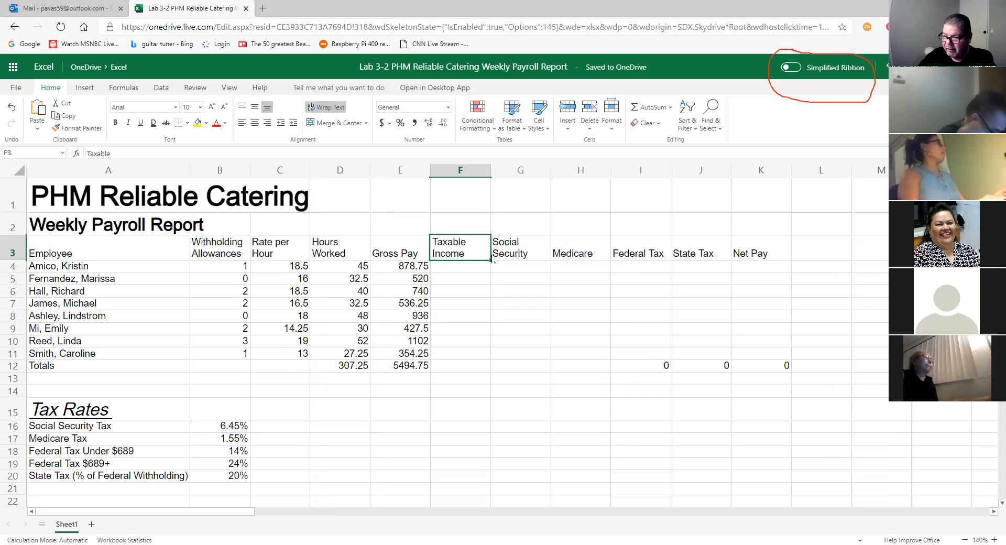
click(516, 254)
click(585, 255)
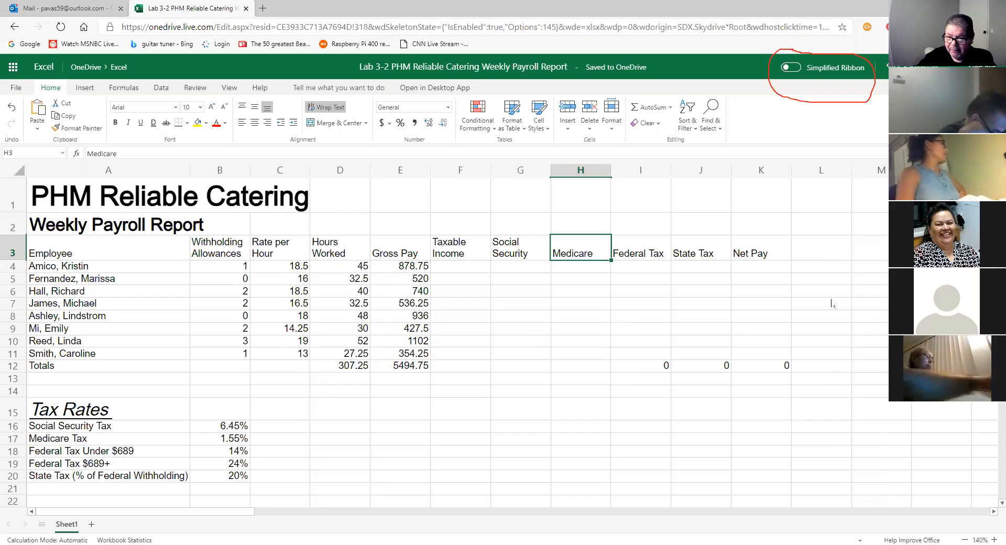
Center the column headings from Withholding Allowances to Net Pay in B3:K3 horizontally.
click(220, 256)
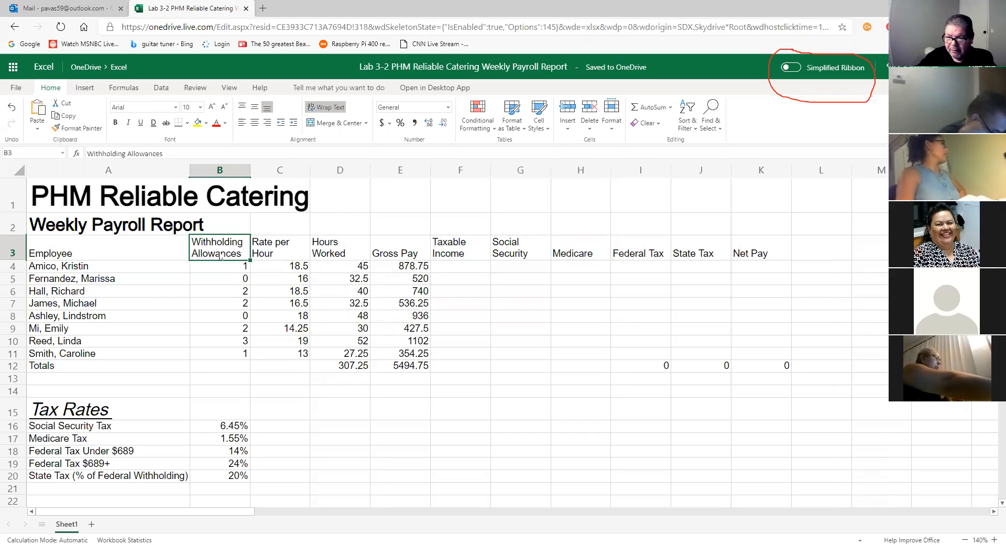
drag(220, 256, 749, 255)
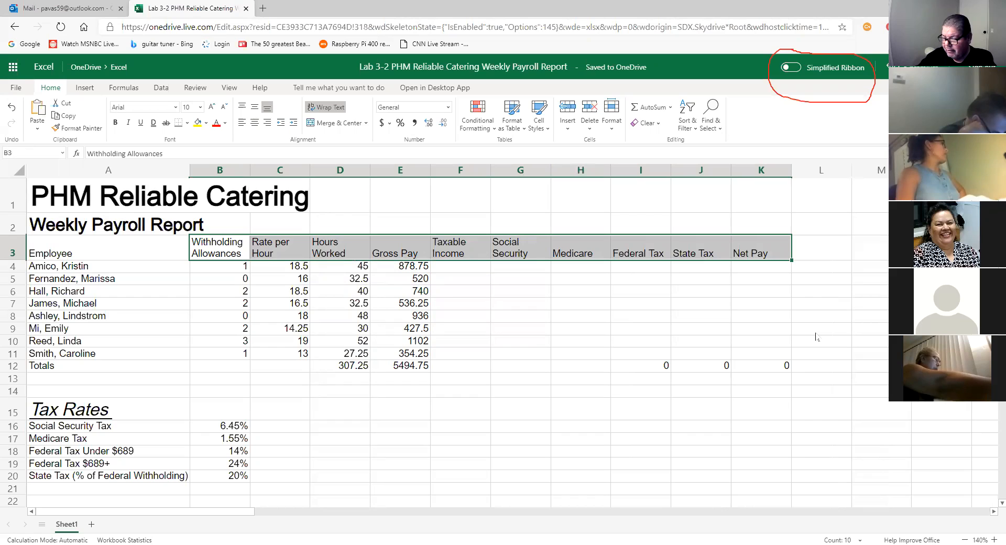
click(254, 123)
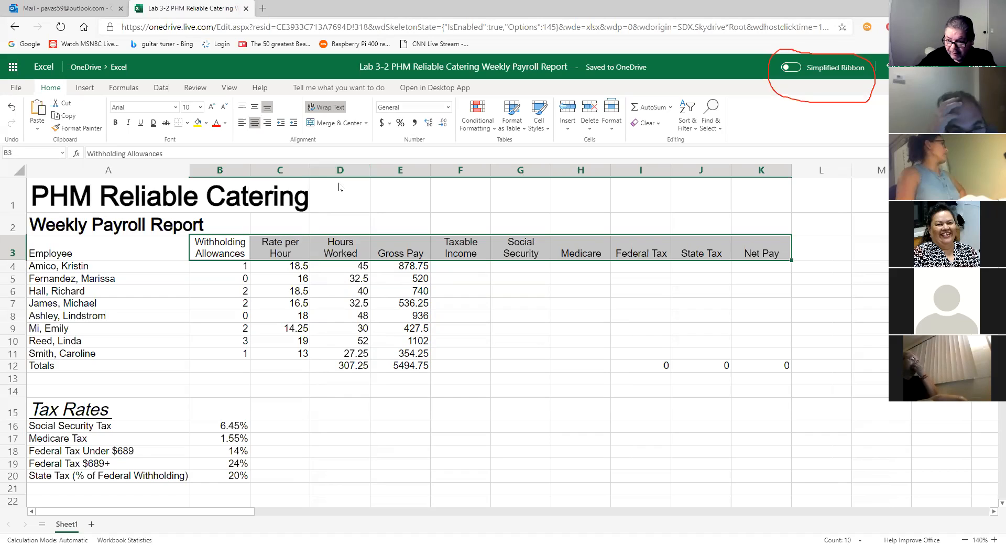
click(449, 276)
click(521, 277)
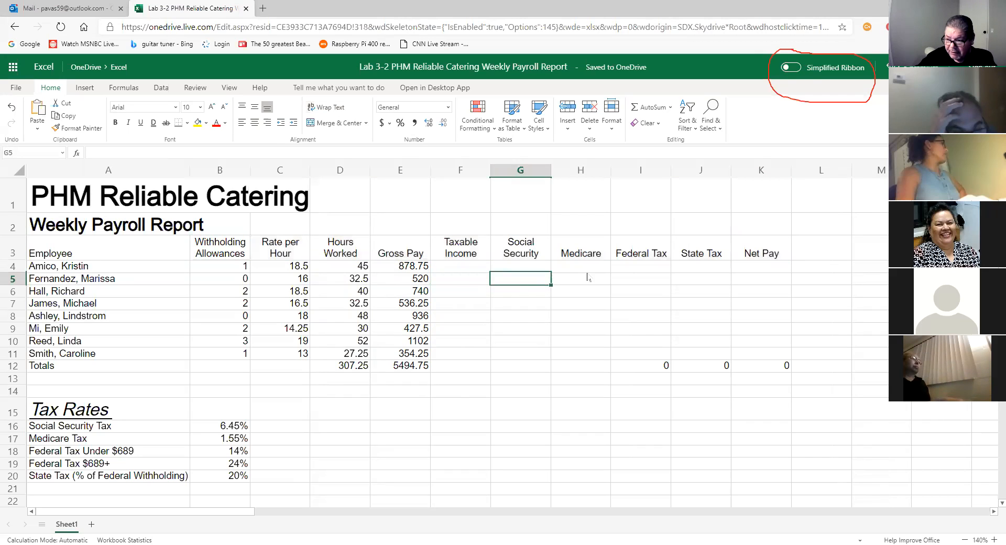
click(587, 277)
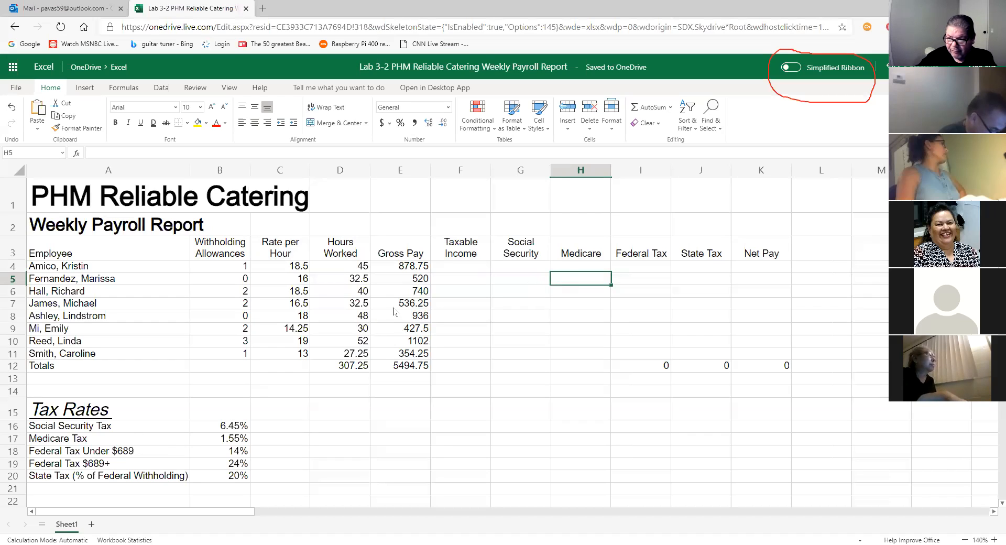
Enter a Social Security formula in G4 that multiplies the gross pay in E4 by the tax rate in B16.
click(413, 268)
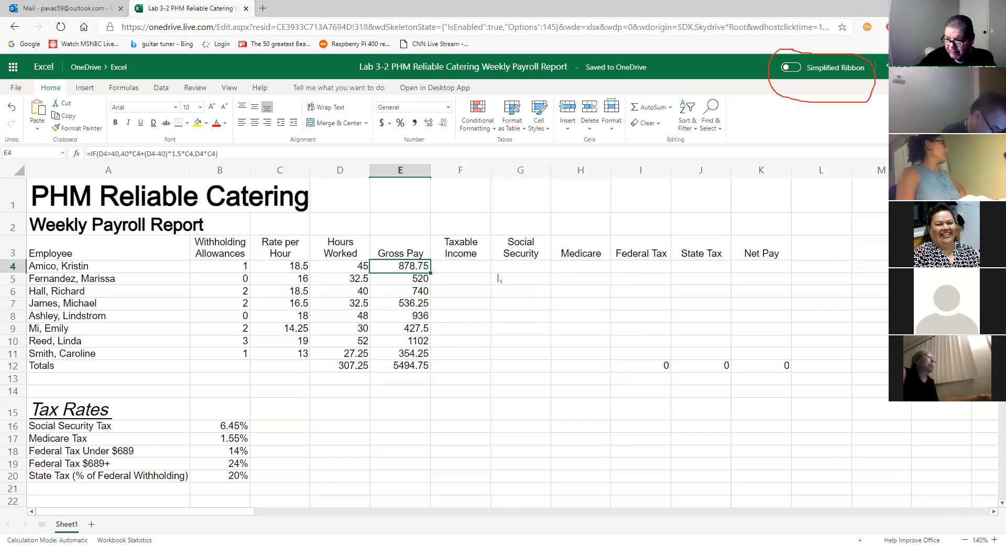
click(506, 267)
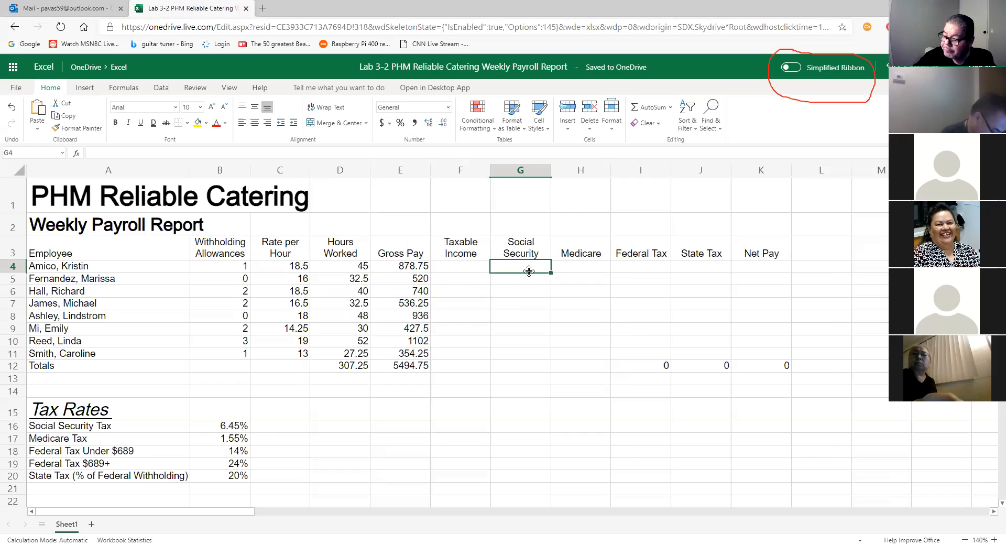
text(=)
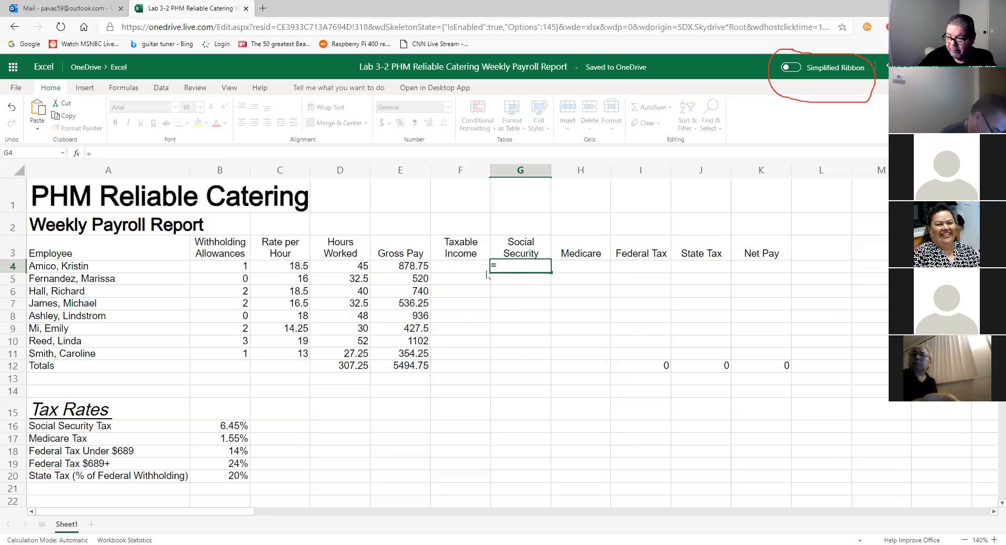
click(423, 269)
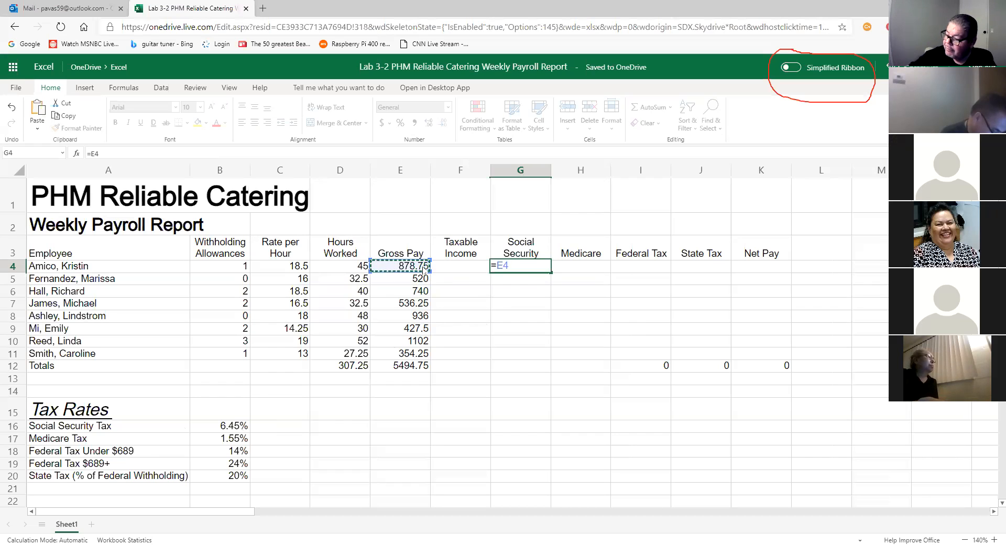
text(*)
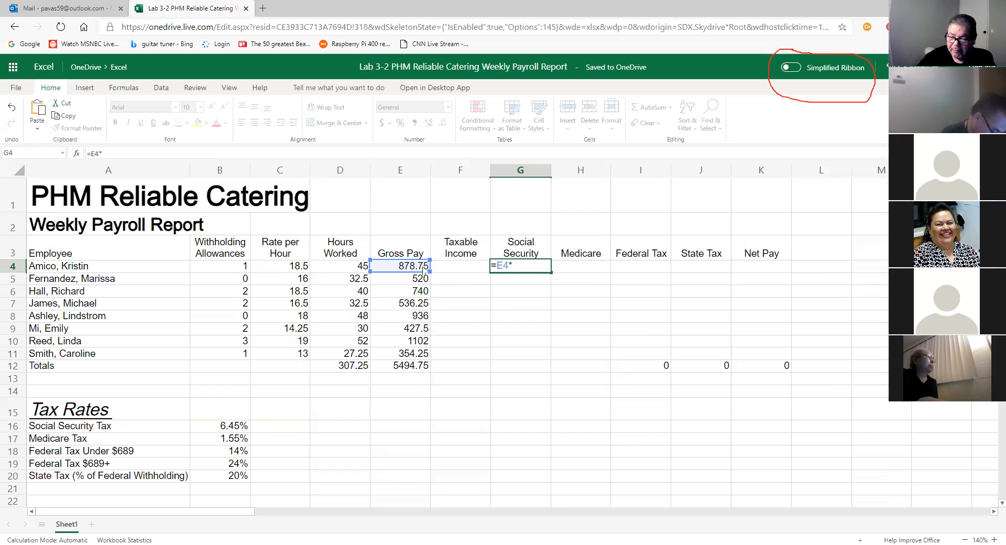
click(237, 425)
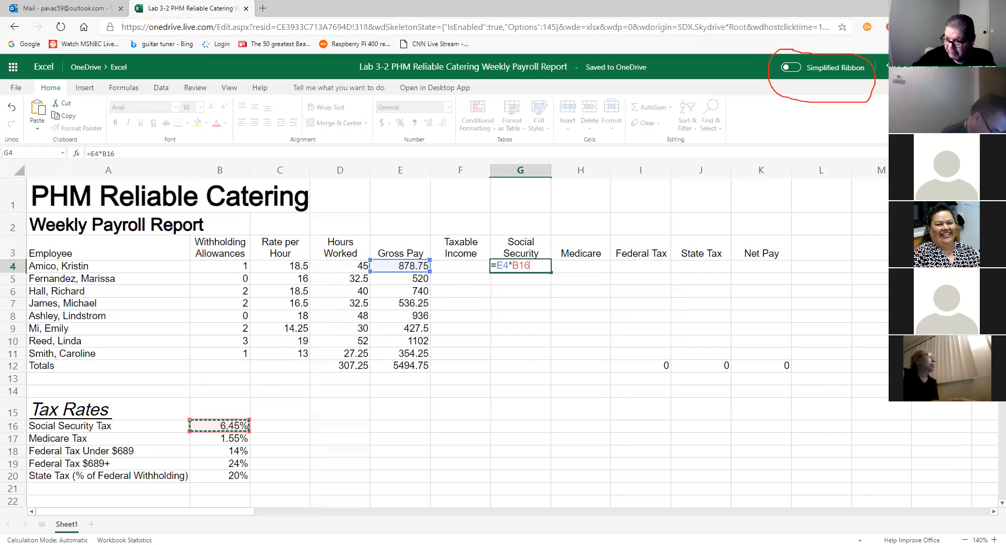
key(Return)
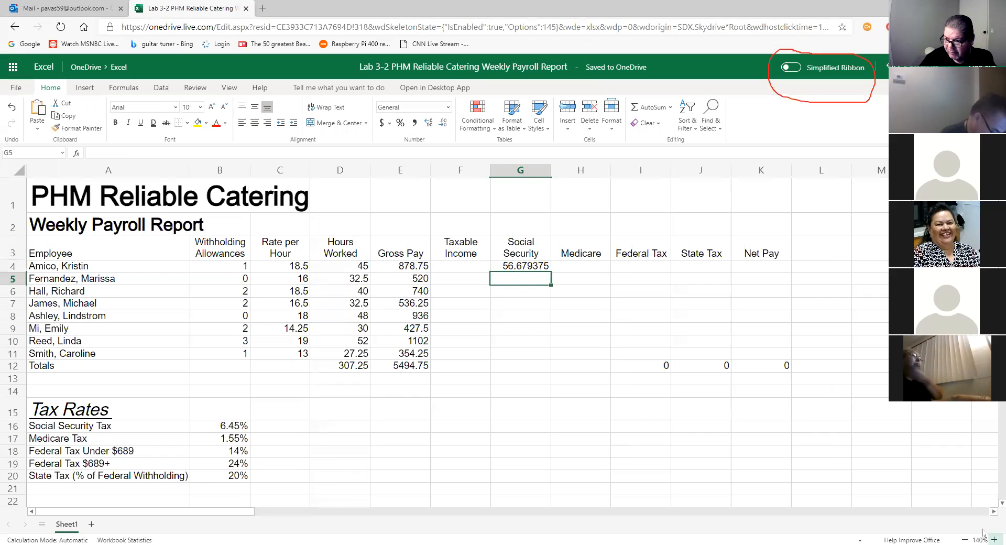
Reduce the Social Security amount in G4 to two decimal places.
click(527, 271)
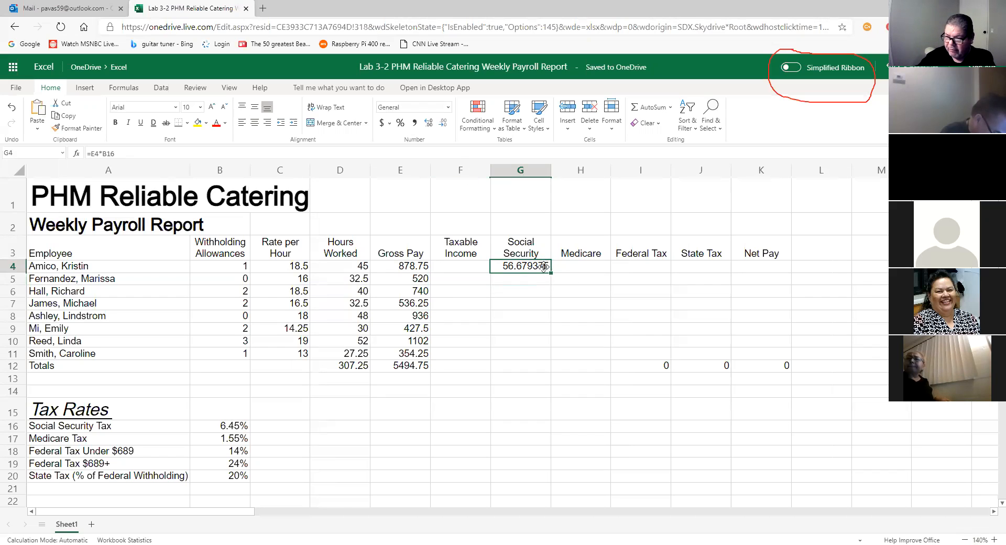
click(444, 125)
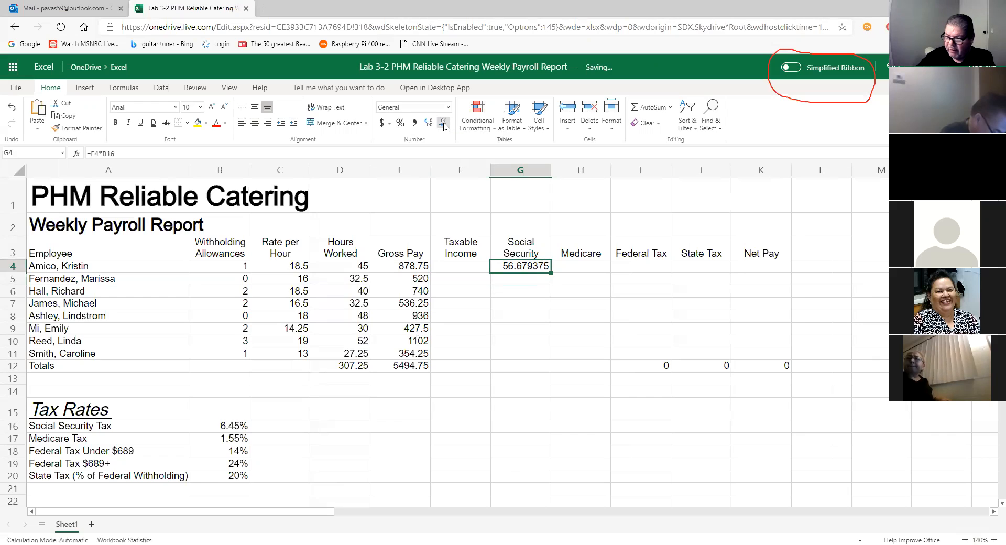
click(444, 124)
click(444, 125)
click(443, 124)
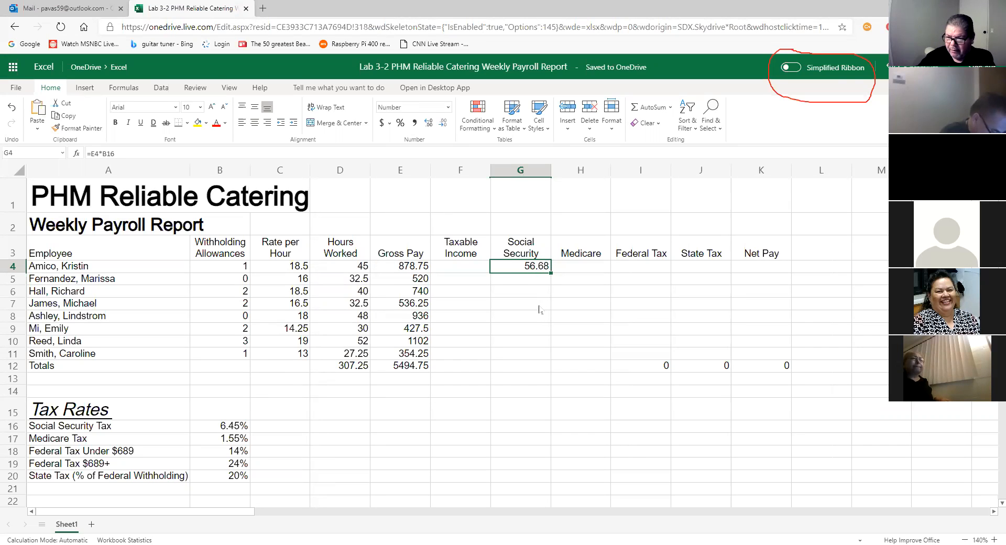
Review the Social Security formula in G4 and the gross pay formula in E4, checking which cells they reference.
double_click(533, 268)
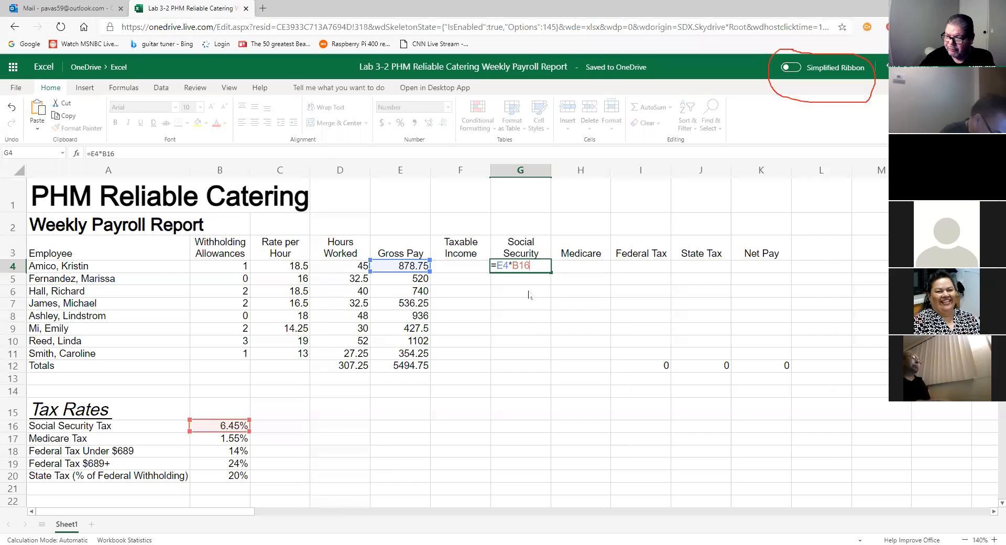
key(Return)
click(412, 266)
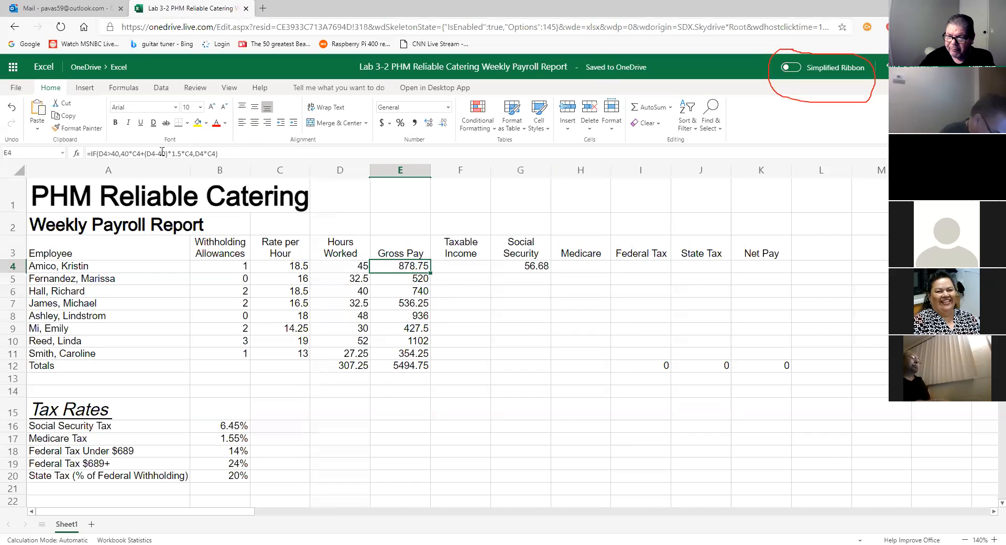
click(533, 271)
double_click(538, 271)
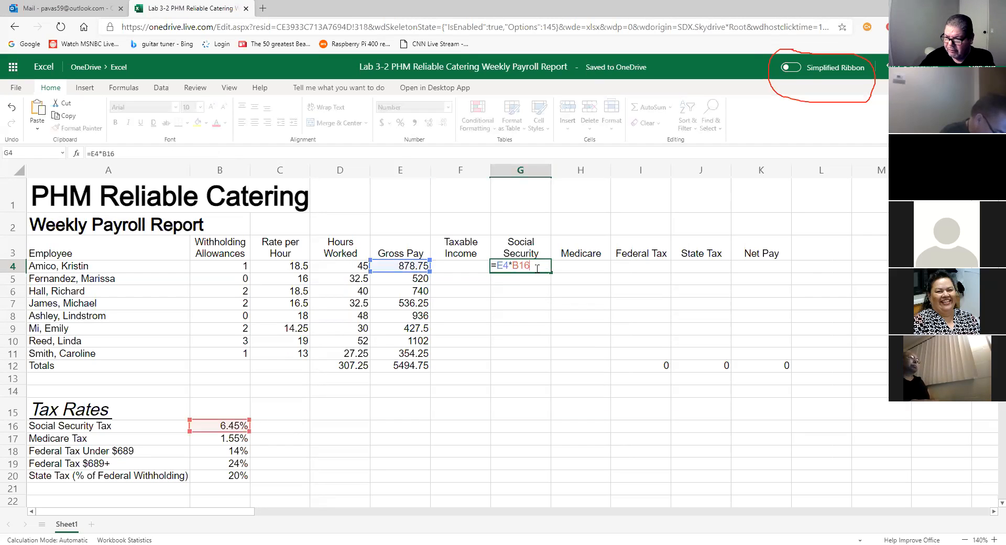
key(Return)
click(545, 268)
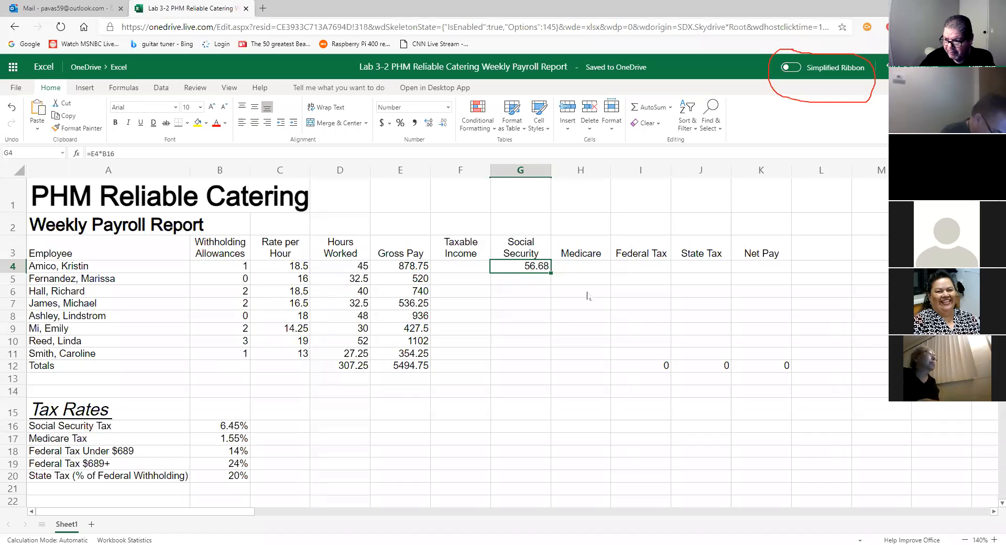
click(597, 272)
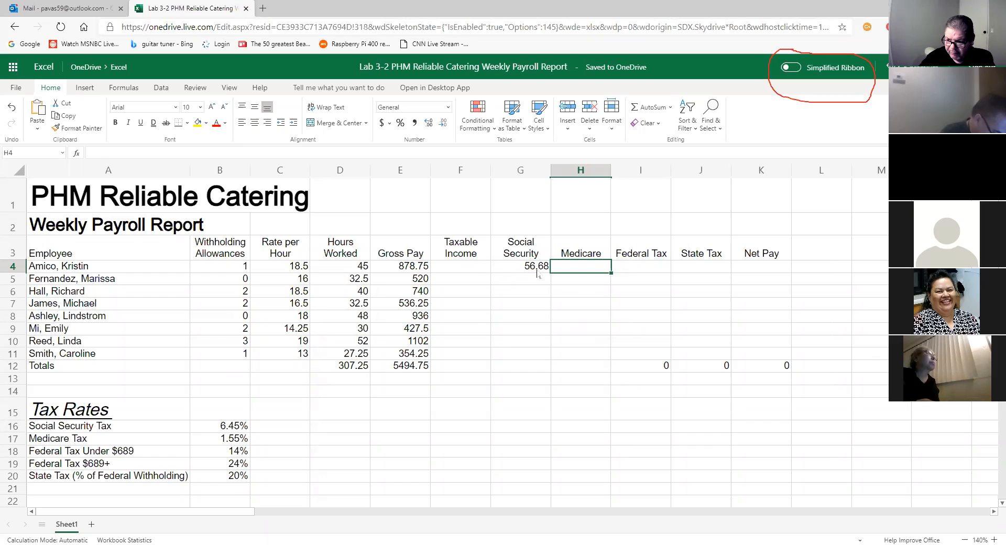
Fill the Social Security formula from G4 down to G11.
drag(537, 268, 536, 278)
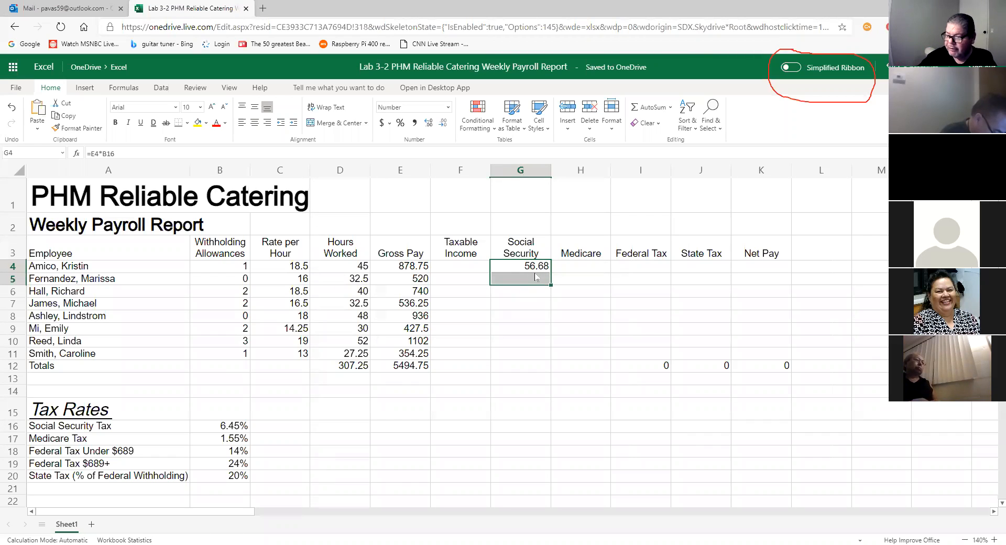
click(537, 268)
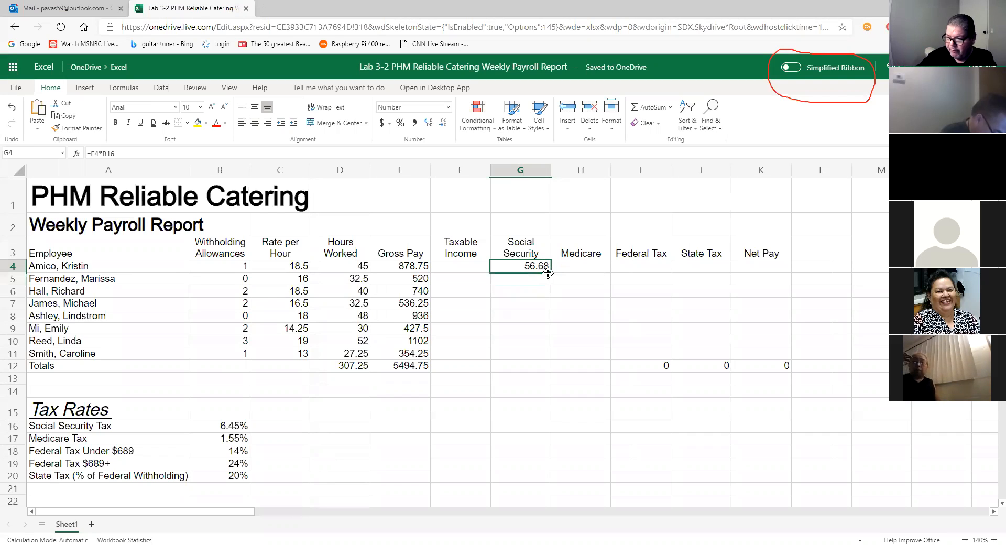
drag(552, 272, 540, 352)
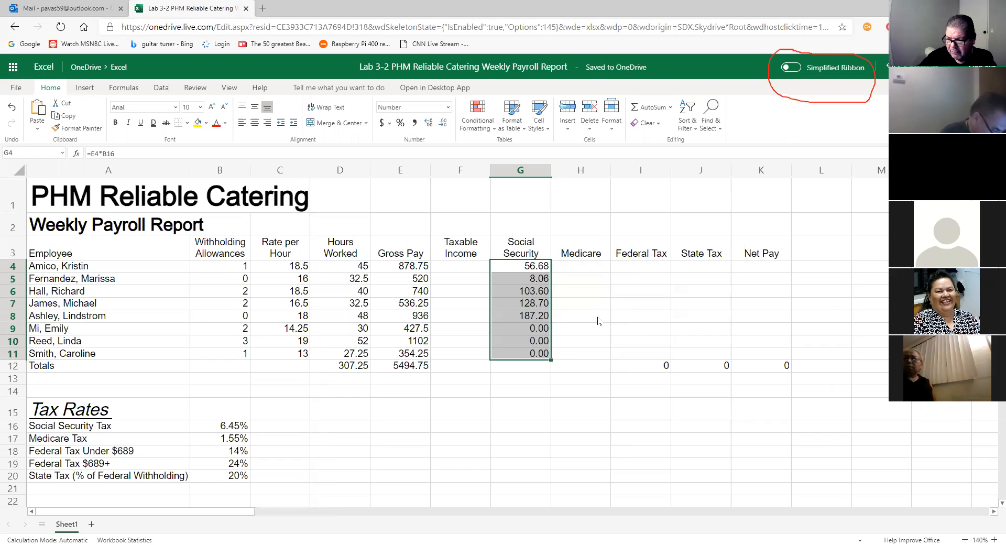
Examine the copied Social Security formulas in G5 and G9:G11 and the gross pay formula in E9 for their cell references.
click(544, 329)
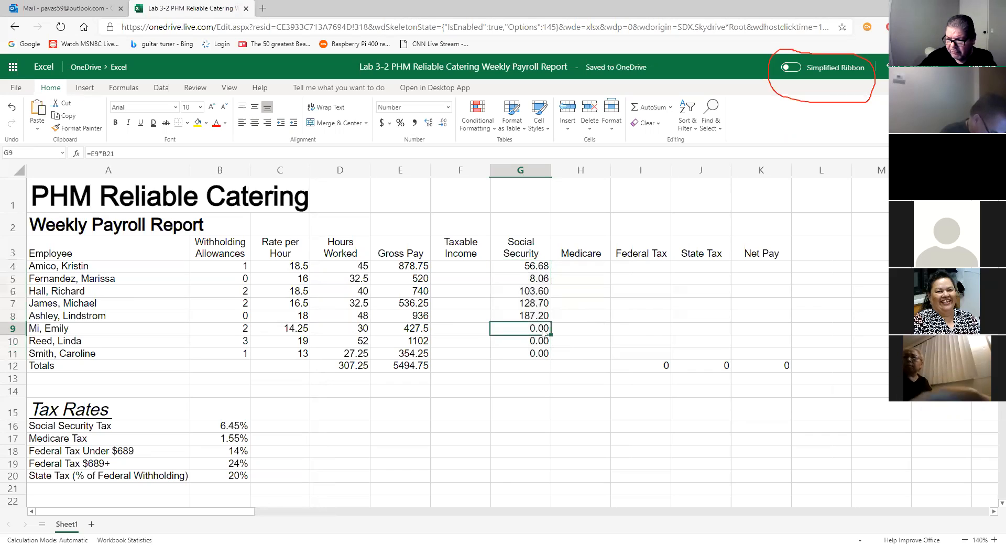
click(425, 334)
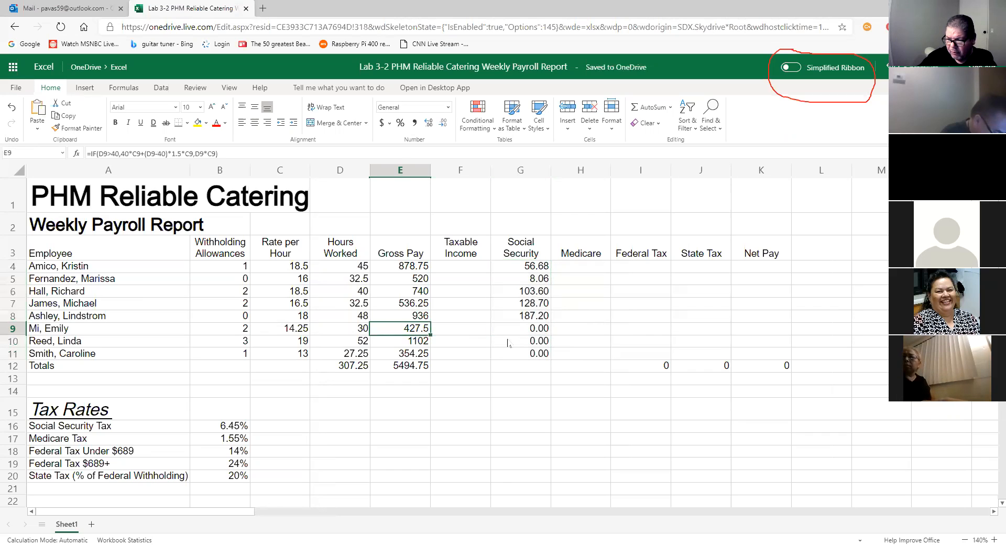
click(541, 332)
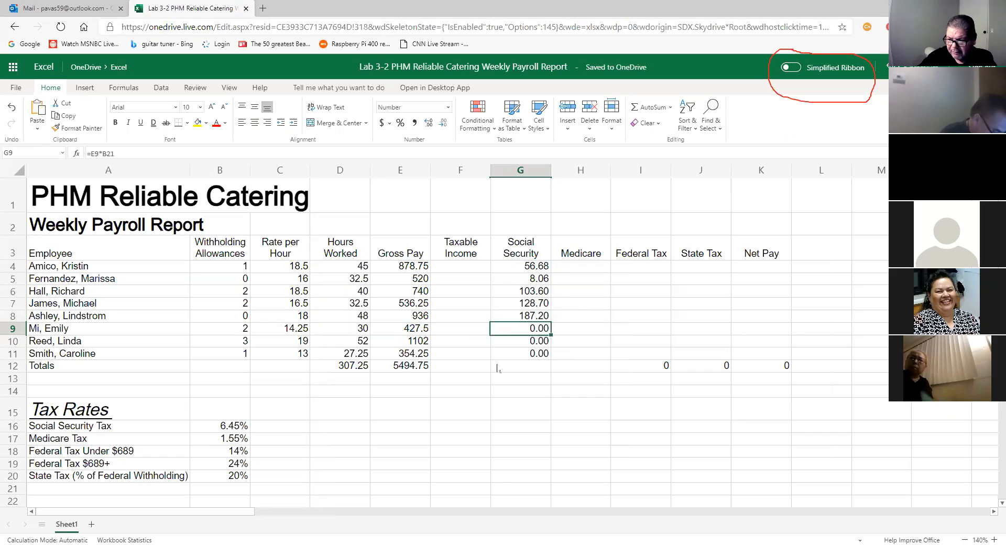
click(533, 343)
key(Down)
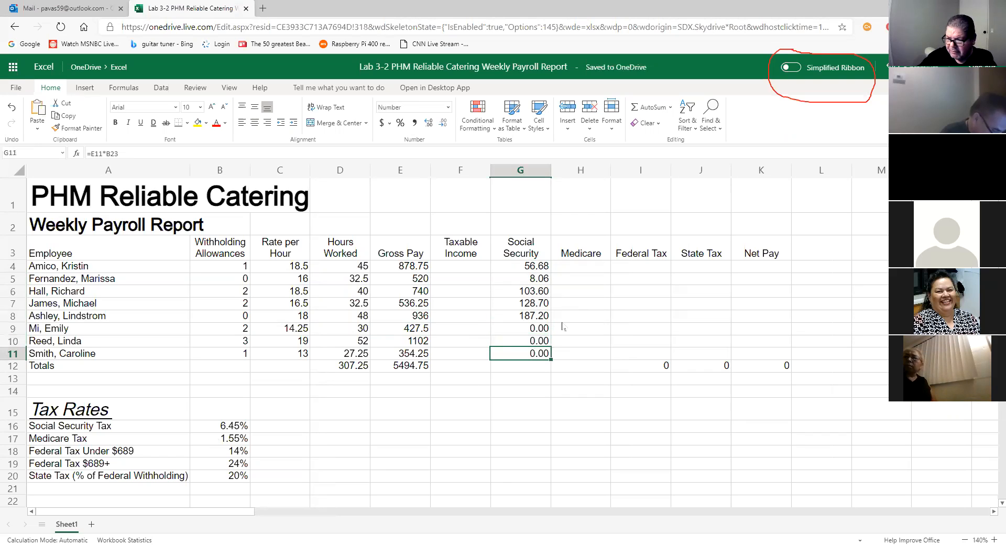
click(585, 267)
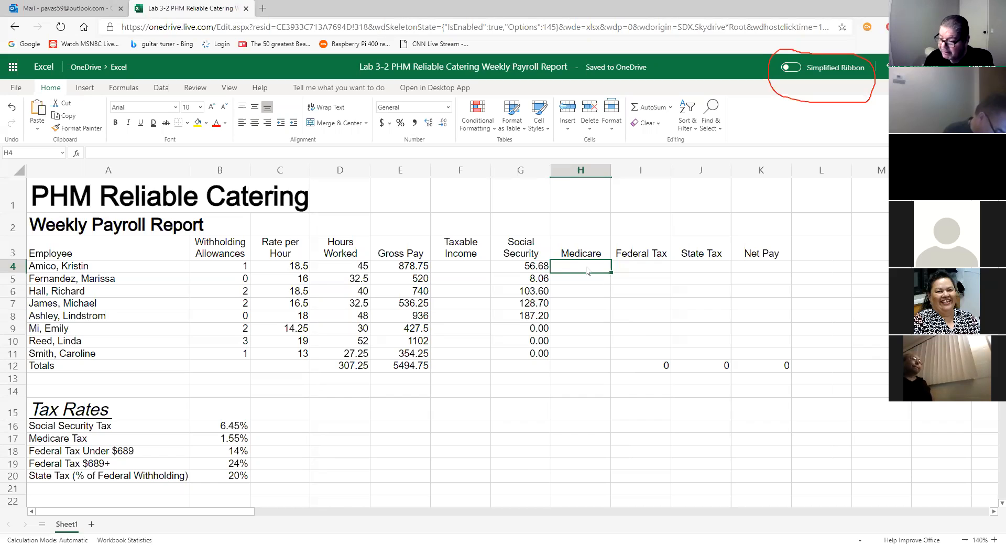
click(535, 281)
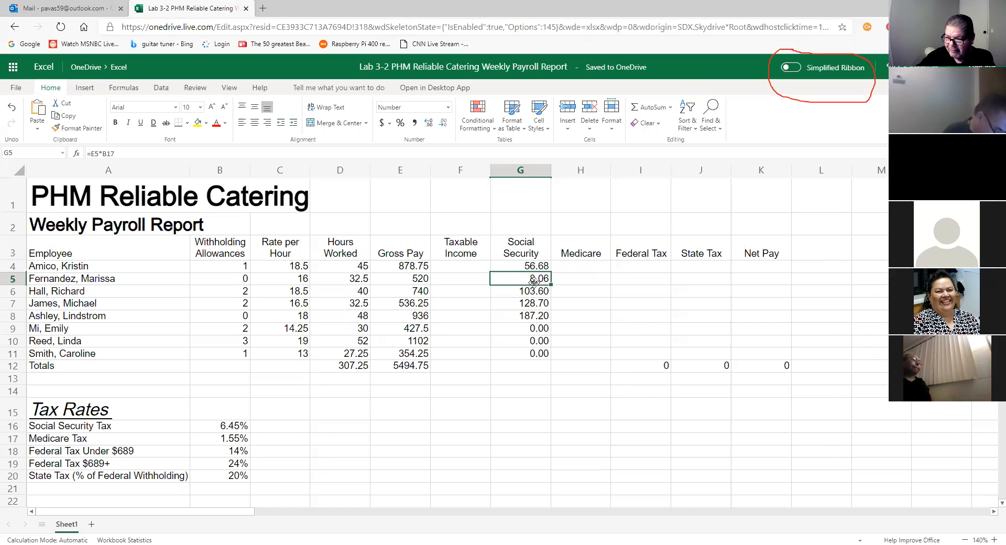
Clear the copied Social Security formulas from G5:G11.
drag(534, 283, 528, 354)
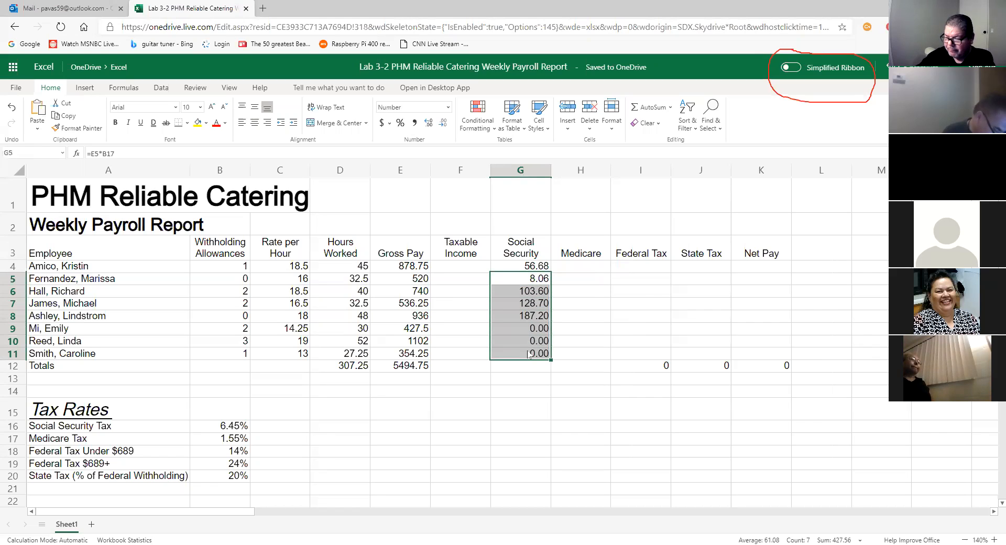
click(539, 281)
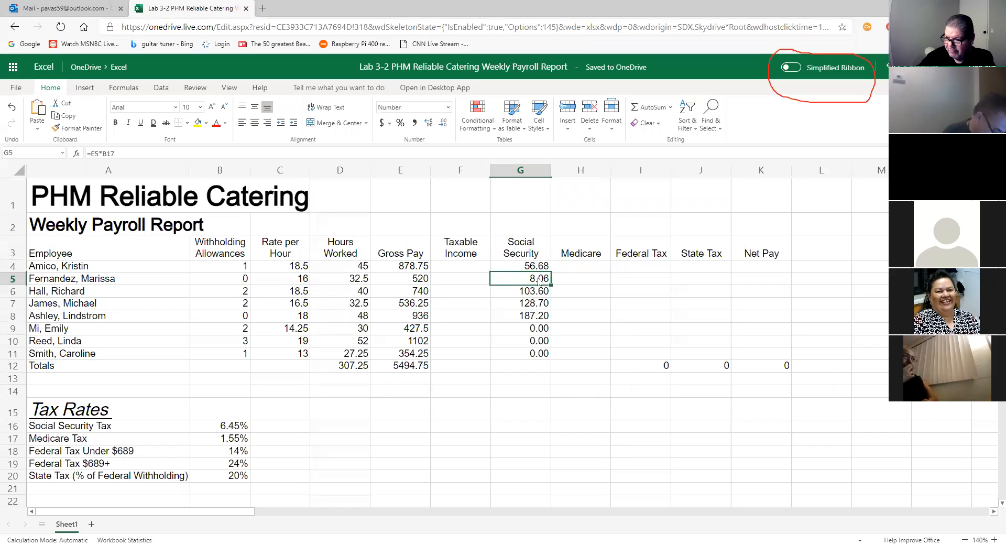
drag(540, 282, 535, 353)
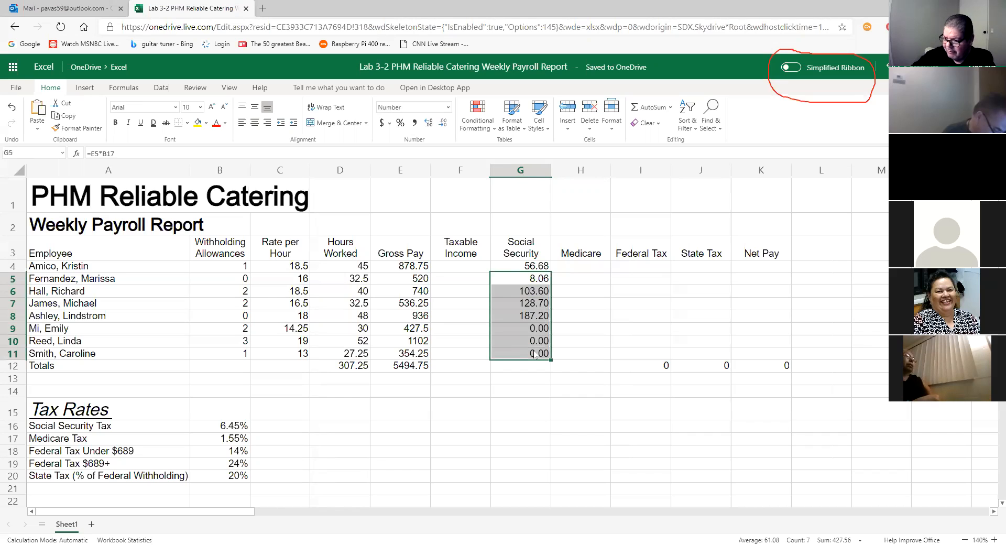
key(Delete)
Copy the Social Security formula from G4 into G5 only and inspect the cells the copy references.
click(539, 271)
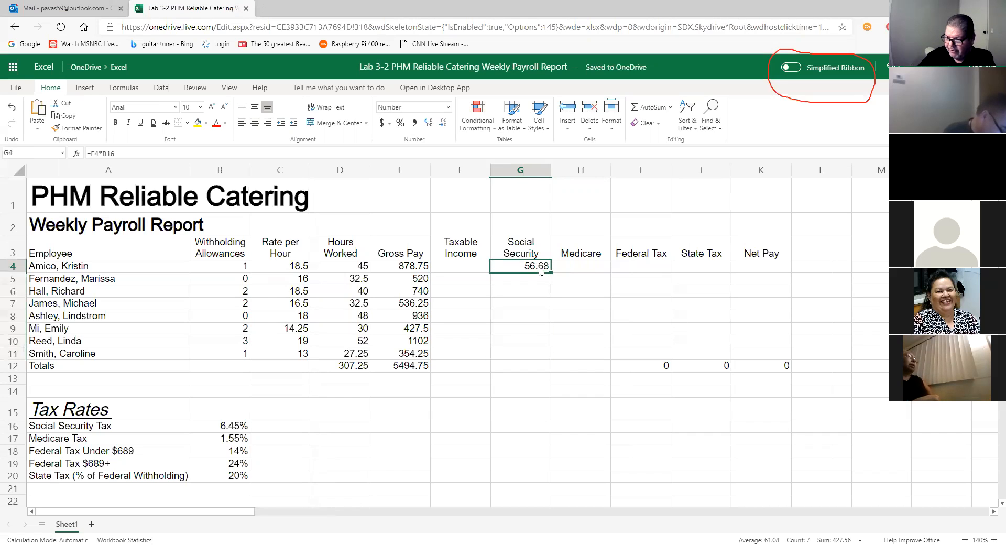
drag(543, 268, 535, 283)
click(534, 283)
double_click(535, 279)
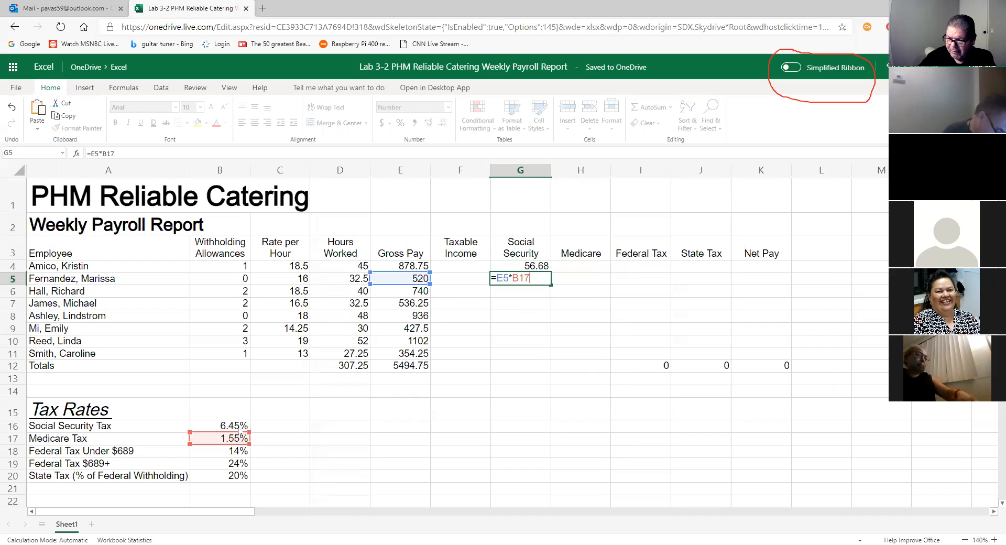
key(Return)
Compare the Social Security formulas in G5 and G4 and check which tax rate cell each one references.
click(238, 429)
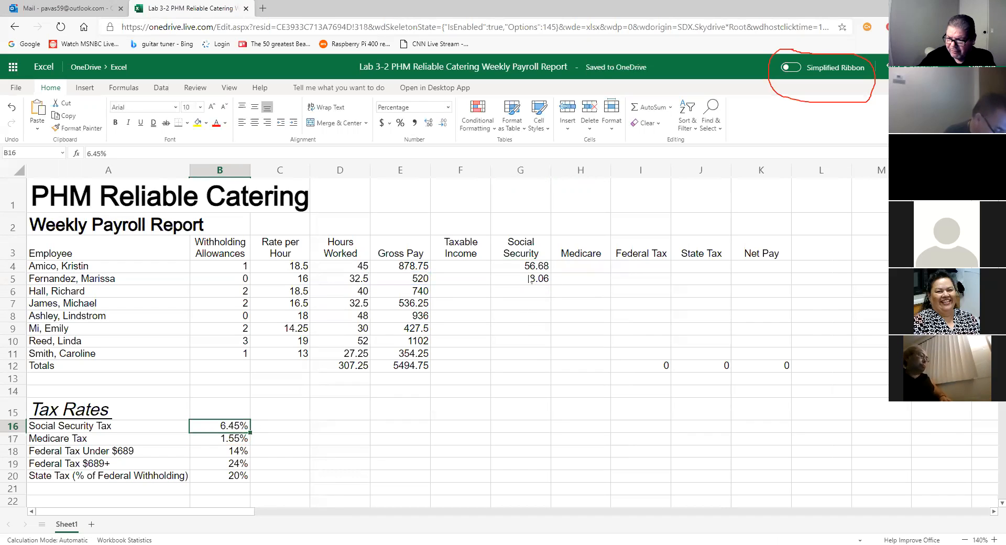
click(539, 280)
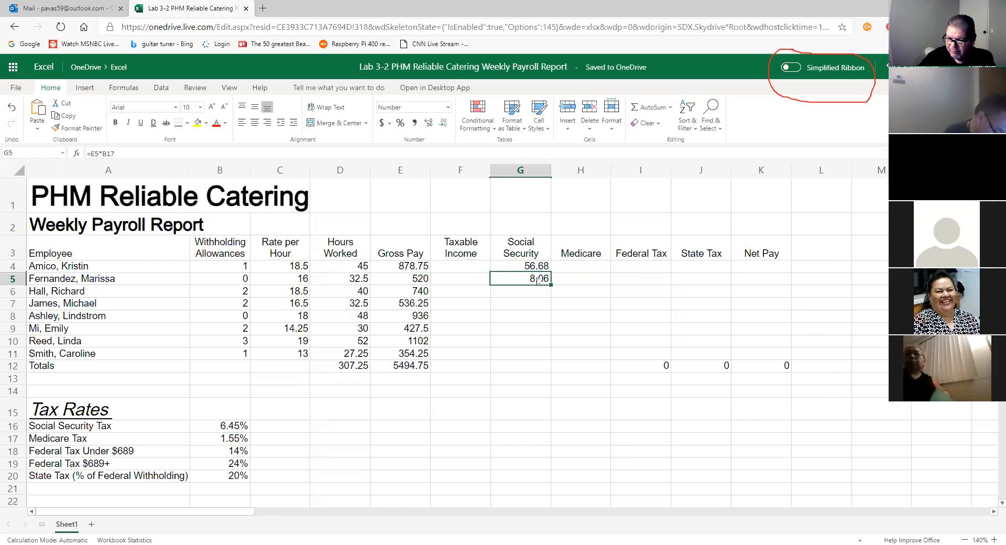
double_click(539, 281)
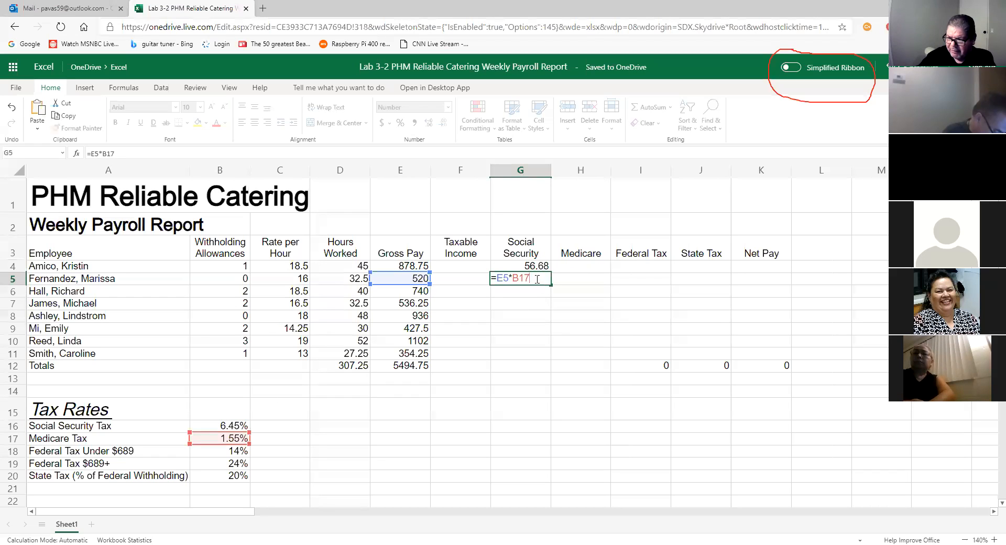
click(544, 265)
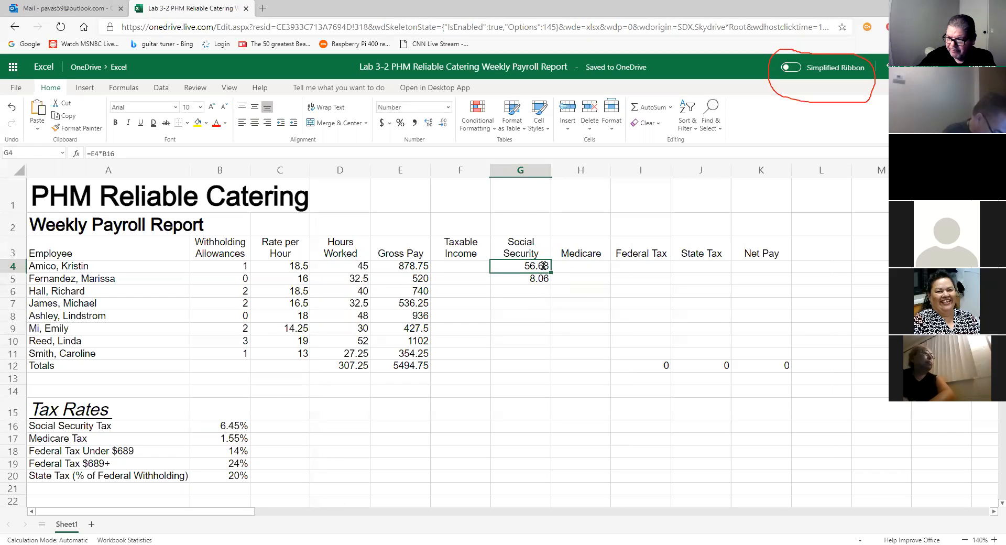
double_click(543, 266)
key(Return)
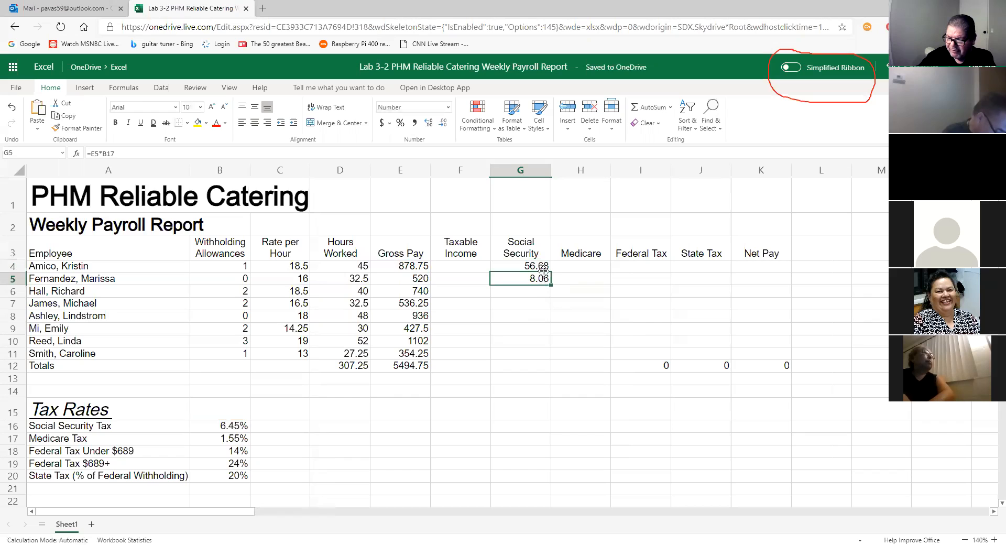
Make the tax rate reference absolute in G4 so the formula is =E4*$B$16, and fill it down through G11.
double_click(542, 266)
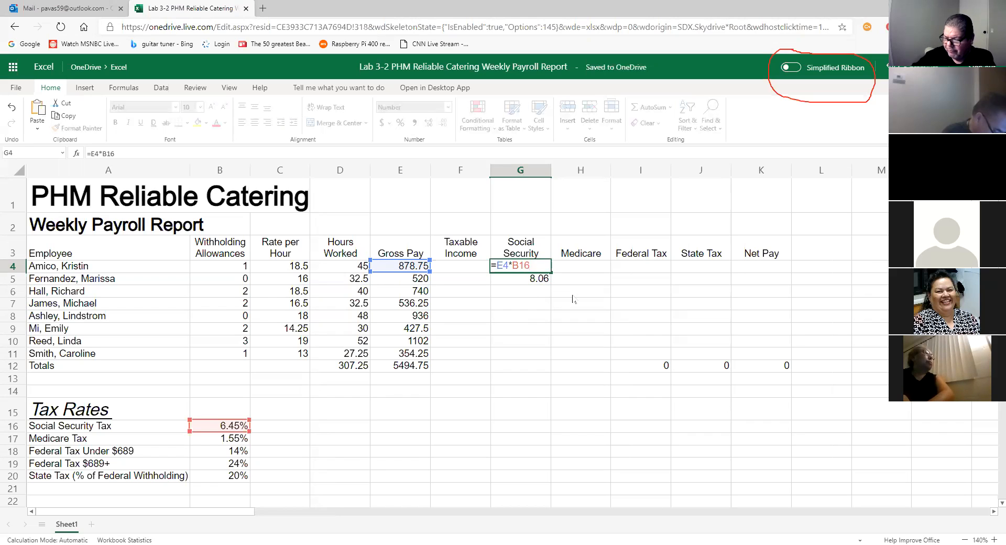
key(F4)
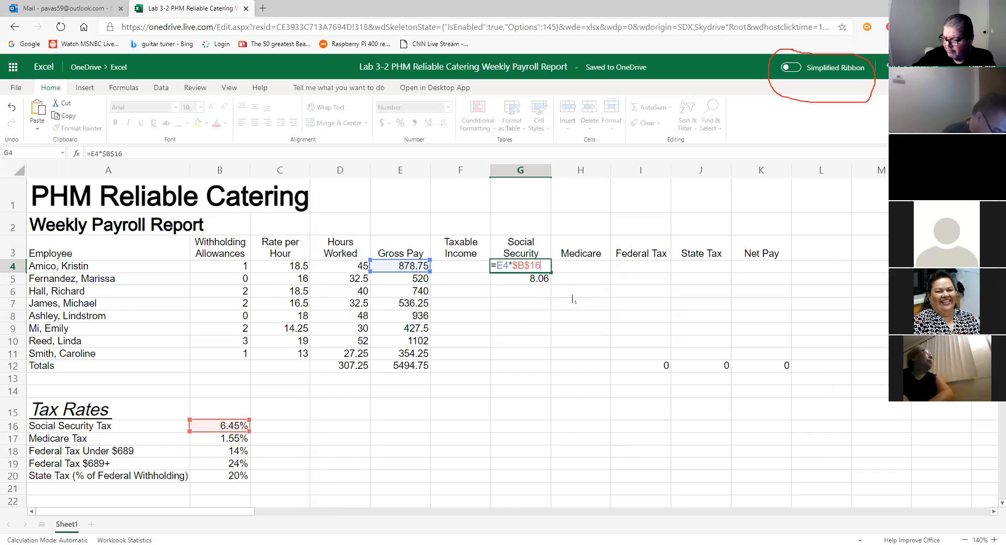
key(Return)
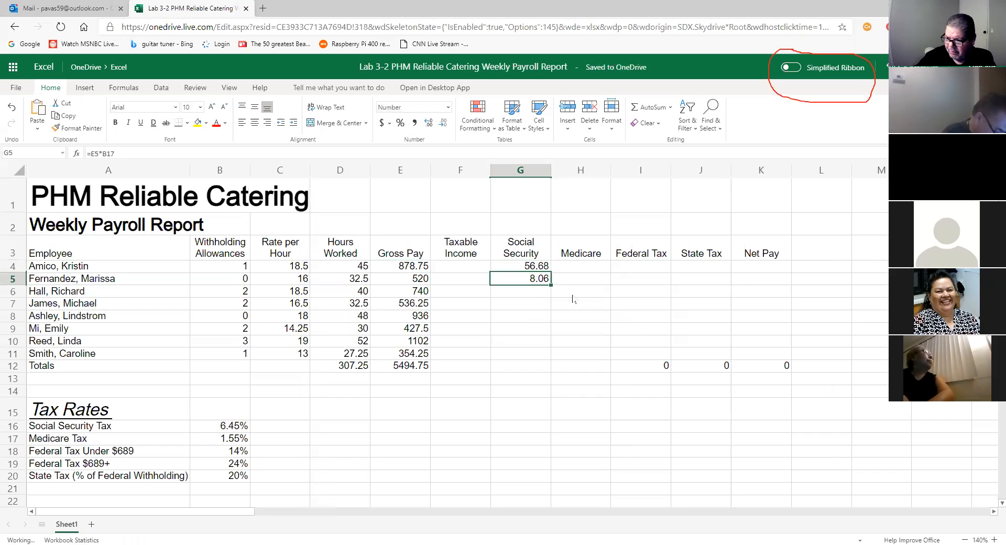
click(545, 269)
drag(551, 272, 547, 358)
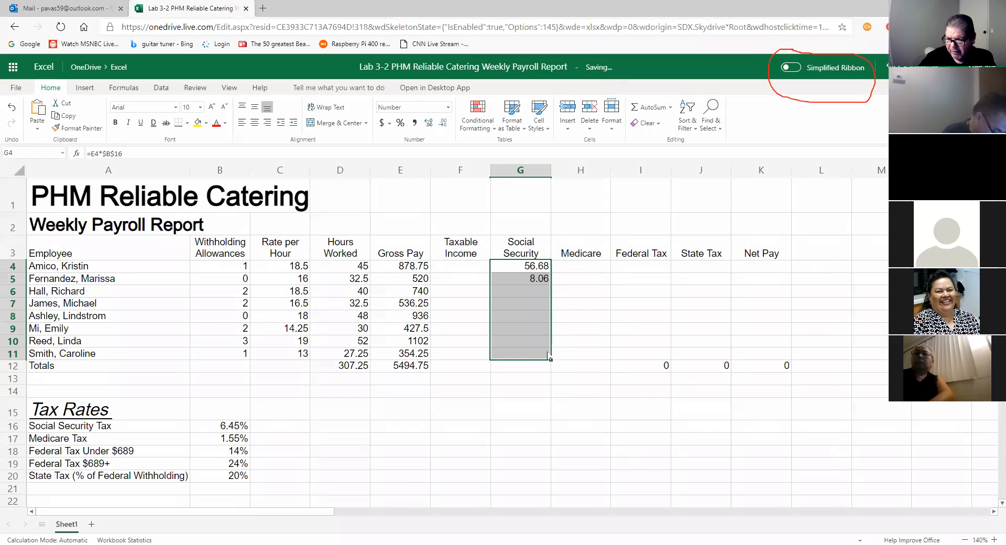
click(592, 335)
Examine the Social Security formula in G4 in a closer view, checking its relative and absolute references.
click(538, 269)
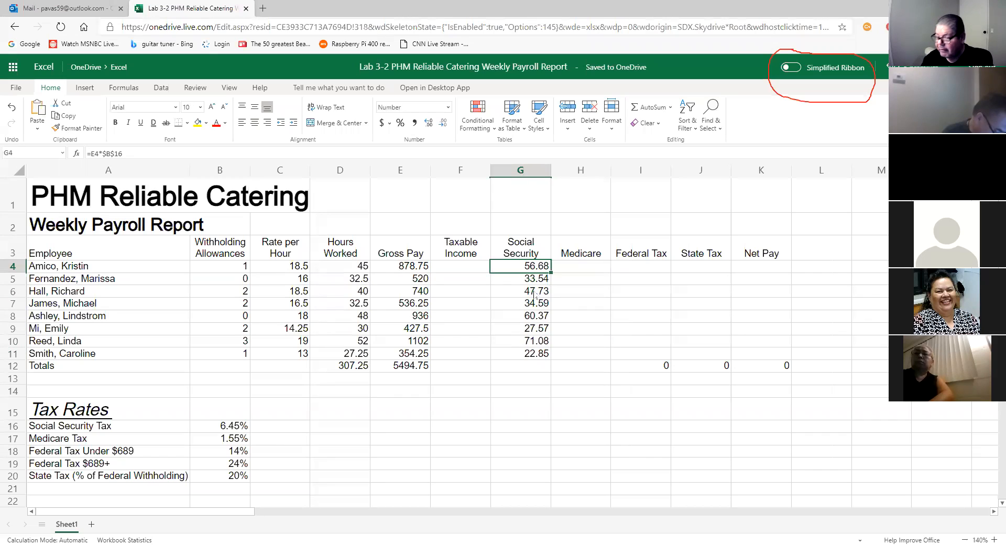
double_click(538, 268)
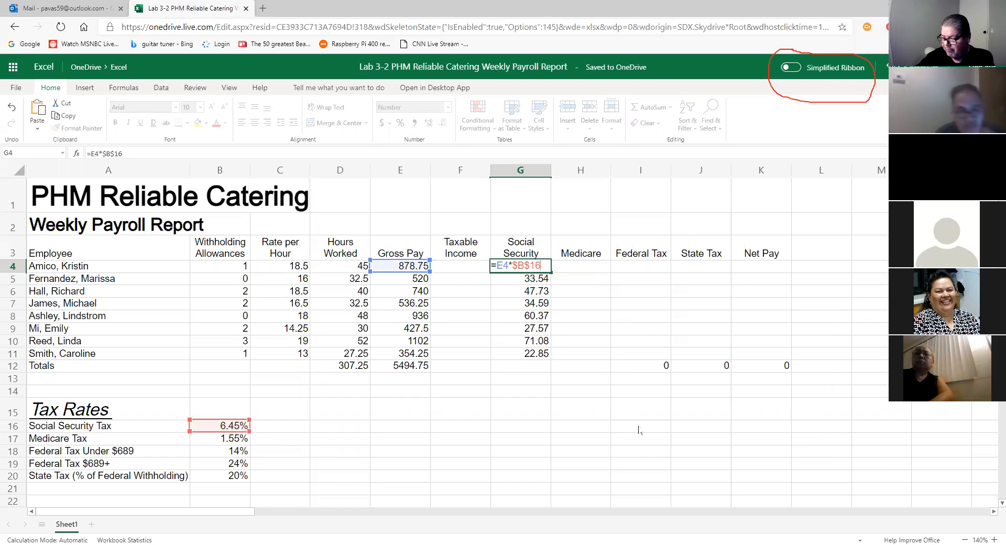
click(639, 367)
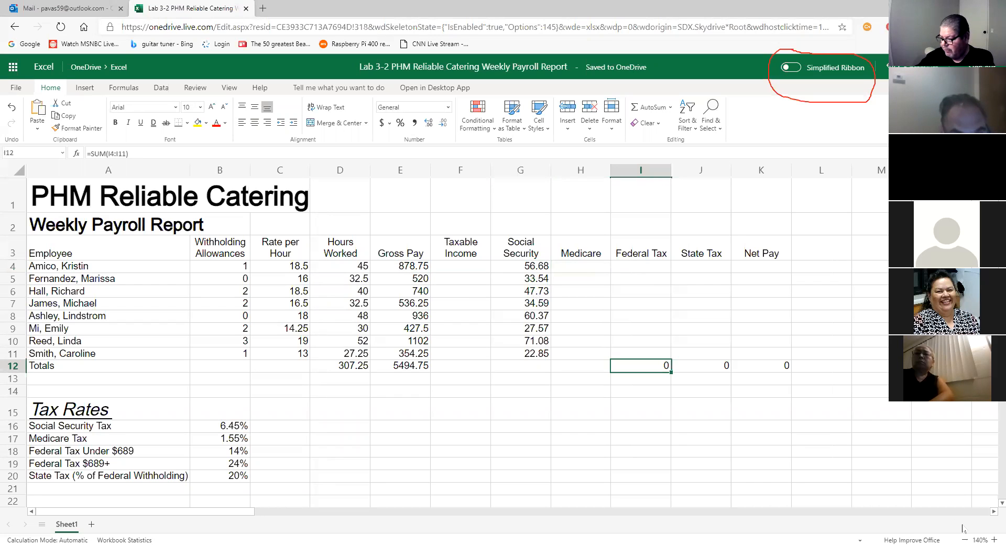
click(993, 540)
click(993, 539)
click(993, 540)
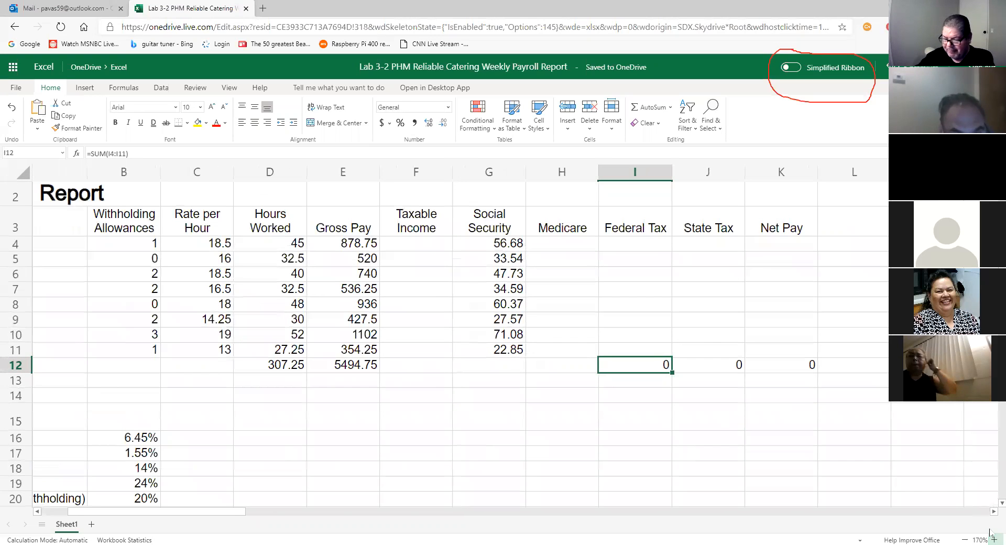
click(993, 539)
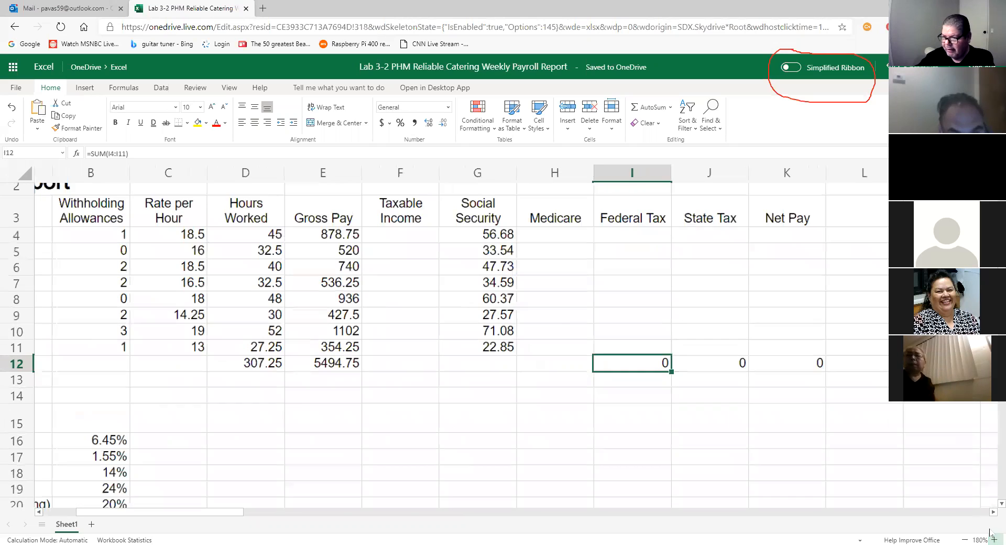
double_click(495, 235)
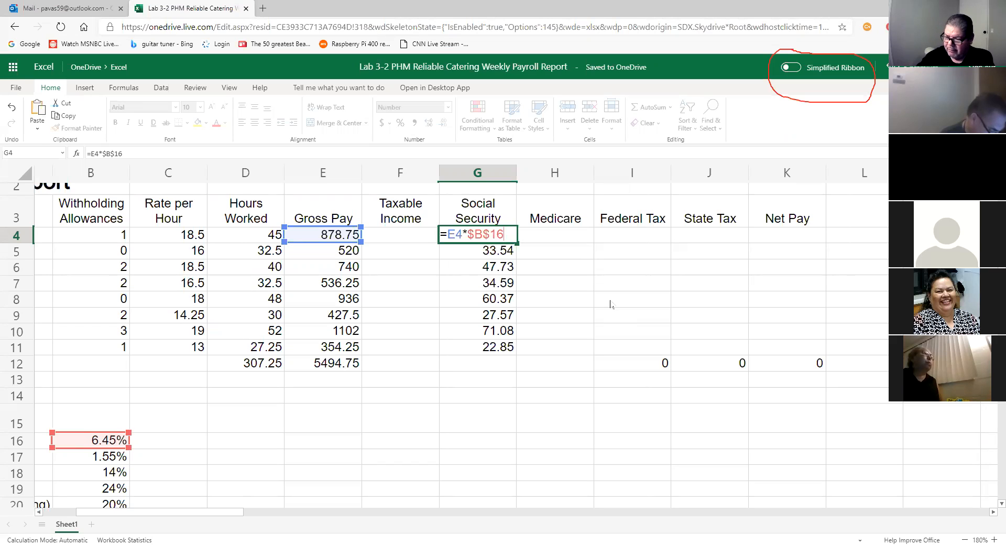
key(Return)
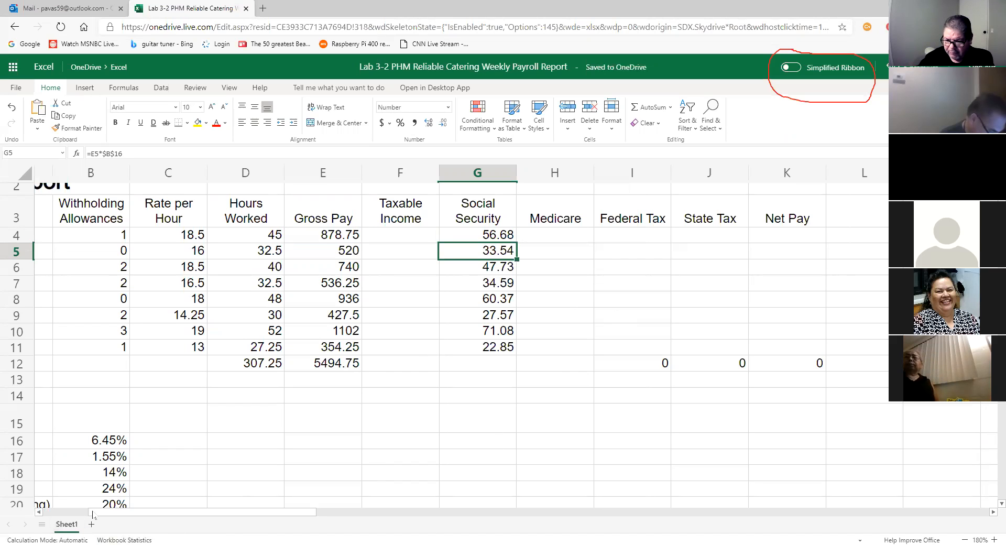
Enter the Medicare formula =E4*$B$17 in H4, multiplying gross pay by an absolute reference to the Medicare rate.
drag(94, 514, 52, 515)
click(755, 241)
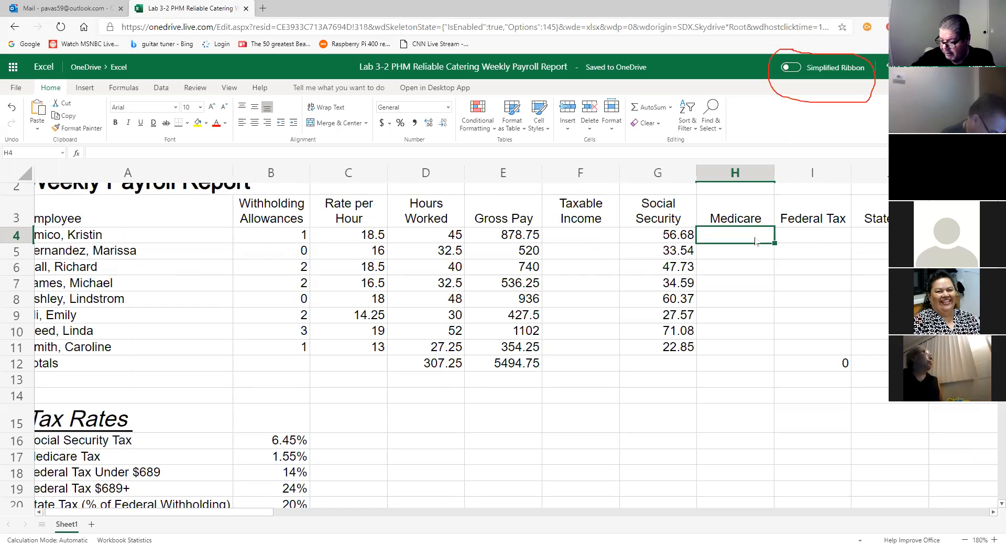
text(=)
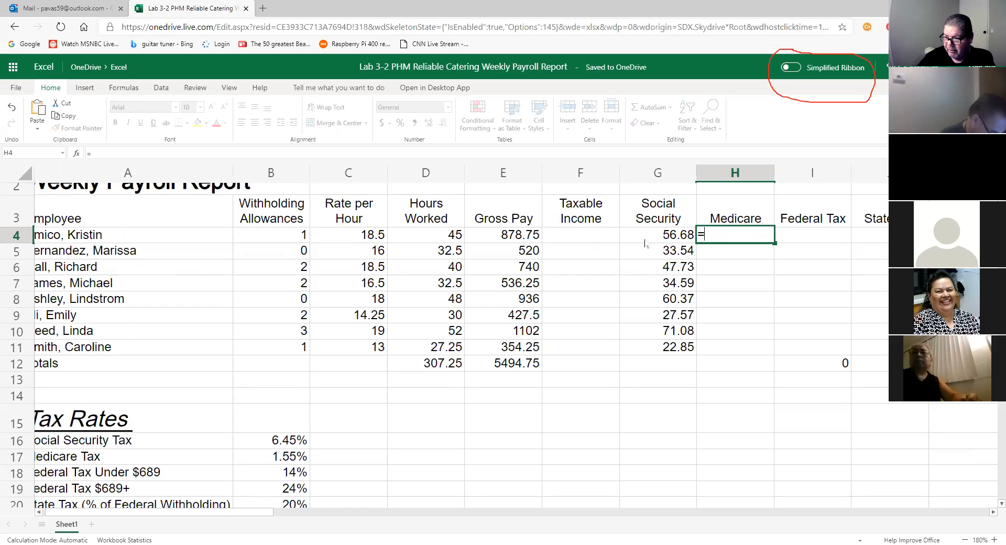
click(529, 236)
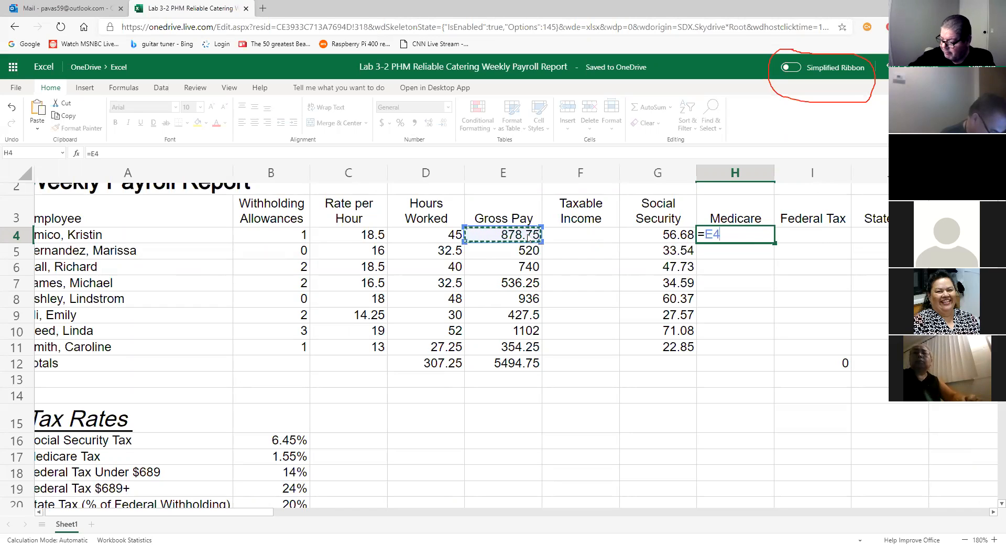
text(*)
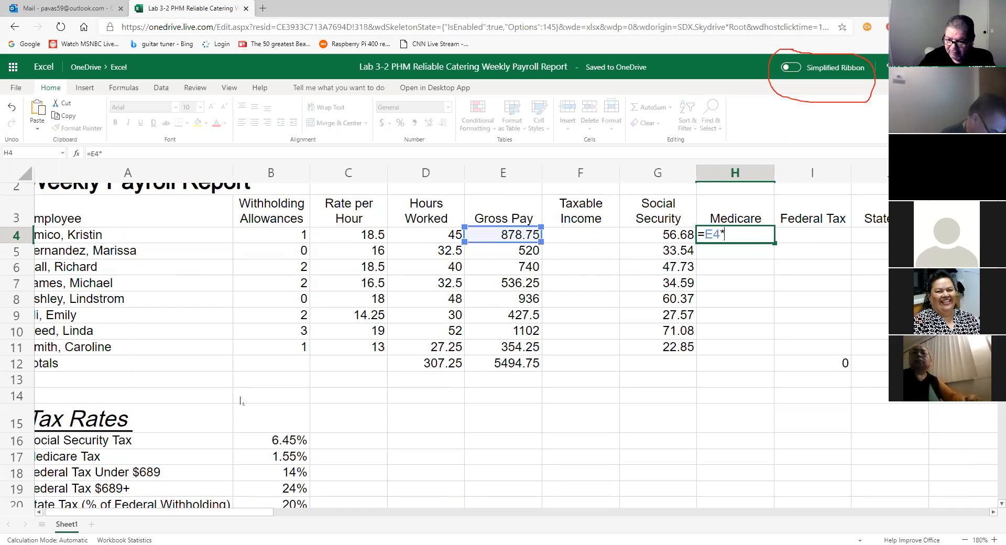
scroll(240, 440, down, 1)
click(282, 411)
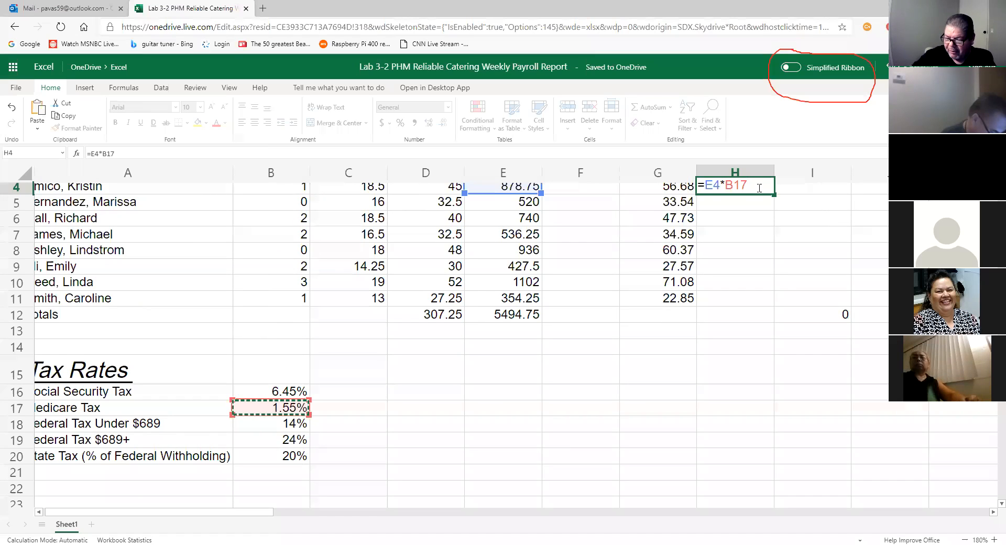
key(F4)
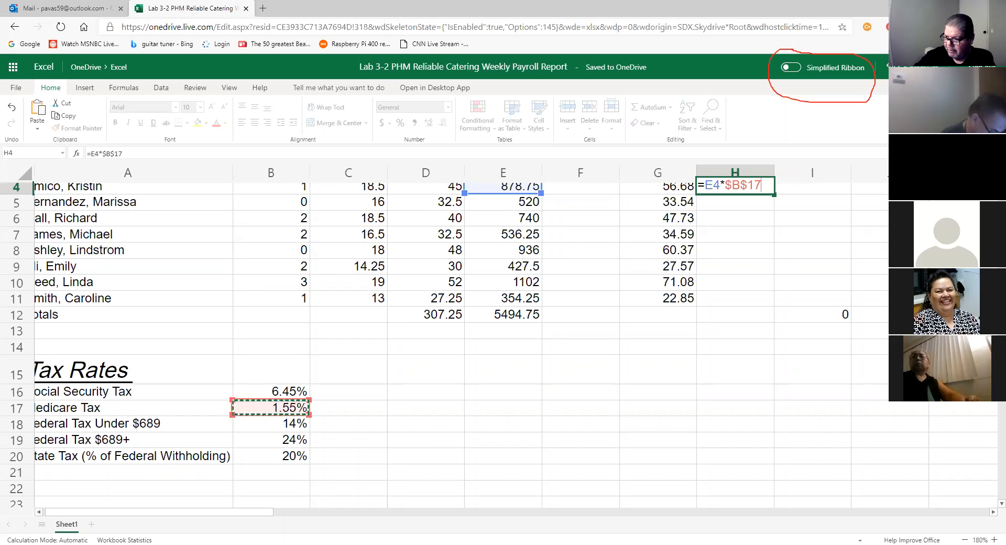
key(Return)
Format the Medicare amount in H4 to two decimal places and fill its formula down through H11.
scroll(419, 314, up, 1)
key(Up)
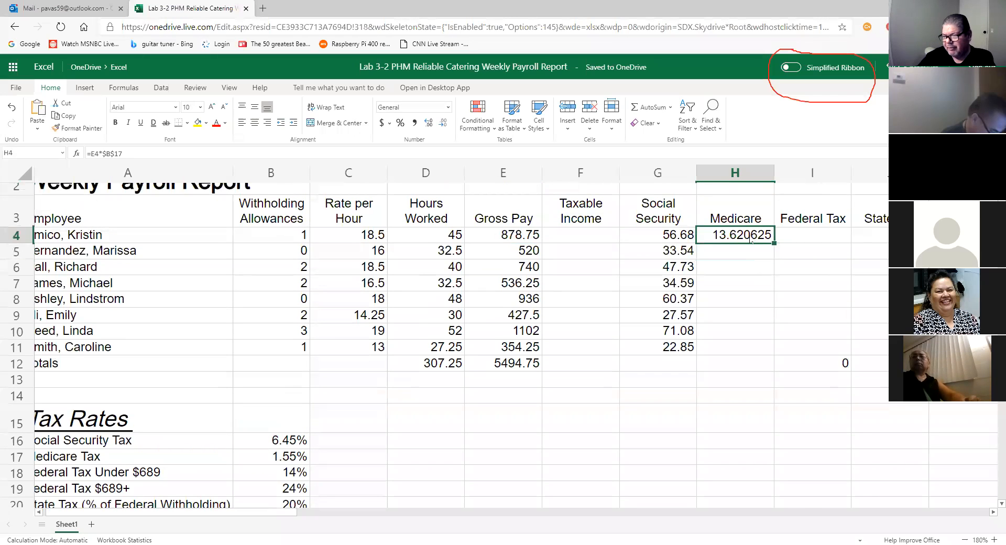
click(445, 124)
click(444, 123)
click(444, 124)
click(445, 123)
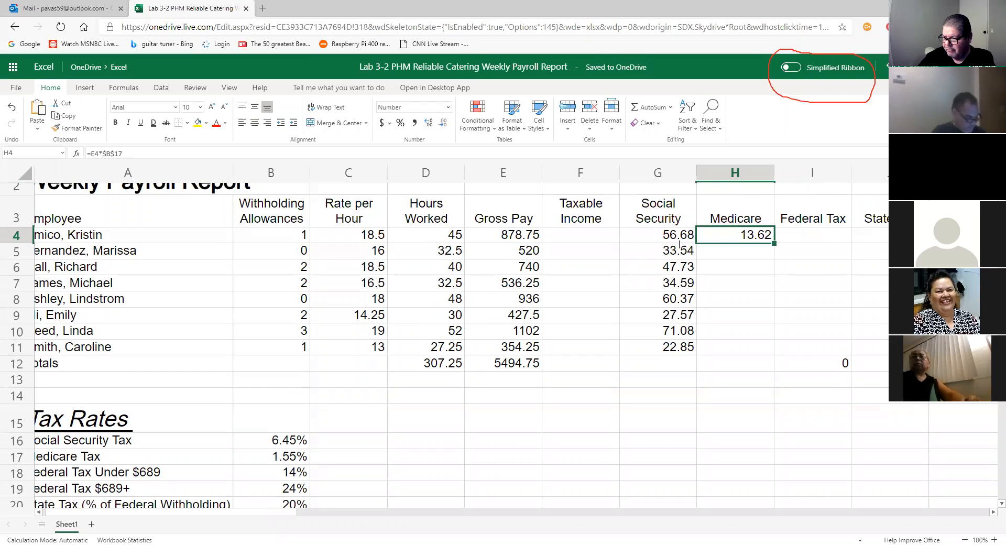
drag(766, 237, 769, 345)
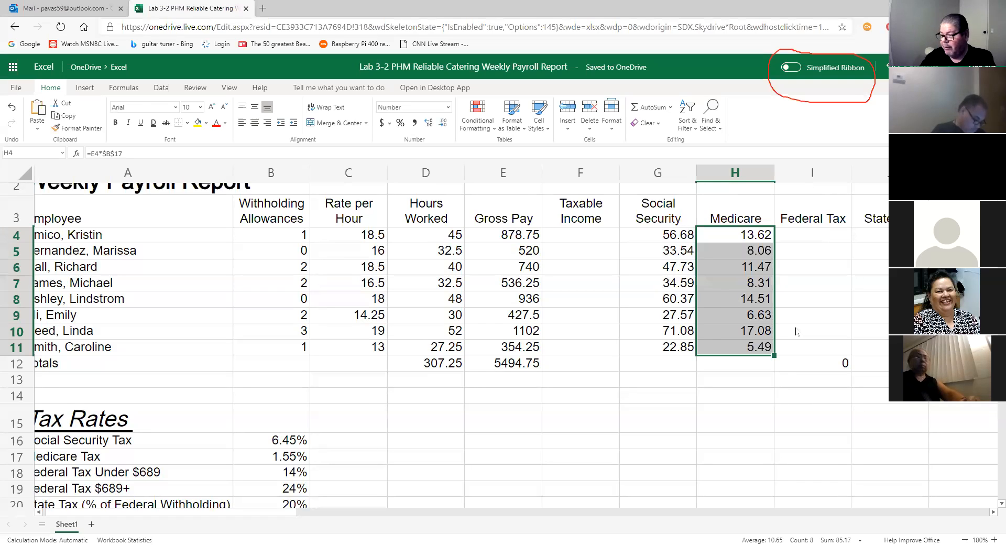
Review the Medicare formula in H4 and the Social Security formula in G4, comparing the cells they reference.
double_click(748, 234)
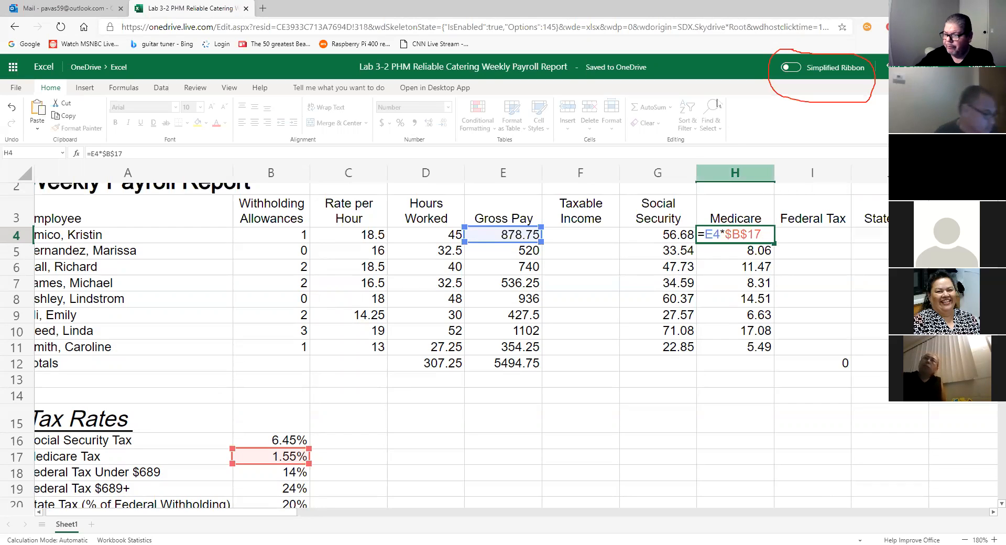
click(693, 62)
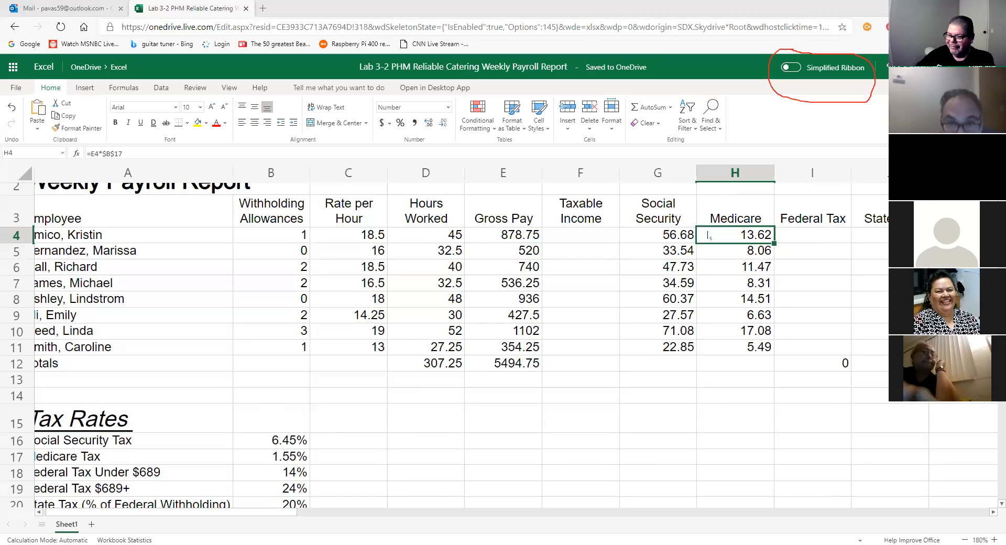
double_click(690, 235)
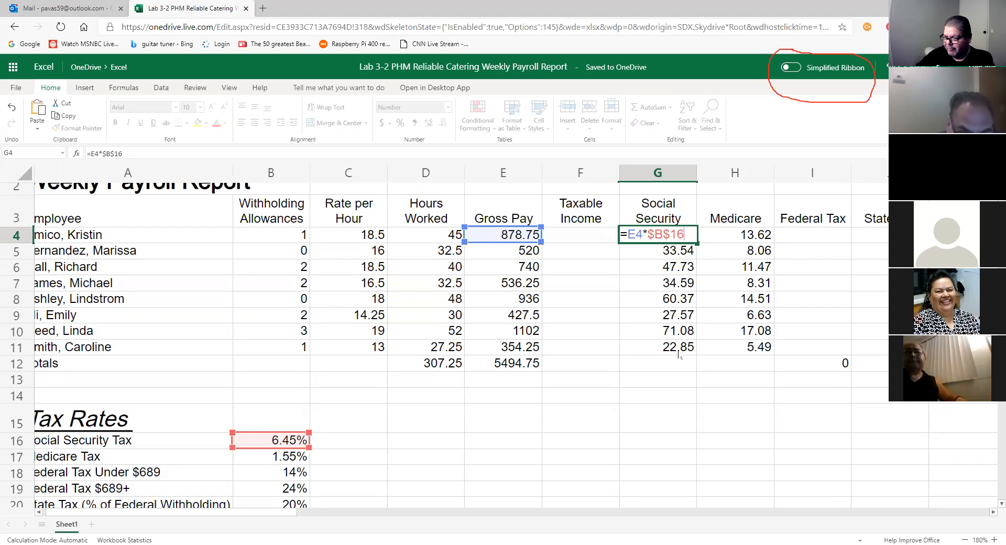
click(768, 238)
double_click(766, 237)
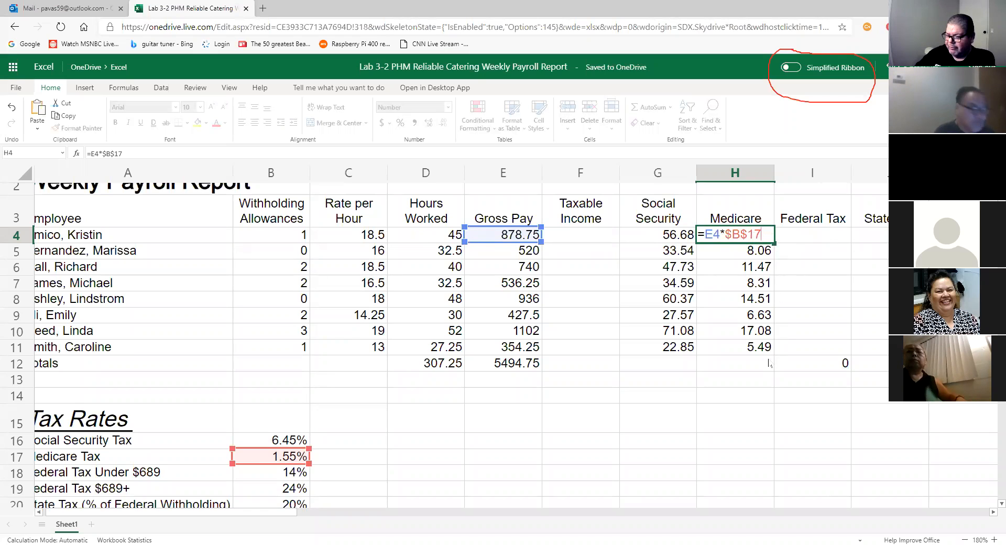
click(808, 317)
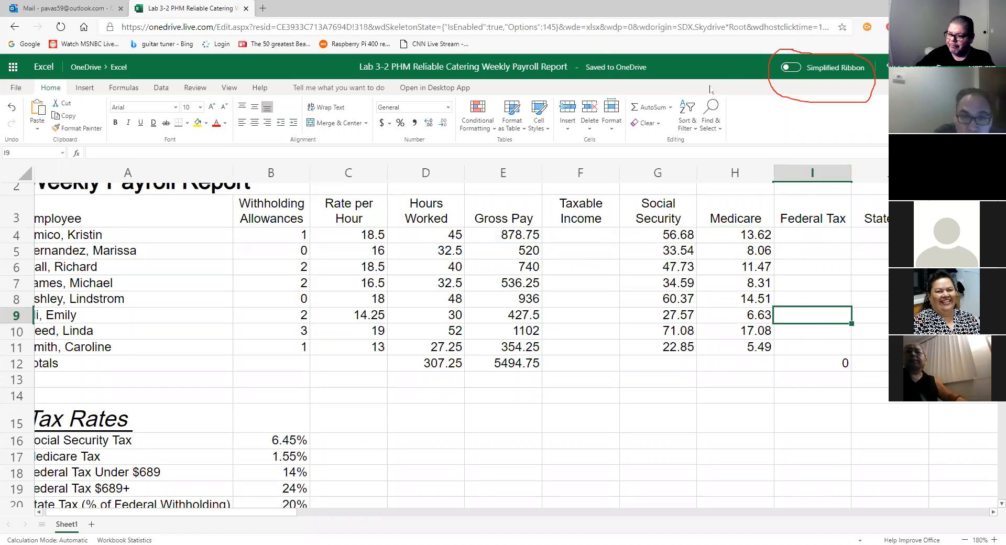